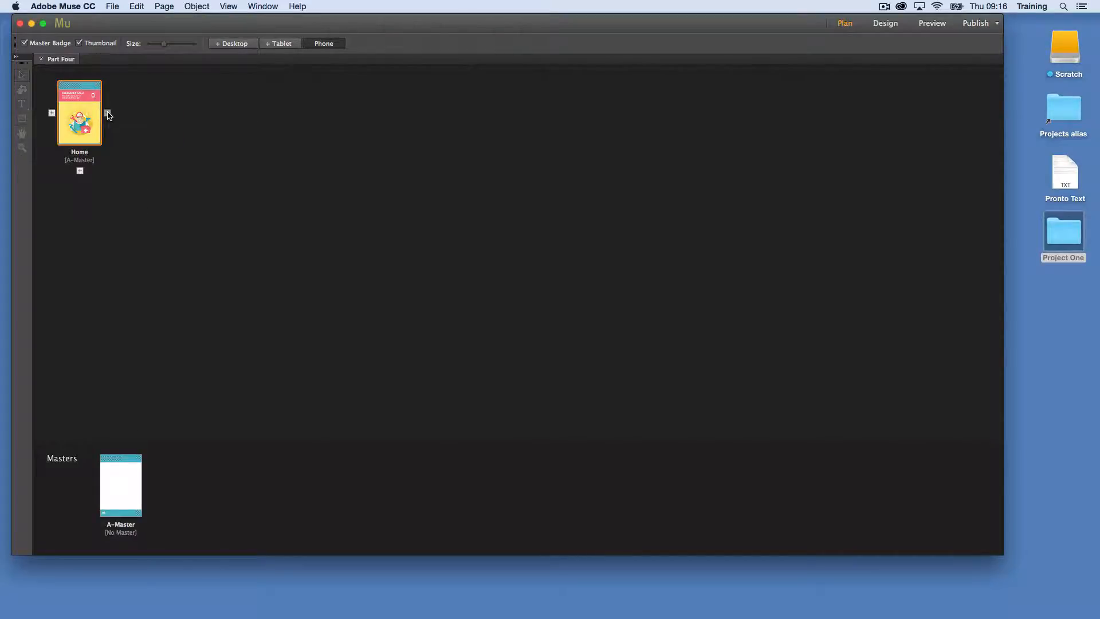
Add a page named Coverage directly after Home in the site plan and open it for design
{"action": "left_click", "coordinate": [108, 114]}
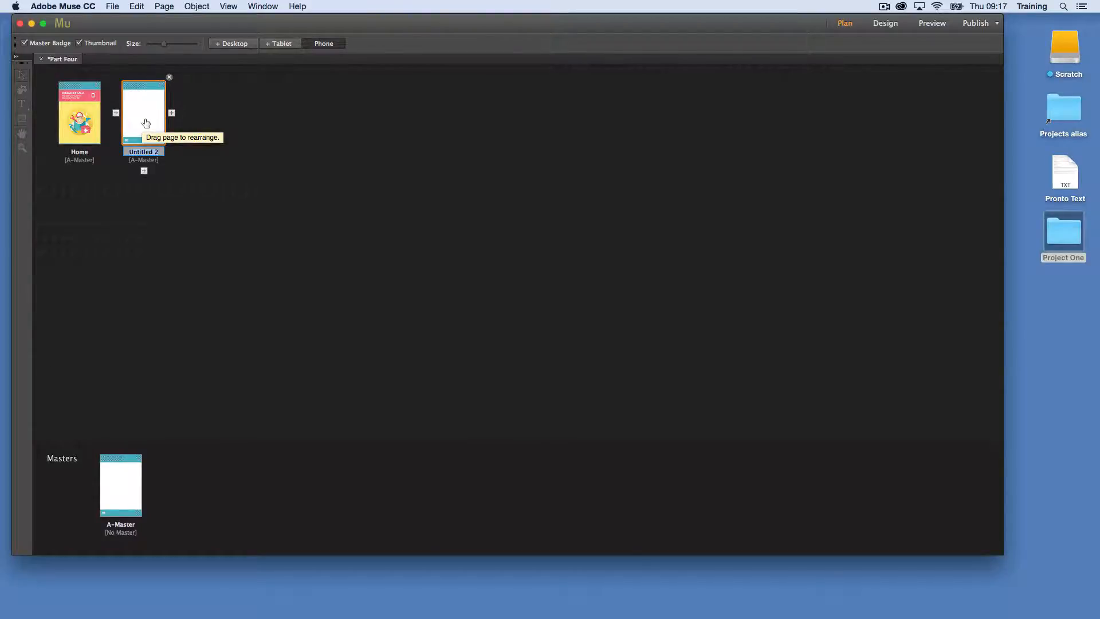
{"action": "type", "text": "Coverage"}
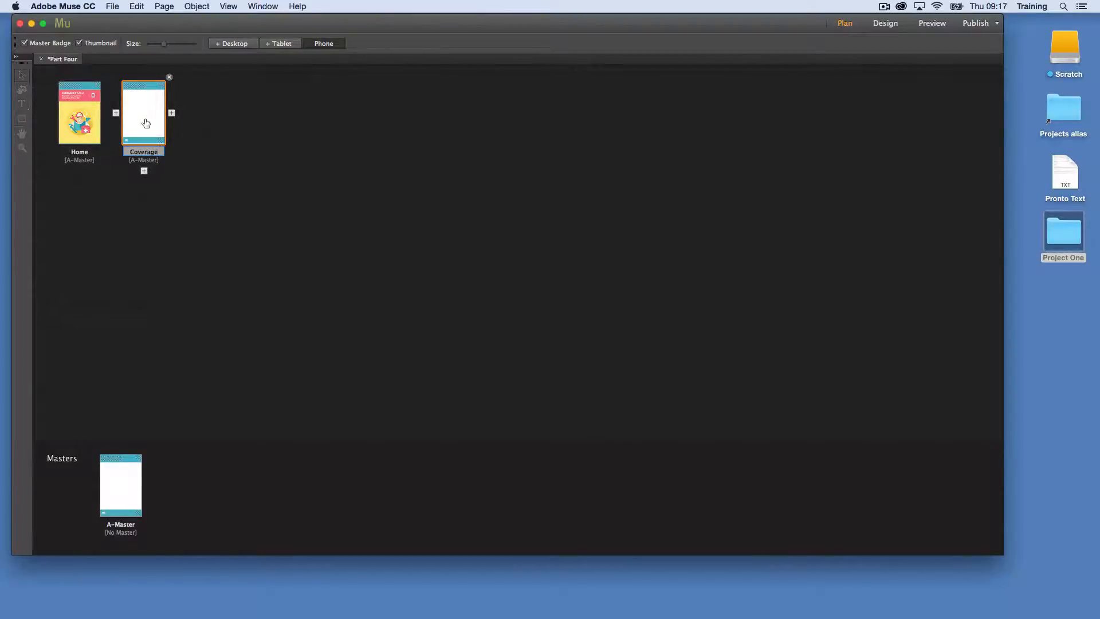
{"action": "left_click", "coordinate": [208, 145]}
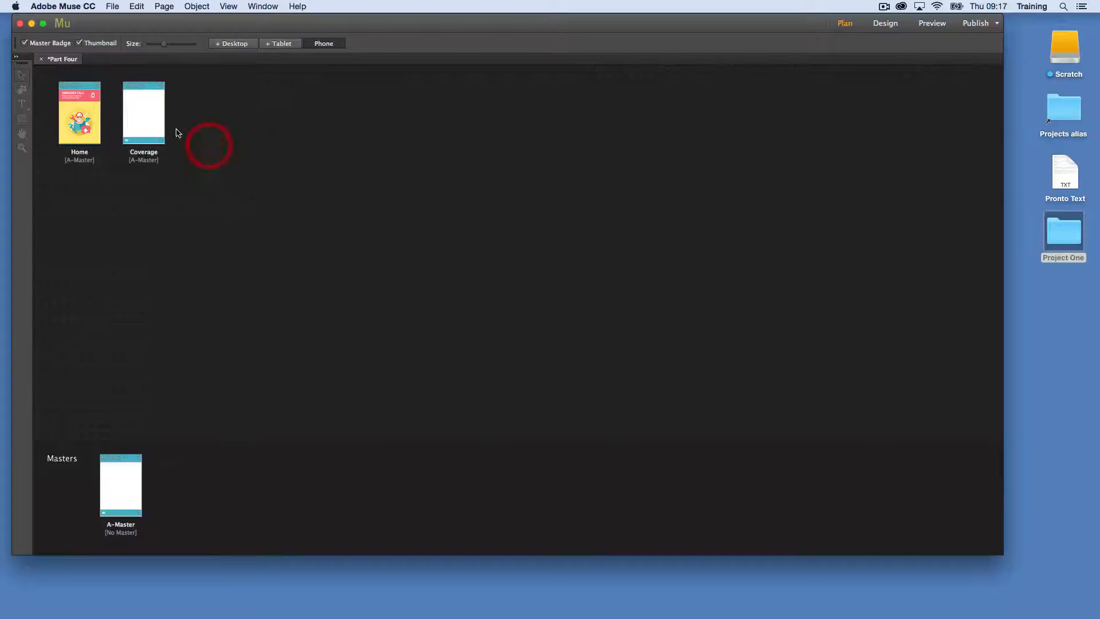
{"action": "double_click", "coordinate": [146, 114]}
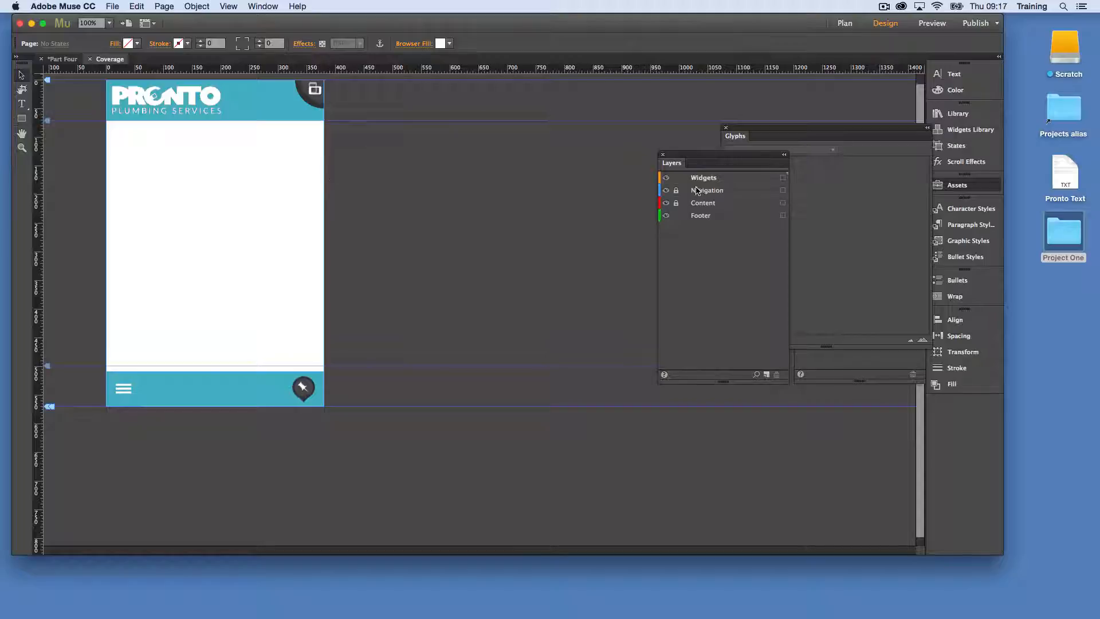
Draw a full-width text frame 380 px wide and about 72 px high directly below the page header
{"action": "left_click", "coordinate": [954, 74]}
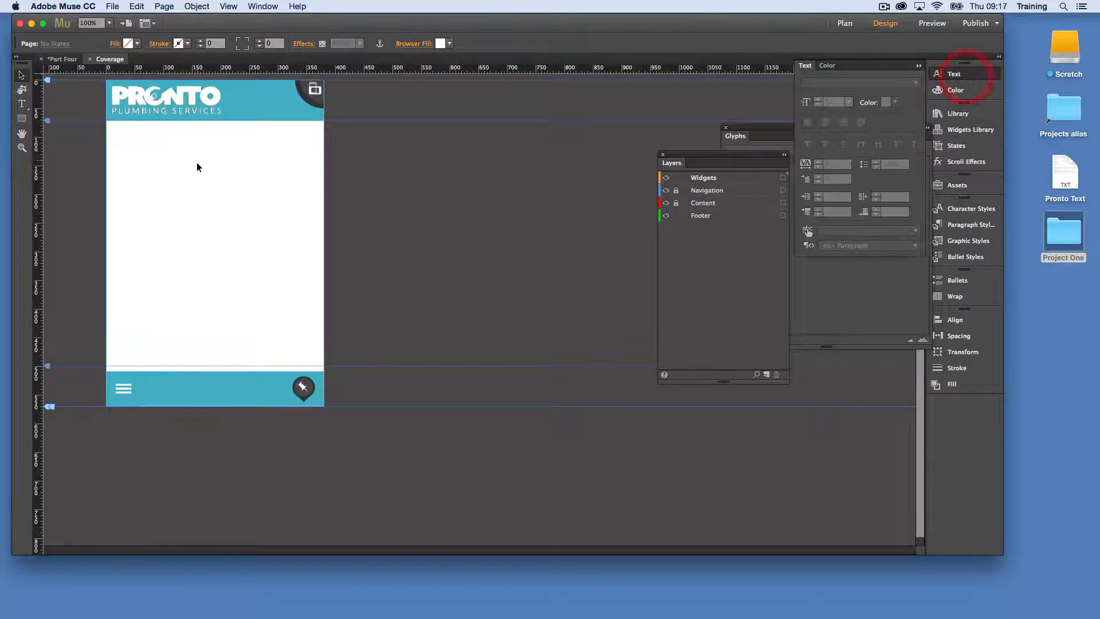
{"action": "left_click", "coordinate": [21, 104]}
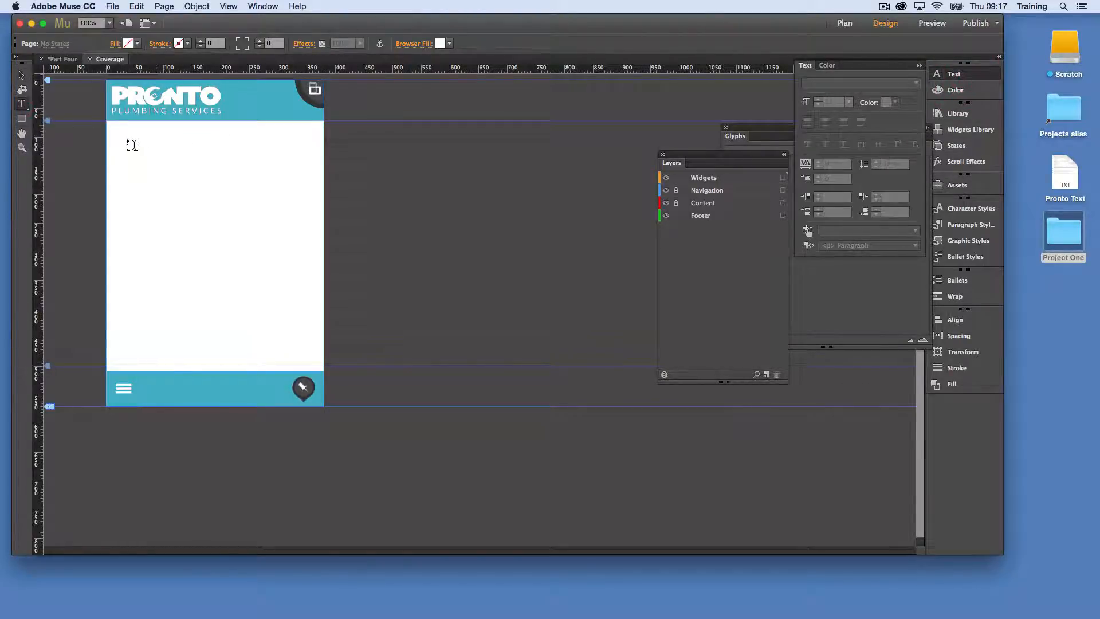
{"action": "mouse_move", "coordinate": [126, 136]}
{"action": "left_mouse_down"}
{"action": "mouse_move", "coordinate": [216, 176]}
{"action": "mouse_move", "coordinate": [254, 169]}
{"action": "mouse_move", "coordinate": [184, 155]}
{"action": "mouse_move", "coordinate": [323, 162]}
{"action": "left_mouse_up"}
{"action": "left_click", "coordinate": [22, 76]}
{"action": "left_click", "coordinate": [237, 155]}
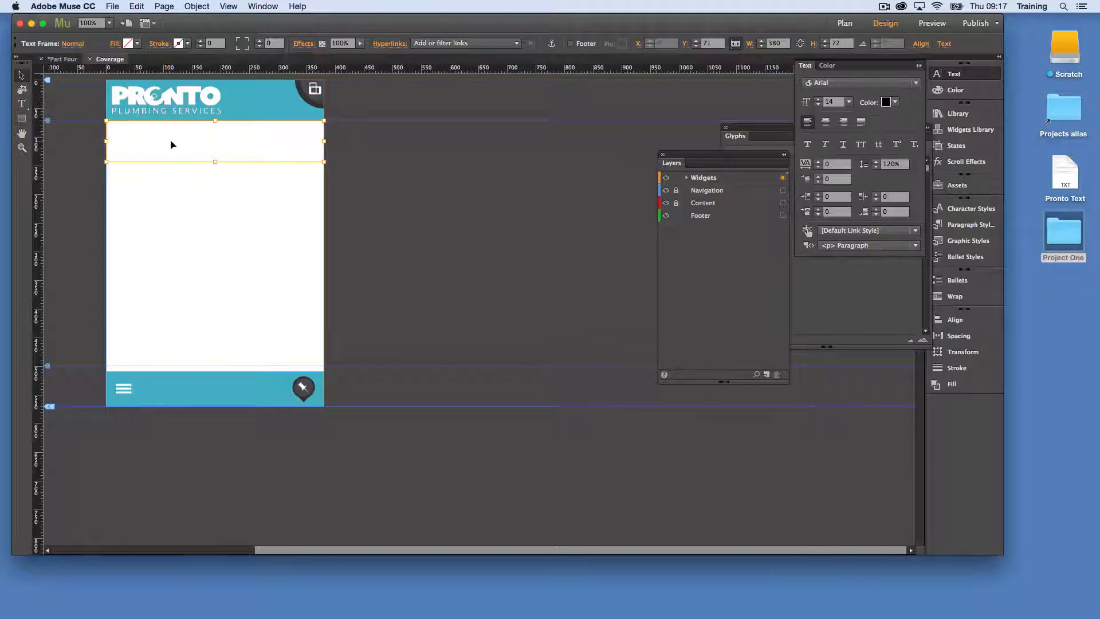
Draw a small text frame about 69 by 71 px below the full-width frame, near the page's left side
{"action": "left_click", "coordinate": [22, 105]}
{"action": "left_click_drag", "start_coordinate": [119, 180], "coordinate": [160, 220]}
{"action": "key", "text": "Escape"}
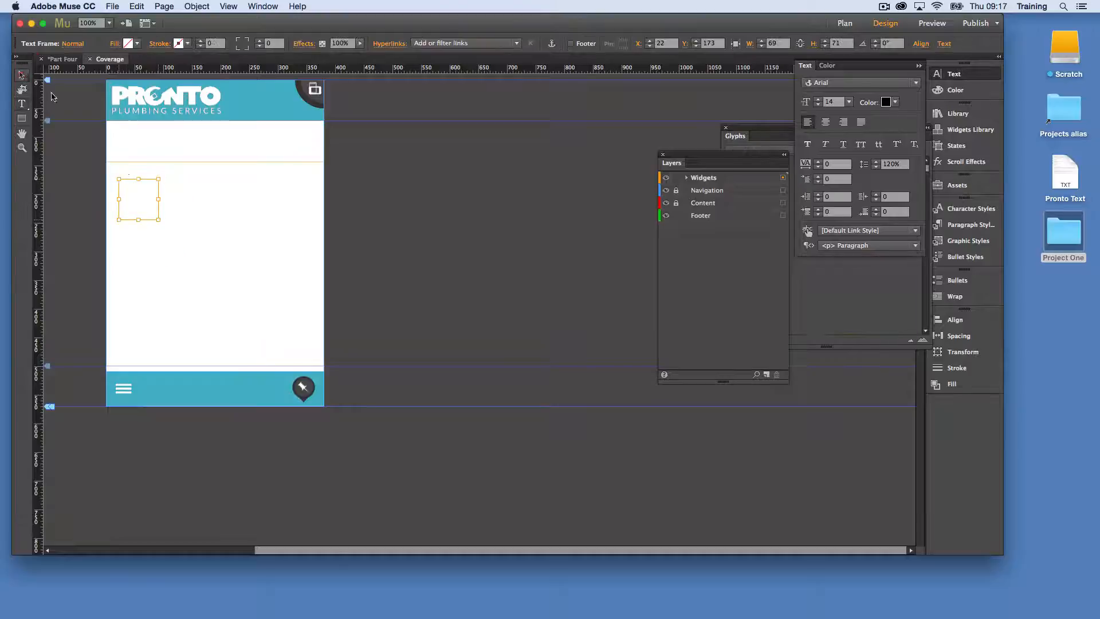
Start text editing in the small frame and arrange the Text and Glyphs panels side by side beside the page
{"action": "double_click", "coordinate": [137, 197]}
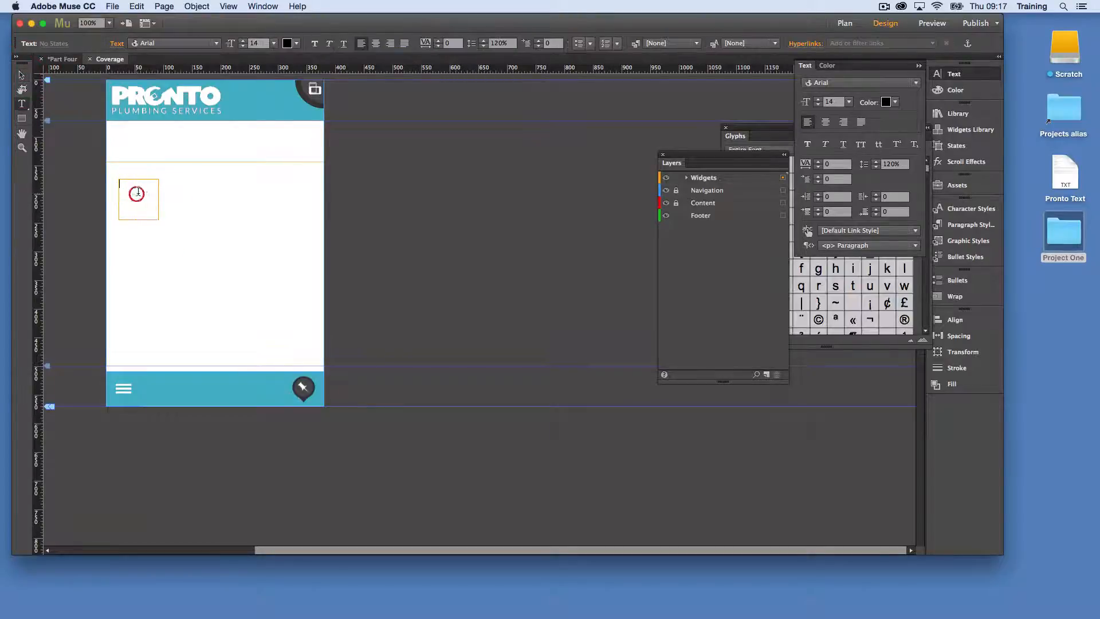
{"action": "left_click", "coordinate": [953, 74]}
{"action": "left_click", "coordinate": [953, 74]}
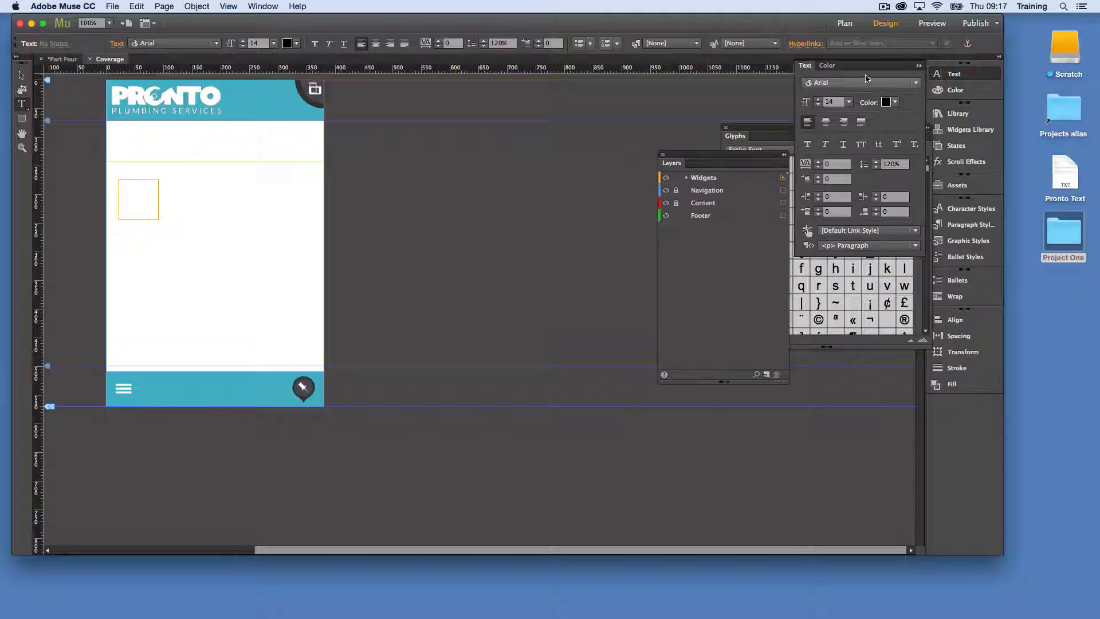
{"action": "left_click_drag", "start_coordinate": [804, 66], "coordinate": [419, 90]}
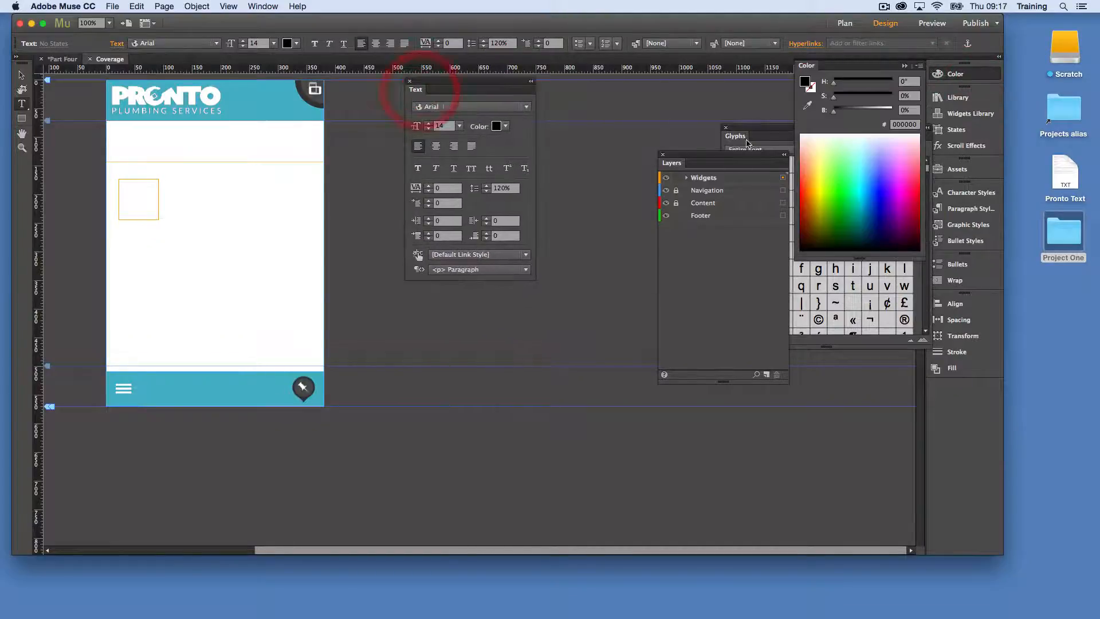
{"action": "left_click_drag", "start_coordinate": [747, 143], "coordinate": [580, 128]}
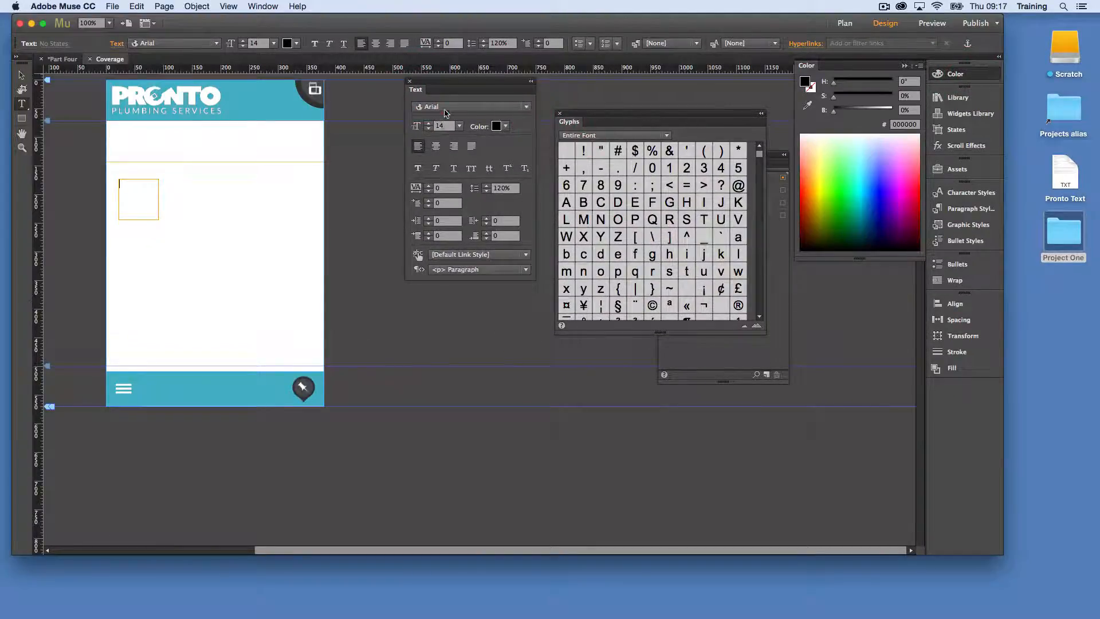
Set the small frame's font to Material-Design-Iconic-Font and insert the location pin glyph
{"action": "left_click", "coordinate": [447, 113]}
{"action": "left_click", "coordinate": [484, 153]}
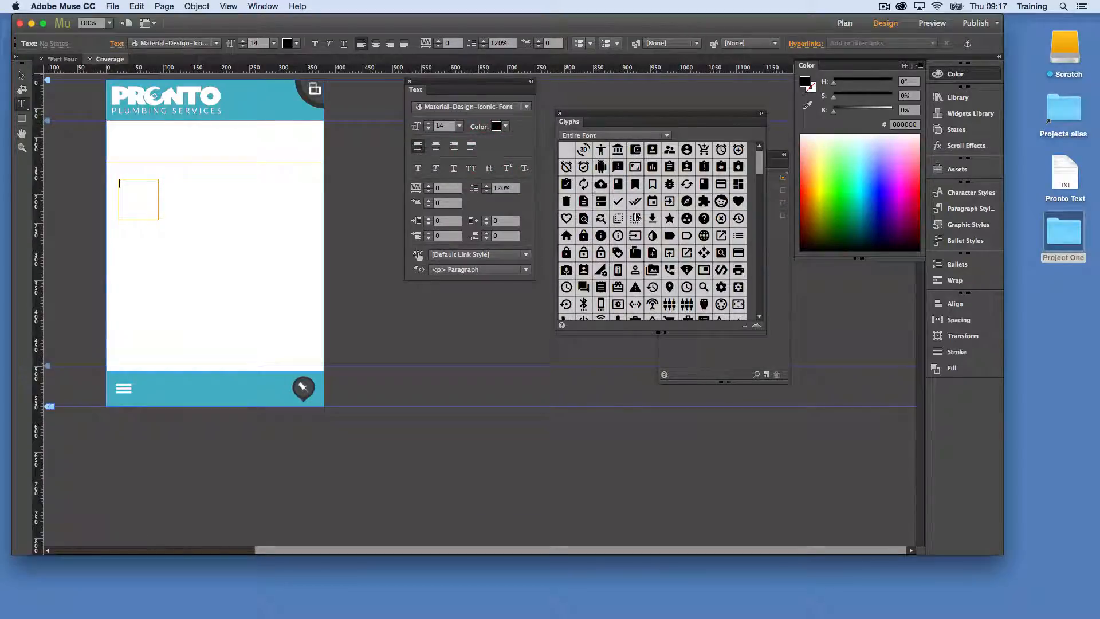
{"action": "double_click", "coordinate": [669, 287]}
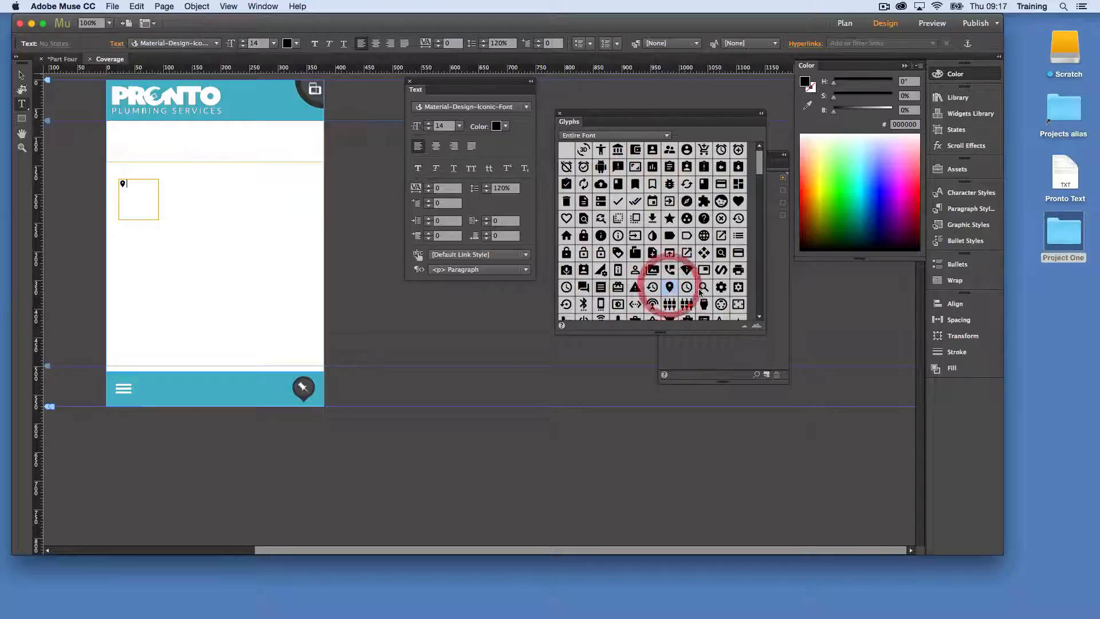
Set the location pin glyph's size to 36
{"action": "left_click", "coordinate": [459, 125]}
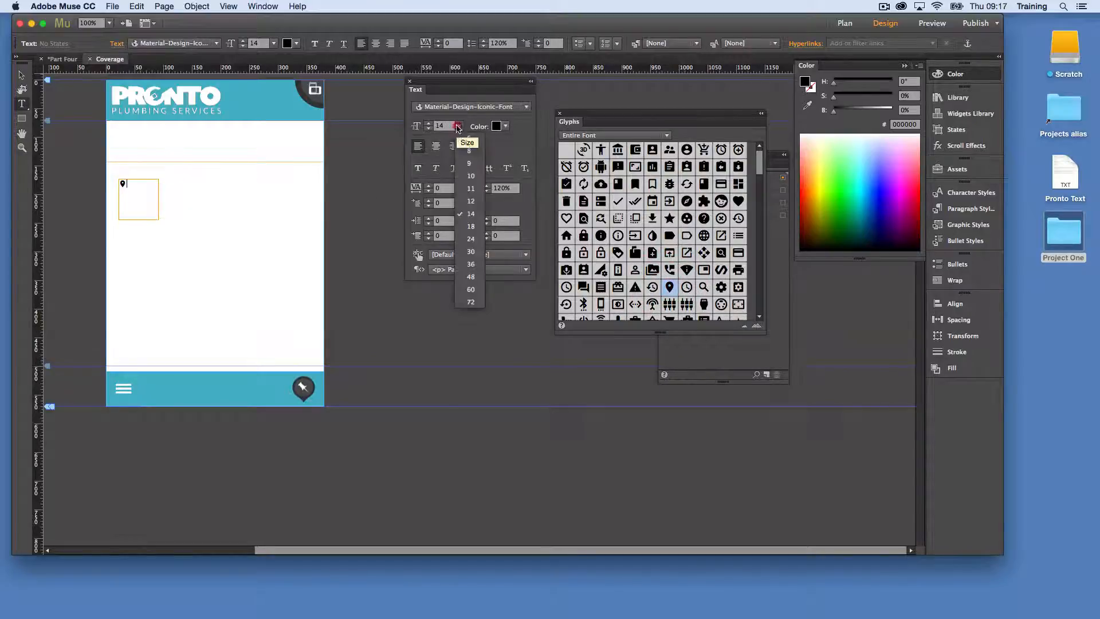
{"action": "left_click", "coordinate": [467, 254]}
{"action": "left_click", "coordinate": [121, 183]}
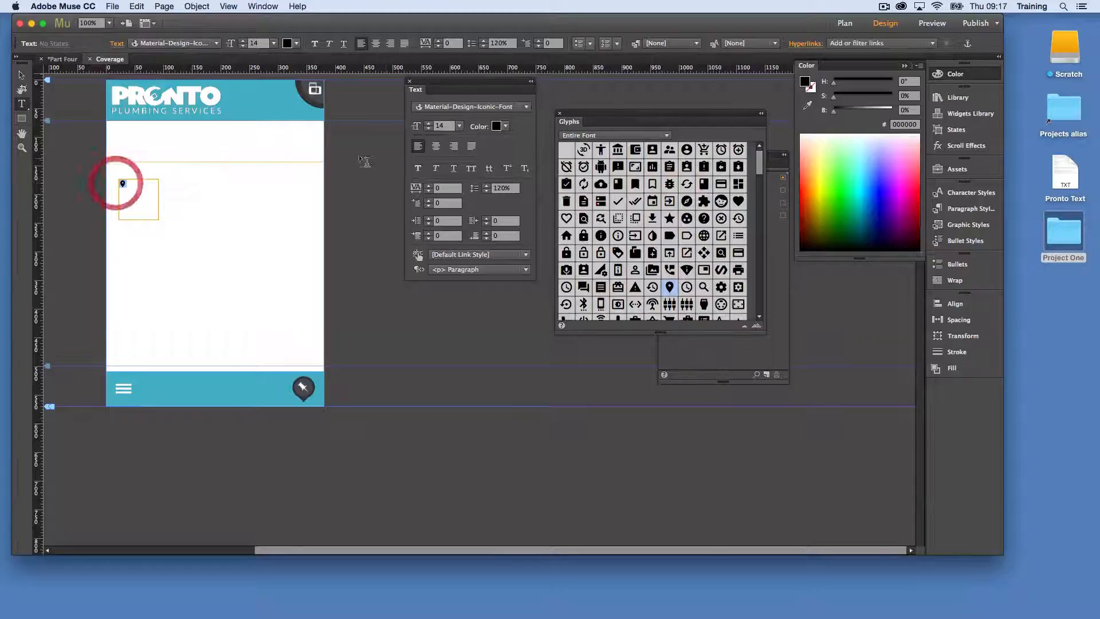
{"action": "left_click", "coordinate": [459, 125]}
{"action": "left_click", "coordinate": [470, 252]}
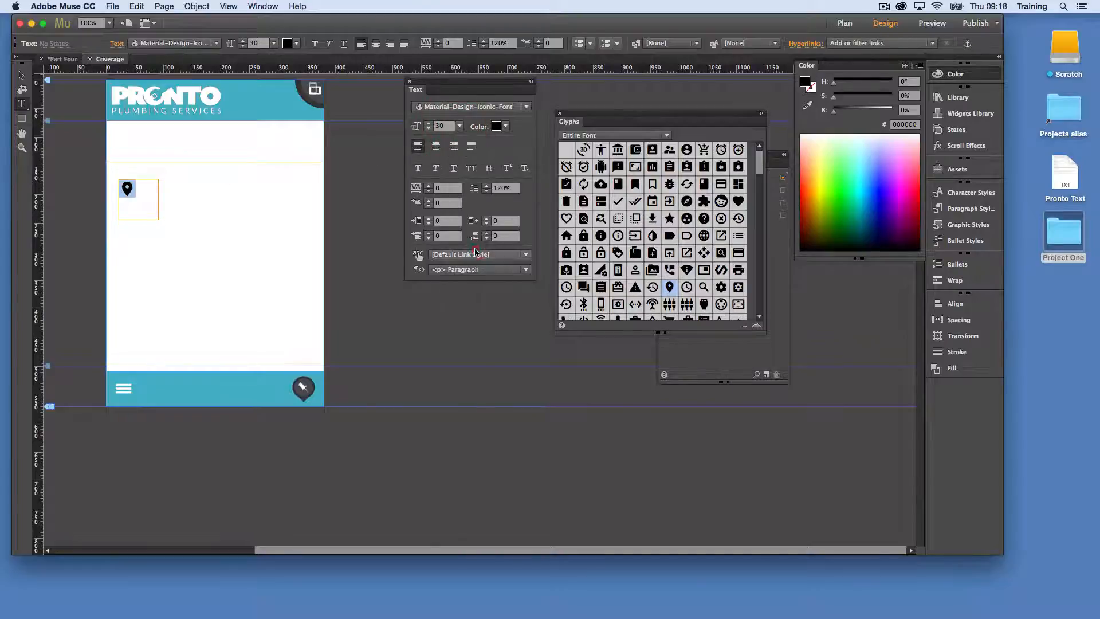
{"action": "left_click", "coordinate": [459, 126]}
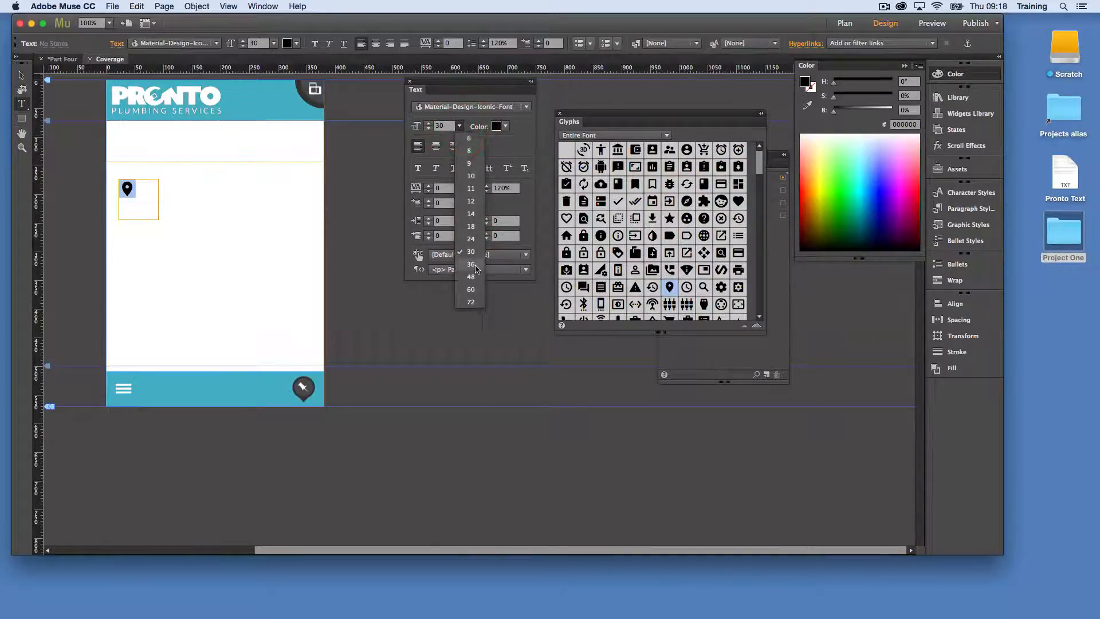
{"action": "left_click", "coordinate": [466, 265]}
{"action": "left_click", "coordinate": [26, 73]}
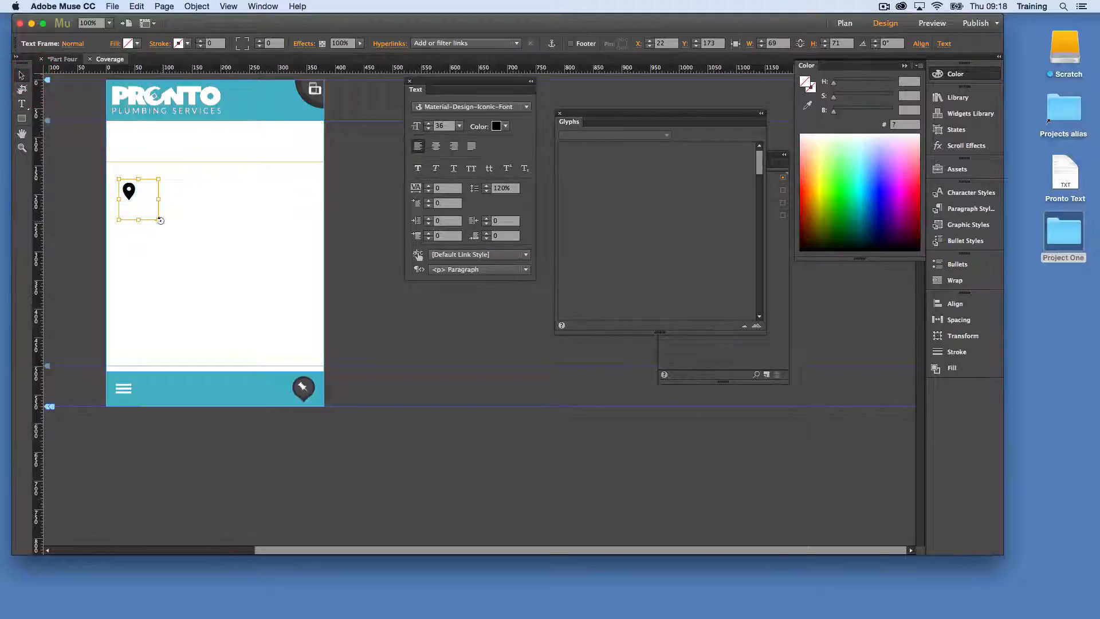
Shrink the pin's text frame to about 34 by 43 px, centre its text and set the leading to 100%
{"action": "left_click_drag", "start_coordinate": [159, 219], "coordinate": [138, 204]}
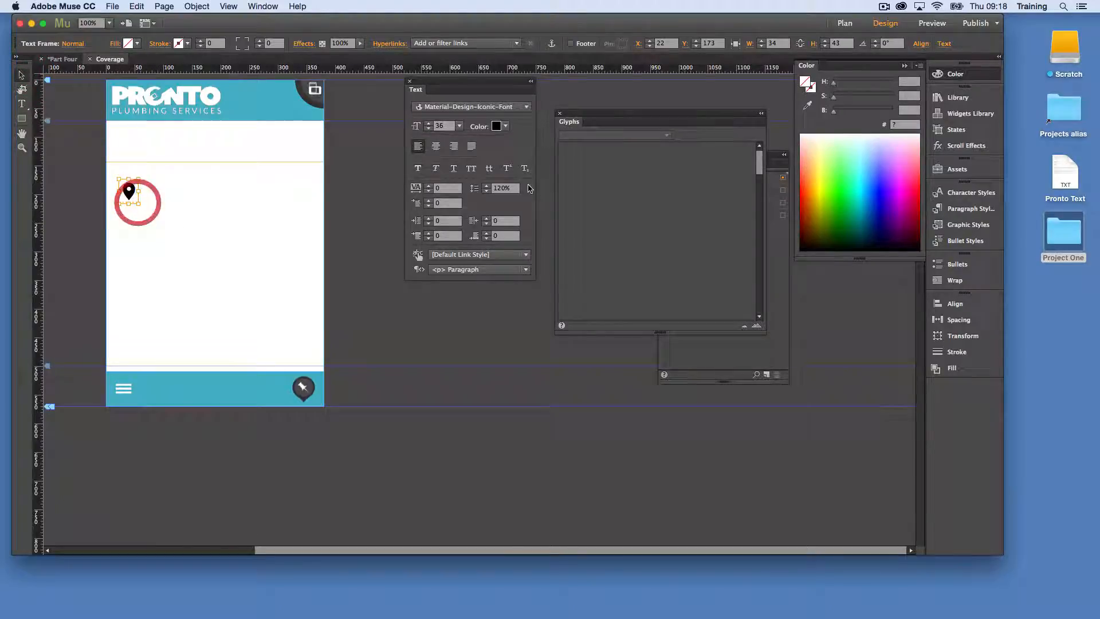
{"action": "left_click", "coordinate": [435, 145]}
{"action": "left_click", "coordinate": [470, 188]}
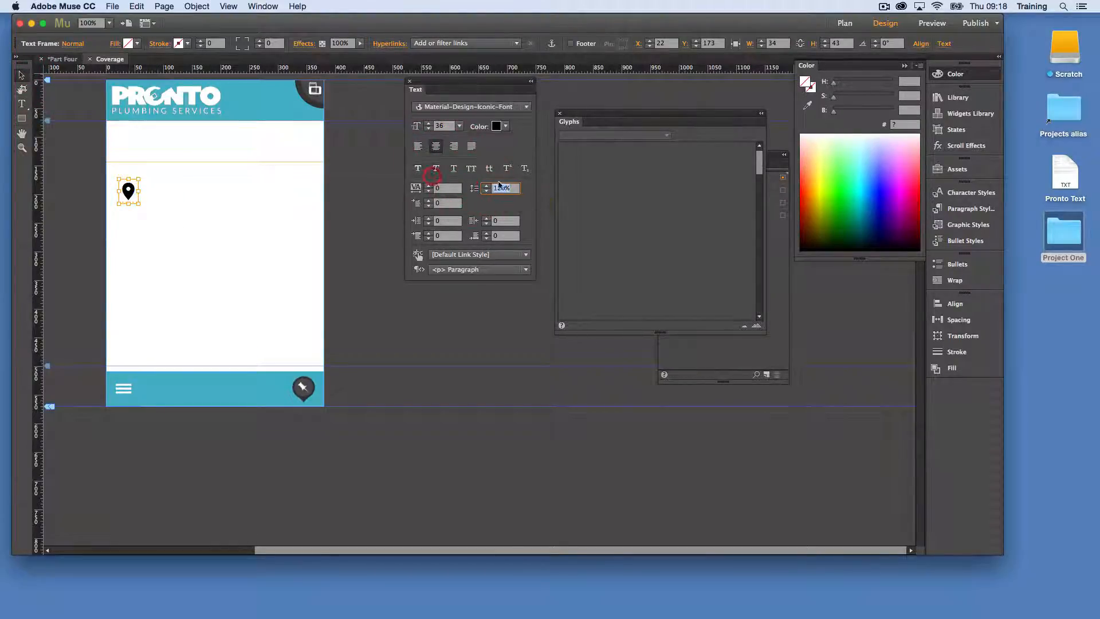
{"action": "type", "text": "0"}
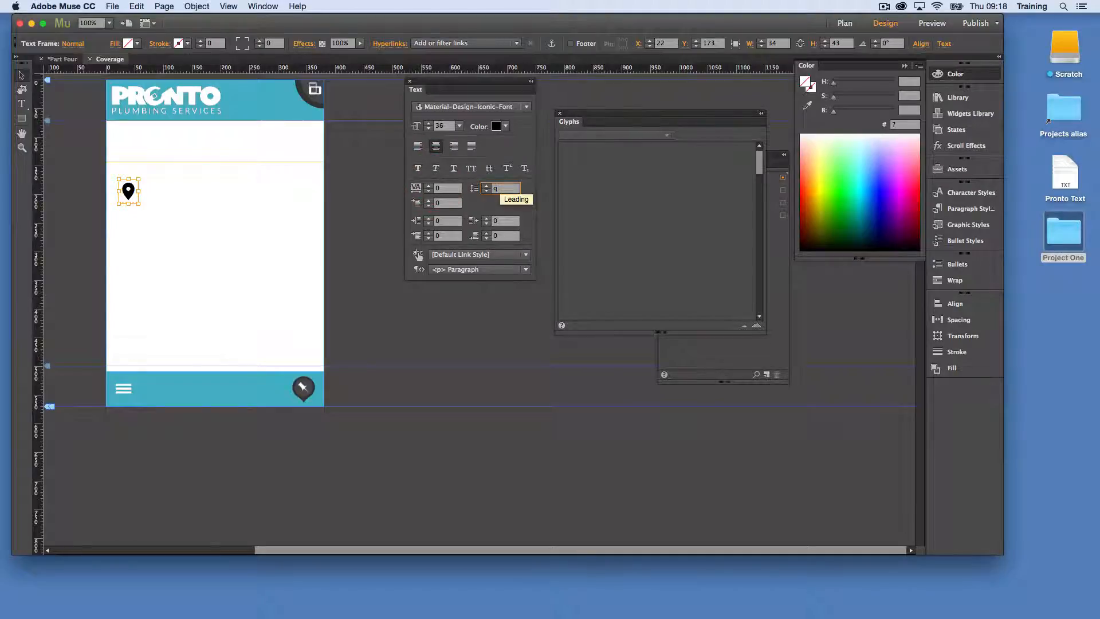
{"action": "type", "text": "00"}
{"action": "key", "text": "Return"}
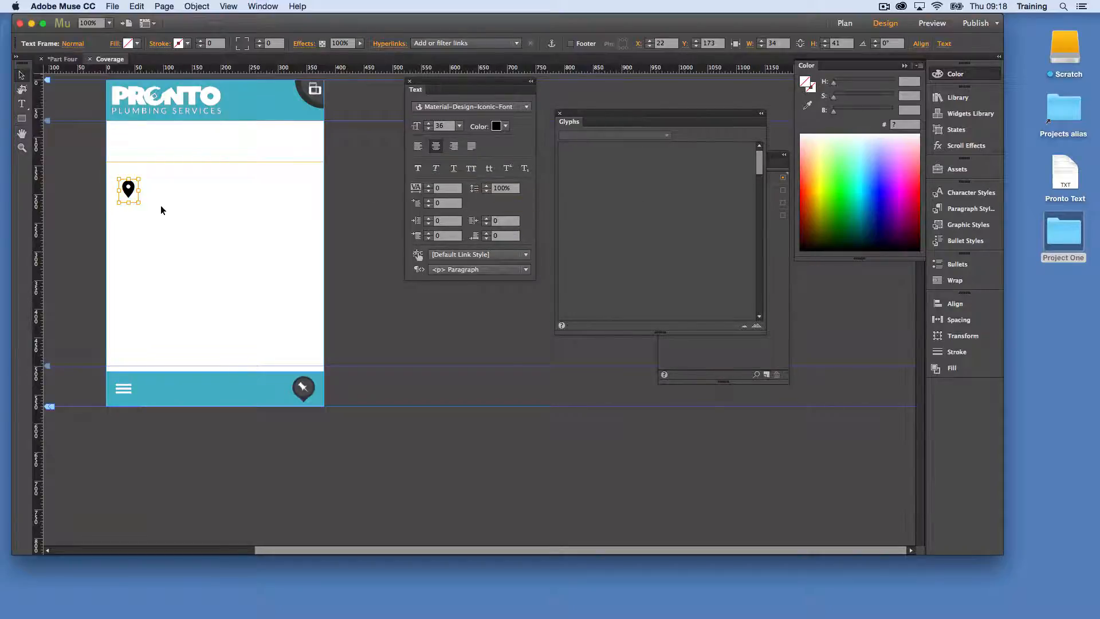
Reduce the pin frame's height to about 36 px and colour the pin the header's teal
{"action": "left_click_drag", "start_coordinate": [130, 203], "coordinate": [130, 198]}
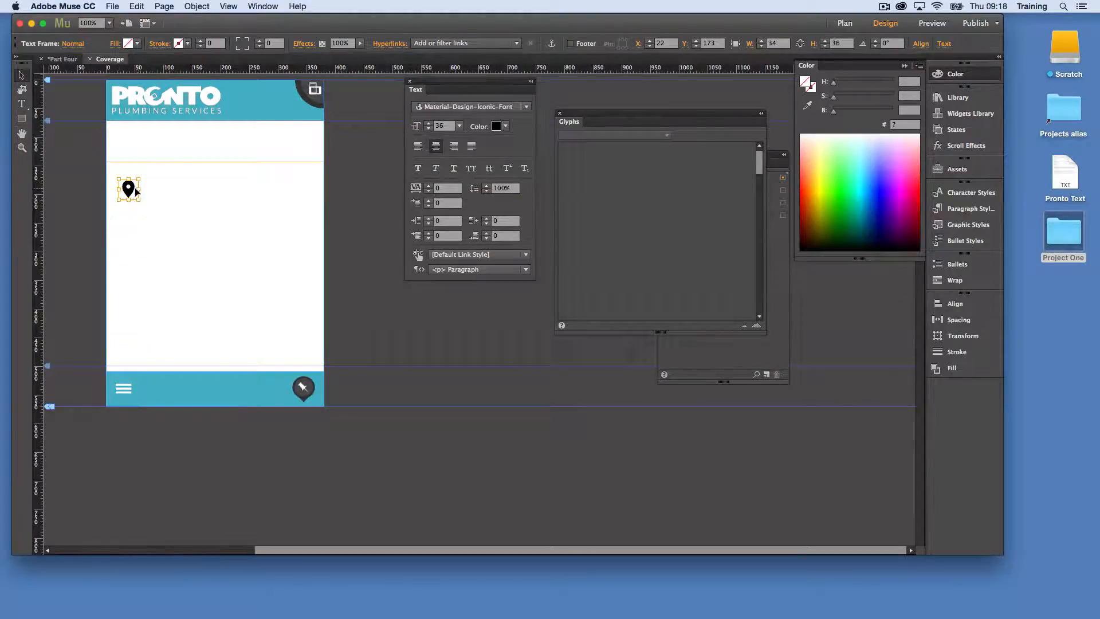
{"action": "left_click", "coordinate": [177, 193]}
{"action": "left_click", "coordinate": [129, 188]}
{"action": "left_click", "coordinate": [459, 125]}
{"action": "left_click", "coordinate": [506, 126]}
{"action": "left_click", "coordinate": [505, 126]}
{"action": "left_click", "coordinate": [695, 141]}
{"action": "left_click", "coordinate": [179, 188]}
{"action": "left_click", "coordinate": [128, 188]}
Enter "Coverage" in the full-width text frame below the header
{"action": "left_click", "coordinate": [145, 155]}
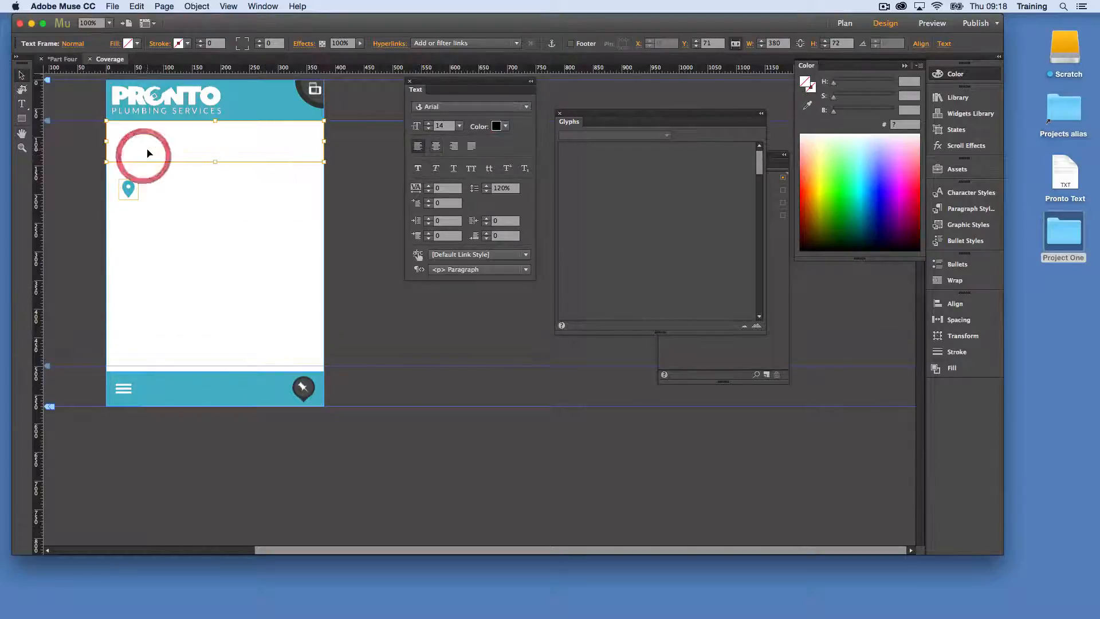
{"action": "left_click", "coordinate": [147, 150]}
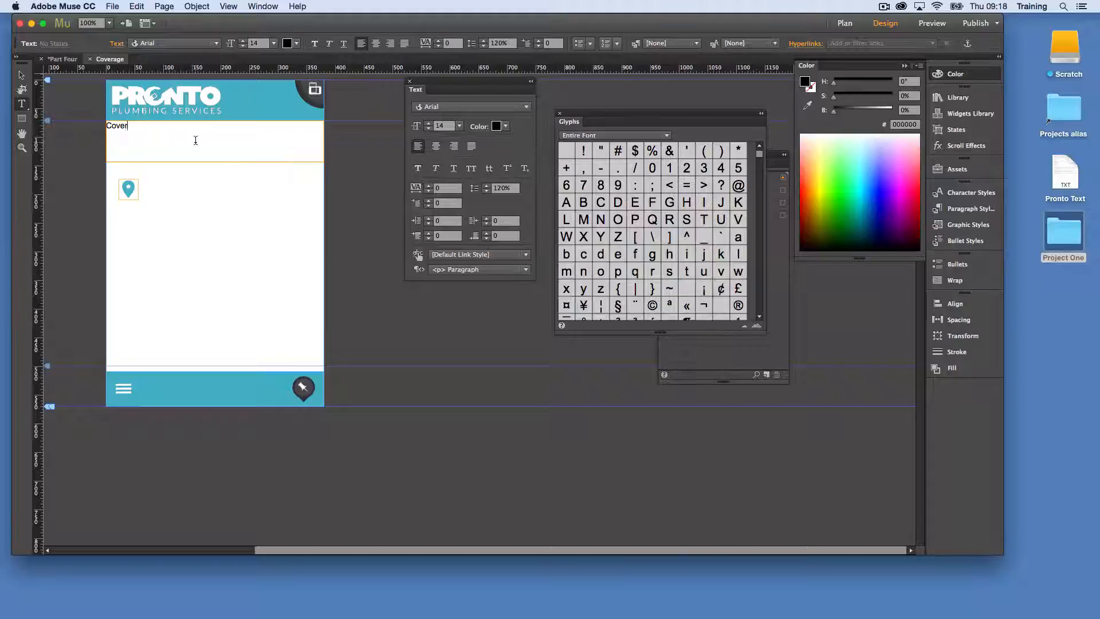
{"action": "left_click", "coordinate": [19, 75]}
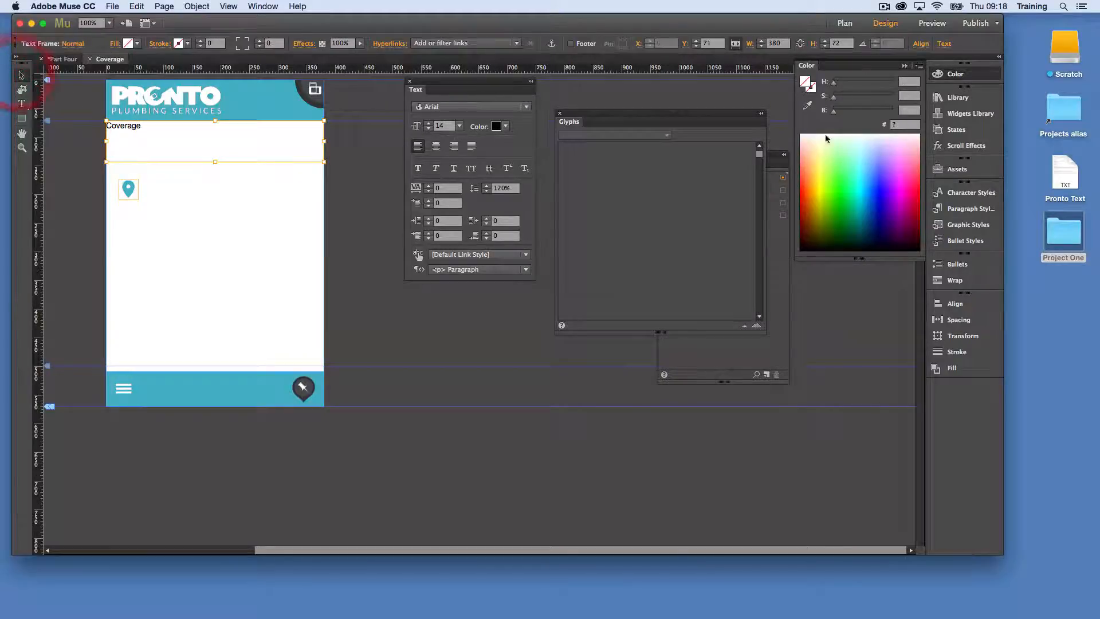
Enlarge the paragraph styles list and place the Headings item from the base – Text library below the pin icon
{"action": "left_click", "coordinate": [963, 210]}
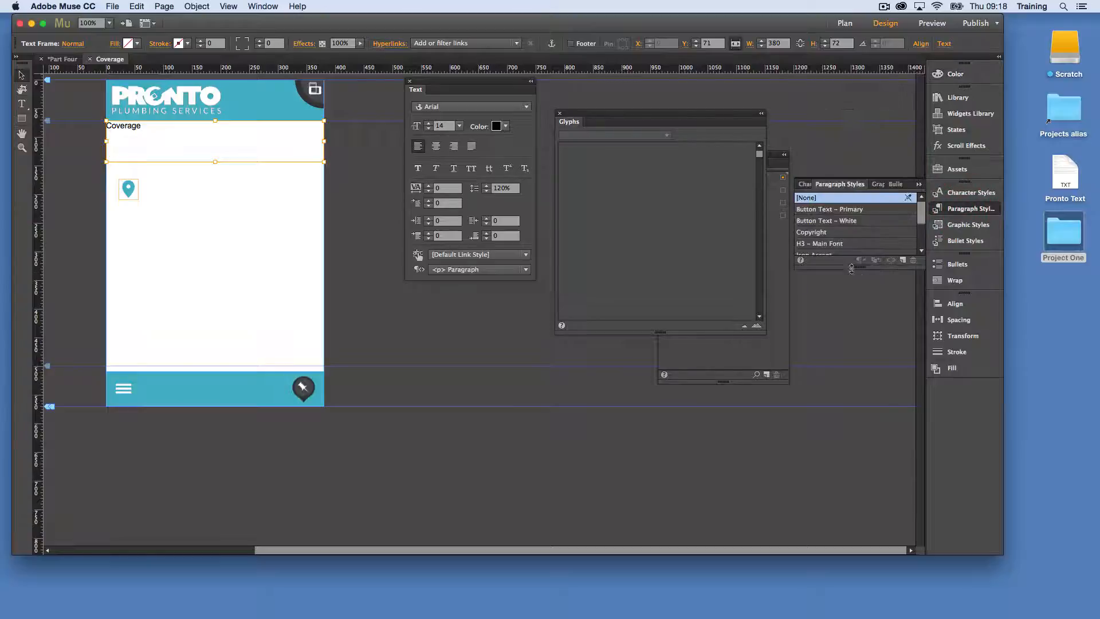
{"action": "left_click_drag", "start_coordinate": [851, 267], "coordinate": [859, 391]}
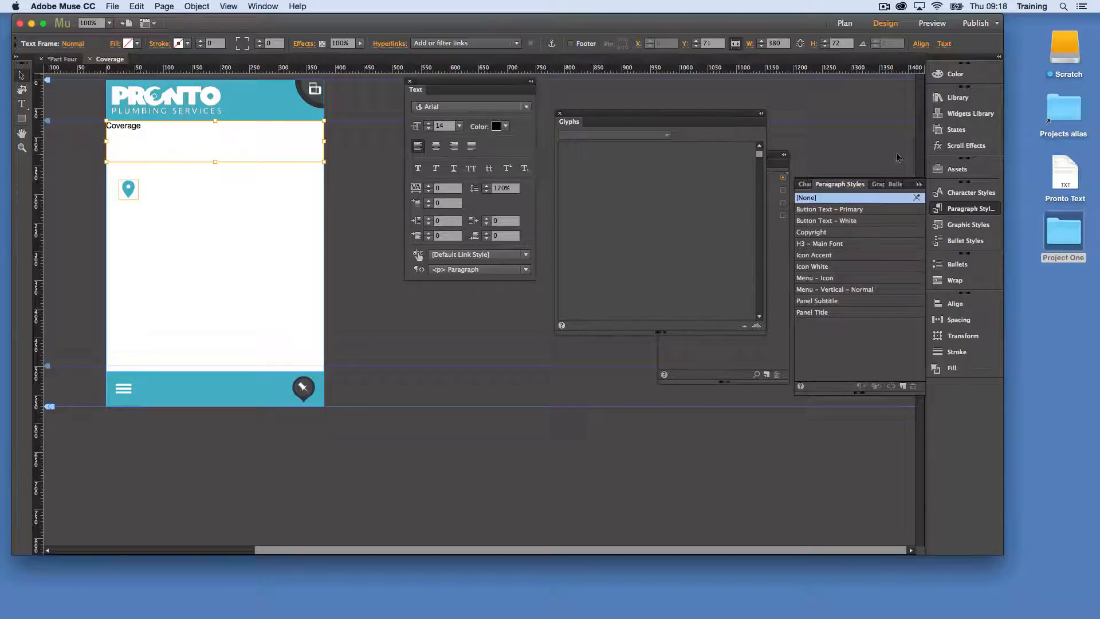
{"action": "left_click", "coordinate": [957, 97]}
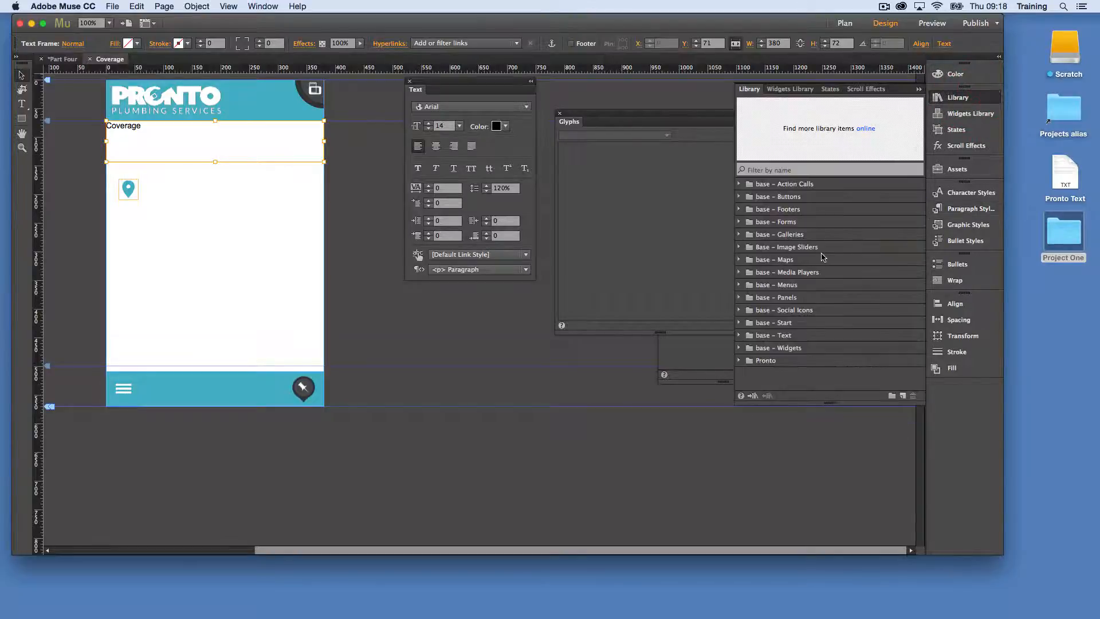
{"action": "left_click", "coordinate": [739, 335]}
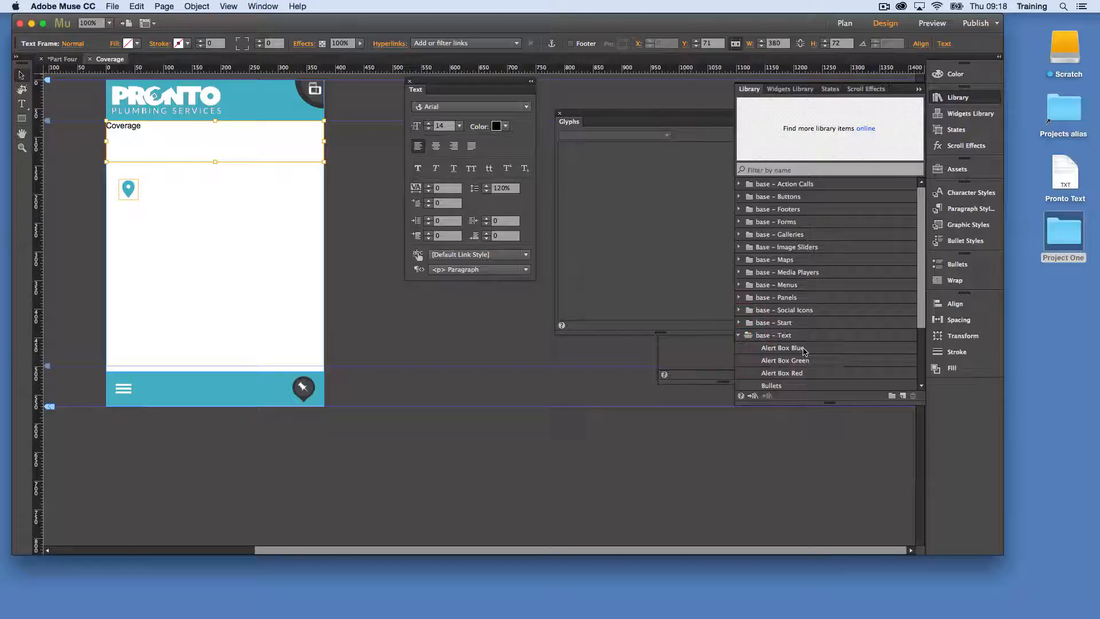
{"action": "scroll", "coordinate": [774, 367], "scroll_direction": "down", "scroll_amount": 3}
{"action": "left_click", "coordinate": [778, 335]}
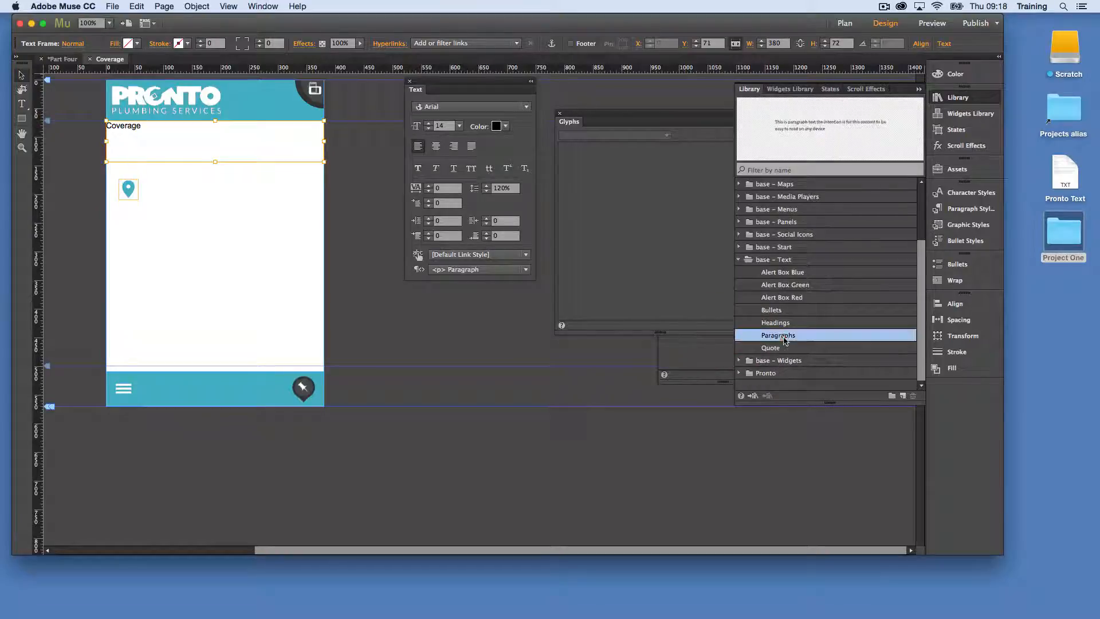
{"action": "left_click", "coordinate": [779, 322]}
{"action": "left_click_drag", "start_coordinate": [785, 323], "coordinate": [245, 254]}
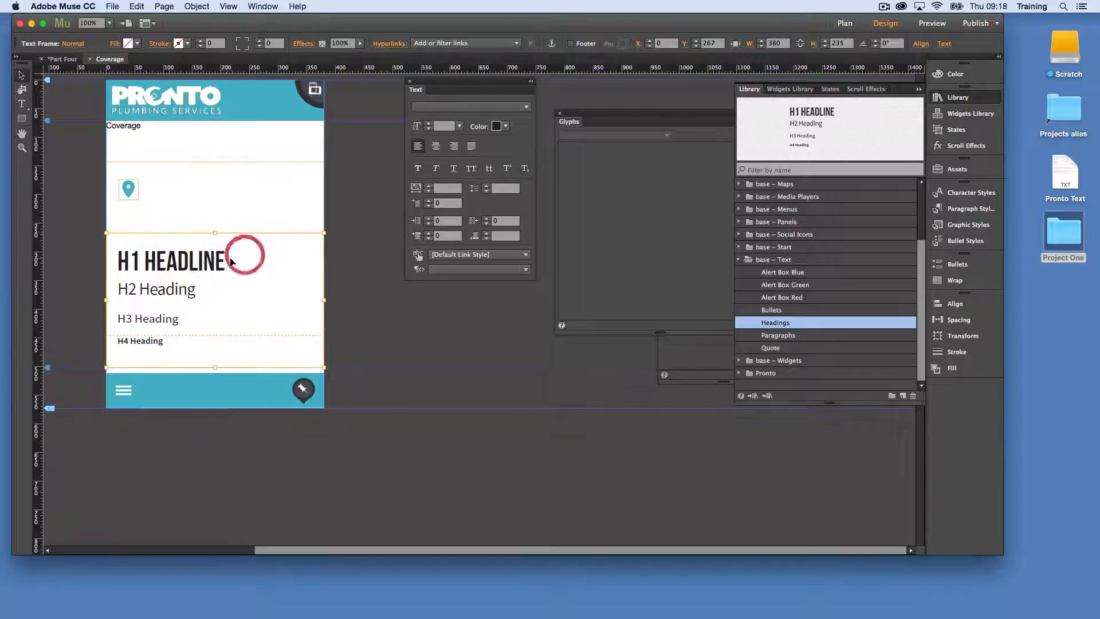
Set the font of the H1 headline in the placed headings block to Source Sans Pro Semibold
{"action": "triple_click", "coordinate": [215, 259]}
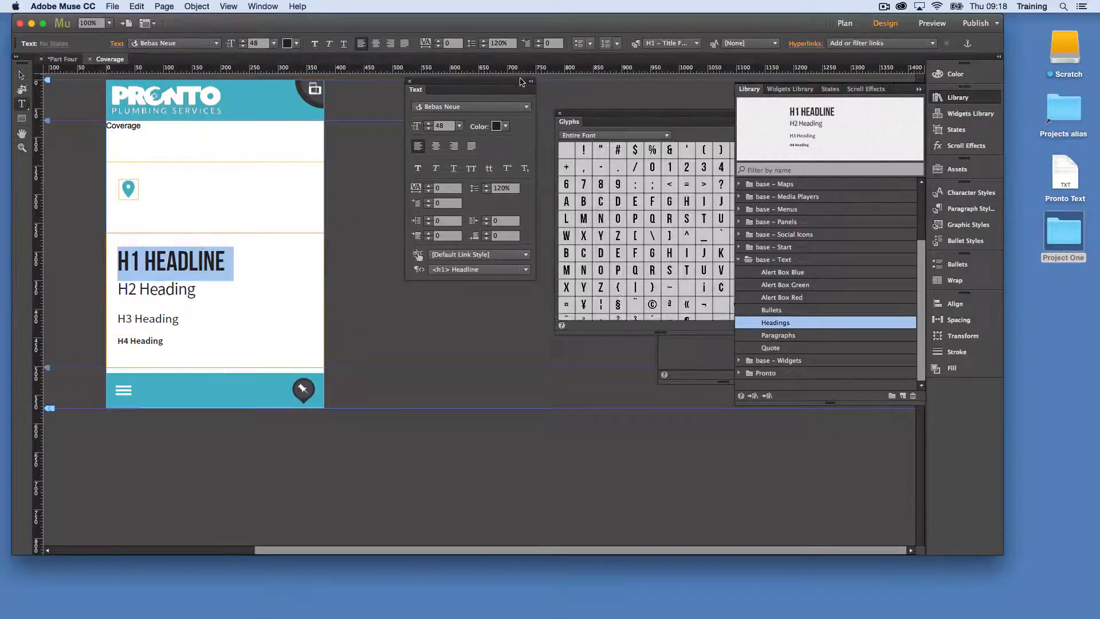
{"action": "left_click", "coordinate": [498, 107]}
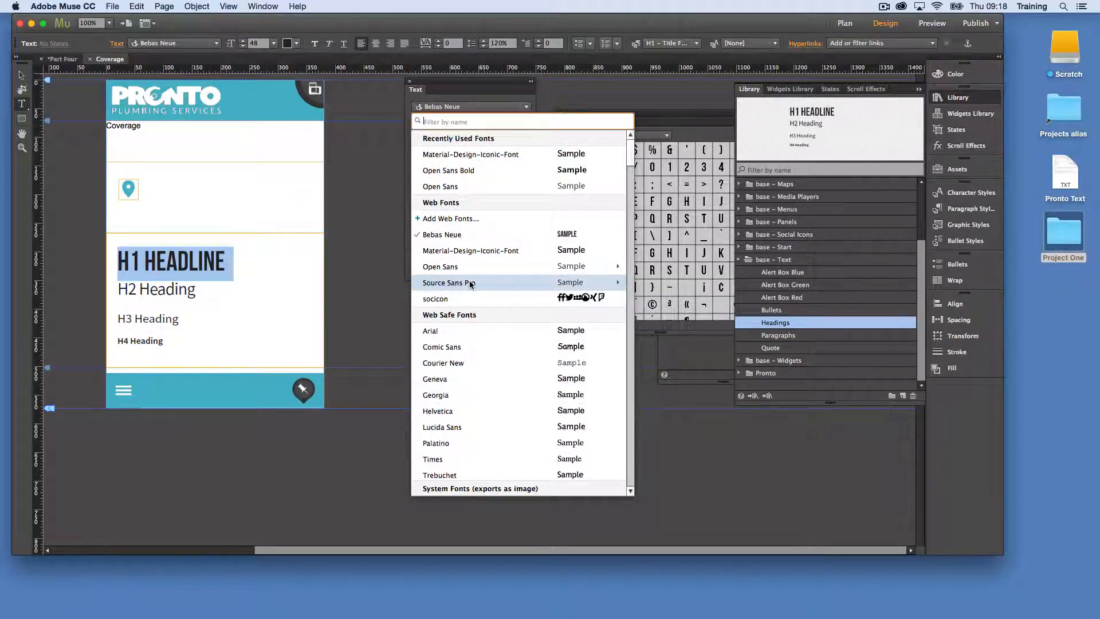
{"action": "mouse_move", "coordinate": [470, 284]}
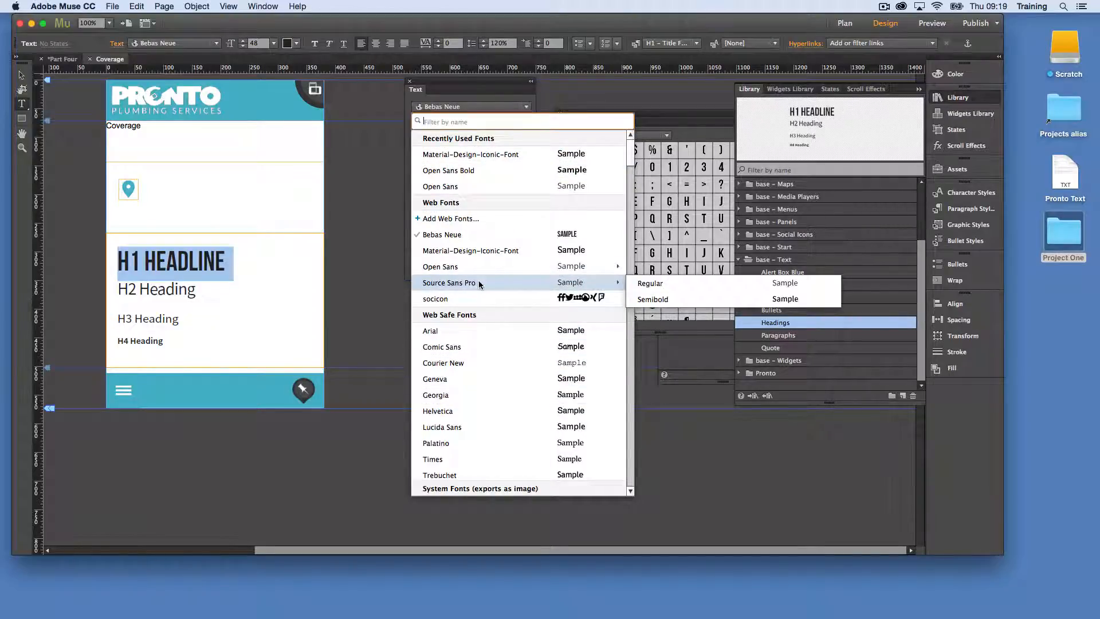
{"action": "left_click", "coordinate": [659, 299]}
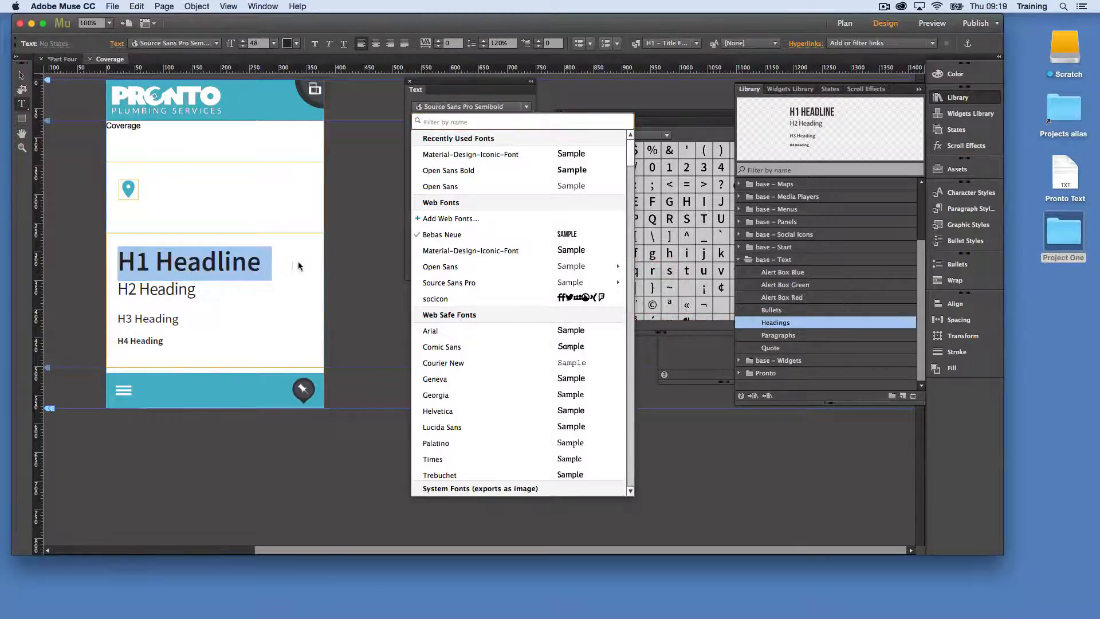
Set the H1 headline's tracking to -3 and colour it the header's teal, 43AFC4
{"action": "left_click", "coordinate": [428, 191]}
{"action": "left_click", "coordinate": [428, 191]}
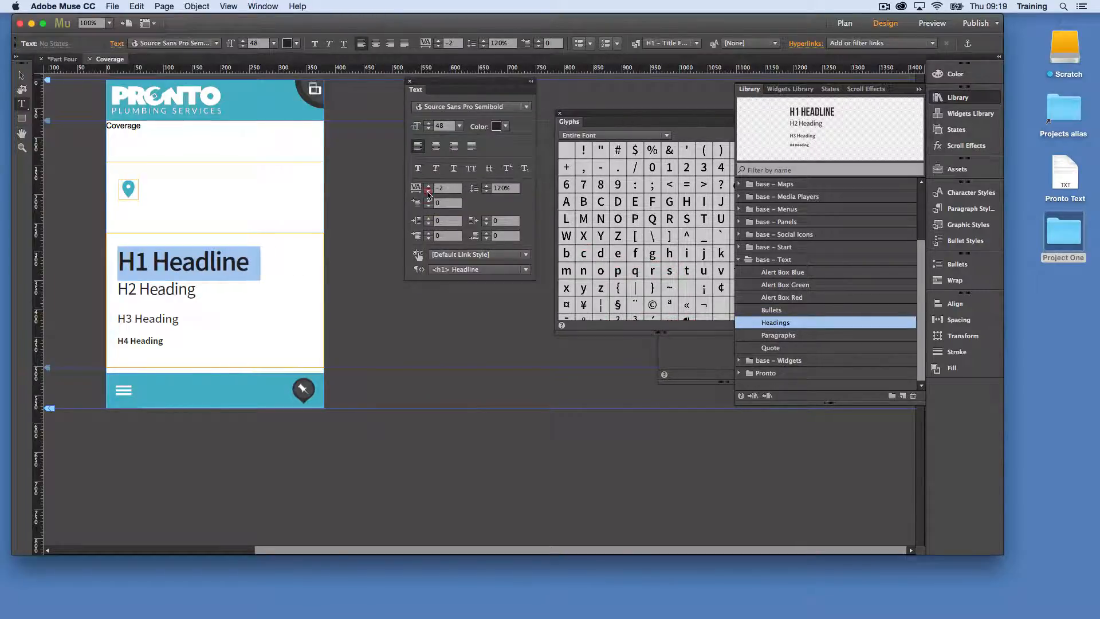
{"action": "left_click", "coordinate": [428, 192]}
{"action": "left_click", "coordinate": [428, 192]}
{"action": "left_click", "coordinate": [428, 185]}
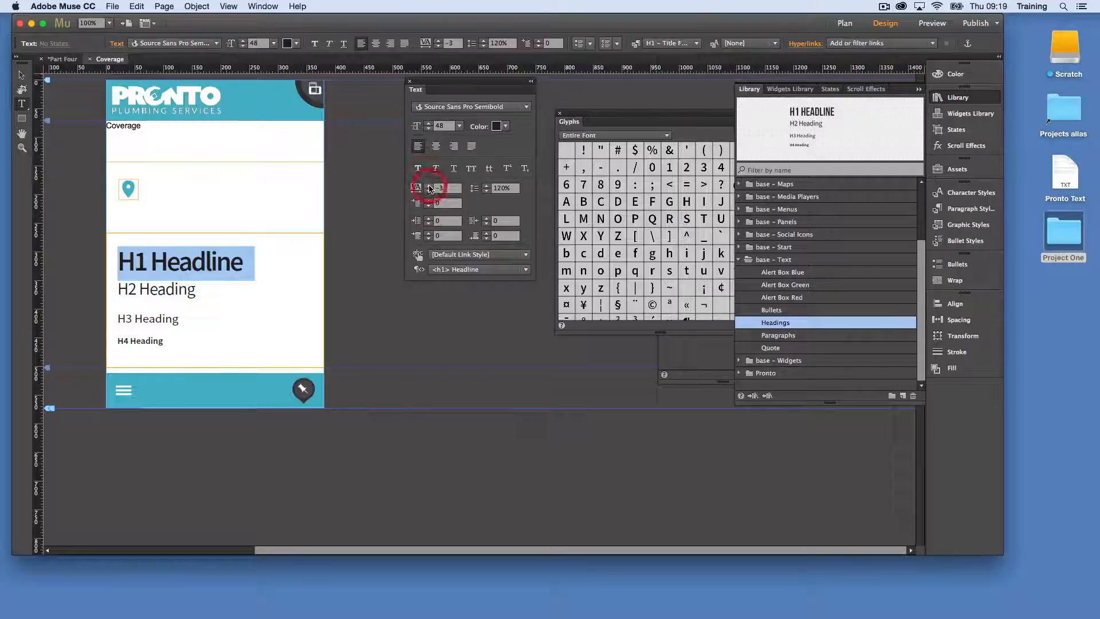
{"action": "left_click", "coordinate": [508, 127]}
{"action": "left_click", "coordinate": [696, 142]}
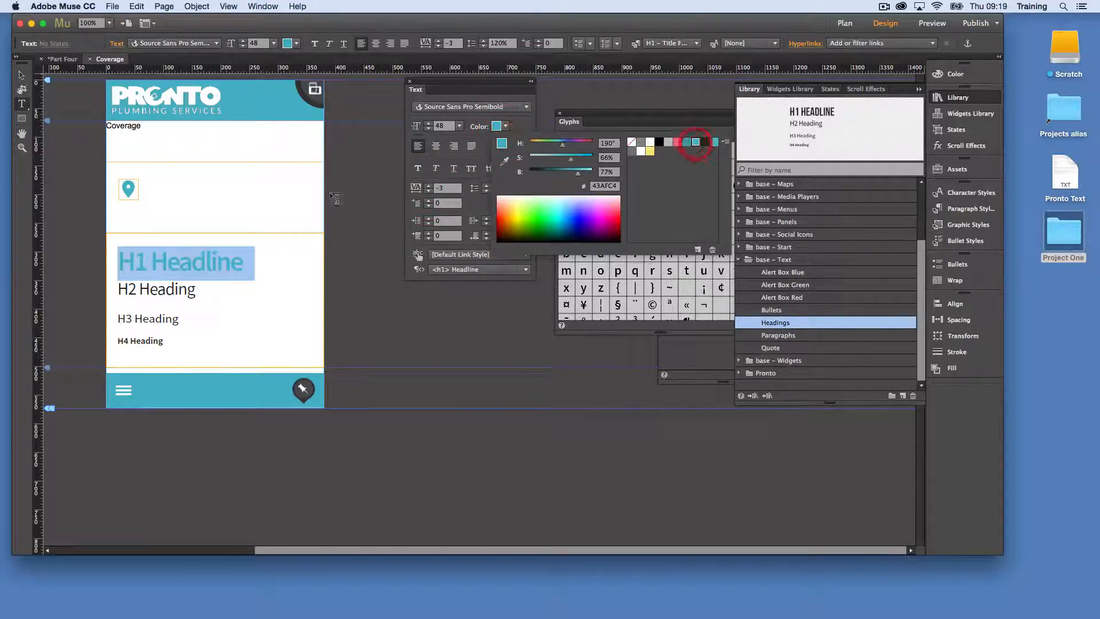
Redefine the H1 – Title Font paragraph style from the restyled headline
{"action": "left_click", "coordinate": [974, 209]}
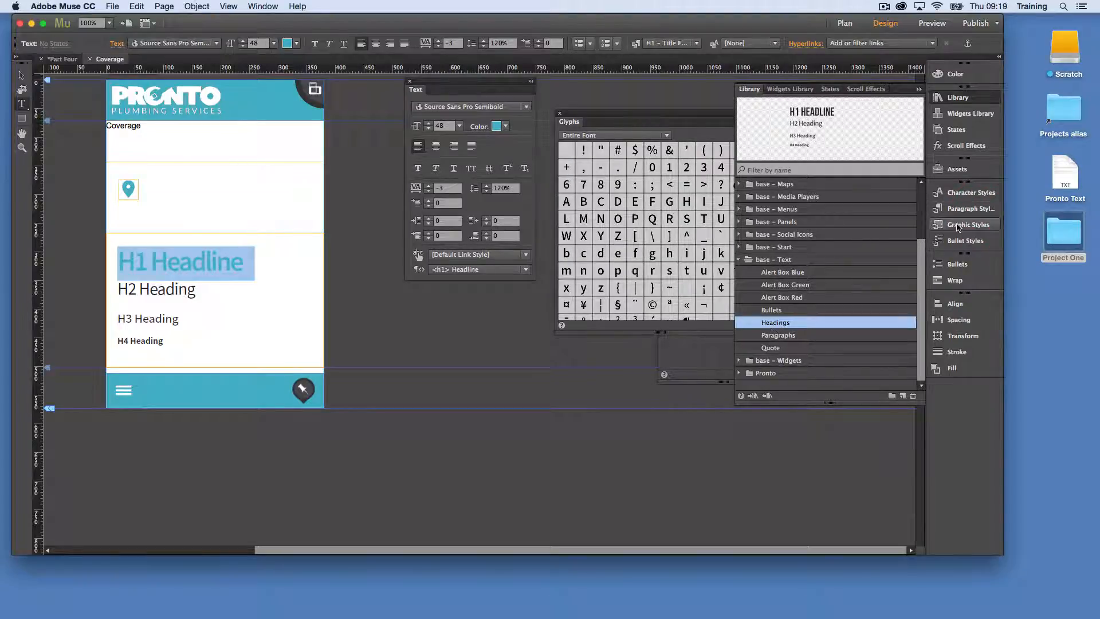
{"action": "left_click", "coordinate": [969, 209]}
{"action": "right_click", "coordinate": [832, 248]}
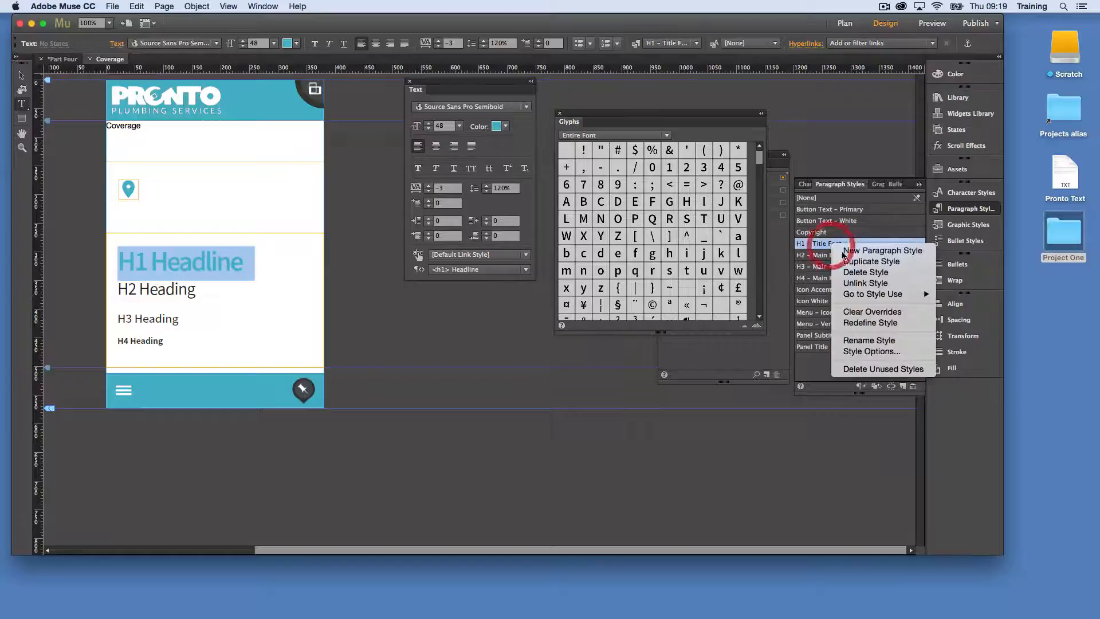
{"action": "left_click", "coordinate": [859, 321]}
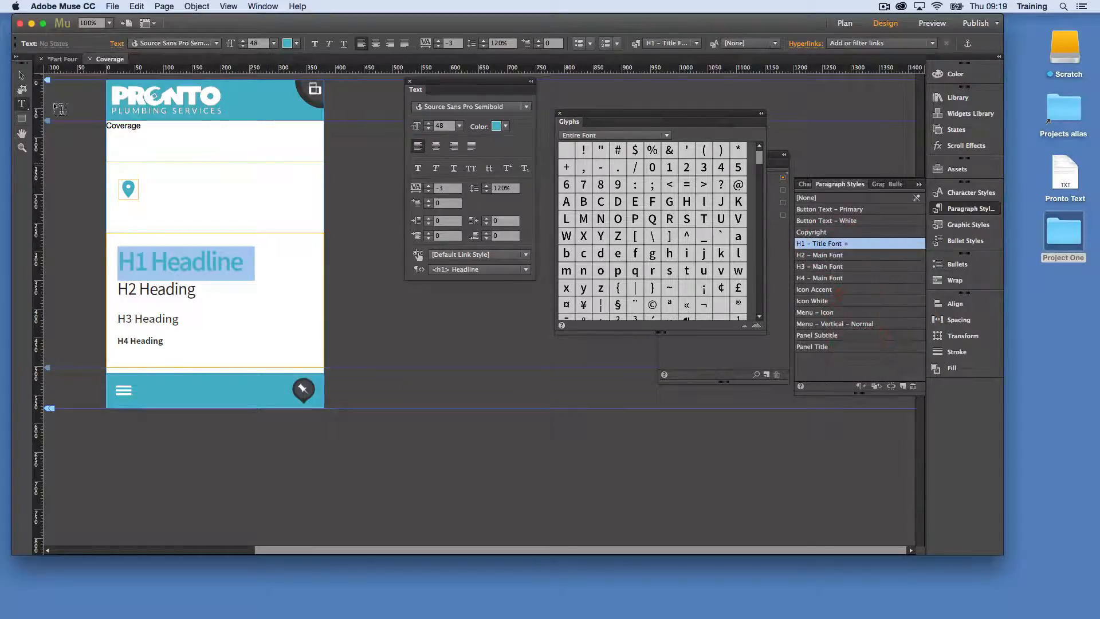
Delete the placed headings block from the page
{"action": "left_click", "coordinate": [21, 75]}
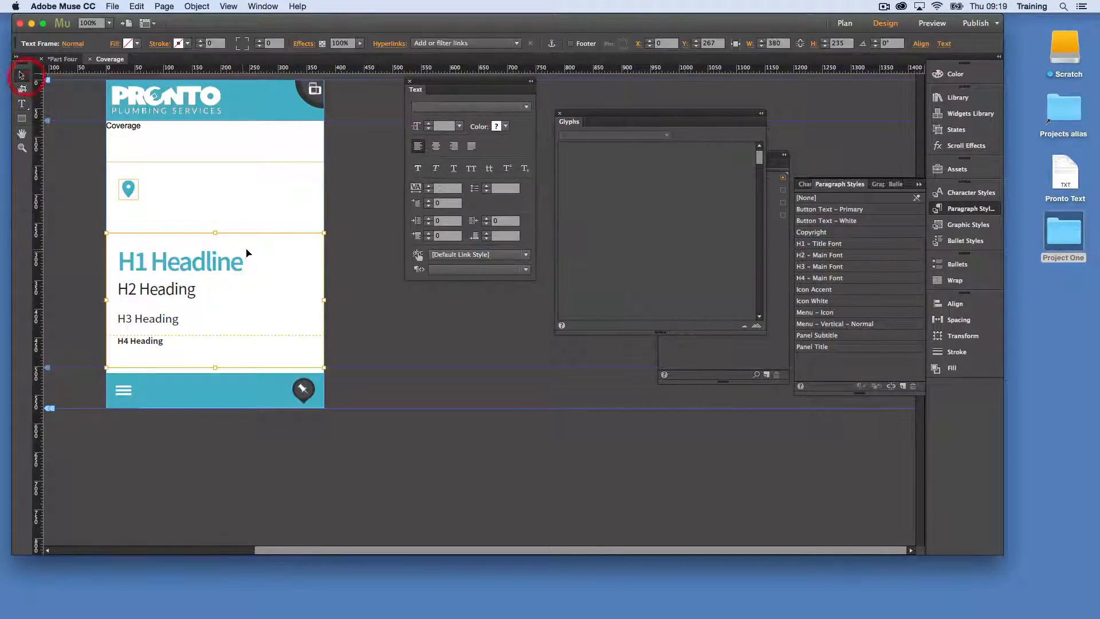
{"action": "left_click", "coordinate": [248, 246]}
{"action": "left_click", "coordinate": [340, 260]}
{"action": "left_click", "coordinate": [207, 252]}
{"action": "key", "text": "Delete"}
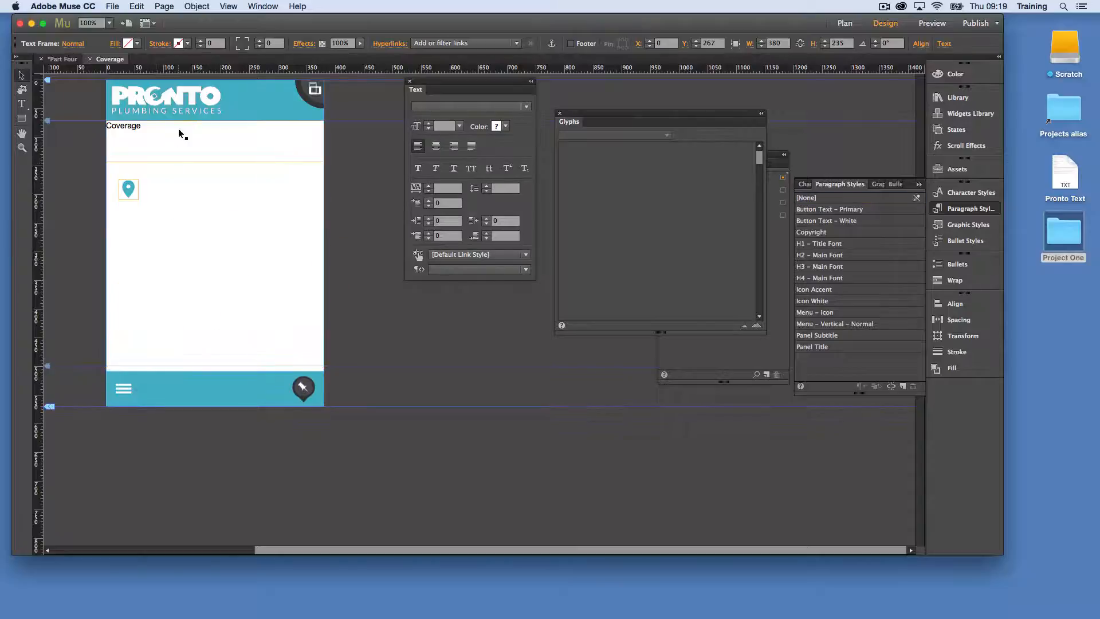
Apply the H1 – Title Font paragraph style to the "Coverage" text
{"action": "left_click", "coordinate": [138, 133]}
{"action": "double_click", "coordinate": [137, 133]}
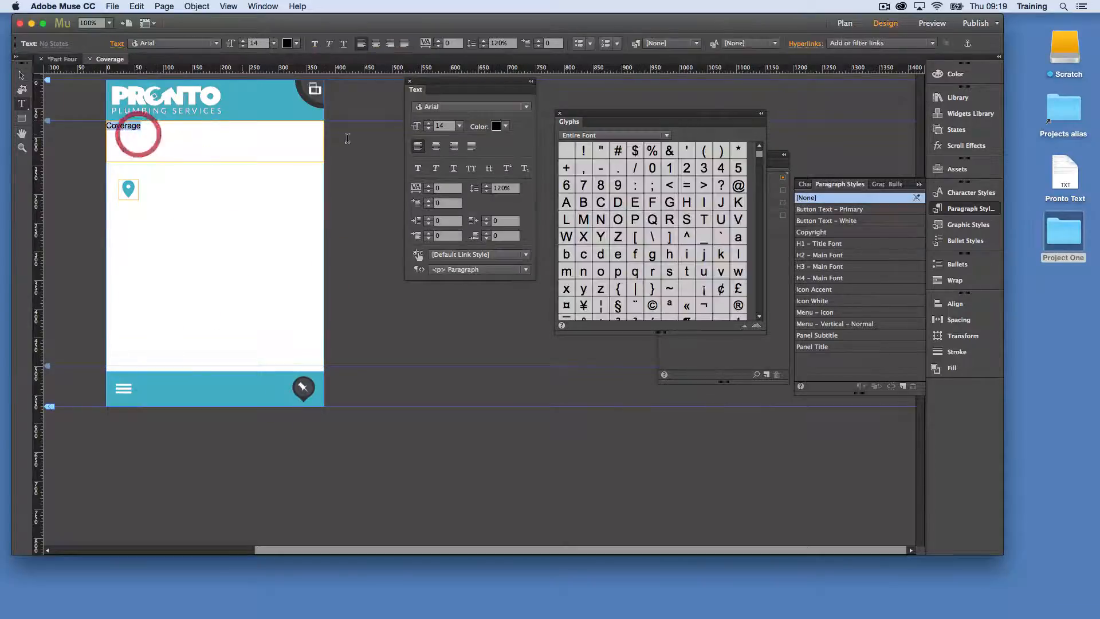
{"action": "left_click", "coordinate": [819, 244]}
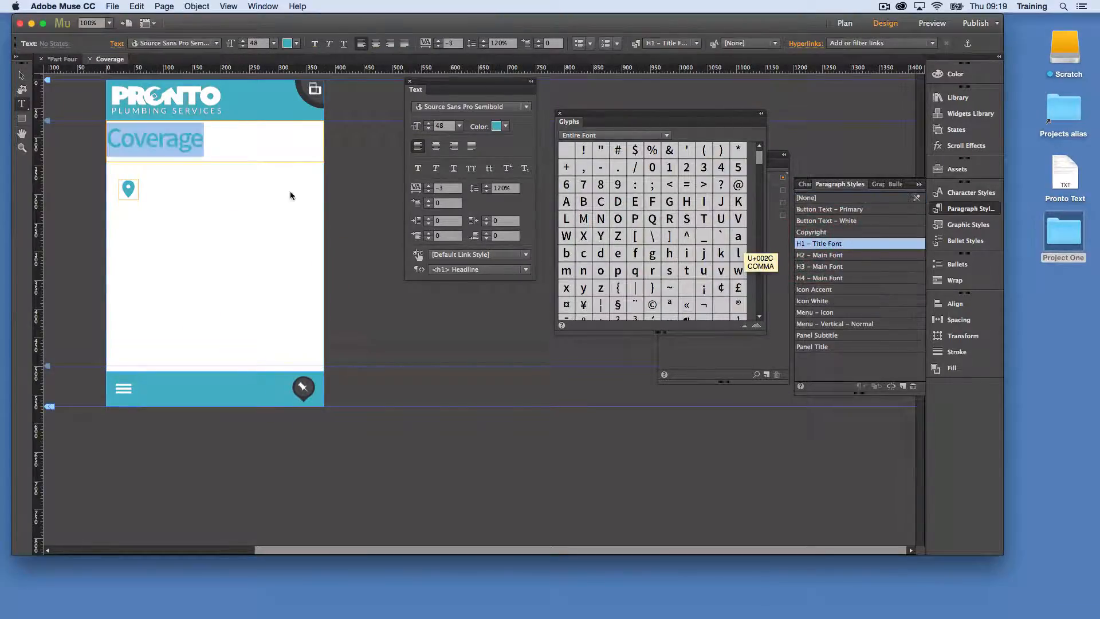
{"action": "left_click", "coordinate": [21, 74]}
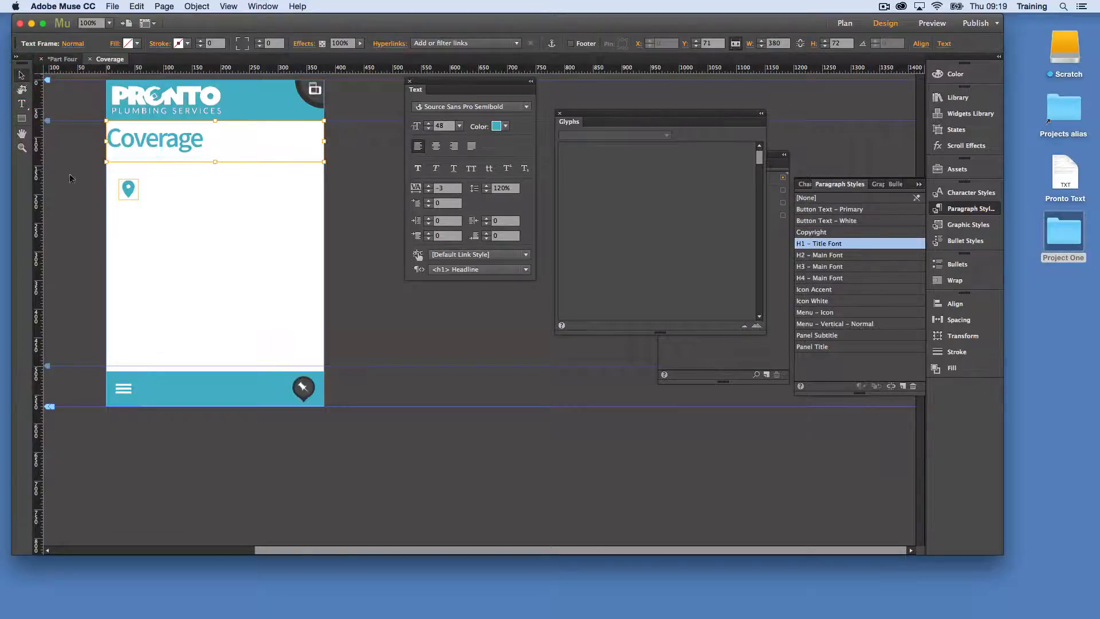
Cut the location pin icon and paste it inline in front of the word "Coverage"
{"action": "left_click", "coordinate": [137, 193]}
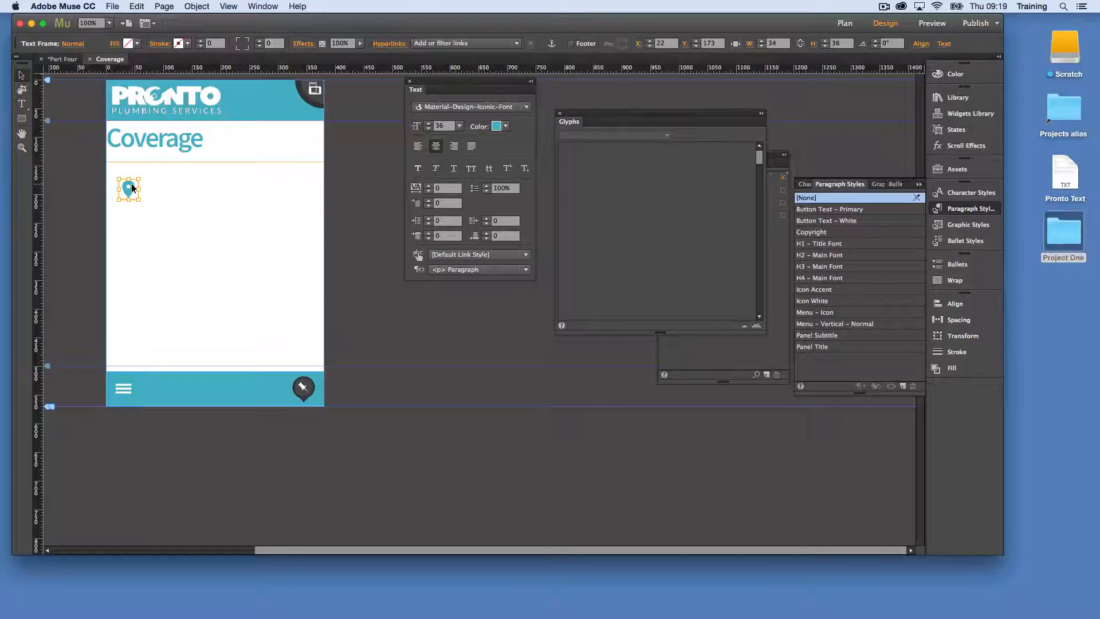
{"action": "double_click", "coordinate": [125, 139]}
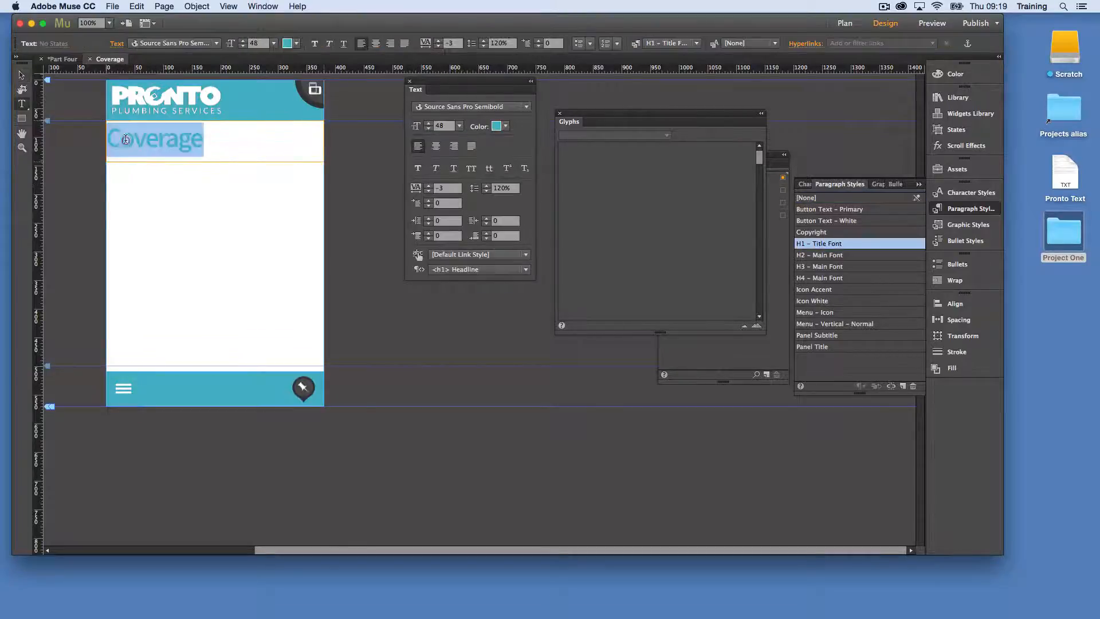
{"action": "left_click", "coordinate": [108, 135]}
{"action": "key", "text": "super+v"}
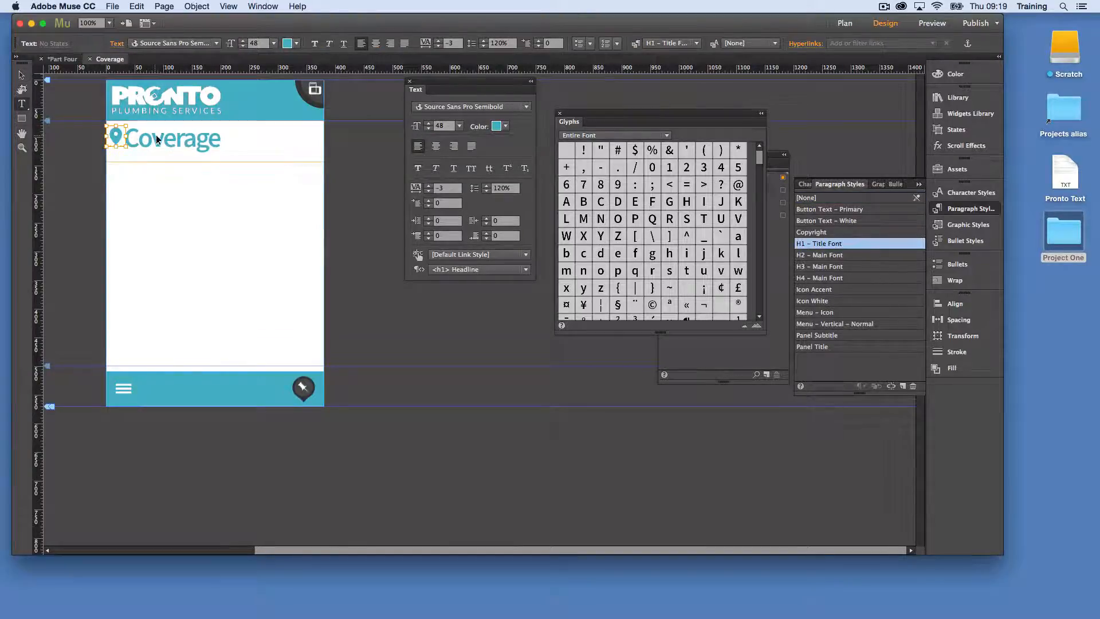
Wrap the heading text around the inline pin with the pin positioned at its left, and set all four wrap offsets to 14
{"action": "left_click", "coordinate": [21, 74]}
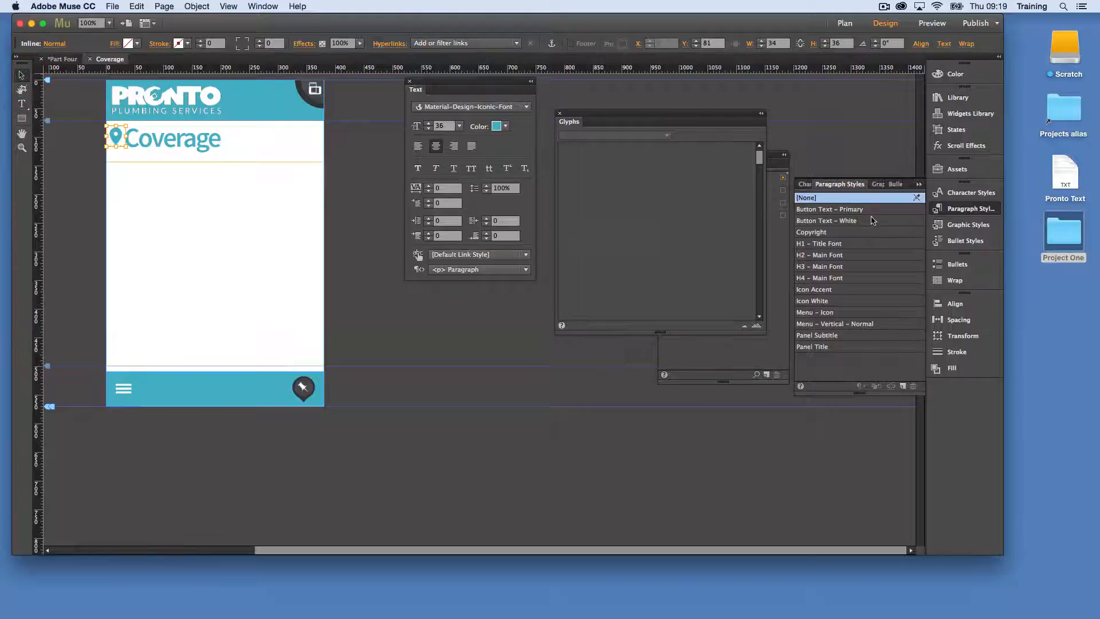
{"action": "left_click", "coordinate": [956, 280]}
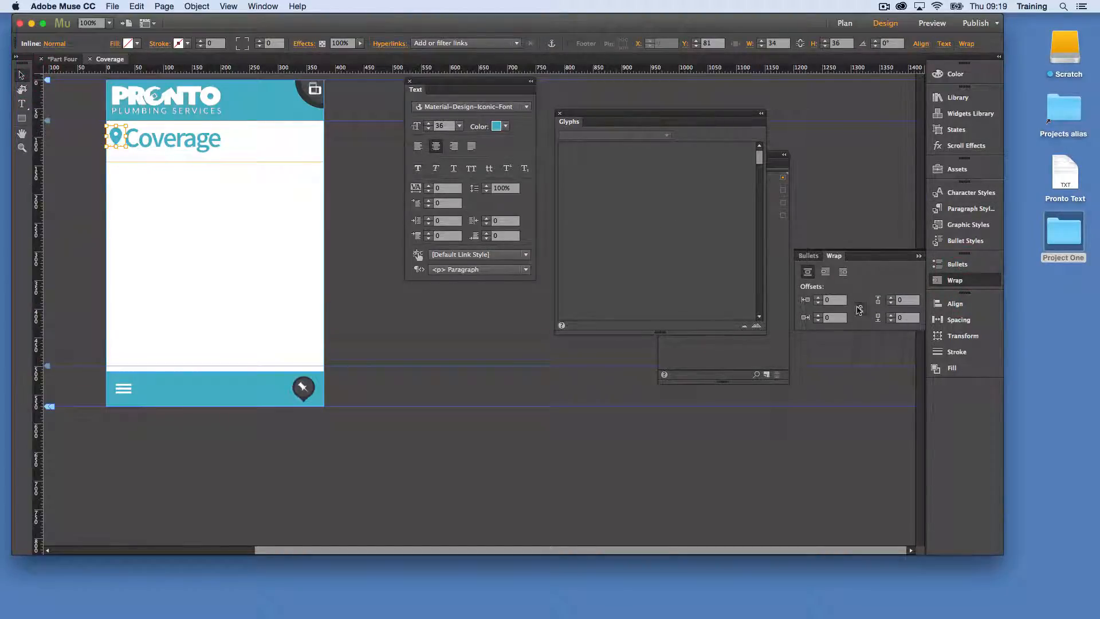
{"action": "left_click", "coordinate": [825, 272]}
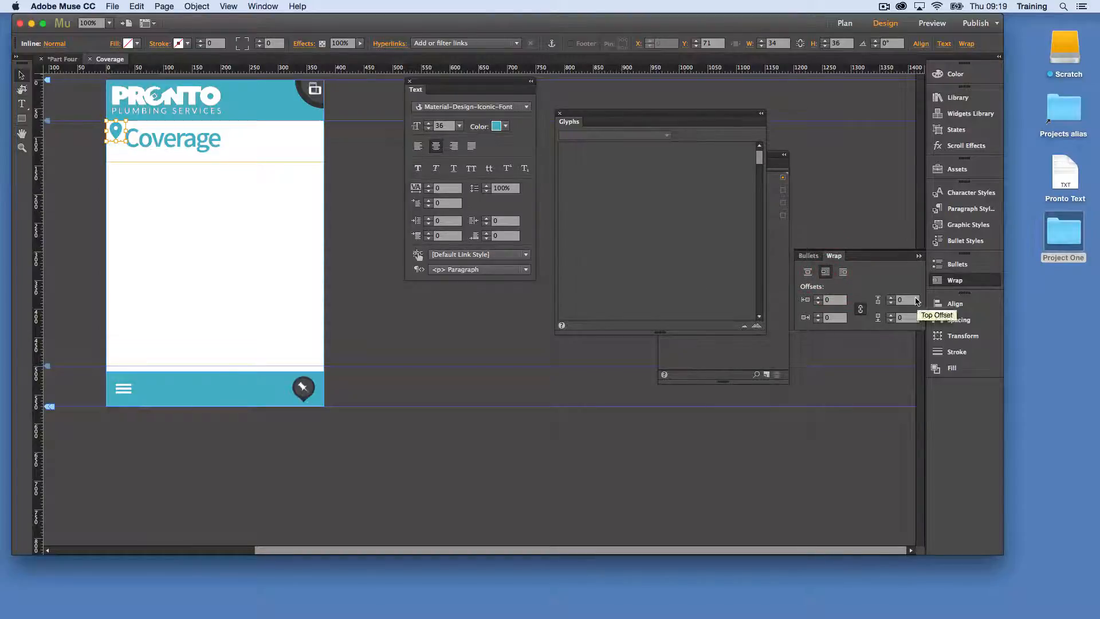
{"action": "left_click", "coordinate": [890, 298]}
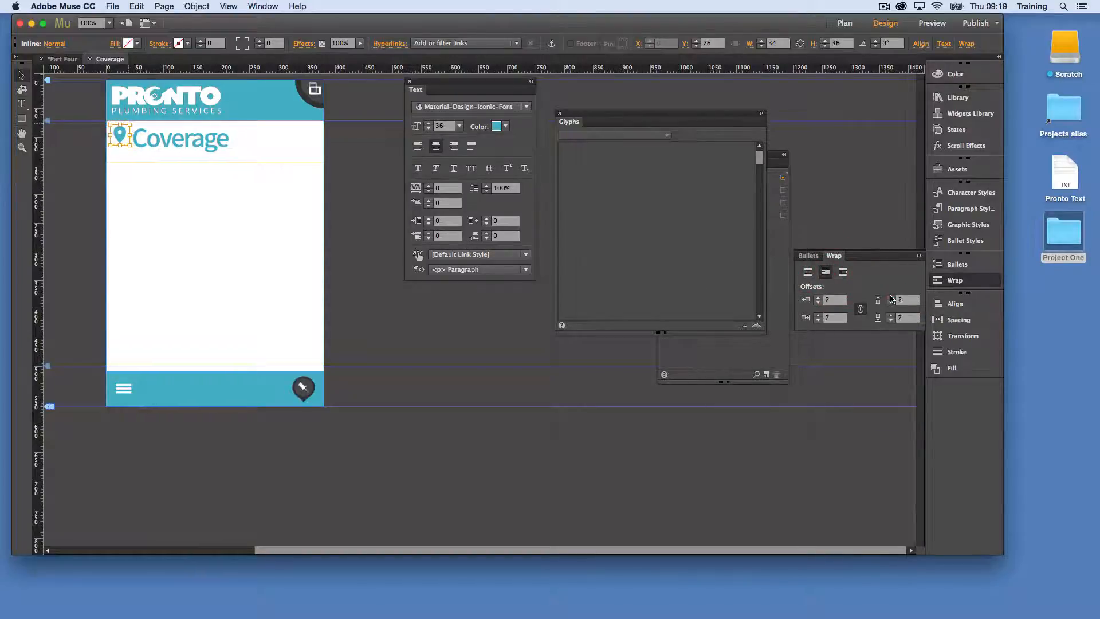
{"action": "left_click", "coordinate": [891, 298]}
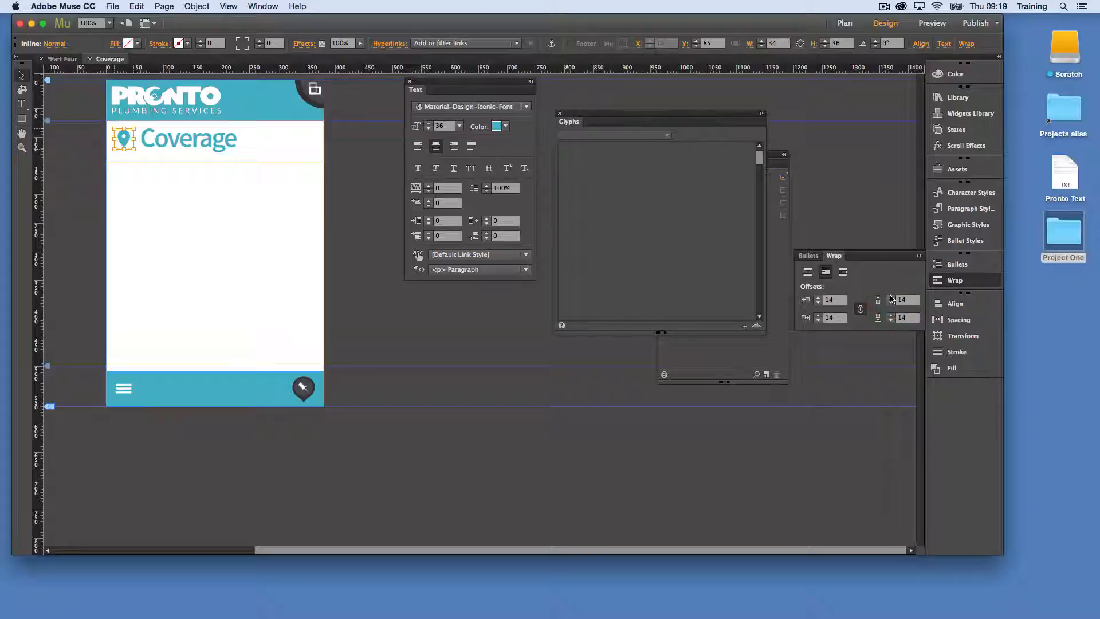
{"action": "left_click", "coordinate": [189, 211]}
Reduce the Coverage heading frame's height to about 64 px and set its tracking to -2
{"action": "left_click", "coordinate": [239, 153]}
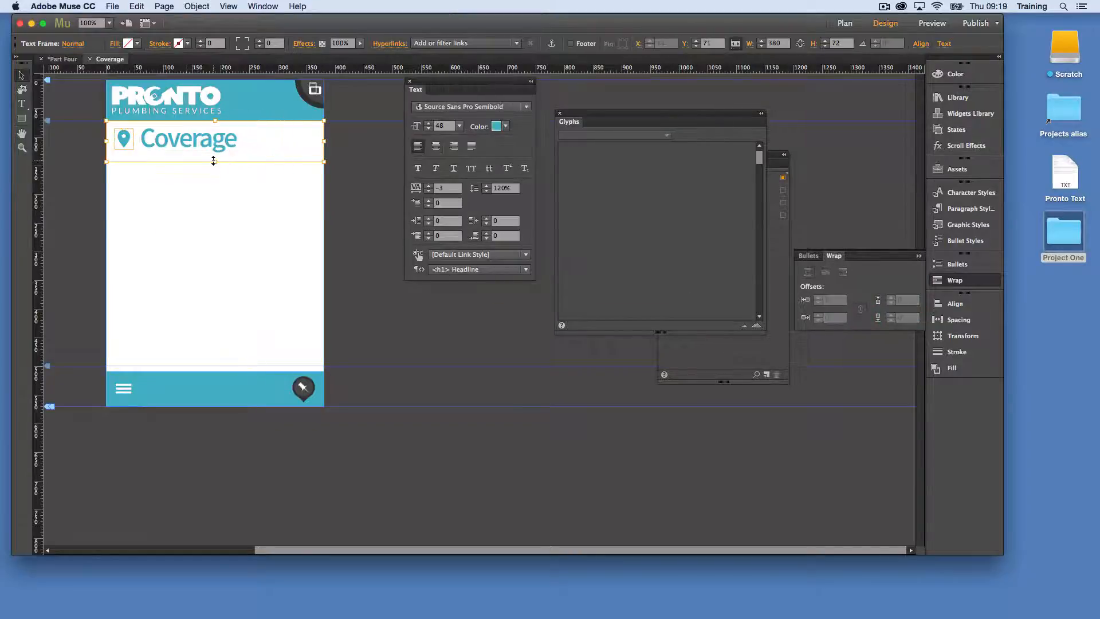
{"action": "left_click_drag", "start_coordinate": [215, 162], "coordinate": [215, 157]}
{"action": "left_click", "coordinate": [228, 172]}
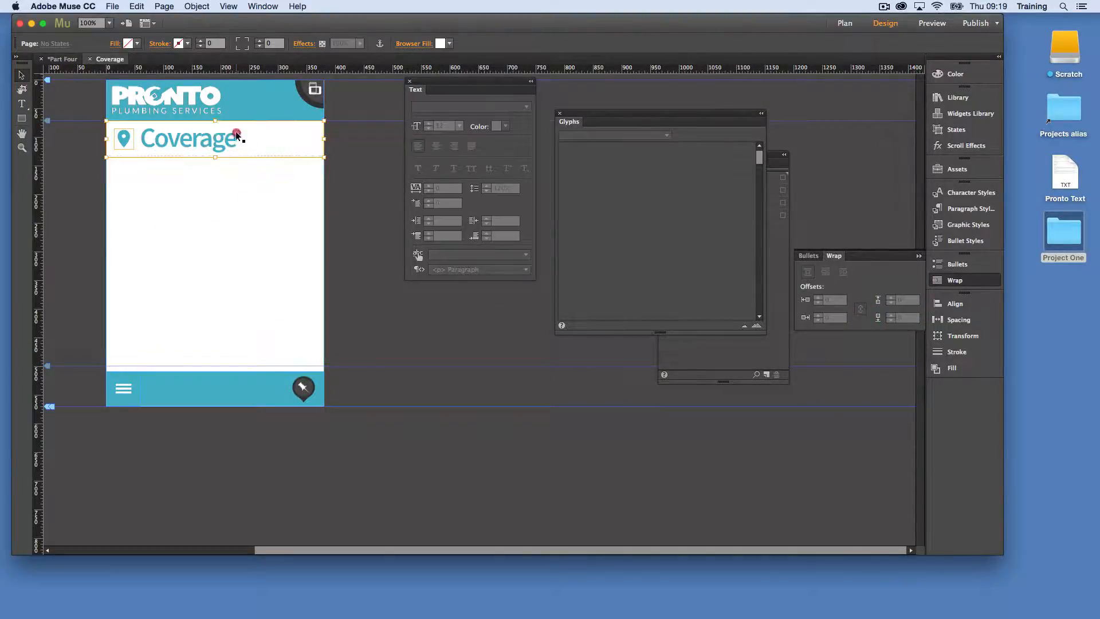
{"action": "left_click", "coordinate": [233, 135]}
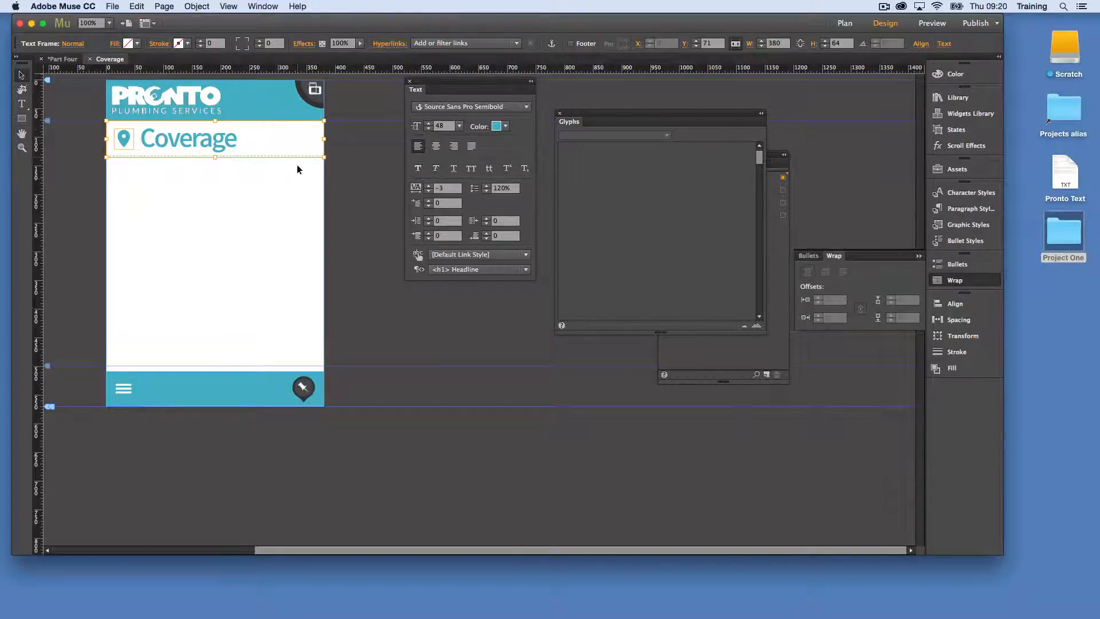
{"action": "left_click", "coordinate": [428, 186]}
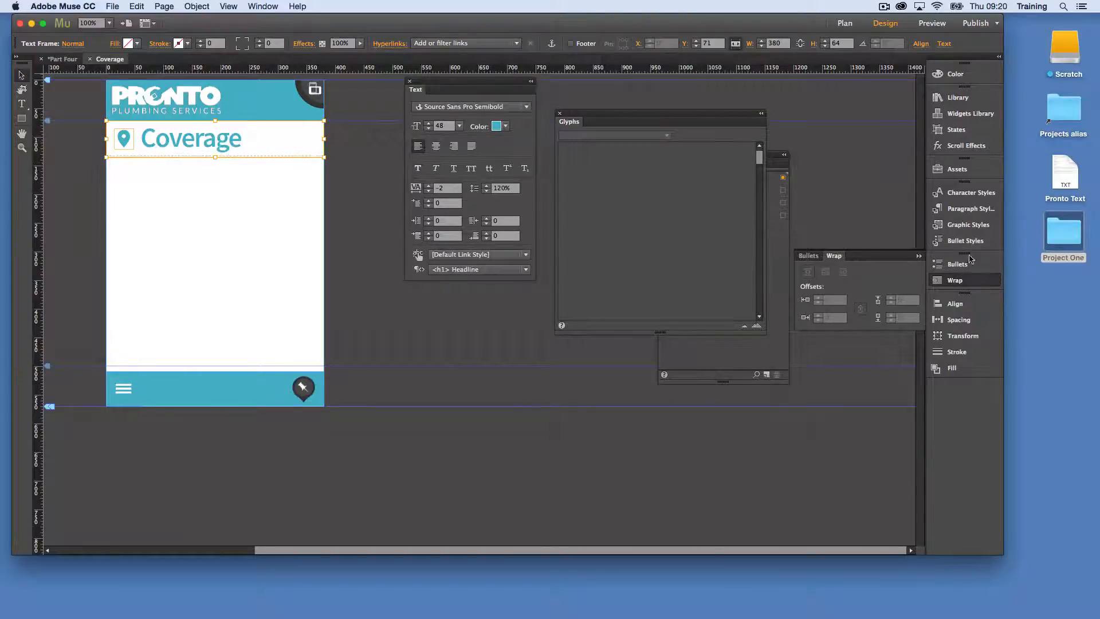
Set the Coverage heading frame's padding to 8 on all four sides
{"action": "left_click", "coordinate": [958, 319]}
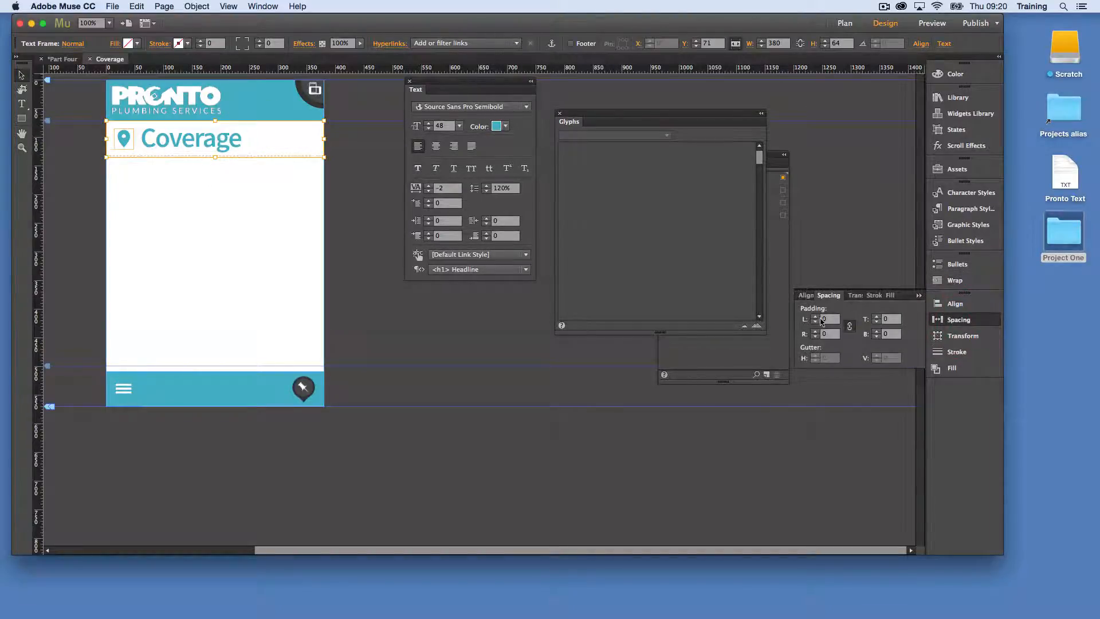
{"action": "left_click", "coordinate": [815, 316]}
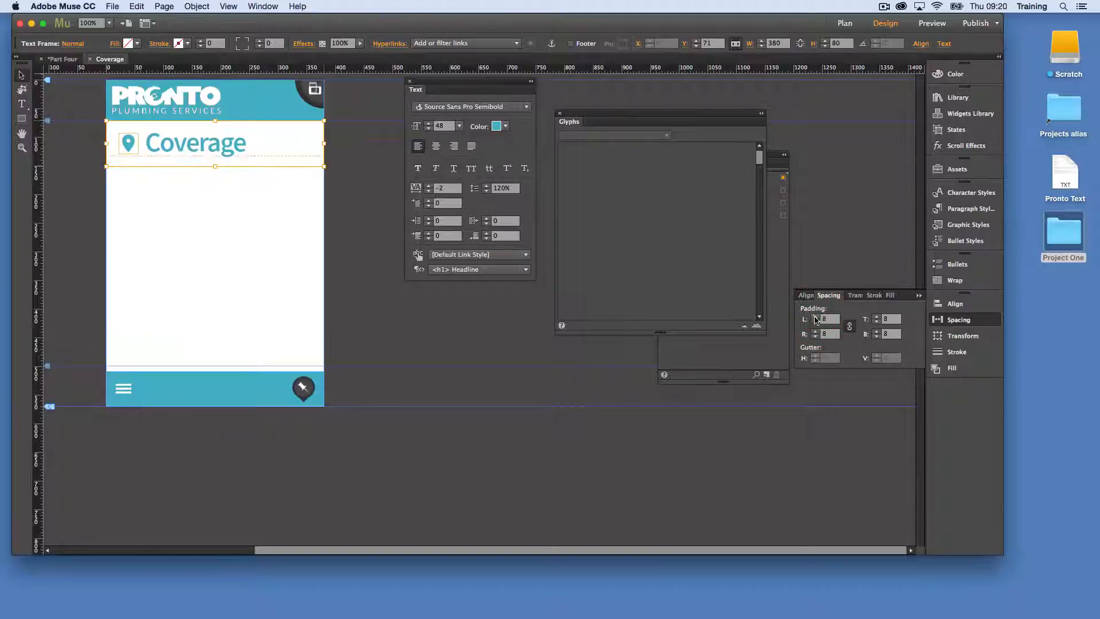
{"action": "left_click", "coordinate": [237, 238]}
{"action": "left_click", "coordinate": [210, 234]}
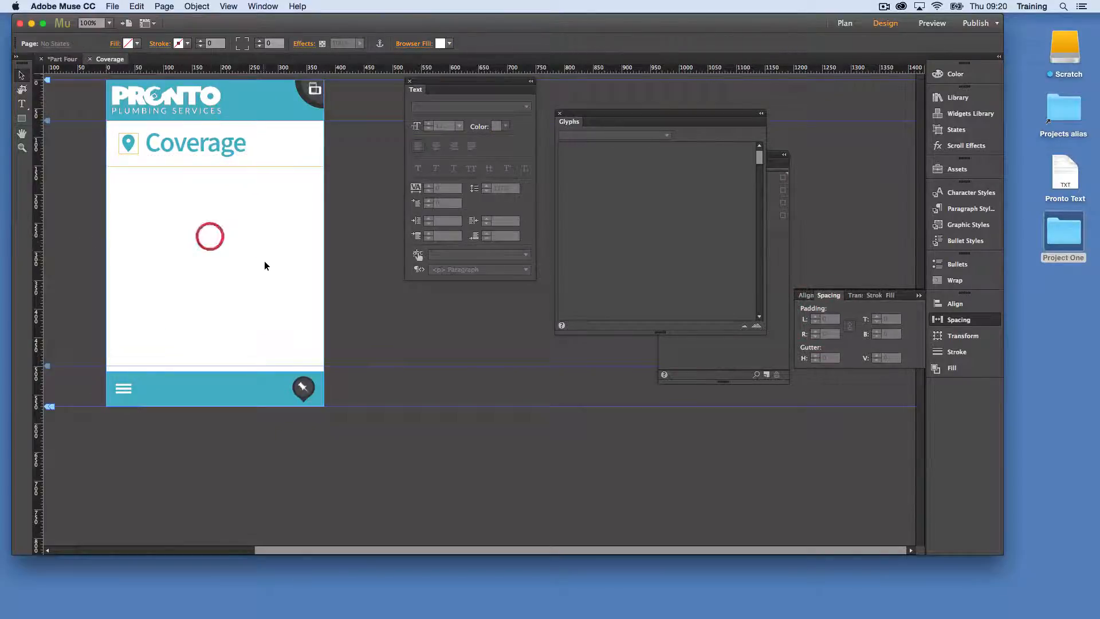
Save the Coverage heading frame as a library item named "Page Title" in the Pronto folder
{"action": "left_click", "coordinate": [249, 164]}
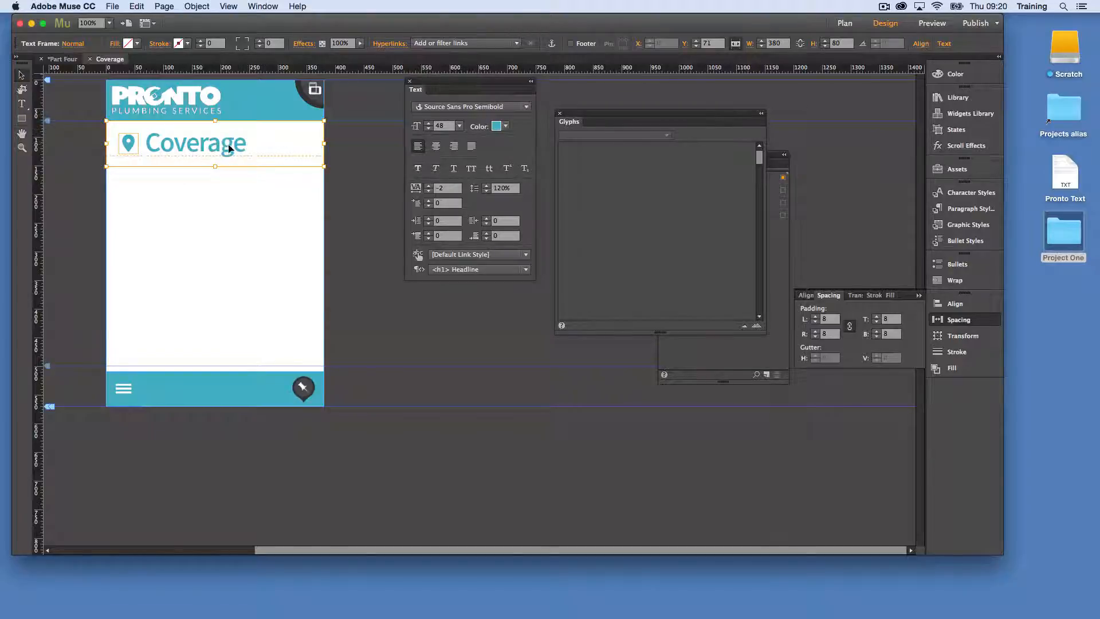
{"action": "left_click", "coordinate": [957, 98]}
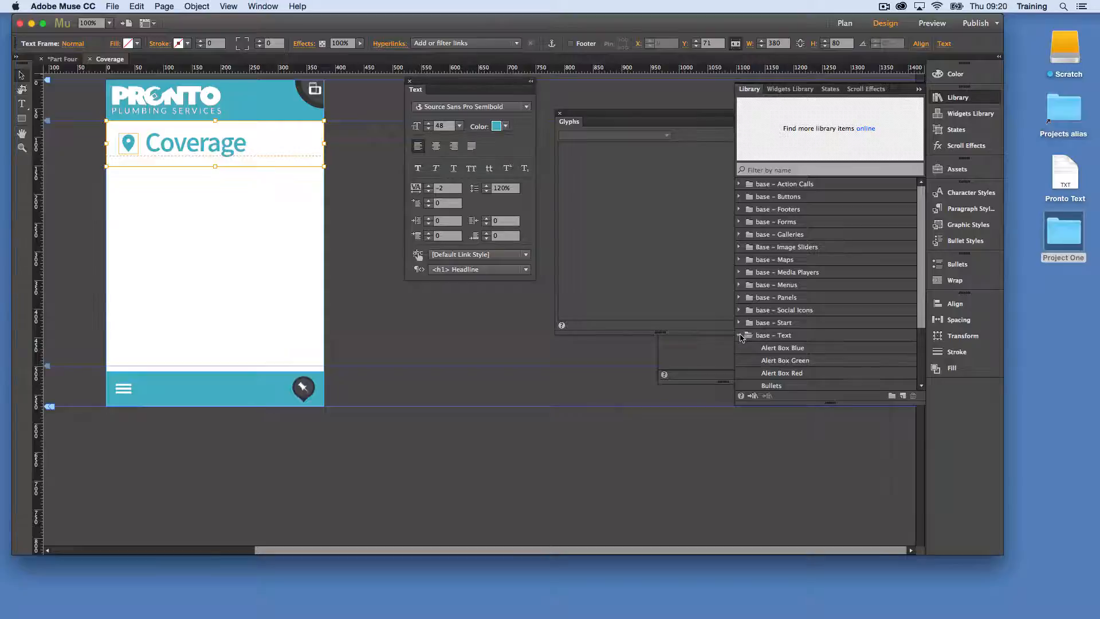
{"action": "left_click", "coordinate": [739, 336]}
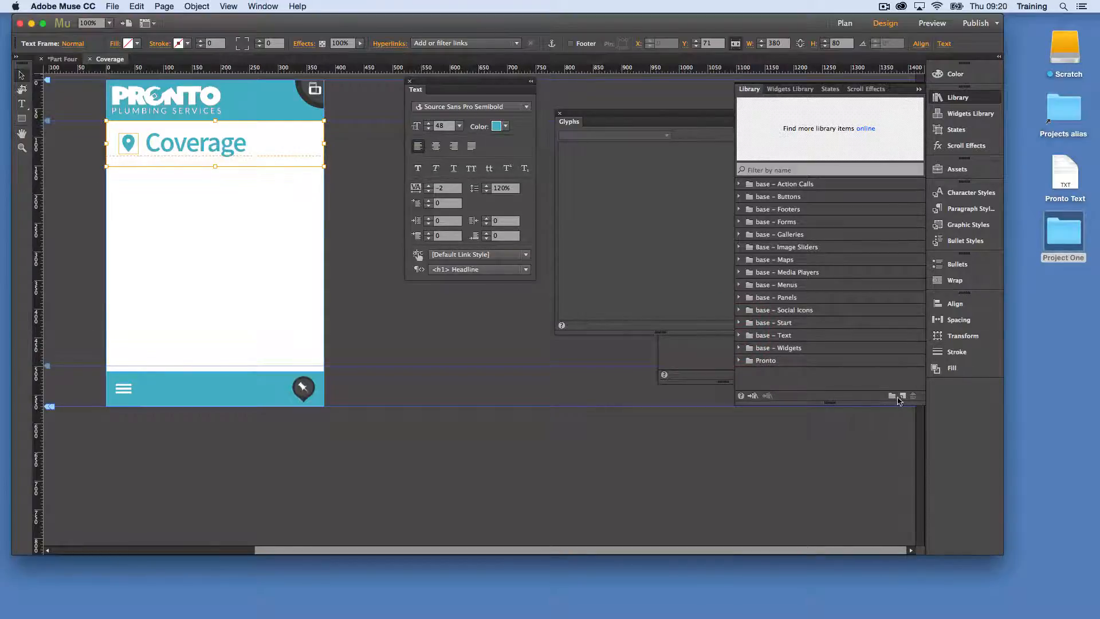
{"action": "left_click", "coordinate": [779, 365]}
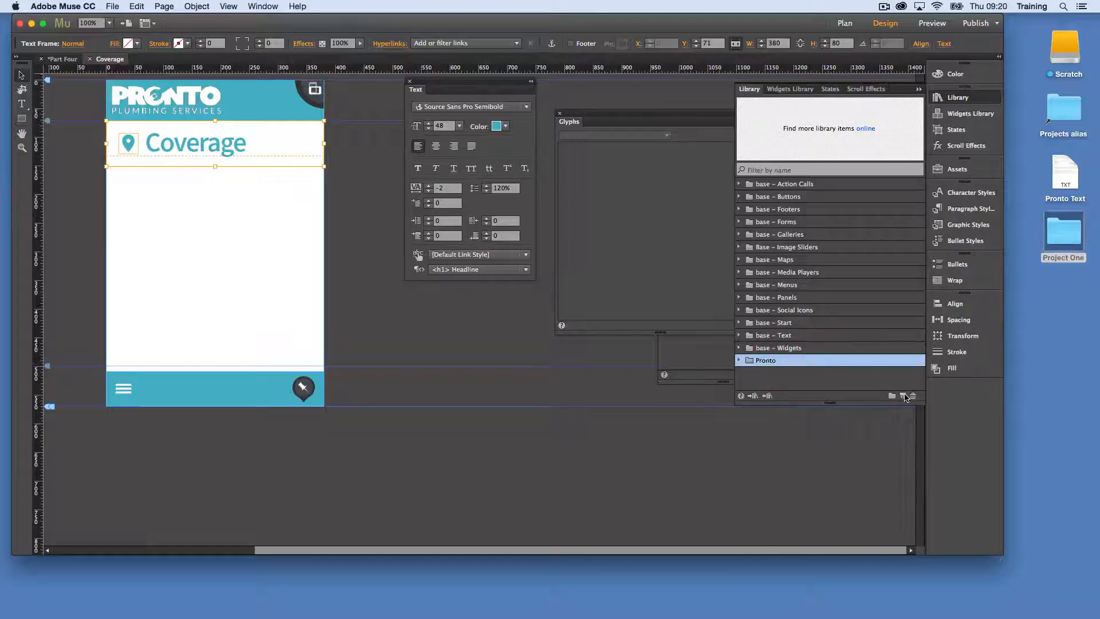
{"action": "left_click", "coordinate": [902, 396]}
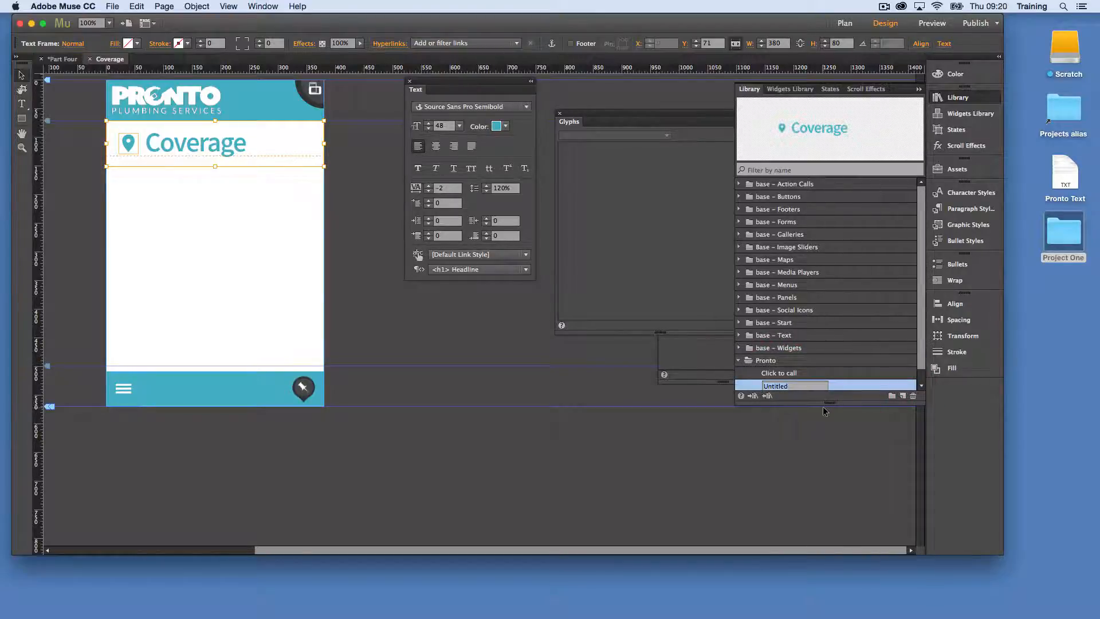
{"action": "type", "text": "Page T"}
{"action": "key", "text": "Return"}
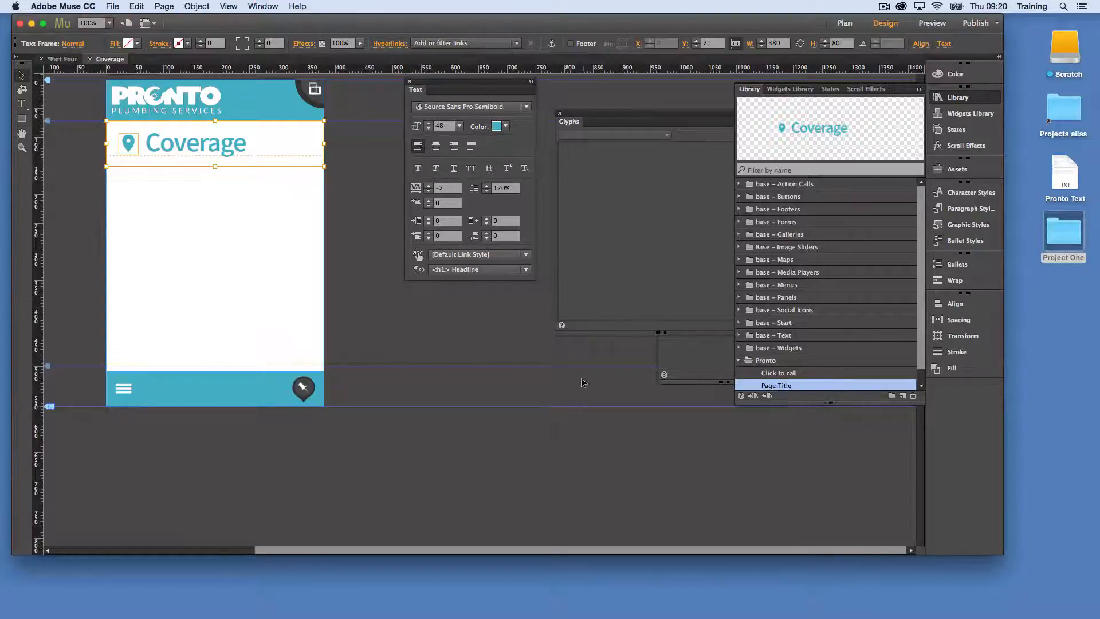
{"action": "left_click", "coordinate": [293, 261]}
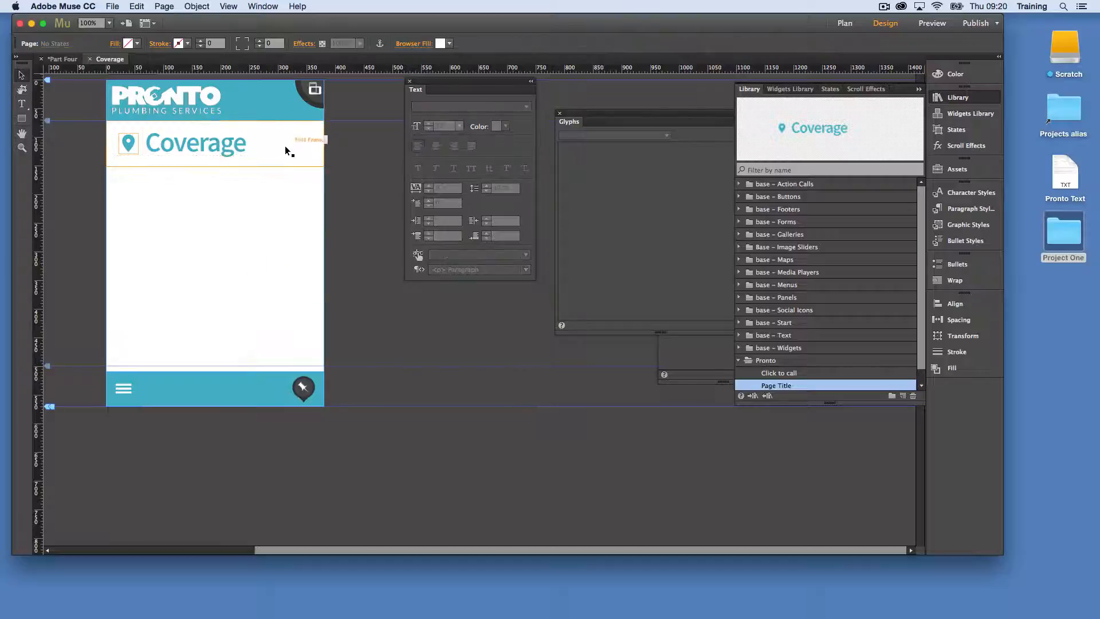
Place the Map widget from the base – Widgets library directly below the Coverage heading and stretch it to a height of about 322
{"action": "left_click", "coordinate": [279, 158]}
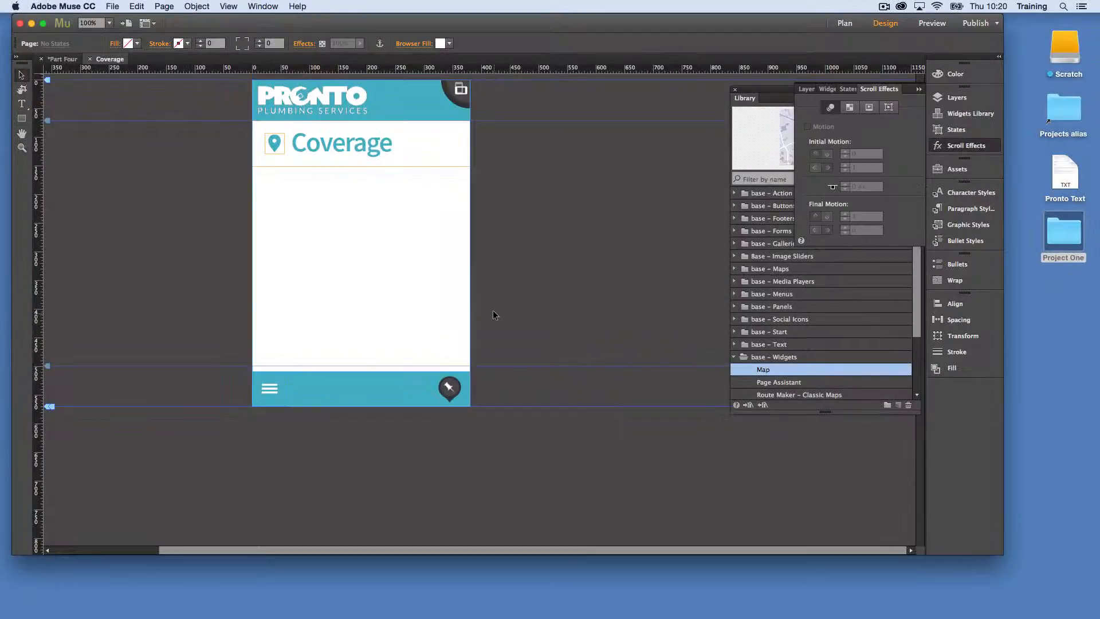
{"action": "left_click", "coordinate": [780, 380]}
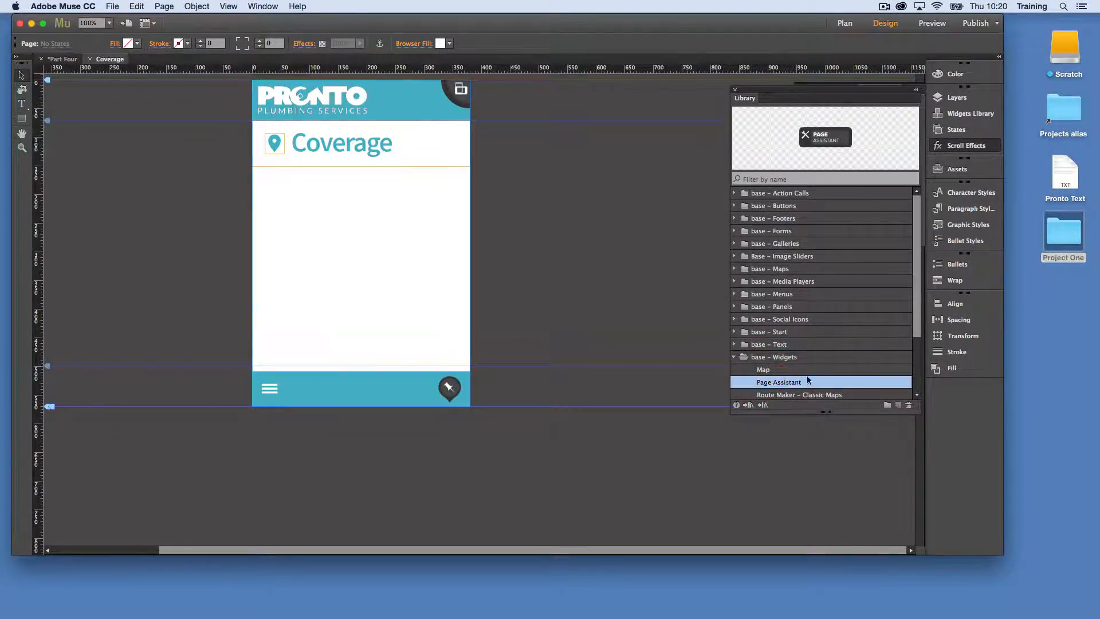
{"action": "left_click", "coordinate": [800, 369]}
{"action": "left_click_drag", "start_coordinate": [827, 144], "coordinate": [367, 209]}
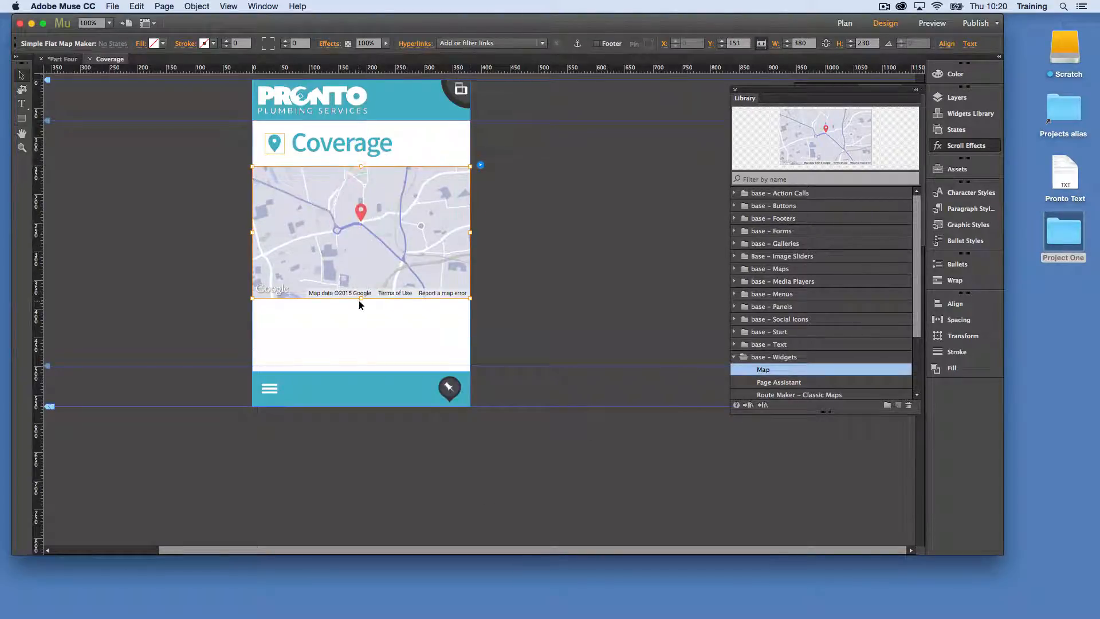
{"action": "left_click_drag", "start_coordinate": [361, 300], "coordinate": [353, 351]}
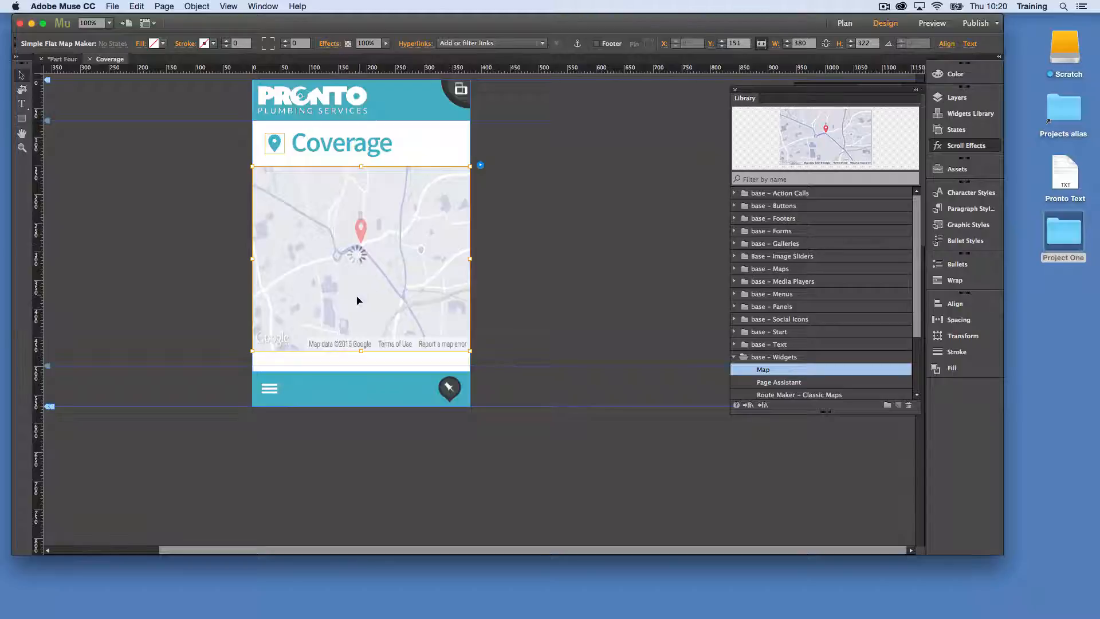
Set the map widget's main colour to the site's teal swatch
{"action": "left_click", "coordinate": [478, 166]}
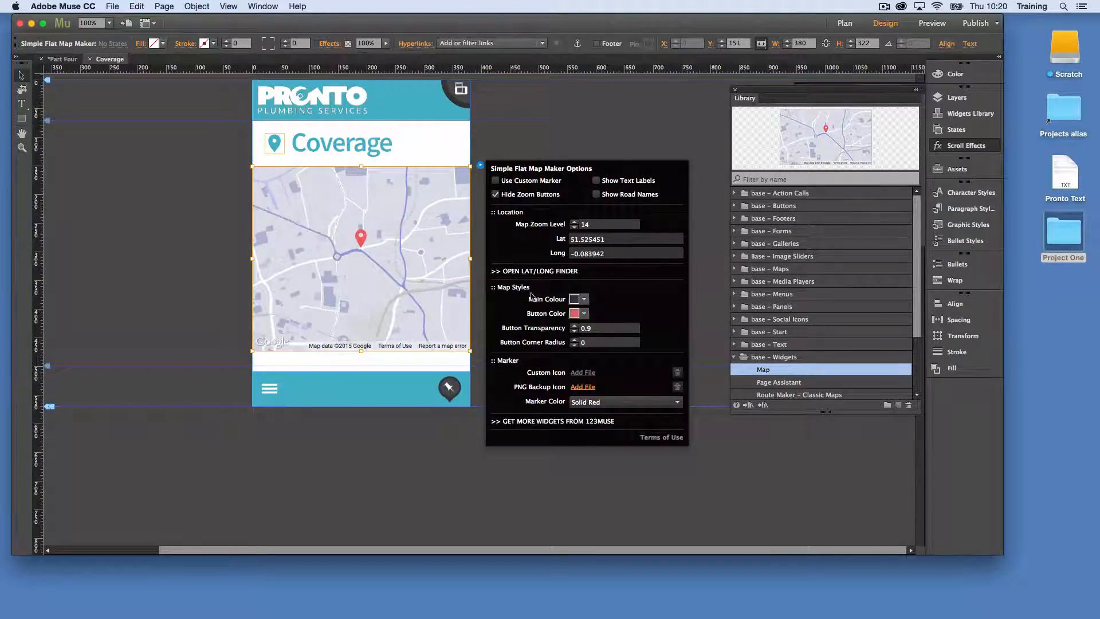
{"action": "left_click", "coordinate": [582, 299]}
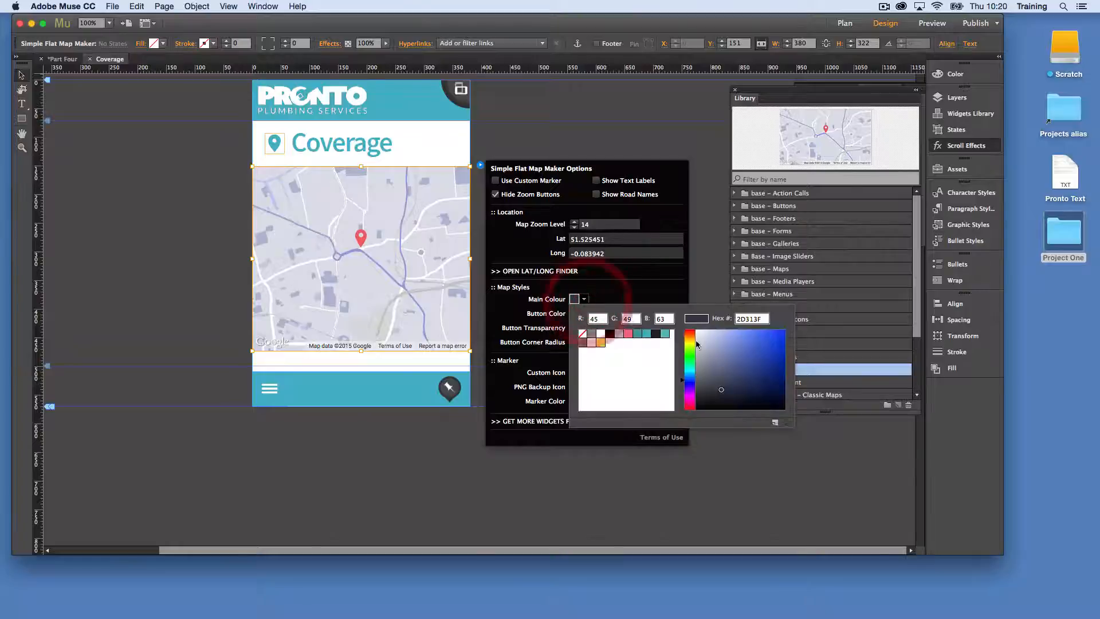
{"action": "left_click", "coordinate": [647, 334]}
{"action": "left_click", "coordinate": [428, 224]}
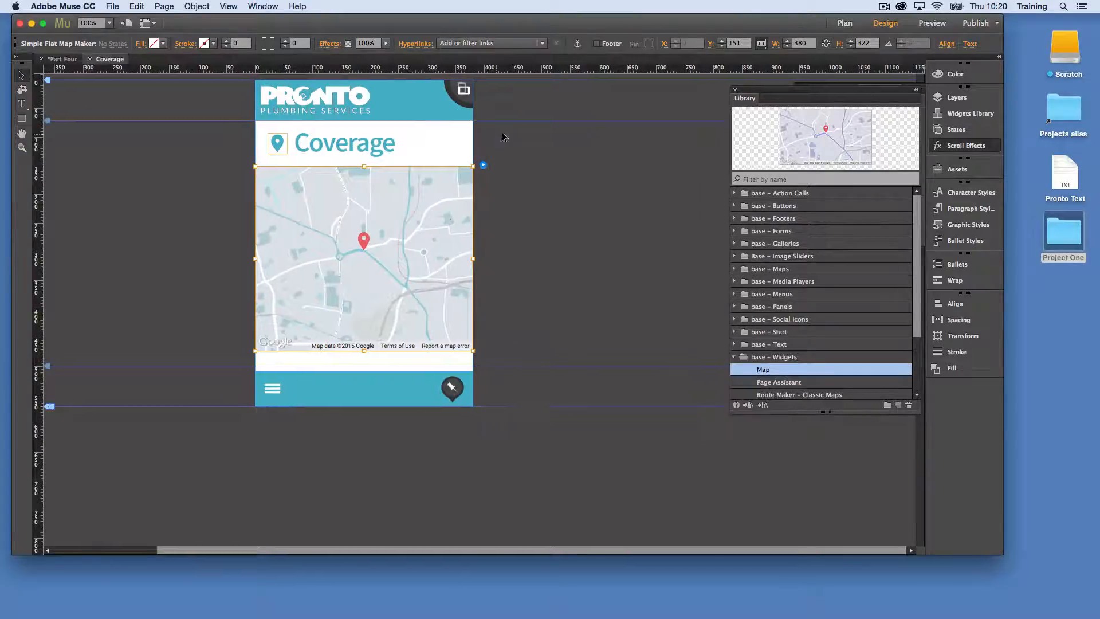
Set the map widget's zoom level to 11 and turn on its road names
{"action": "left_click", "coordinate": [488, 165]}
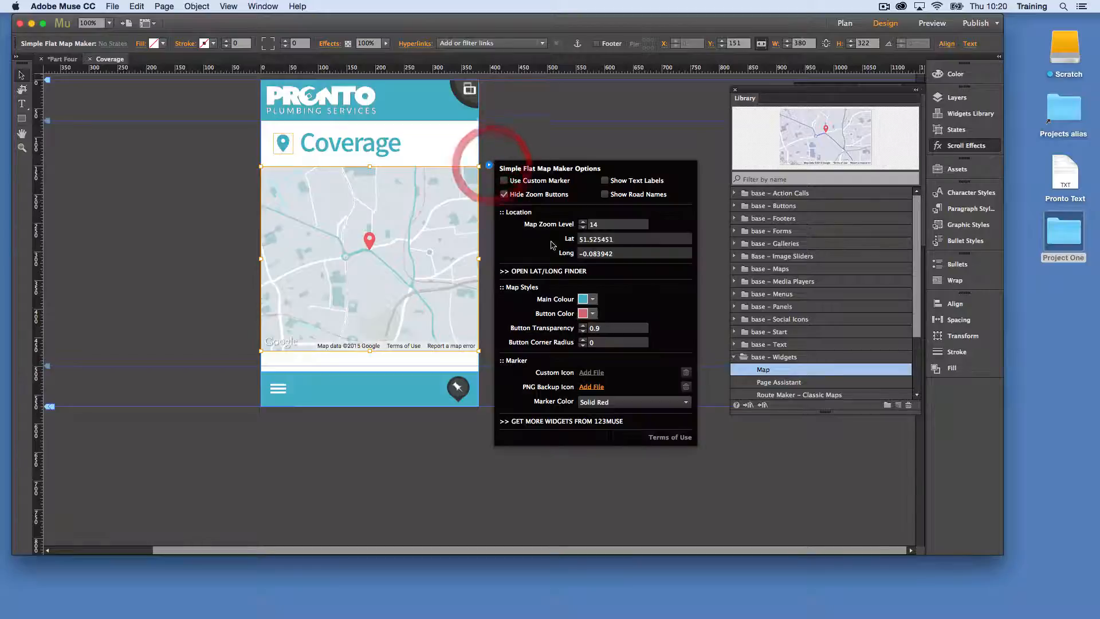
{"action": "left_click", "coordinate": [583, 227]}
{"action": "left_click", "coordinate": [583, 227]}
{"action": "left_click", "coordinate": [582, 227]}
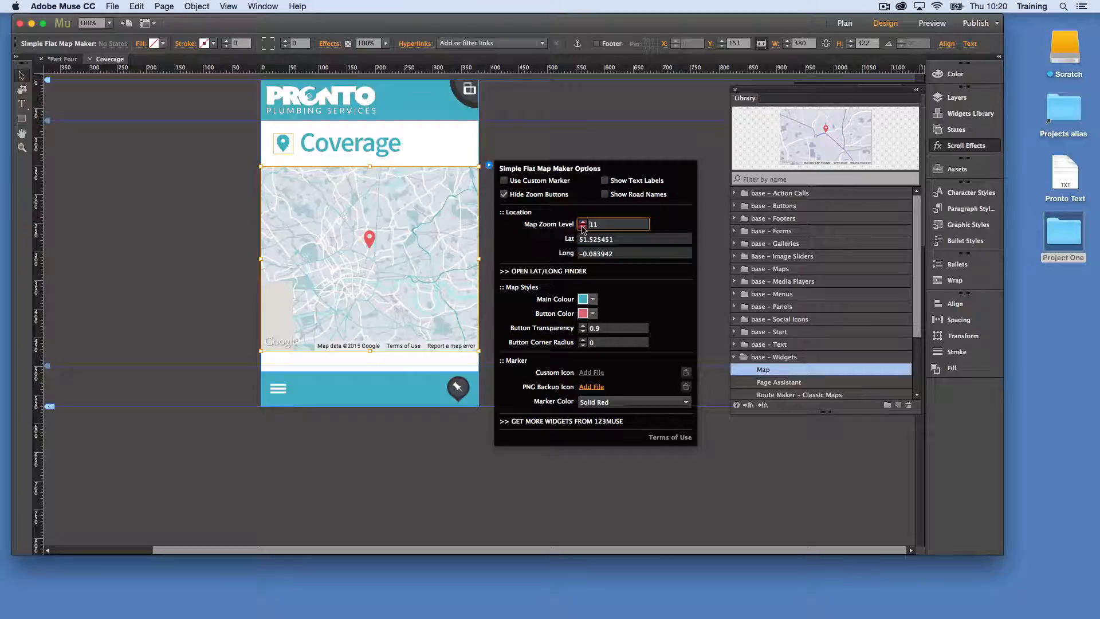
{"action": "left_click", "coordinate": [582, 227]}
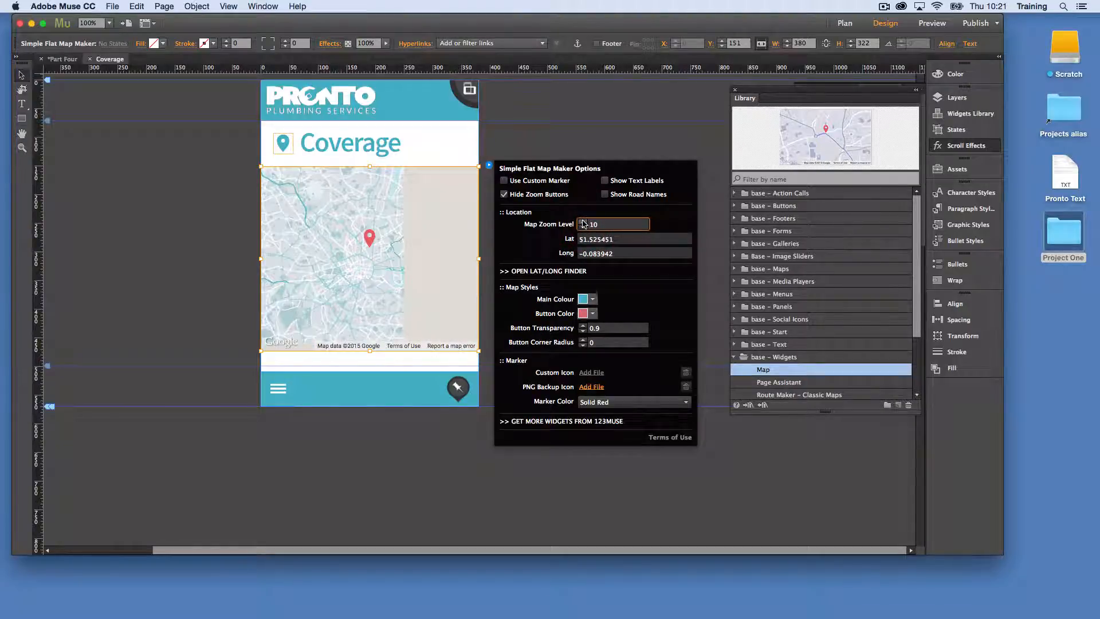
{"action": "left_click", "coordinate": [604, 195]}
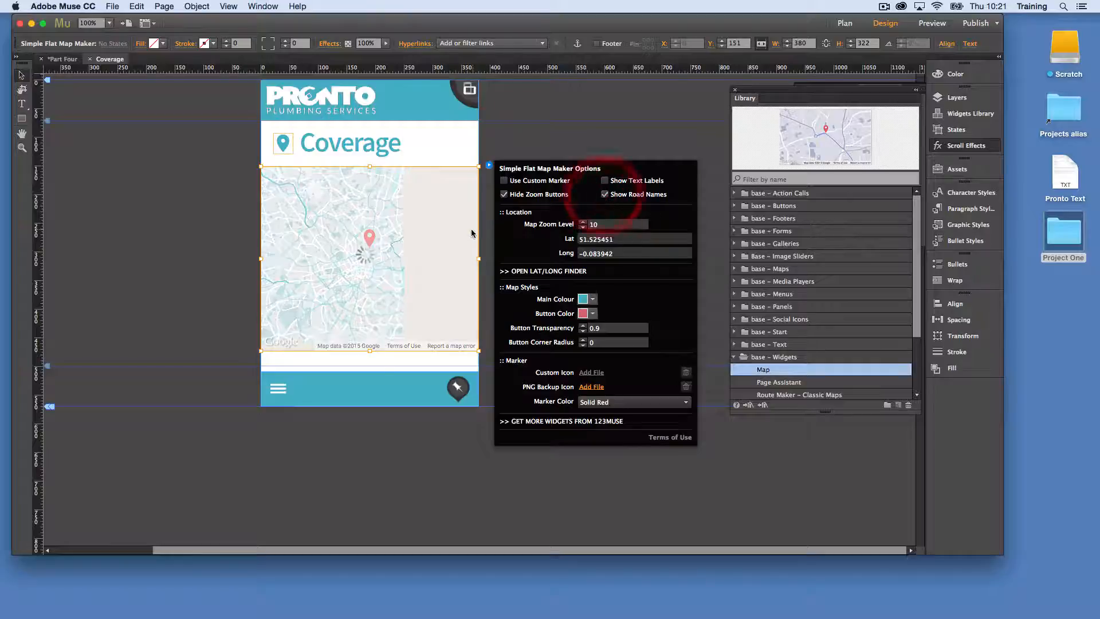
{"action": "left_click", "coordinate": [582, 222]}
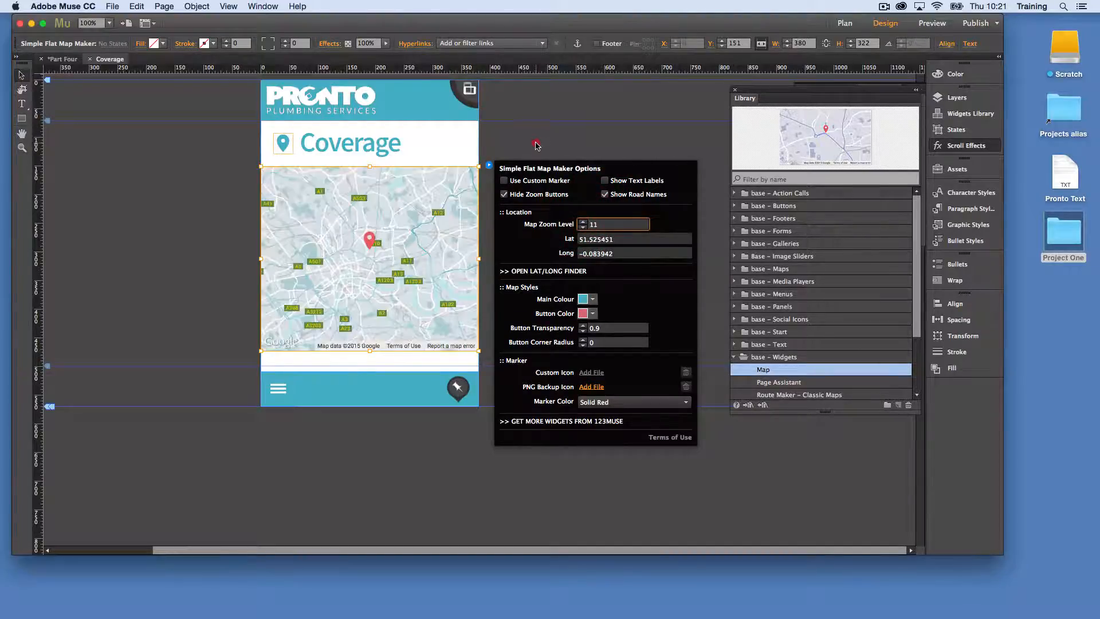
{"action": "left_click", "coordinate": [536, 145]}
{"action": "left_click", "coordinate": [387, 303]}
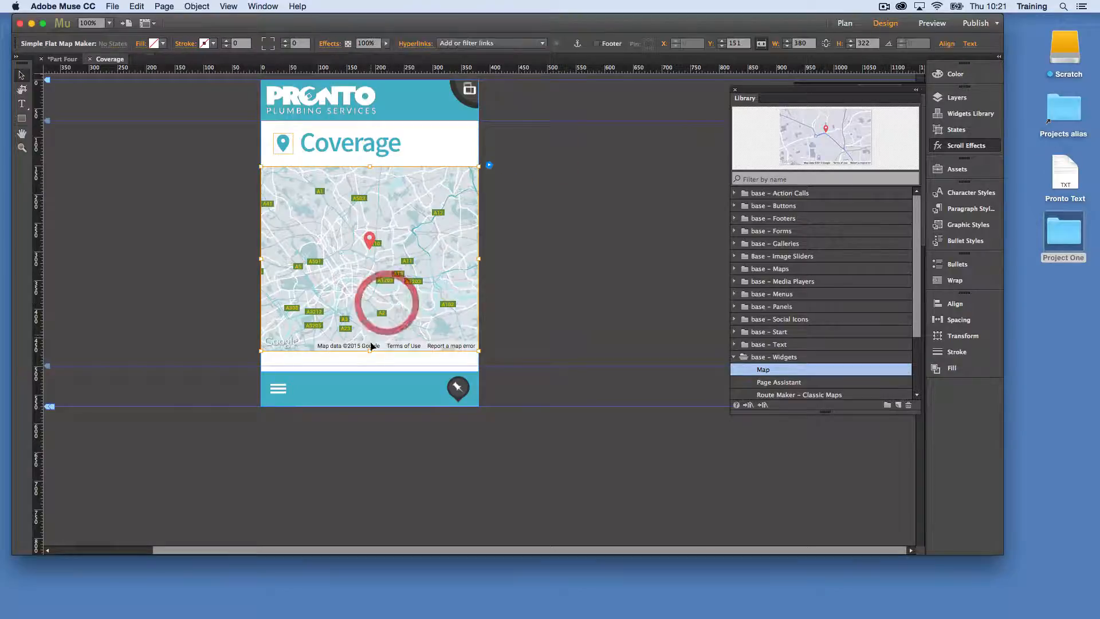
Extend the map's height to 348 and draw a 380 × 348 rectangle that covers it completely
{"action": "left_click_drag", "start_coordinate": [369, 350], "coordinate": [366, 365]}
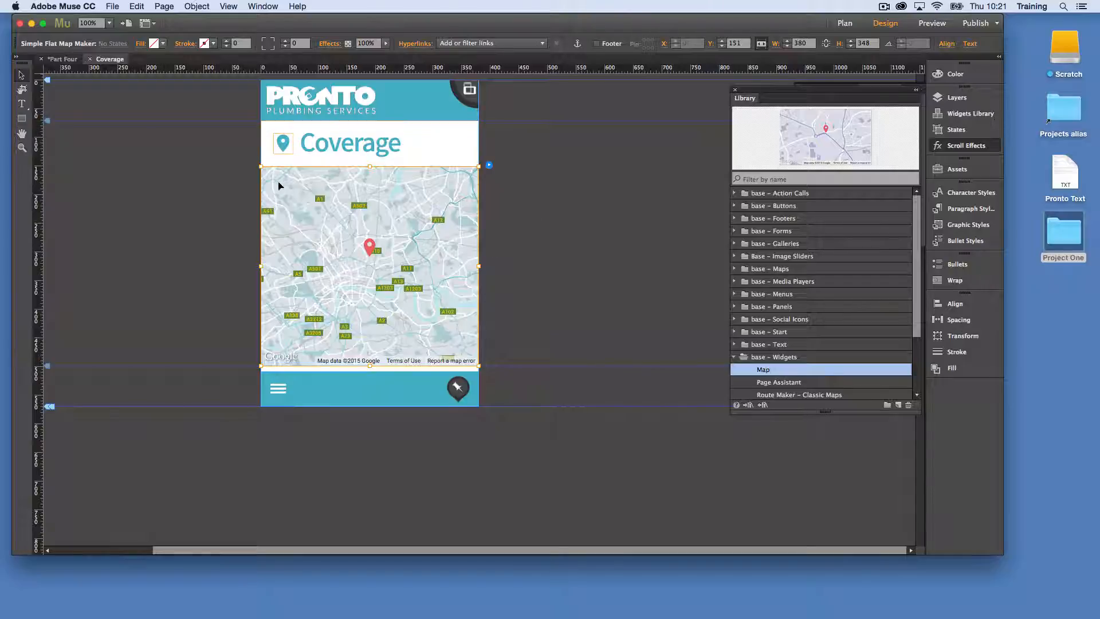
{"action": "left_click", "coordinate": [21, 118]}
{"action": "mouse_move", "coordinate": [167, 166]}
{"action": "left_mouse_down"}
{"action": "mouse_move", "coordinate": [263, 265]}
{"action": "mouse_move", "coordinate": [272, 301]}
{"action": "left_mouse_up"}
{"action": "left_click", "coordinate": [22, 75]}
{"action": "left_click_drag", "start_coordinate": [186, 190], "coordinate": [280, 191]}
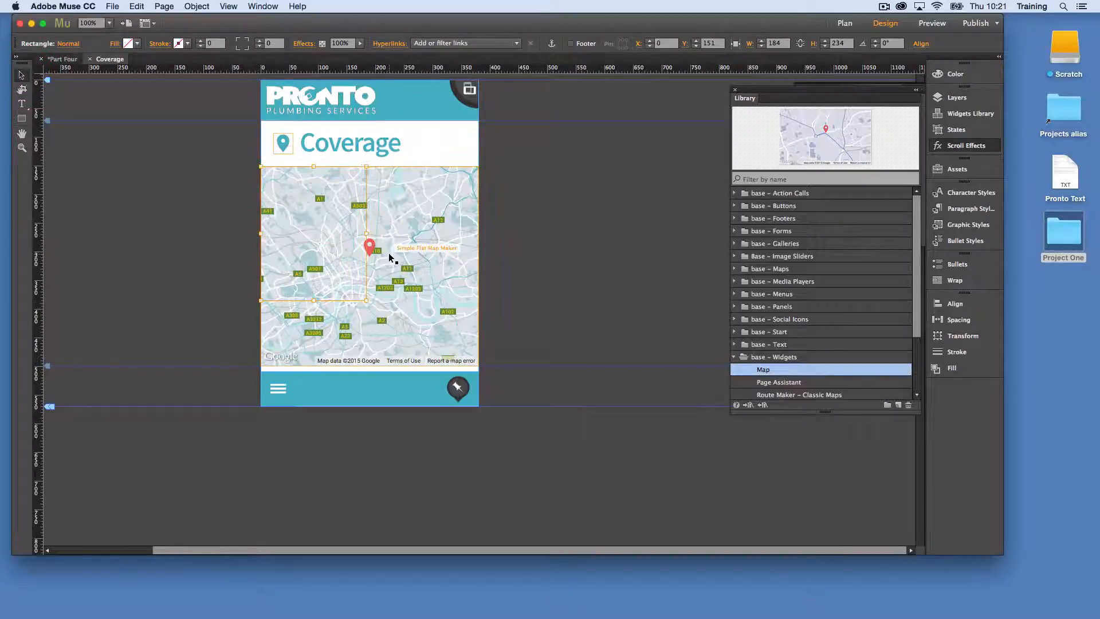
{"action": "left_click_drag", "start_coordinate": [366, 234], "coordinate": [479, 235]}
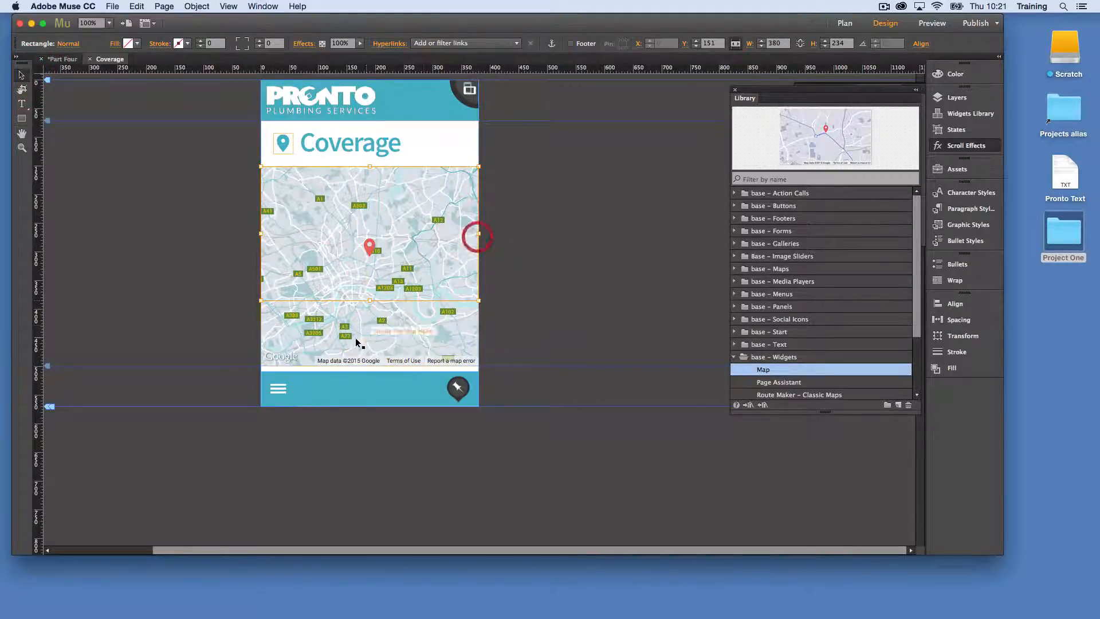
{"action": "left_click_drag", "start_coordinate": [370, 301], "coordinate": [364, 367]}
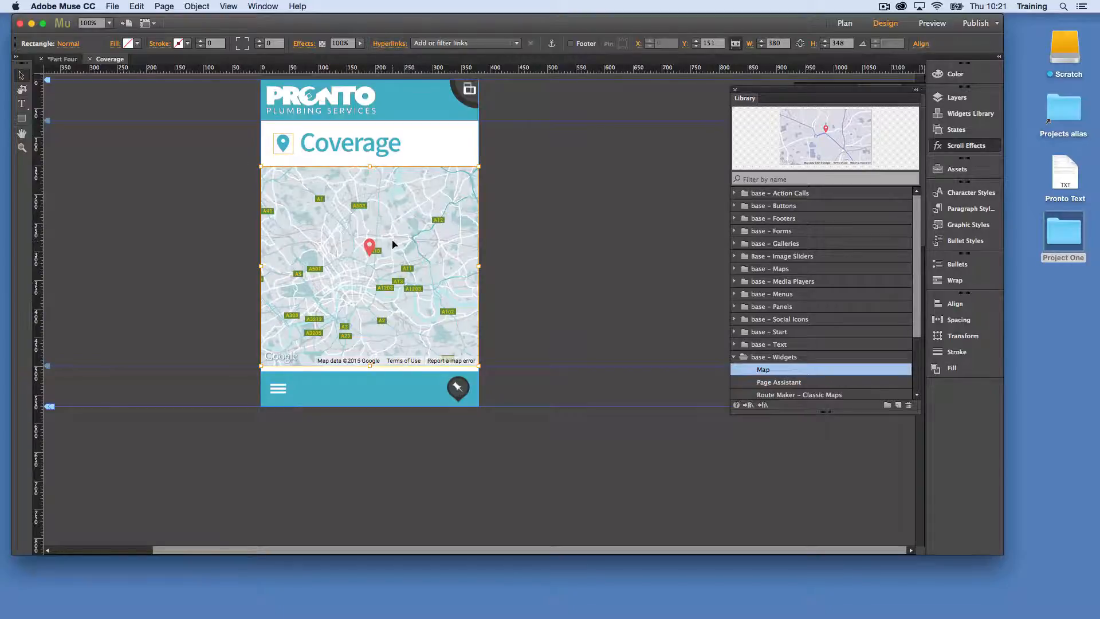
Fill the rectangle covering the map with the teal swatch at 1% fill opacity
{"action": "left_click", "coordinate": [129, 44]}
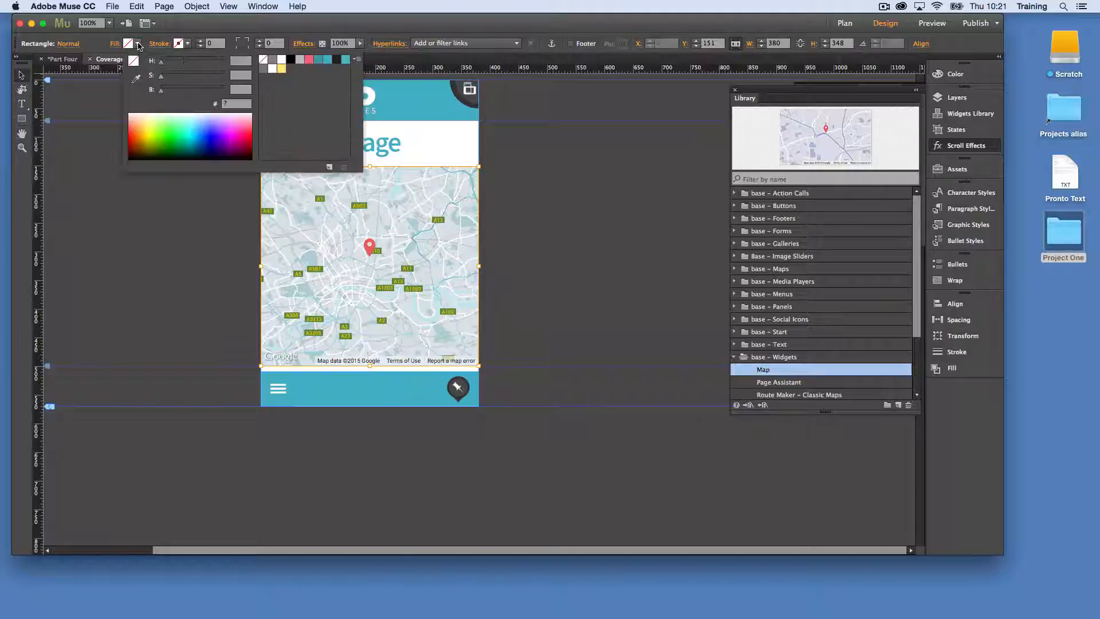
{"action": "left_click", "coordinate": [330, 64]}
{"action": "left_click", "coordinate": [115, 60]}
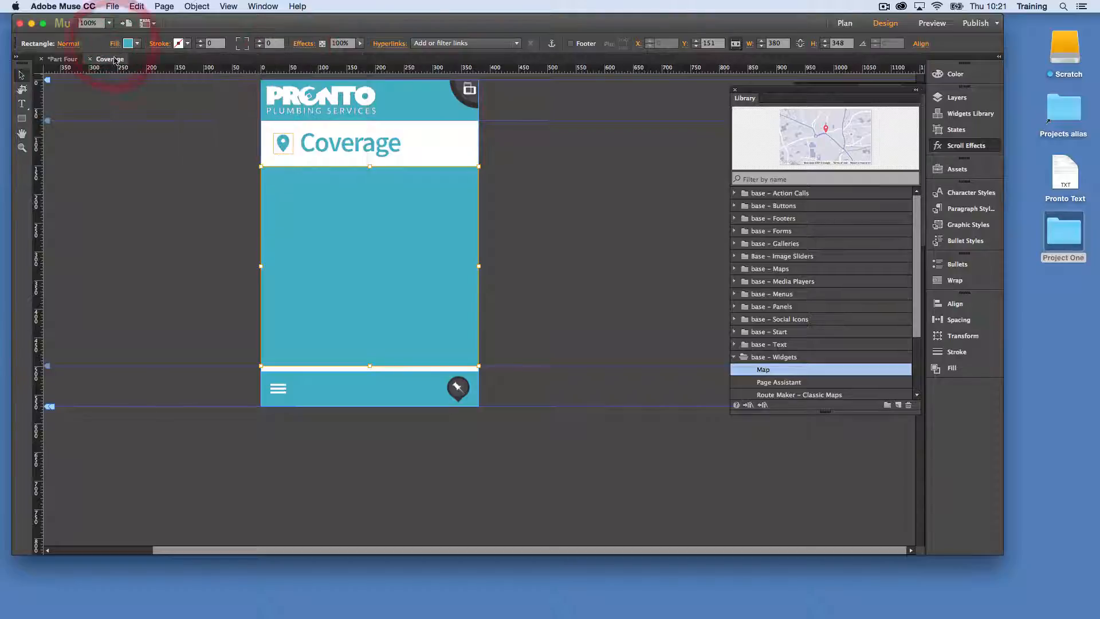
{"action": "left_click", "coordinate": [114, 44]}
{"action": "left_click", "coordinate": [156, 108]}
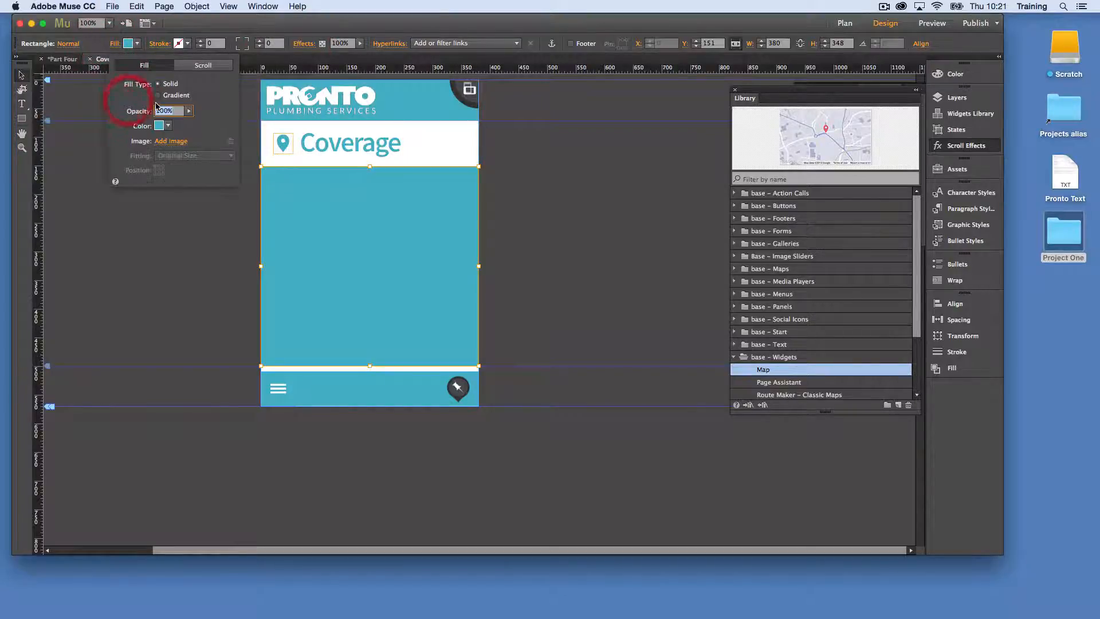
{"action": "type", "text": "1"}
{"action": "key", "text": "Return"}
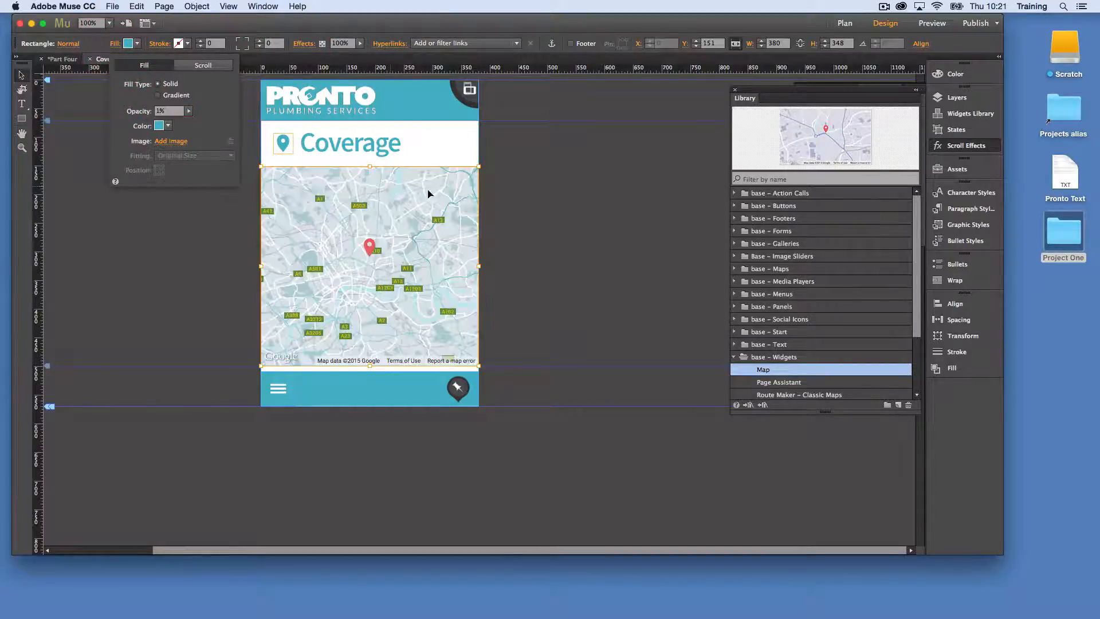
{"action": "left_click", "coordinate": [540, 200]}
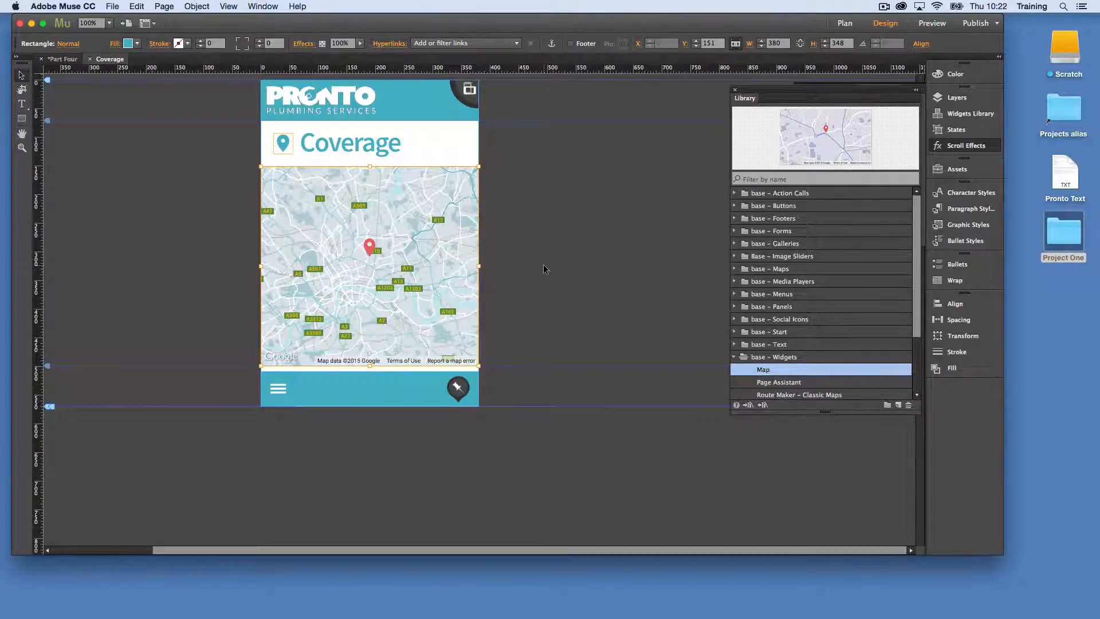
Lock the map together with its covering rectangle
{"action": "left_click_drag", "start_coordinate": [568, 266], "coordinate": [194, 203]}
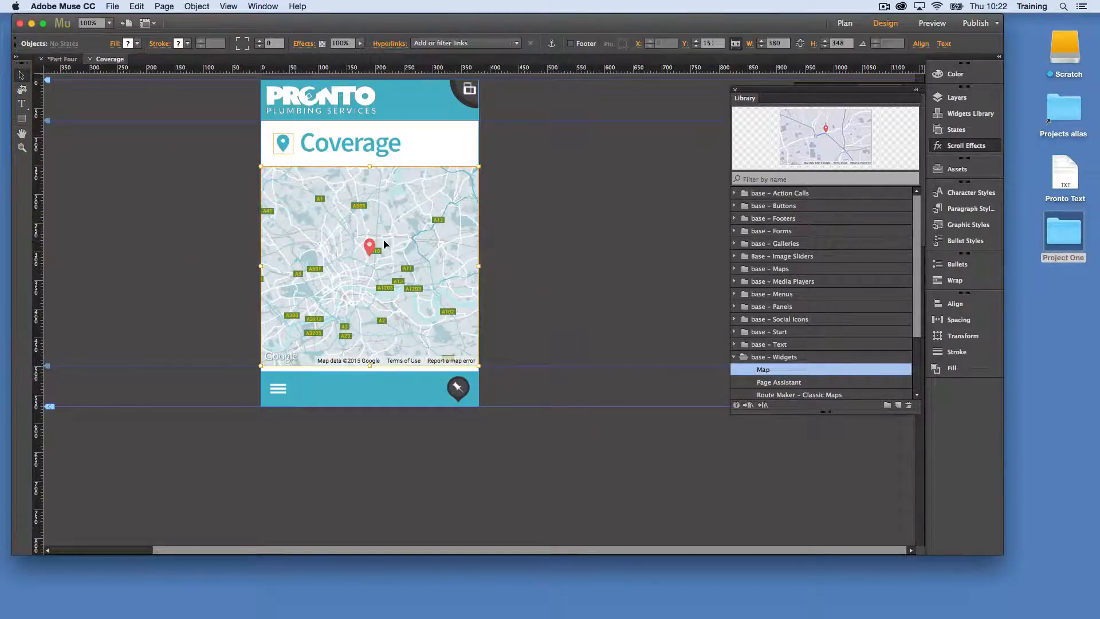
{"action": "left_click", "coordinate": [188, 7]}
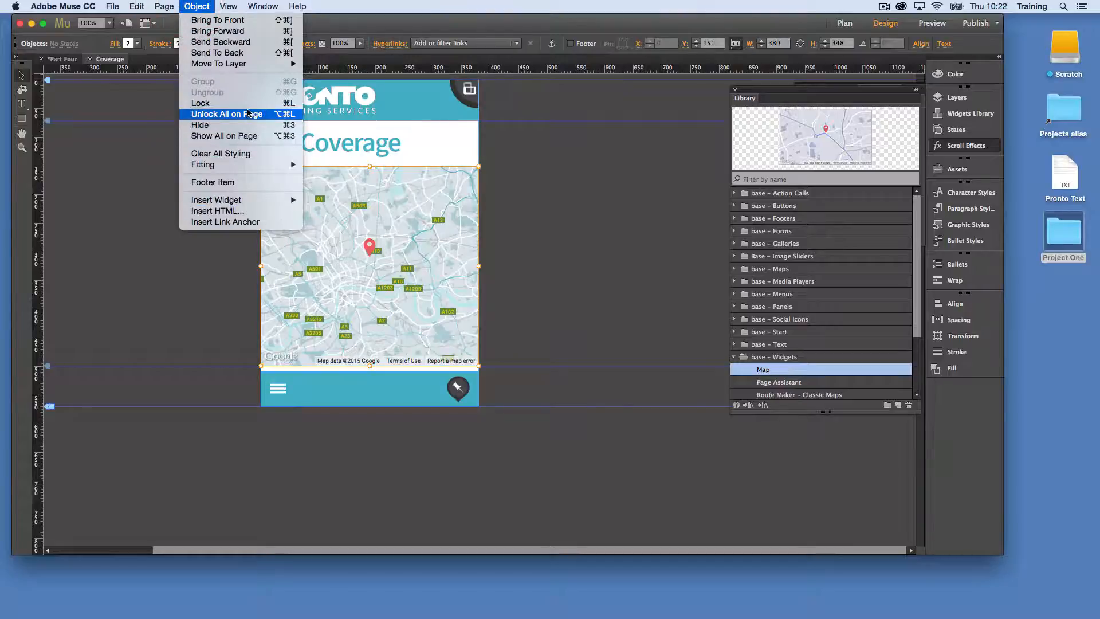
{"action": "left_click", "coordinate": [253, 108]}
{"action": "left_click", "coordinate": [650, 270]}
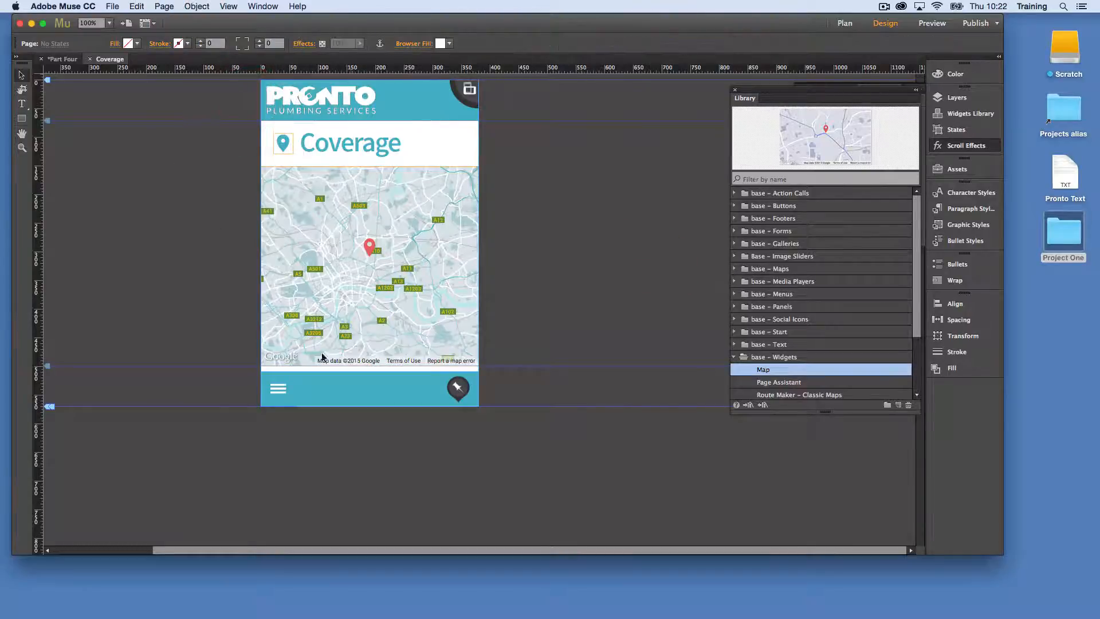
{"action": "left_click", "coordinate": [20, 119]}
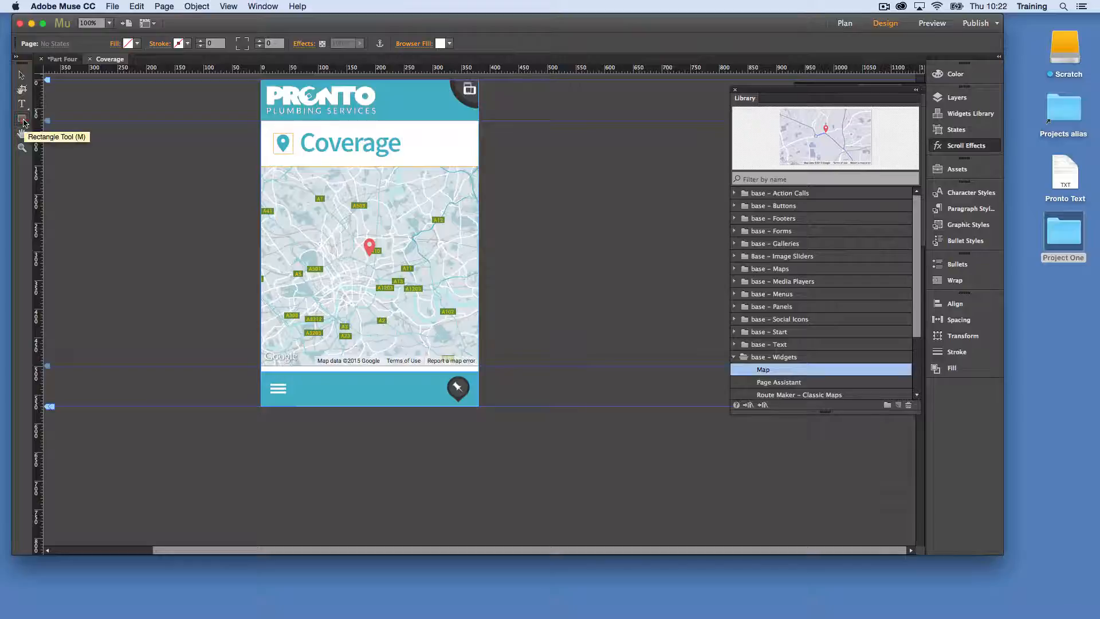
{"action": "left_click", "coordinate": [23, 122]}
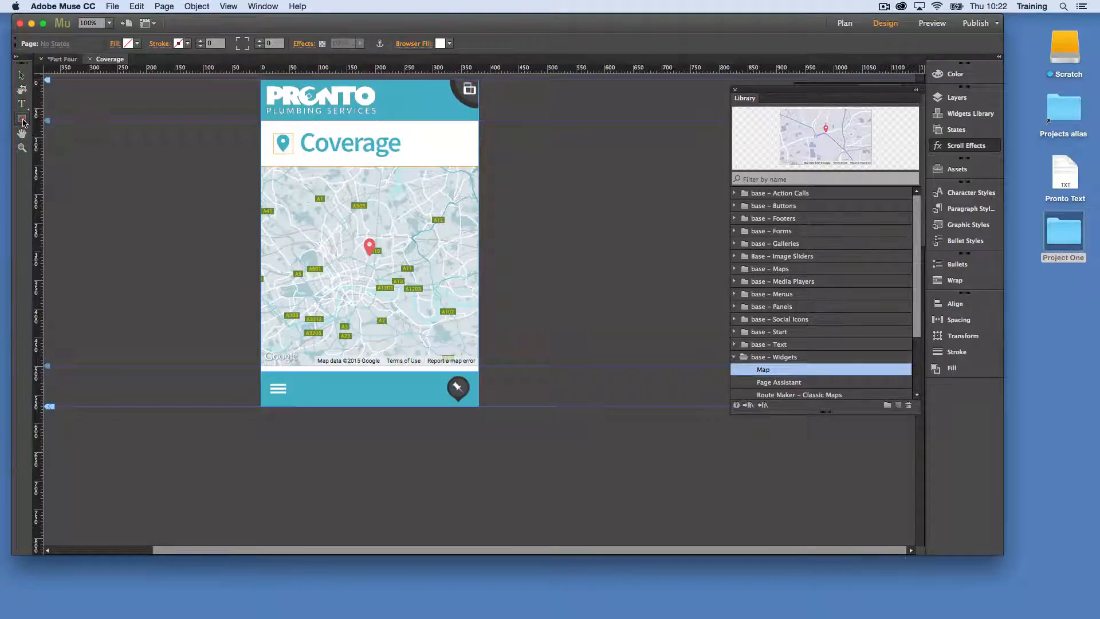
{"action": "left_click", "coordinate": [21, 105]}
{"action": "left_click", "coordinate": [137, 203]}
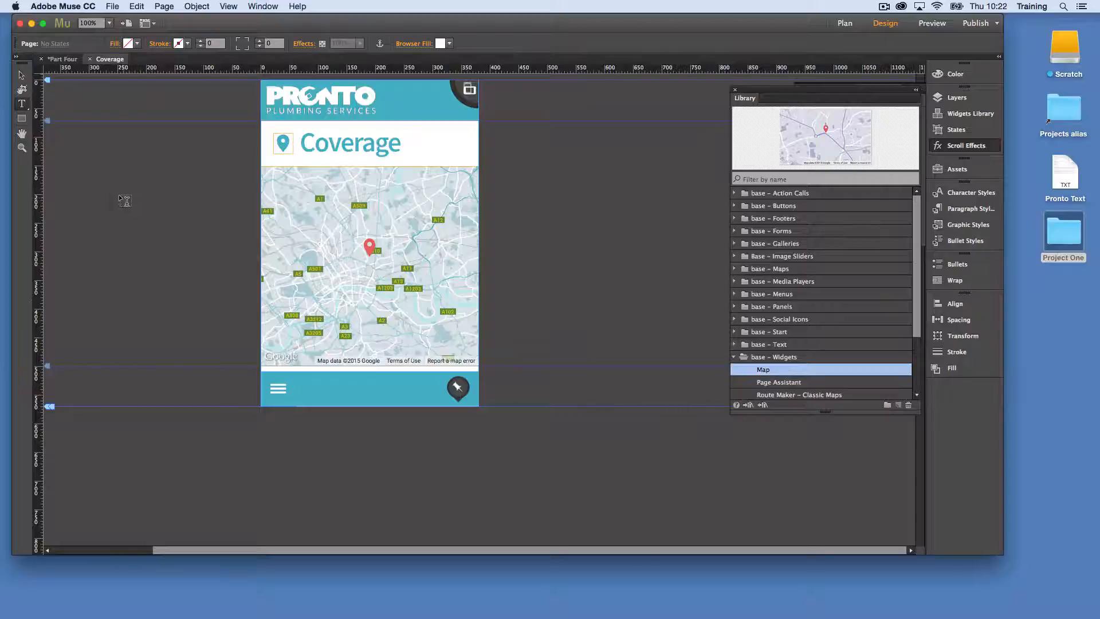
{"action": "left_click_drag", "start_coordinate": [125, 192], "coordinate": [149, 215]}
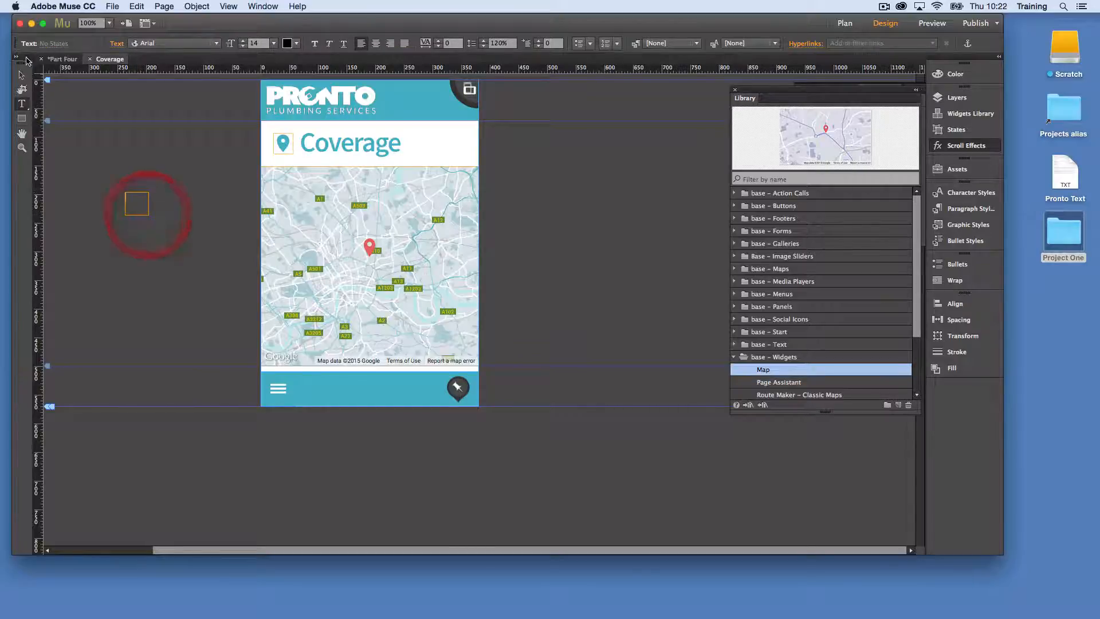
{"action": "left_click", "coordinate": [21, 75]}
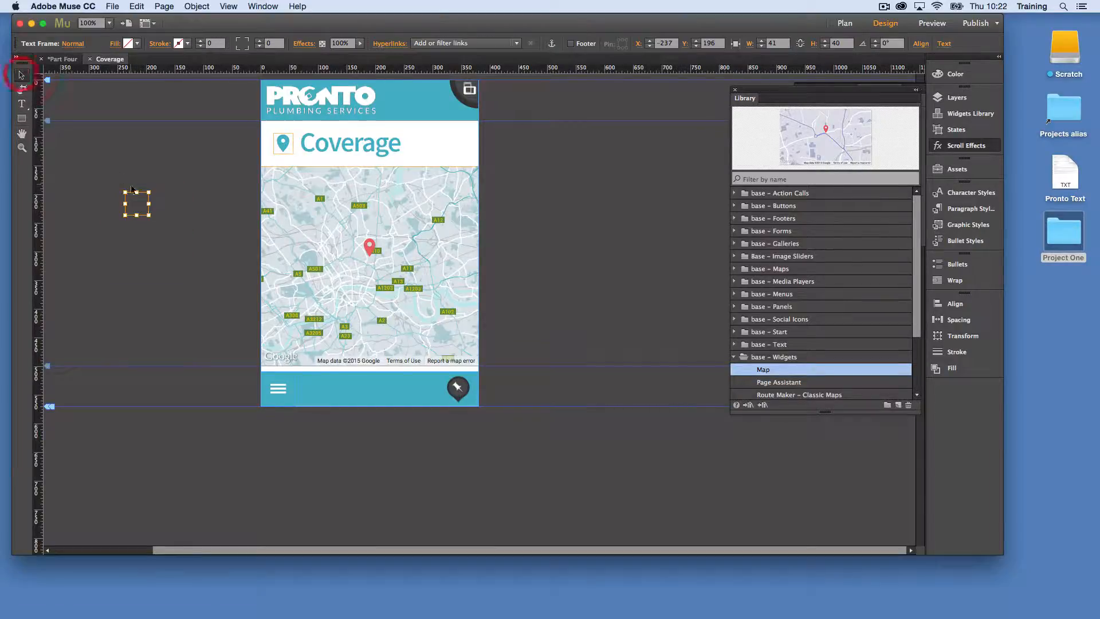
Paste a copy of the Coverage heading's pin and position it on the map to the upper right of the red marker
{"action": "left_click", "coordinate": [287, 143]}
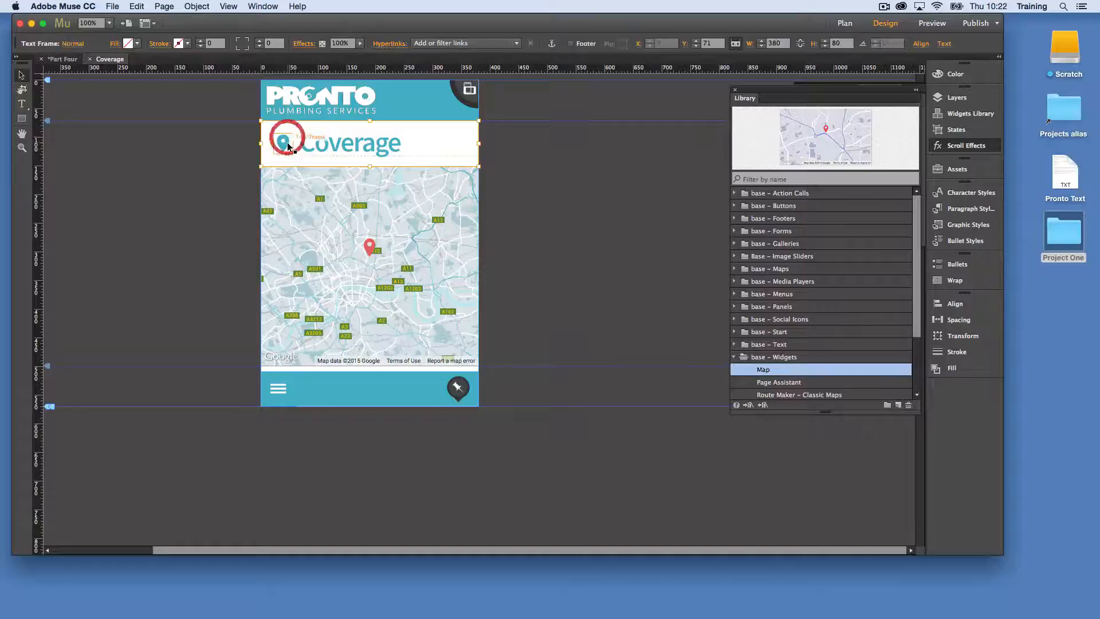
{"action": "left_click", "coordinate": [165, 222]}
{"action": "key", "text": "super+v"}
{"action": "left_click", "coordinate": [520, 304]}
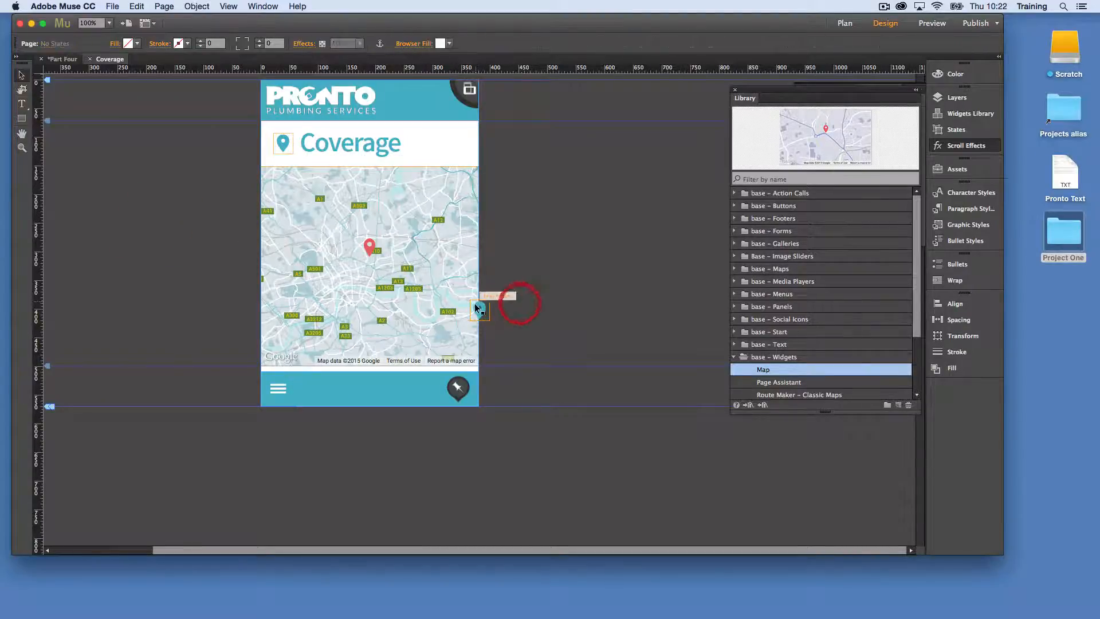
{"action": "left_click_drag", "start_coordinate": [475, 308], "coordinate": [464, 266]}
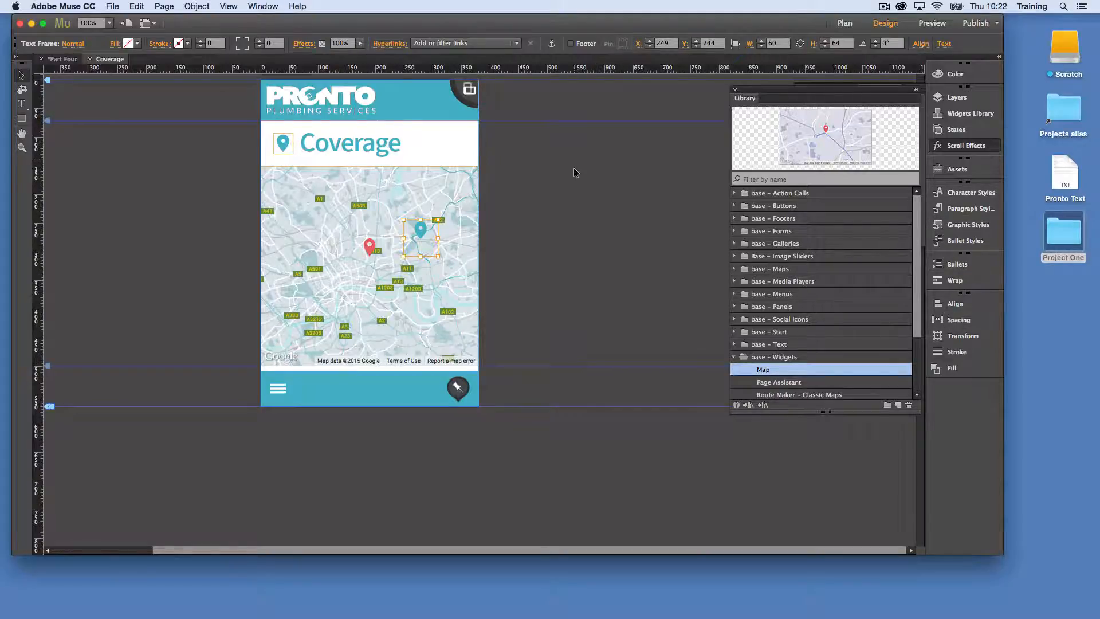
Show the font's glyphs and replace the copied pin on the map with the circular target glyph that has four outer ticks
{"action": "left_click", "coordinate": [262, 4]}
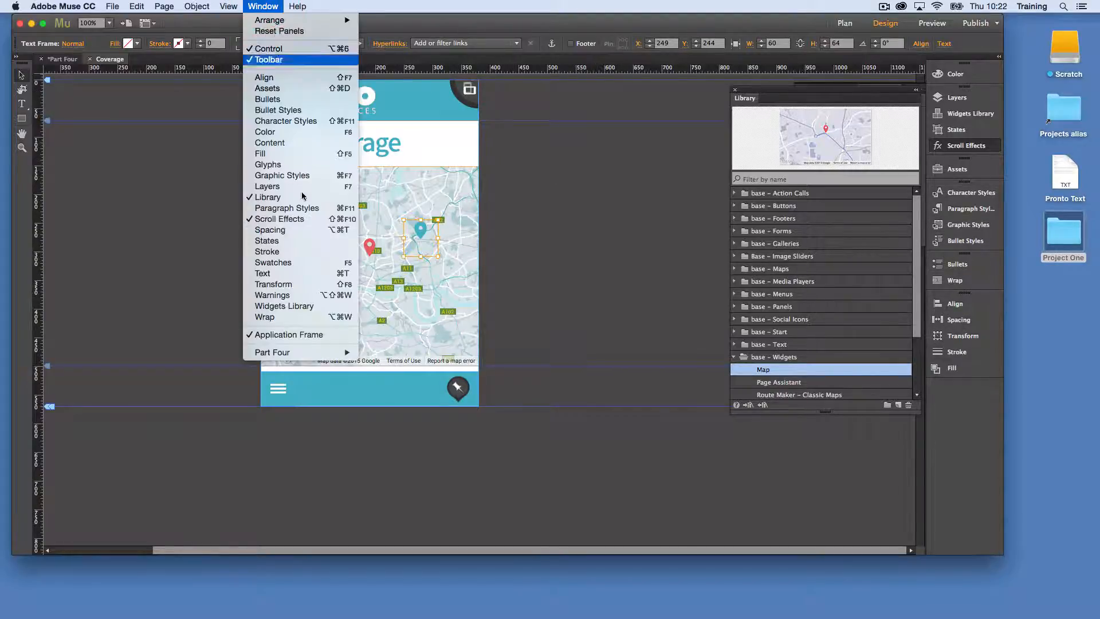
{"action": "left_click", "coordinate": [305, 166]}
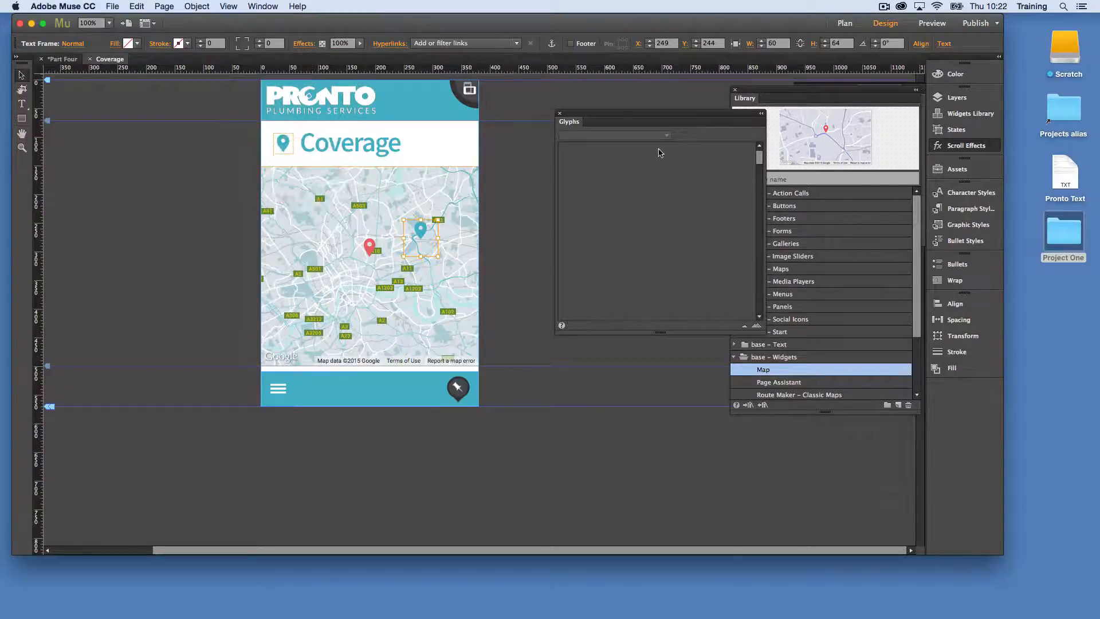
{"action": "double_click", "coordinate": [425, 233]}
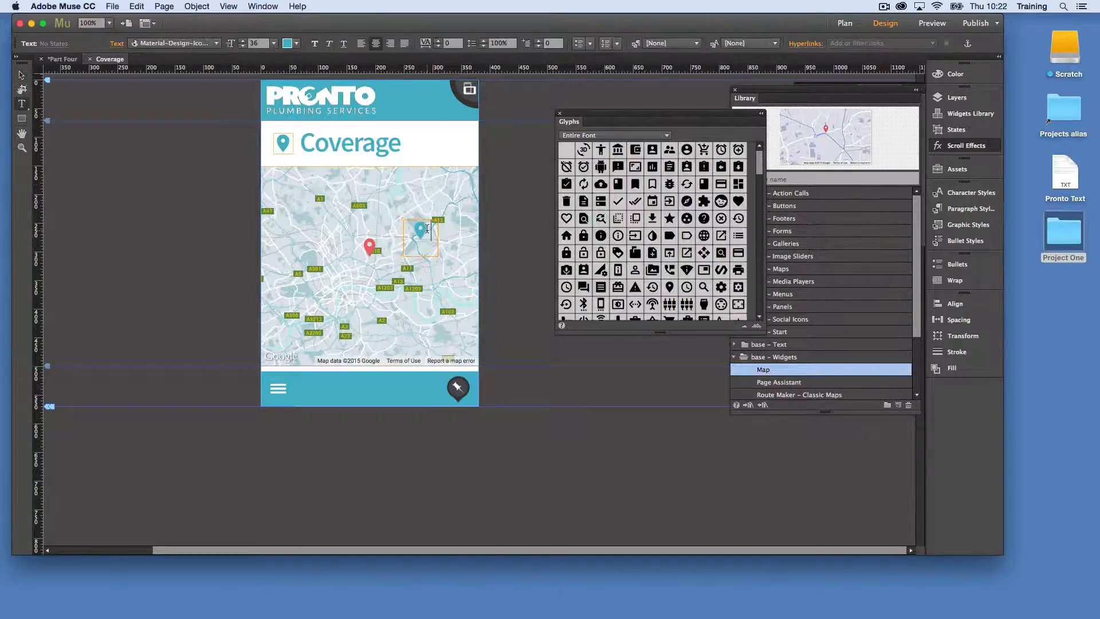
{"action": "left_click_drag", "start_coordinate": [761, 166], "coordinate": [748, 307]}
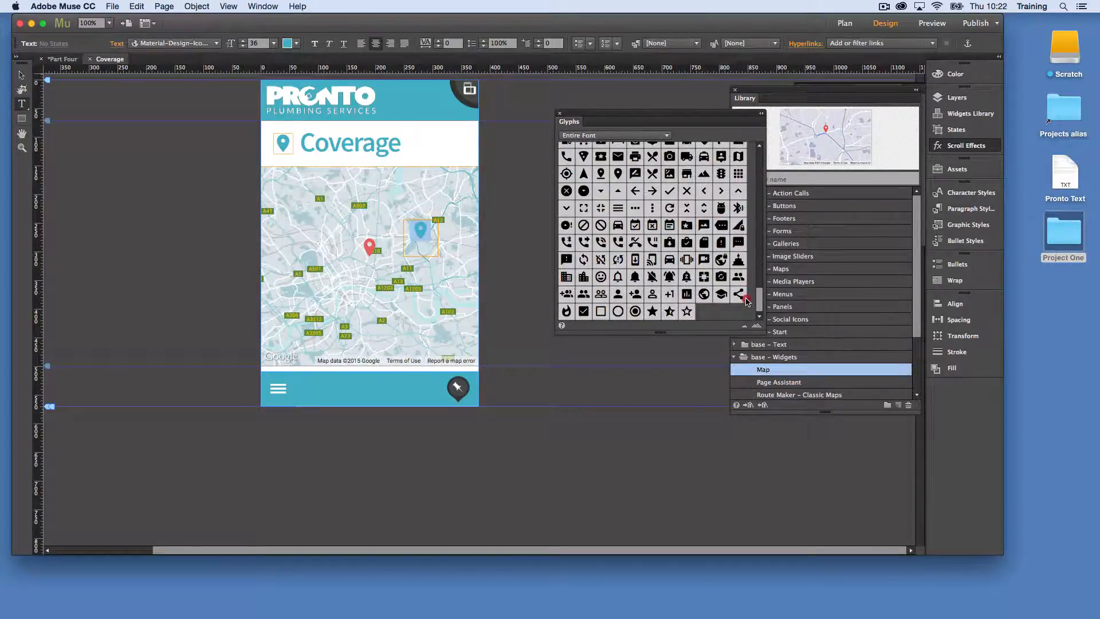
{"action": "scroll", "coordinate": [733, 290], "scroll_direction": "up", "scroll_amount": 2}
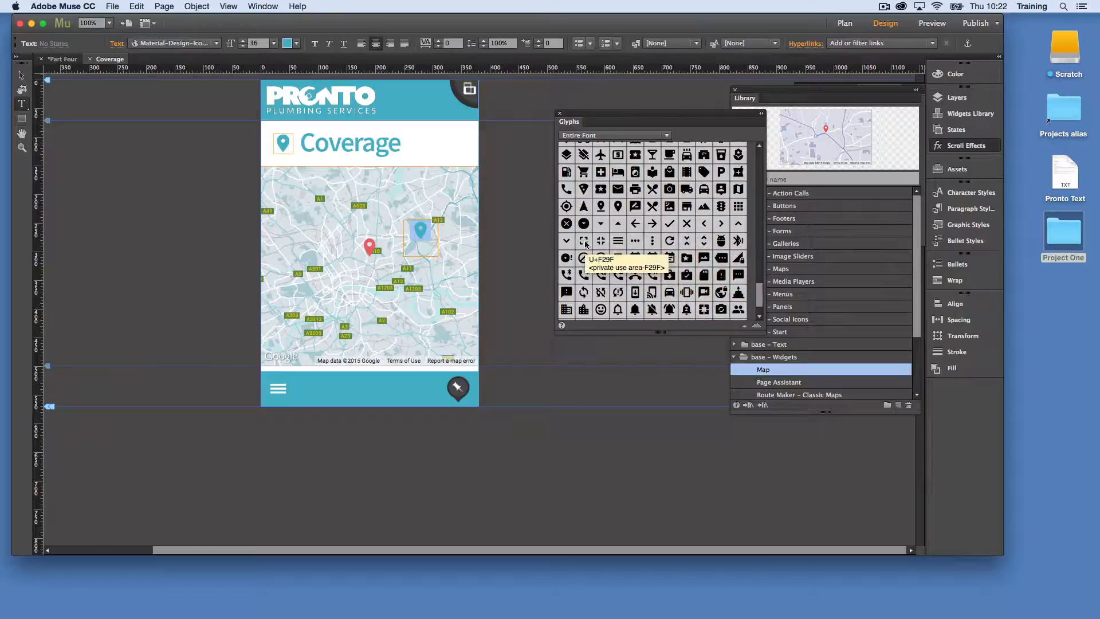
{"action": "scroll", "coordinate": [676, 246], "scroll_direction": "up", "scroll_amount": 5}
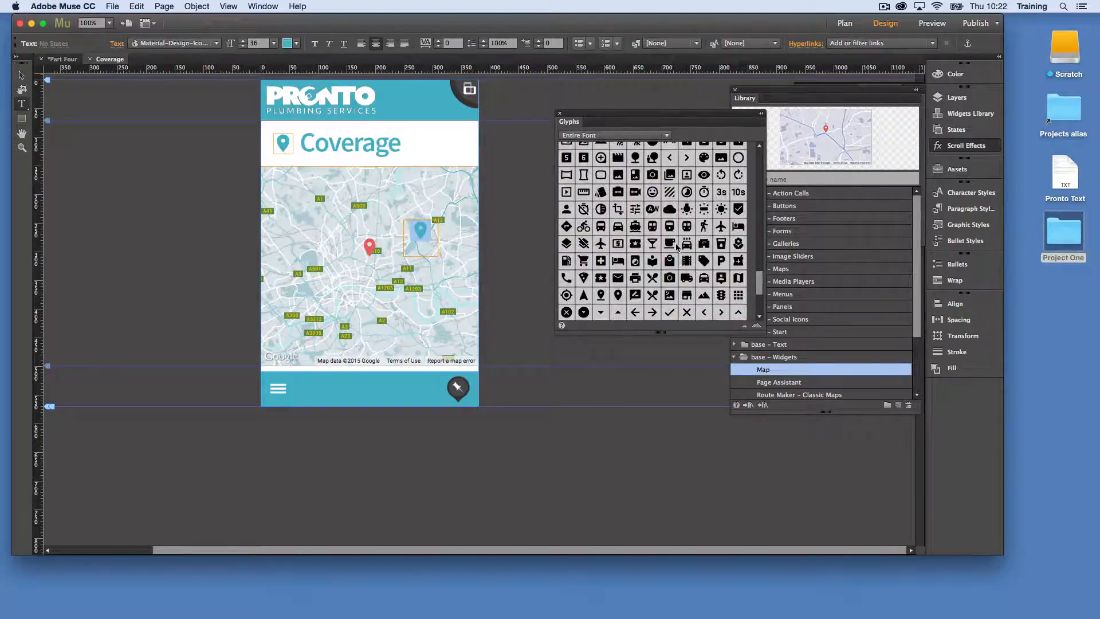
{"action": "scroll", "coordinate": [677, 247], "scroll_direction": "up", "scroll_amount": 8}
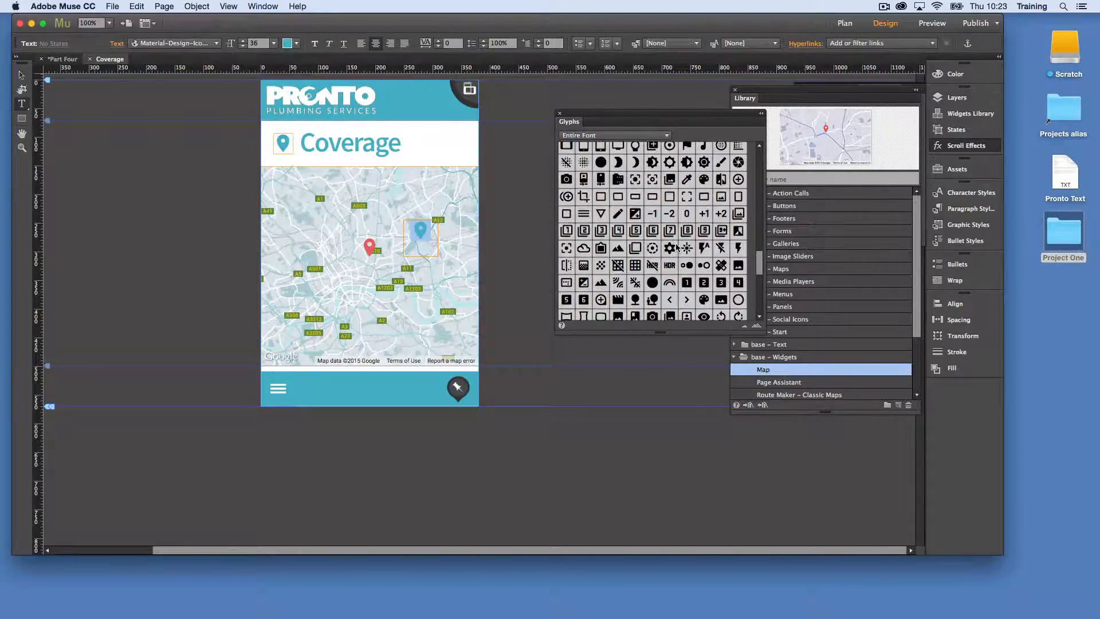
{"action": "scroll", "coordinate": [677, 247], "scroll_direction": "up", "scroll_amount": 3}
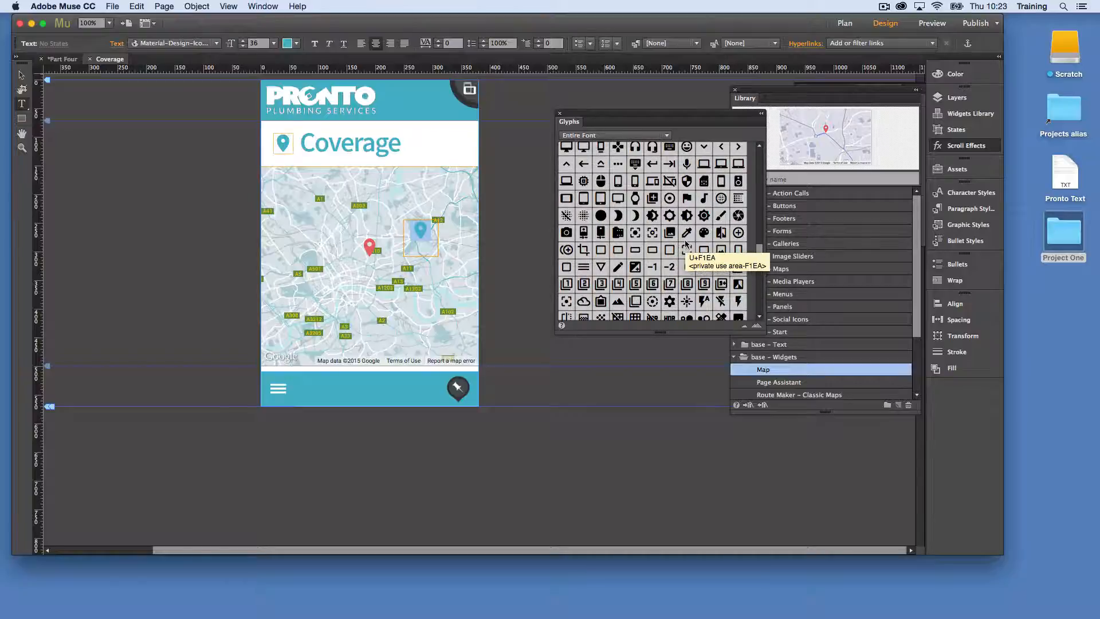
{"action": "scroll", "coordinate": [651, 248], "scroll_direction": "up", "scroll_amount": 5}
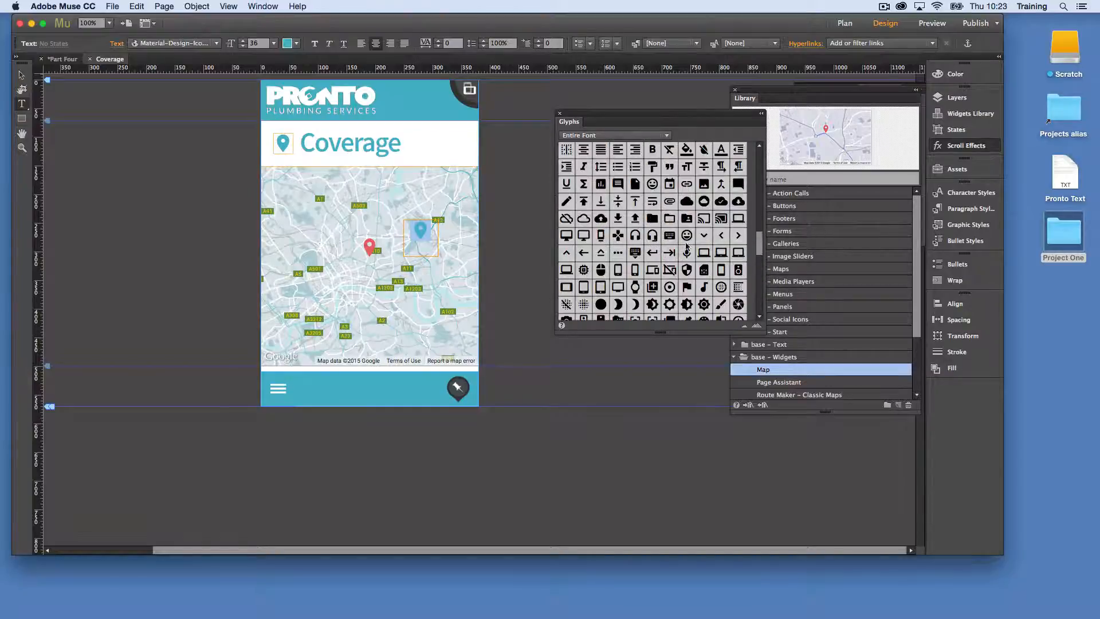
{"action": "scroll", "coordinate": [702, 239], "scroll_direction": "up", "scroll_amount": 5}
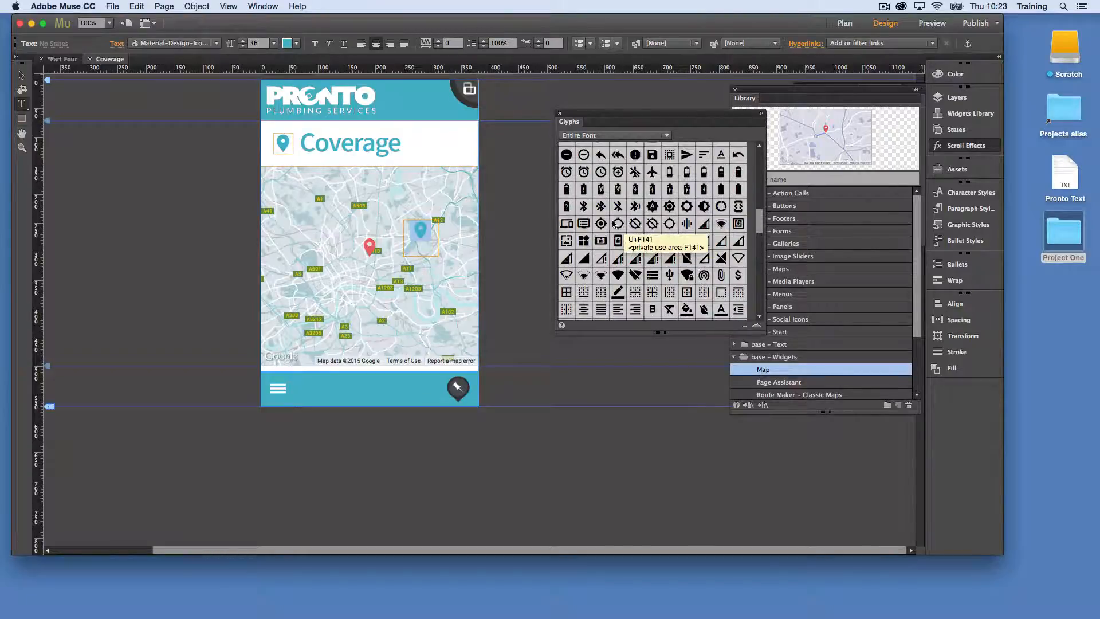
{"action": "double_click", "coordinate": [618, 227]}
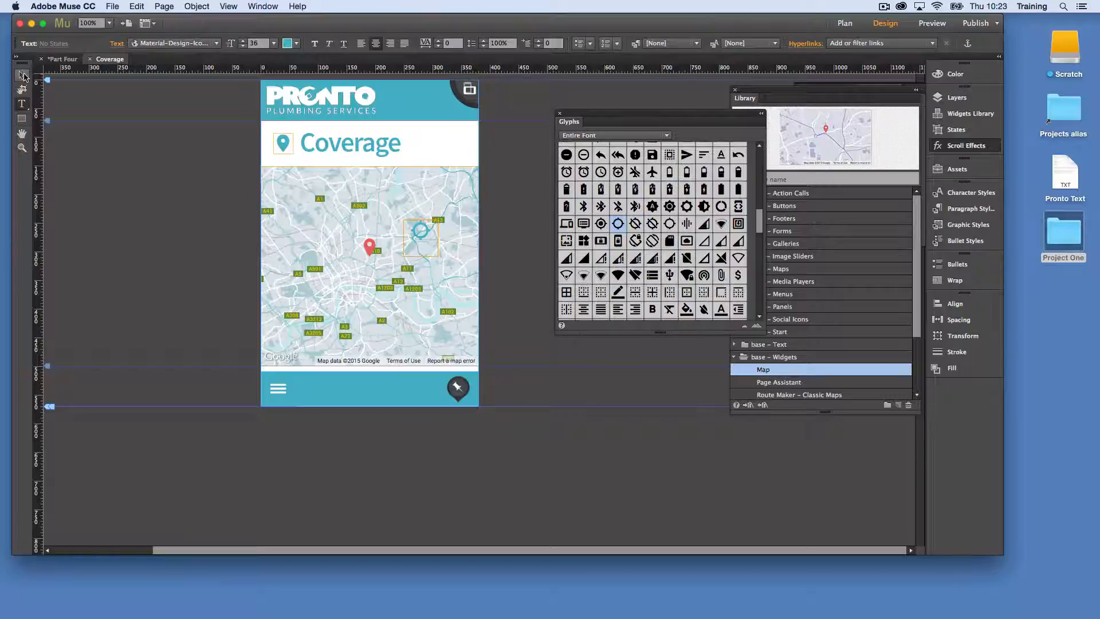
Select the target glyph on the map, display the text settings and set its font size to 60
{"action": "left_click_drag", "start_coordinate": [430, 227], "coordinate": [364, 221]}
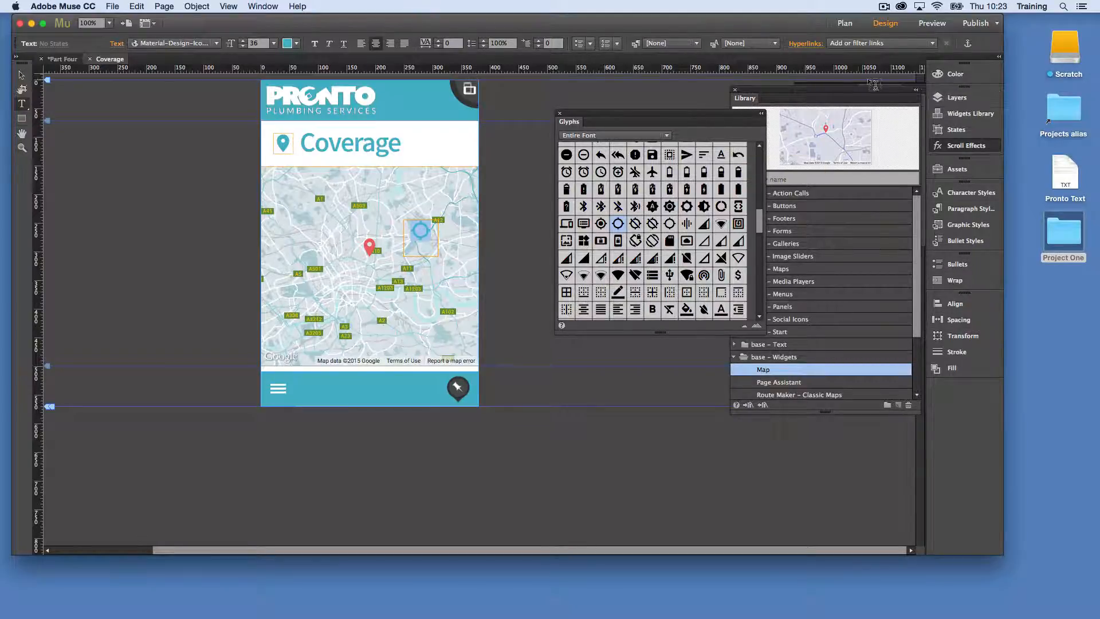
{"action": "left_click", "coordinate": [263, 6]}
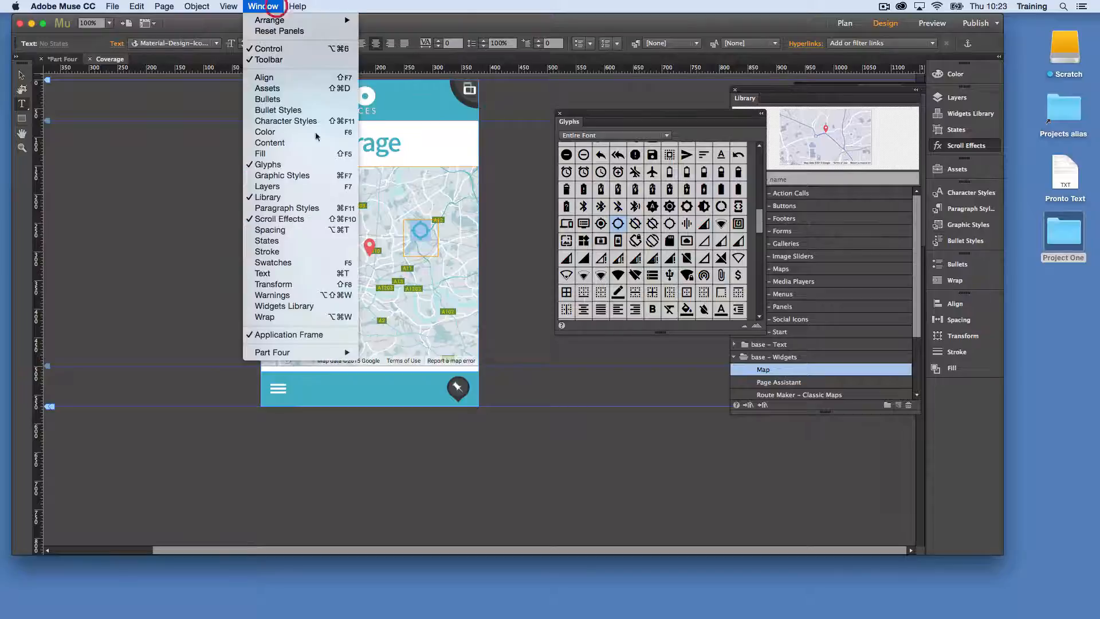
{"action": "left_click", "coordinate": [289, 273]}
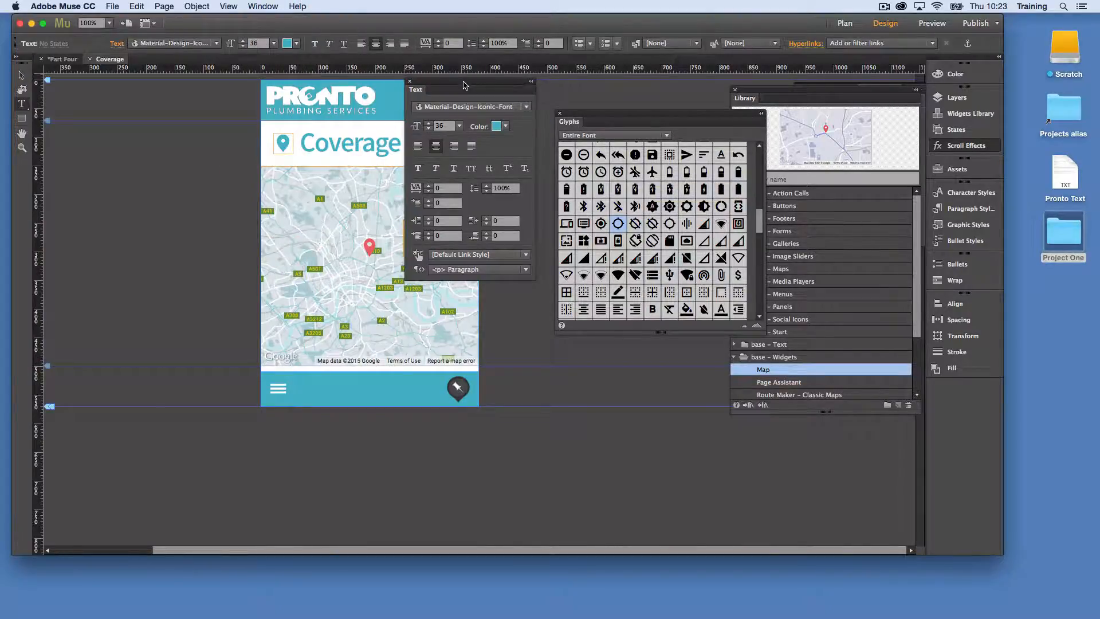
{"action": "left_click_drag", "start_coordinate": [464, 85], "coordinate": [694, 99]}
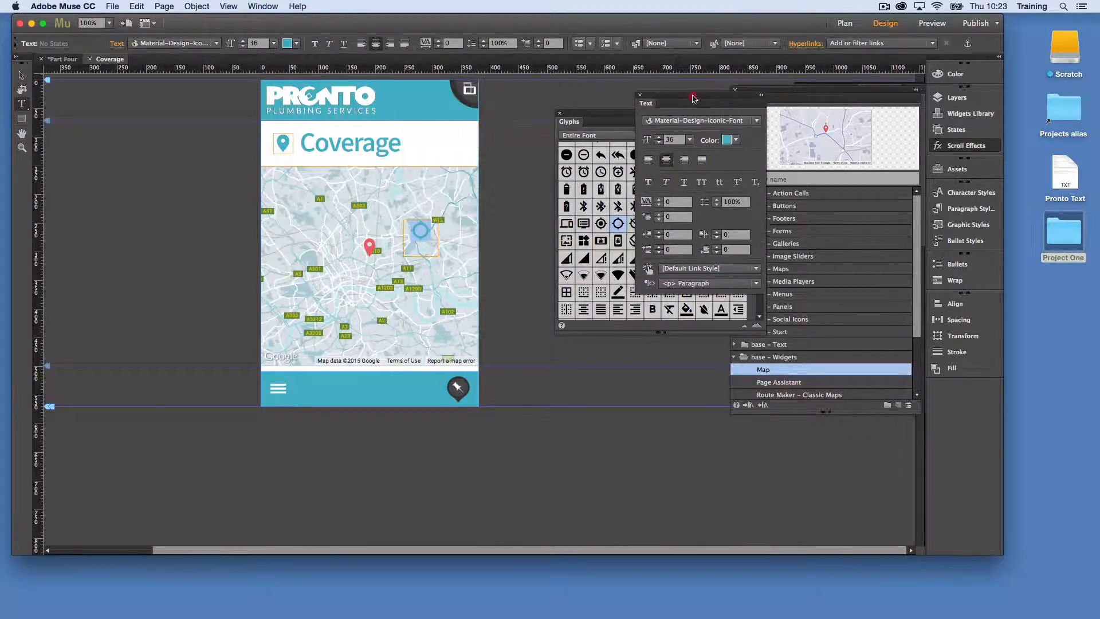
{"action": "left_click", "coordinate": [719, 121]}
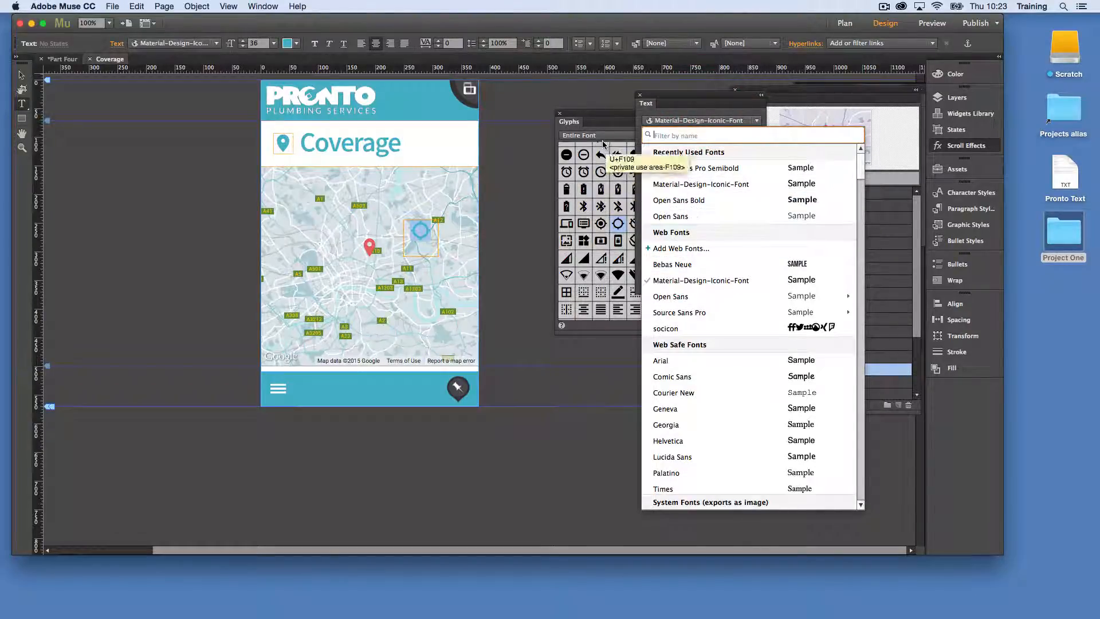
{"action": "left_click", "coordinate": [653, 108]}
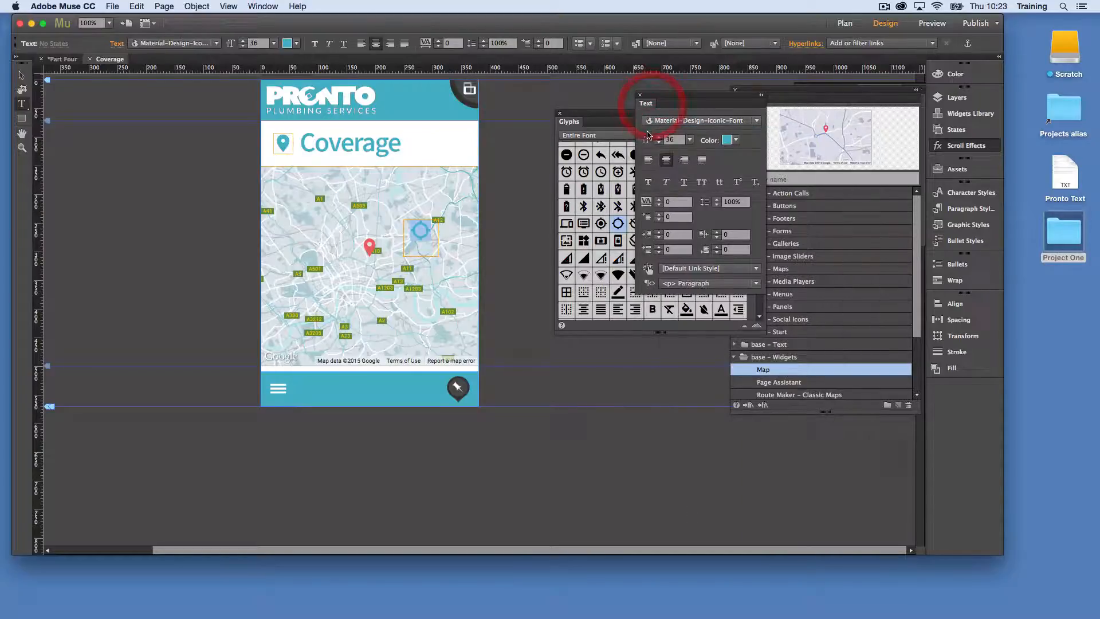
{"action": "left_click", "coordinate": [690, 140]}
{"action": "left_click", "coordinate": [701, 303]}
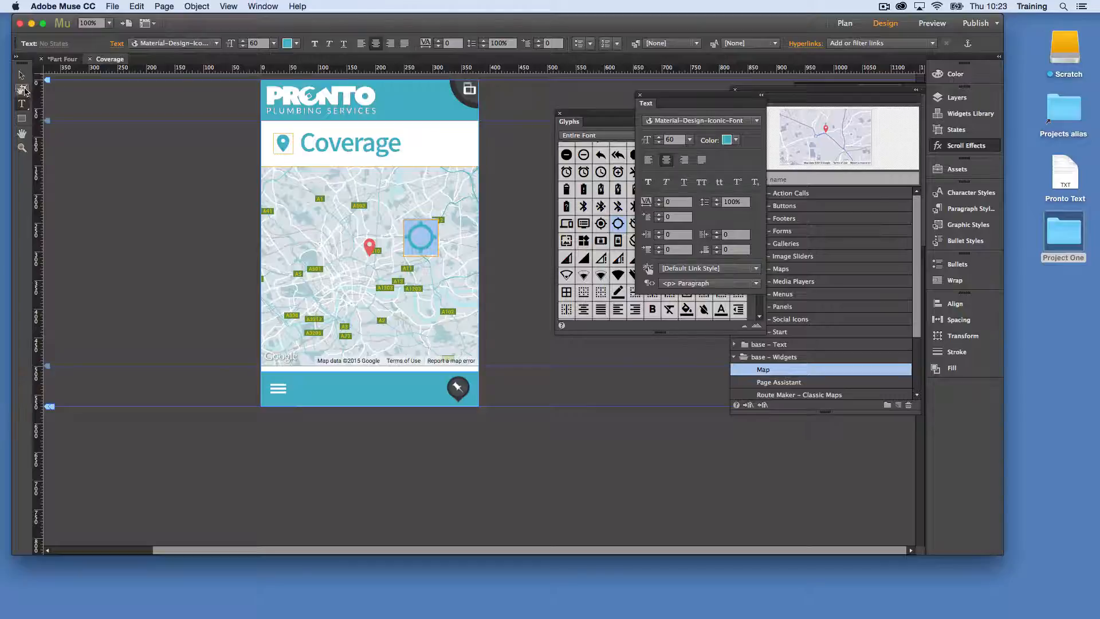
Move the target icon's text frame onto the red marker, at X 160, Y 277
{"action": "left_click", "coordinate": [22, 76]}
{"action": "left_click", "coordinate": [492, 219]}
{"action": "left_click", "coordinate": [407, 246]}
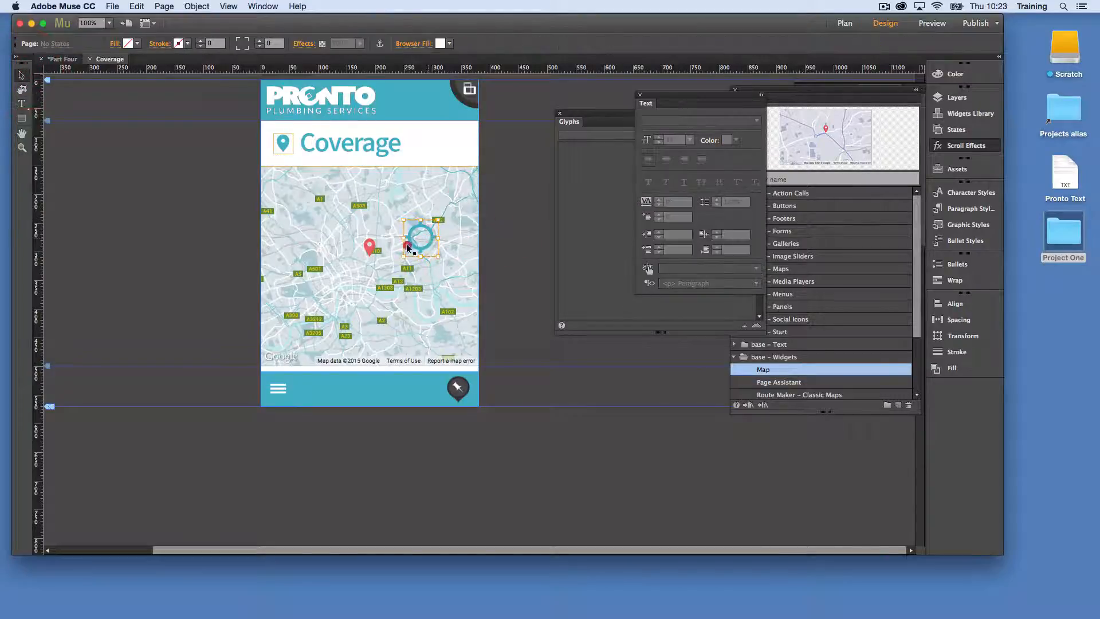
{"action": "left_click_drag", "start_coordinate": [407, 246], "coordinate": [355, 264]}
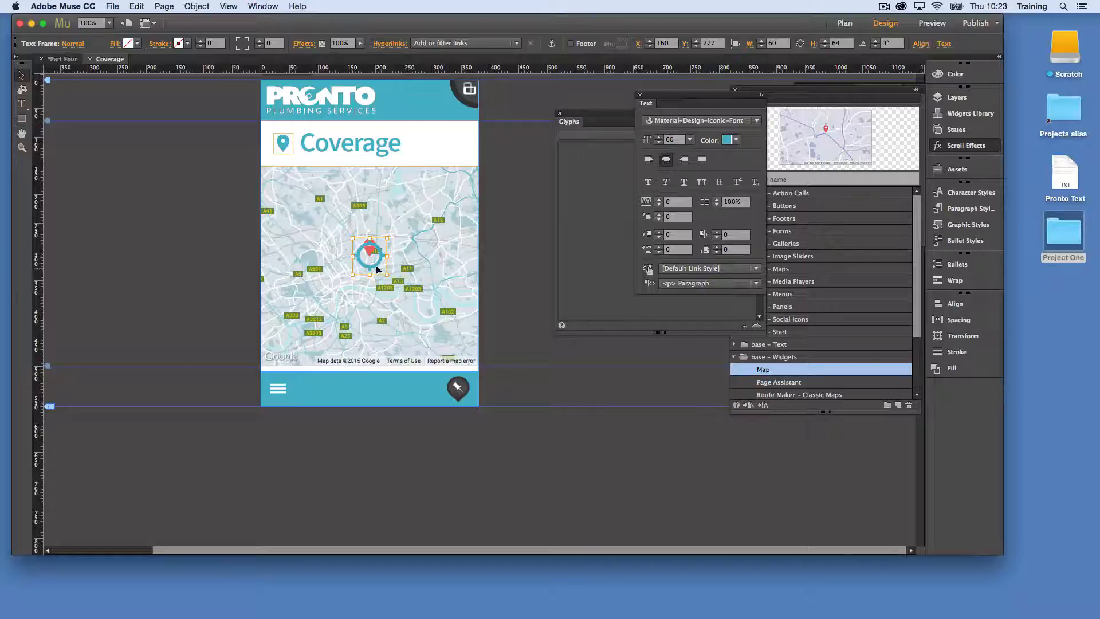
Set the target icon's font size to 140
{"action": "left_click", "coordinate": [679, 142]}
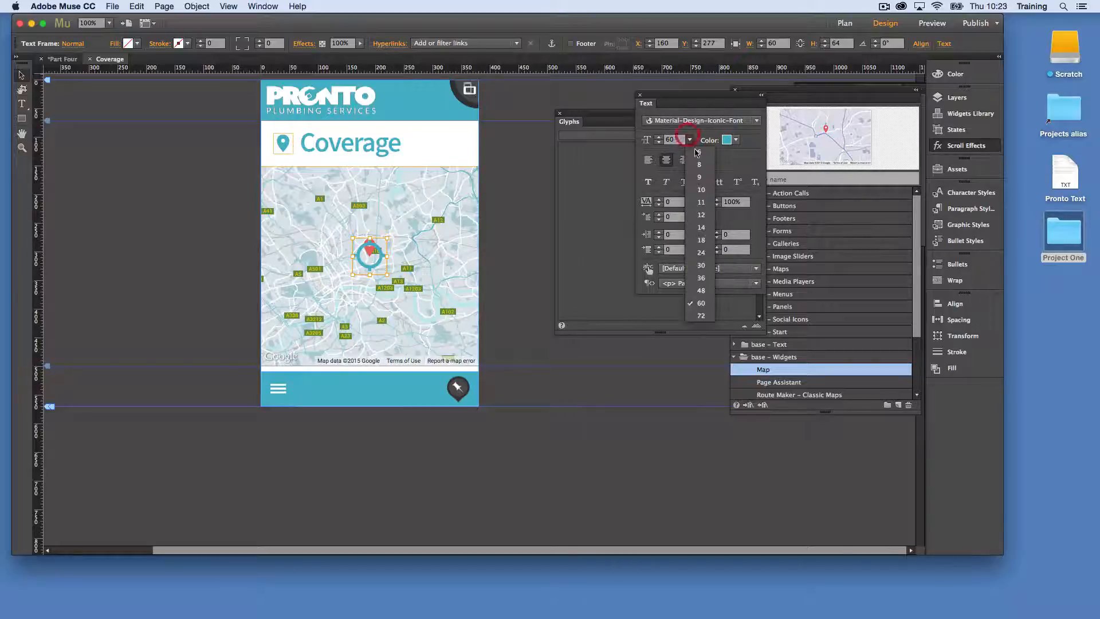
{"action": "left_click", "coordinate": [679, 142]}
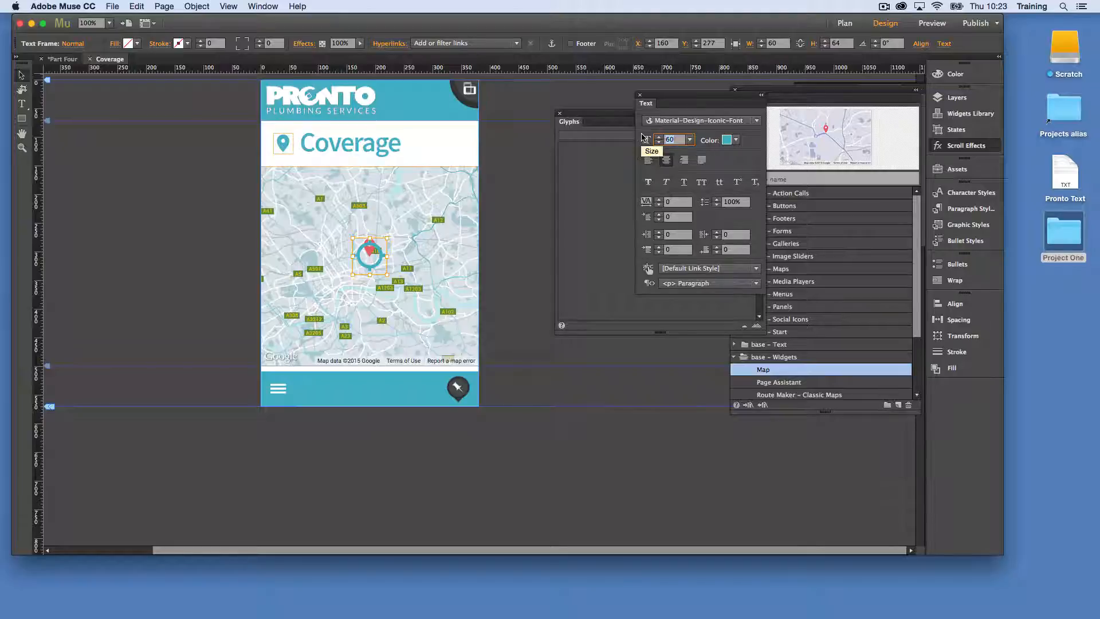
{"action": "type", "text": "140"}
{"action": "key", "text": "Return"}
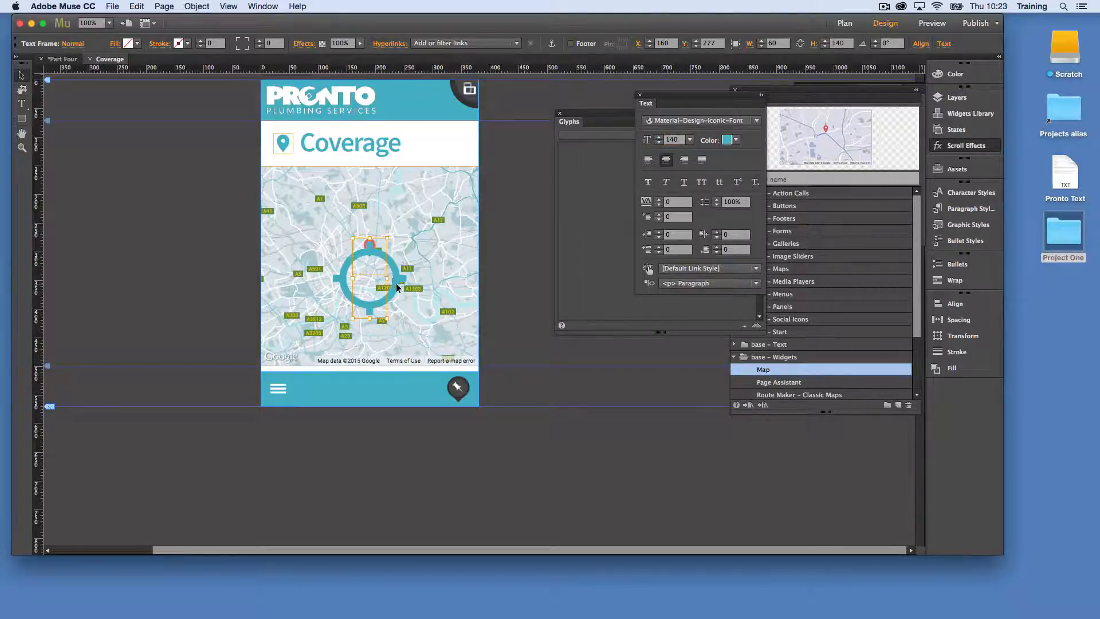
Widen the target icon's text frame to enclose the whole glyph and centre it around the red marker
{"action": "left_click", "coordinate": [396, 242]}
{"action": "left_click", "coordinate": [490, 263]}
{"action": "left_click", "coordinate": [373, 270]}
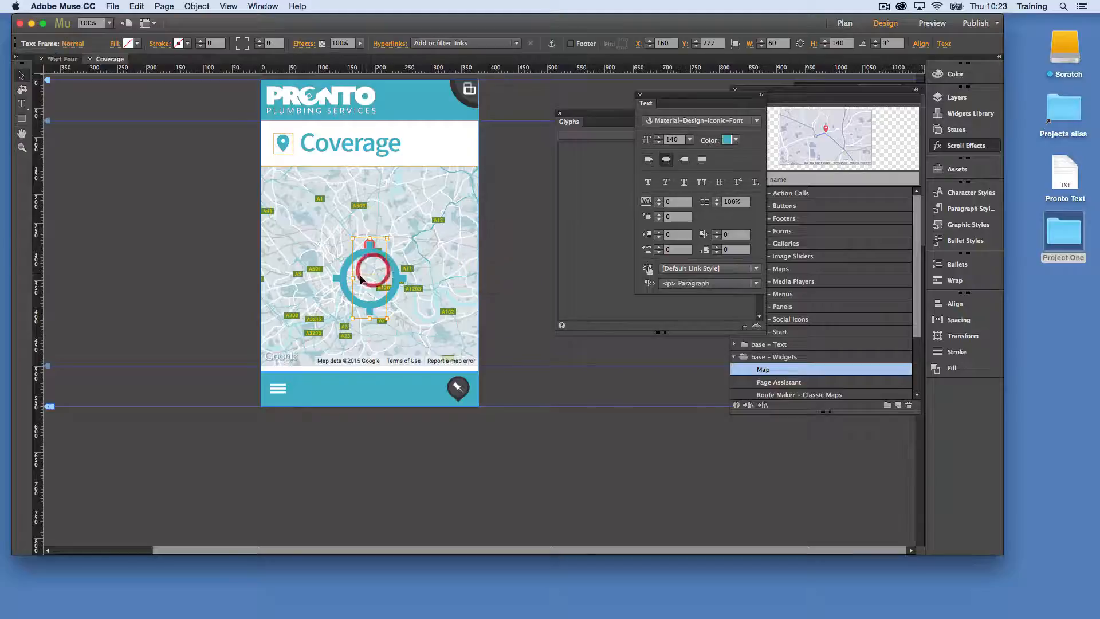
{"action": "left_click_drag", "start_coordinate": [352, 278], "coordinate": [392, 262]}
{"action": "left_click", "coordinate": [520, 201]}
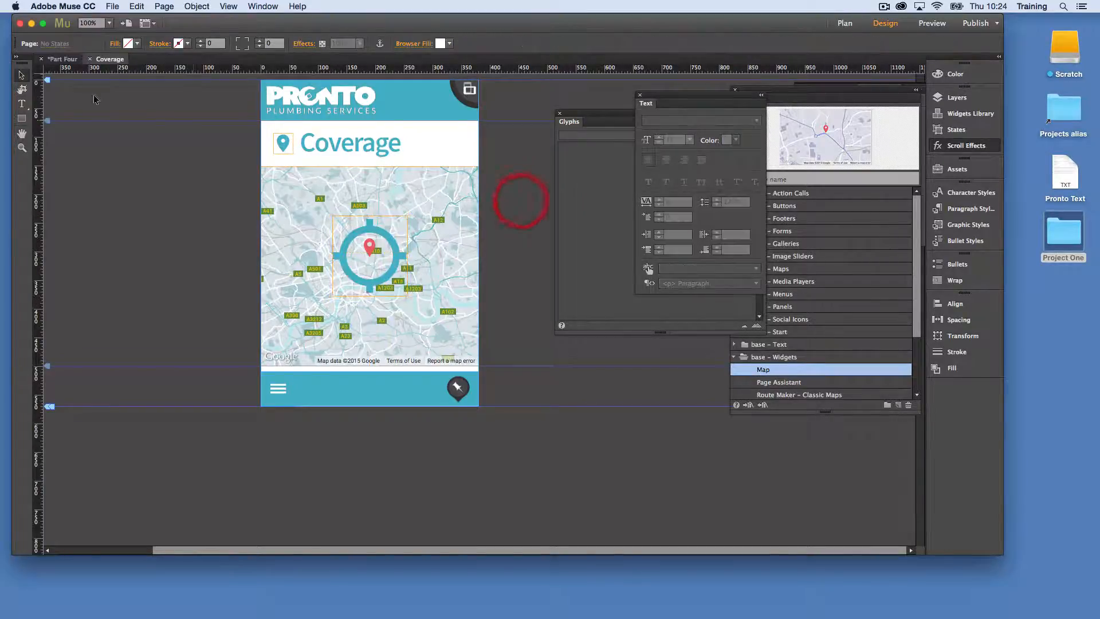
Draw a 241 × 241 square centred on the target icon and give it a stroke of weight 3 in teal 3D95A1
{"action": "left_click", "coordinate": [22, 119]}
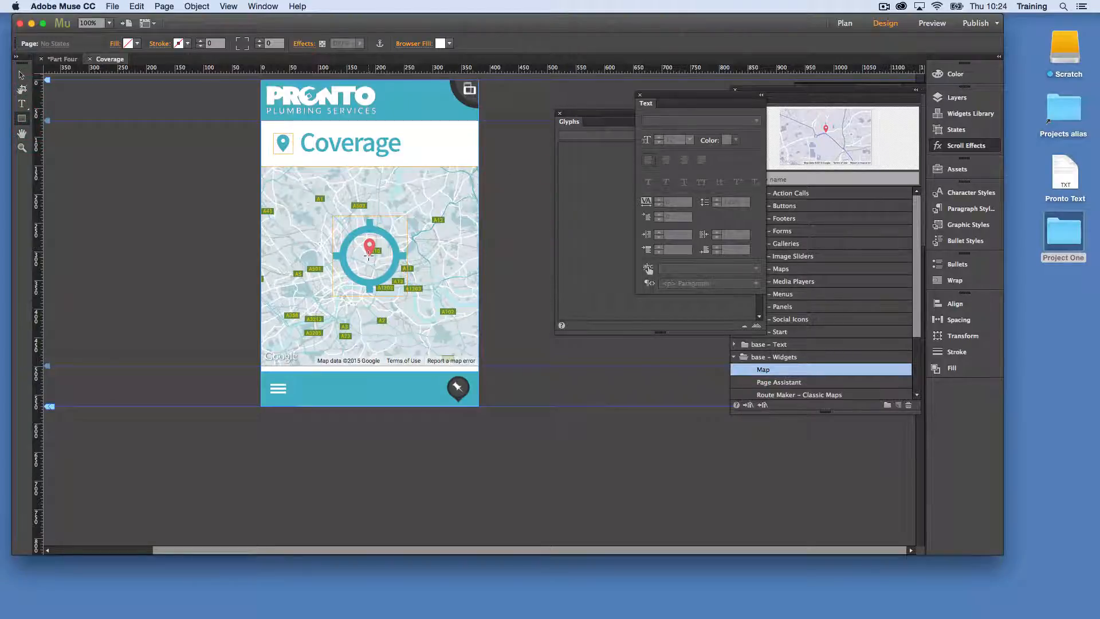
{"action": "left_click_drag", "start_coordinate": [369, 255], "coordinate": [439, 287]}
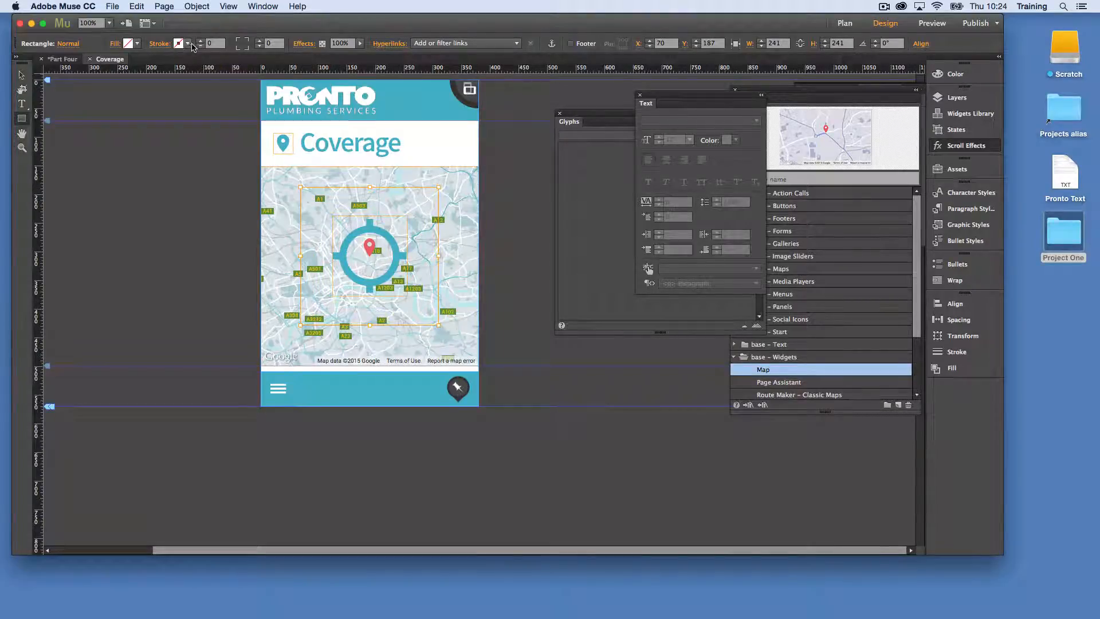
{"action": "left_click", "coordinate": [200, 41]}
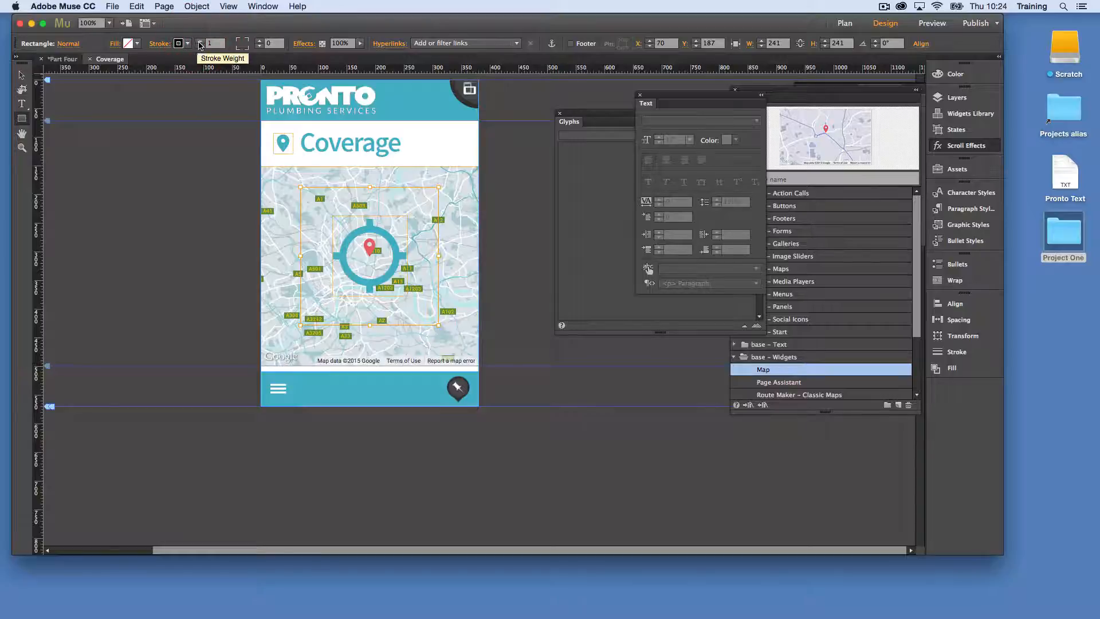
{"action": "left_click", "coordinate": [200, 41]}
{"action": "left_click", "coordinate": [200, 41]}
{"action": "left_click", "coordinate": [187, 44]}
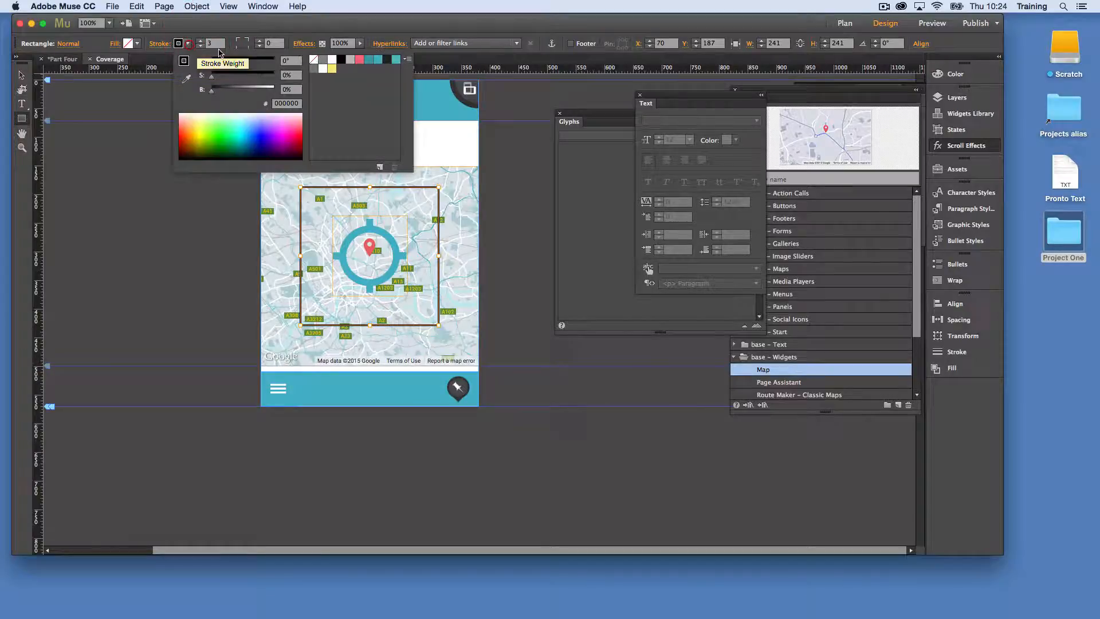
{"action": "left_click", "coordinate": [367, 62]}
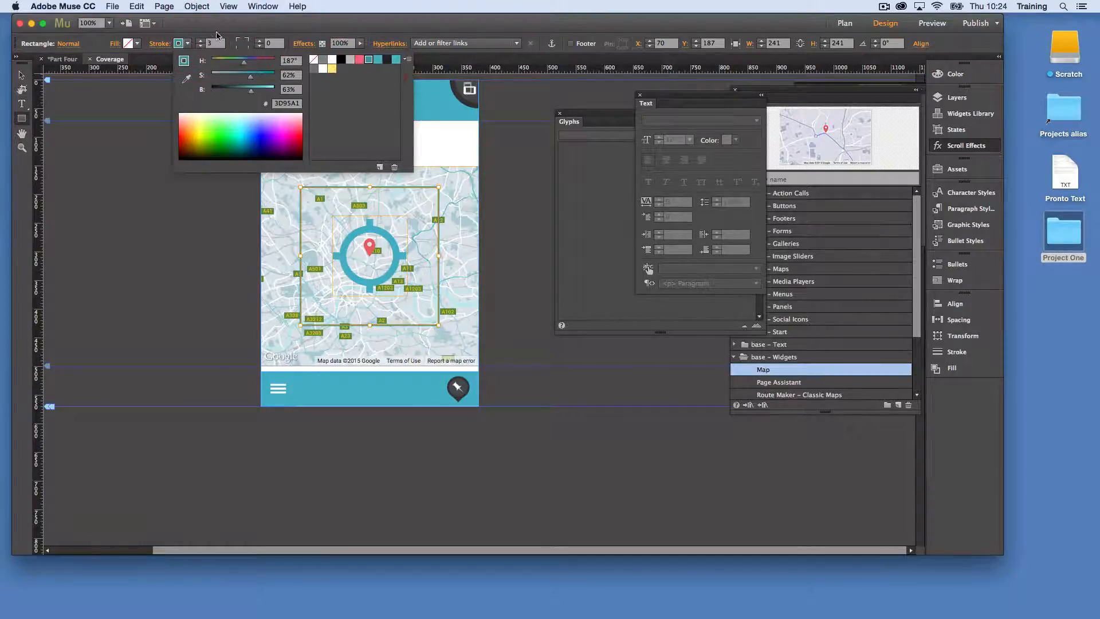
Set the square's stroke weight to 5 and its stroke colour to the Primary Color swatch
{"action": "left_click", "coordinate": [220, 35]}
{"action": "left_click", "coordinate": [200, 42]}
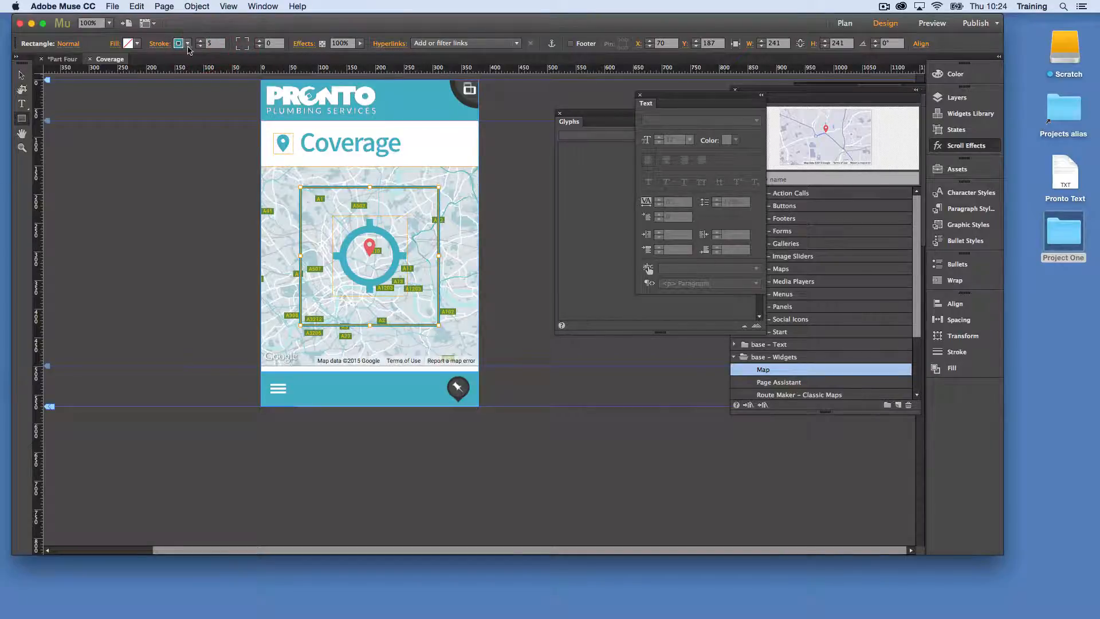
{"action": "left_click", "coordinate": [200, 41]}
{"action": "left_click", "coordinate": [187, 43]}
{"action": "left_click", "coordinate": [377, 61]}
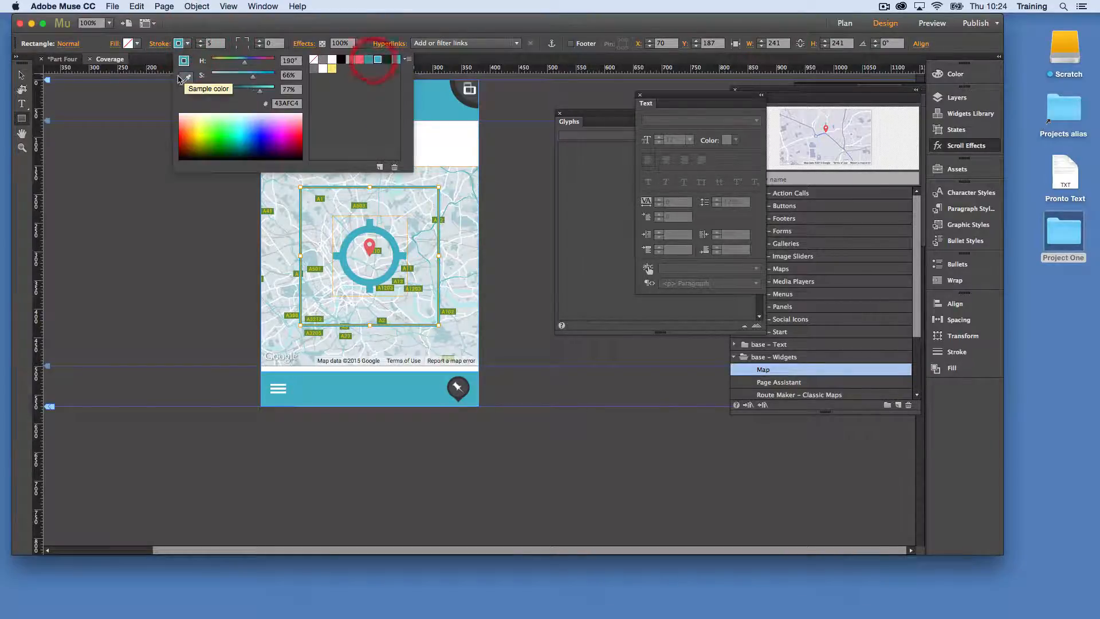
{"action": "left_click", "coordinate": [148, 95]}
Round the square into a circle with a corner radius of 200
{"action": "left_click", "coordinate": [277, 45]}
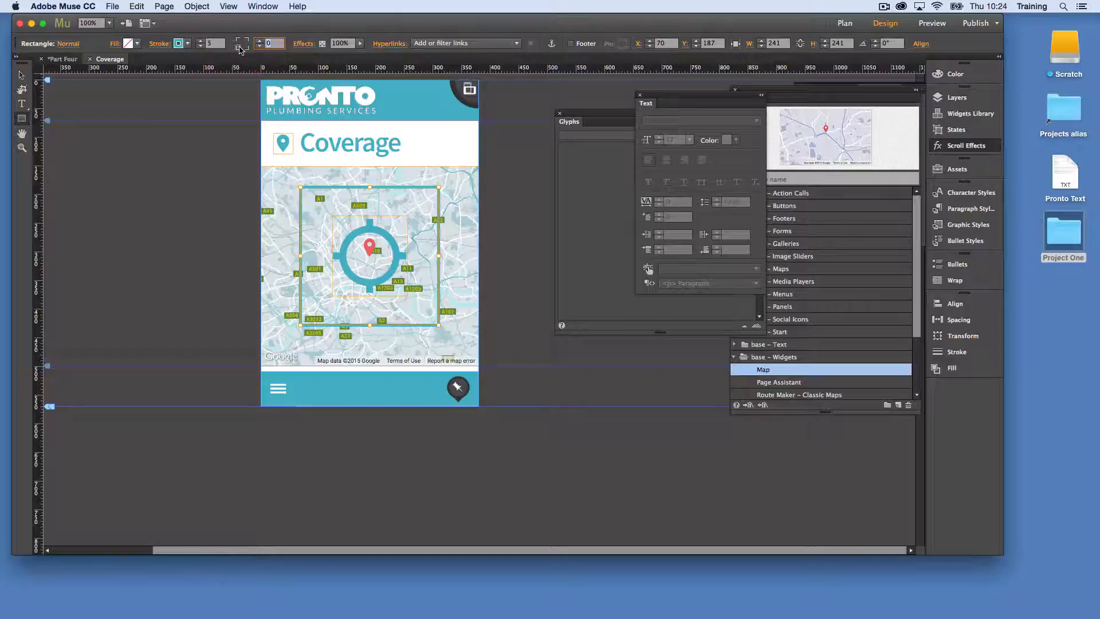
{"action": "type", "text": "200"}
{"action": "key", "text": "Return"}
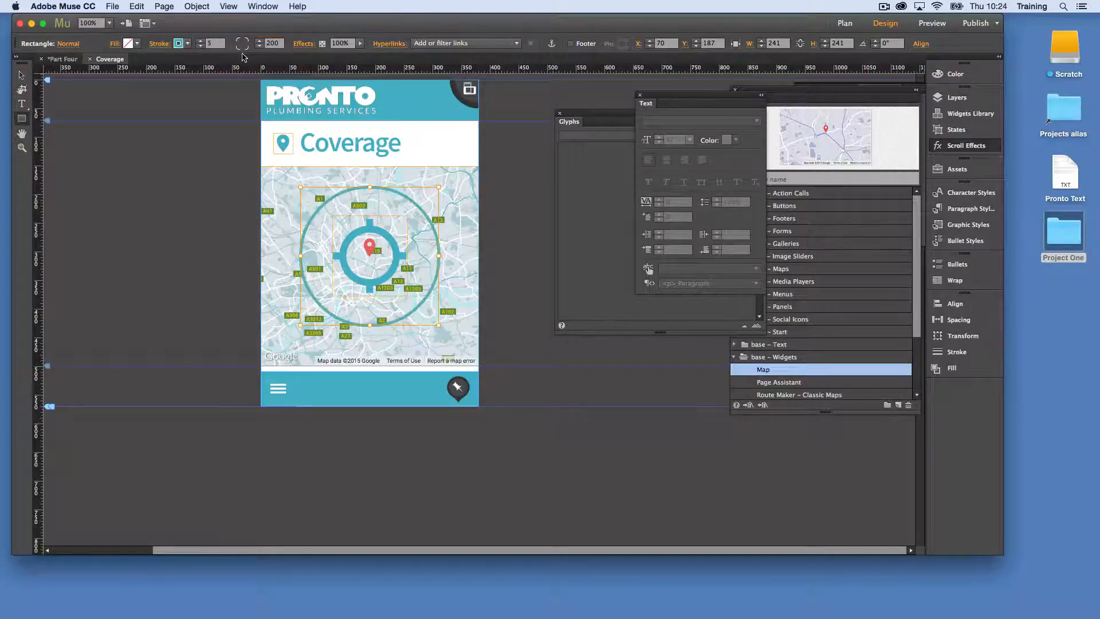
{"action": "scroll", "coordinate": [499, 189], "scroll_direction": "left", "scroll_amount": 1}
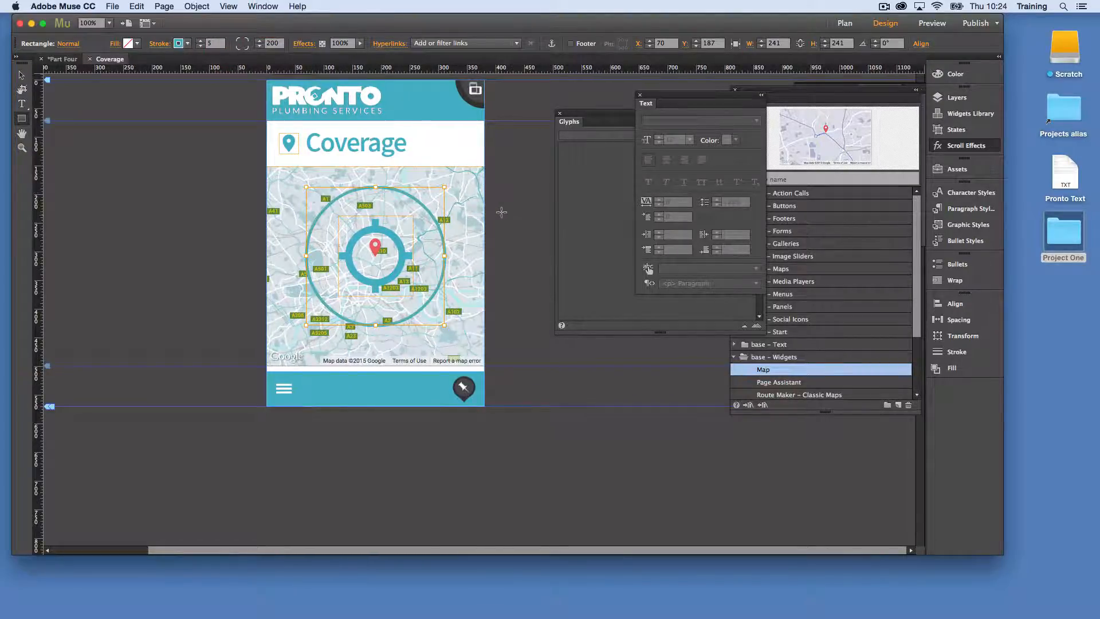
Fill the circle with the teal primary colour at 20% opacity and preview the page
{"action": "left_click", "coordinate": [21, 75]}
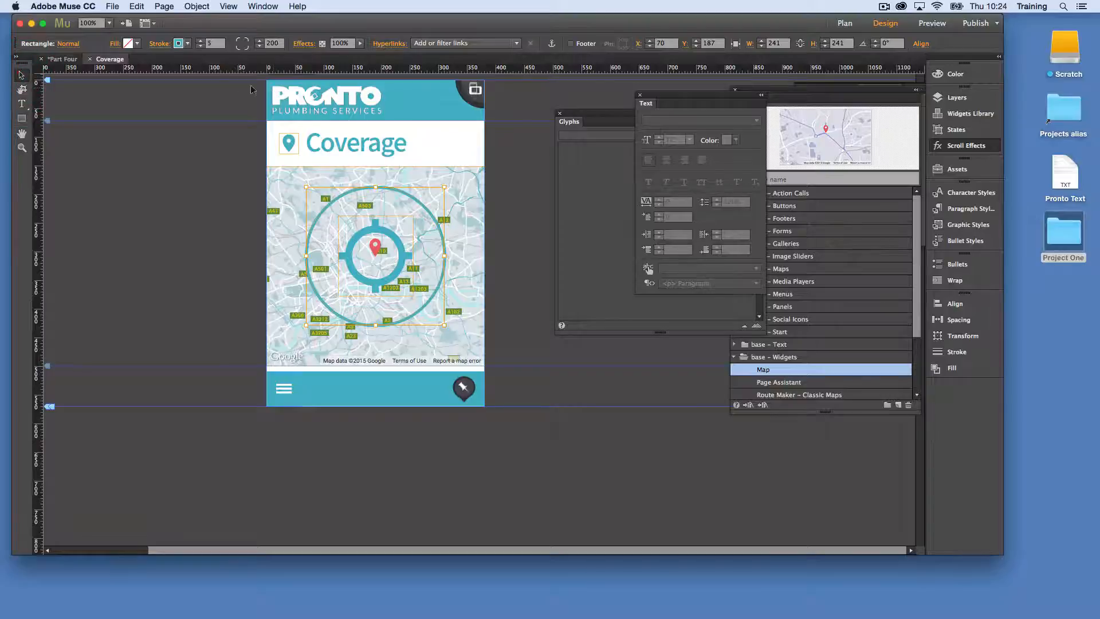
{"action": "left_click", "coordinate": [131, 44]}
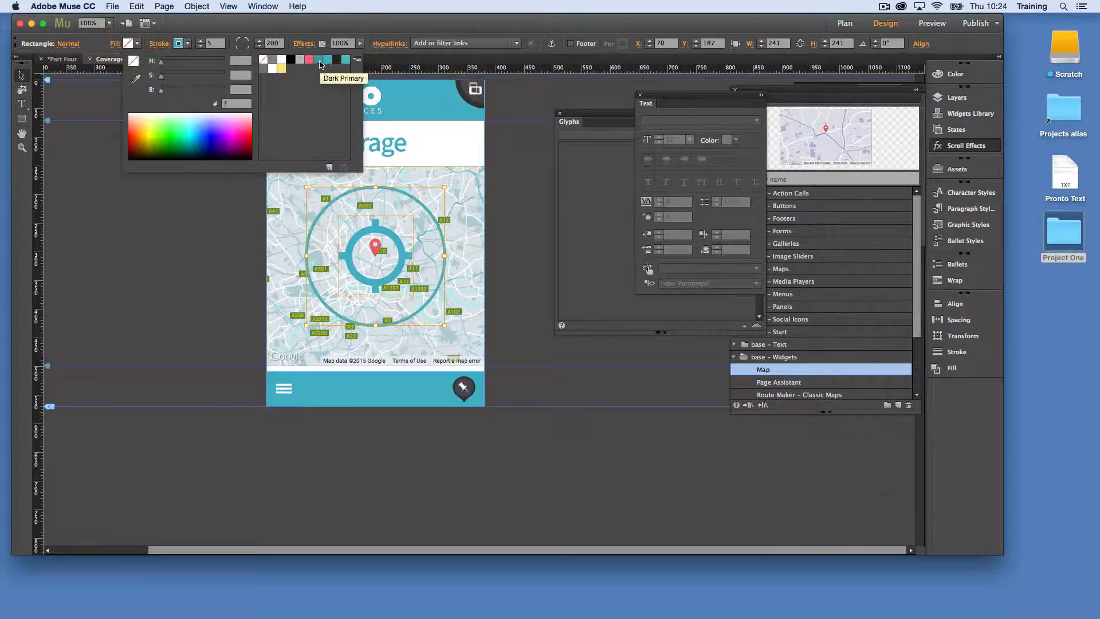
{"action": "left_click", "coordinate": [327, 59]}
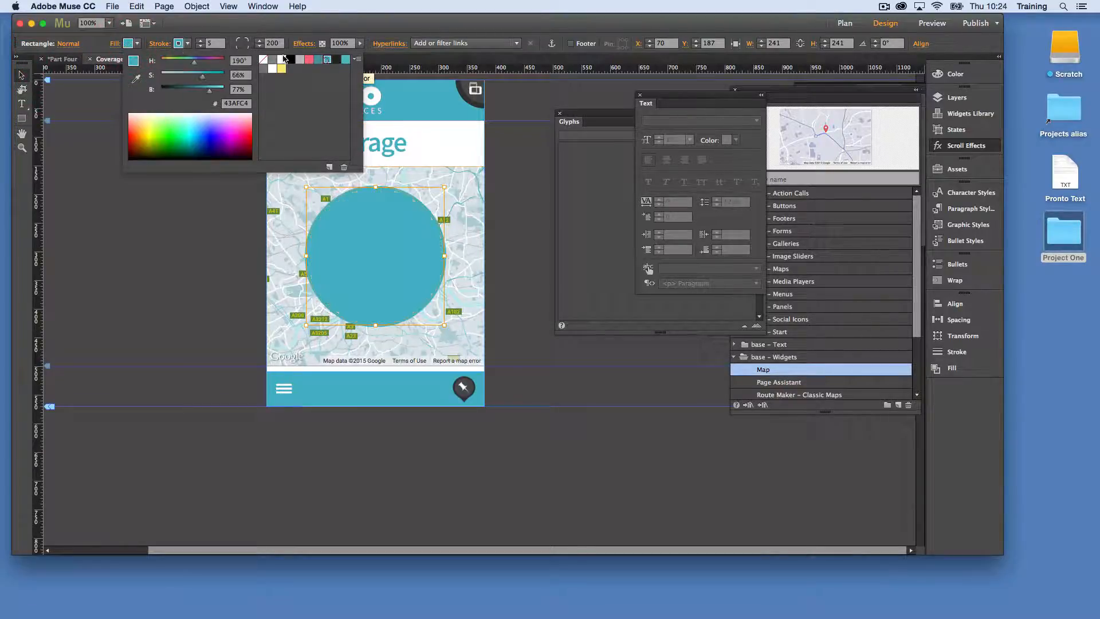
{"action": "left_click", "coordinate": [115, 44]}
{"action": "left_click", "coordinate": [188, 111]}
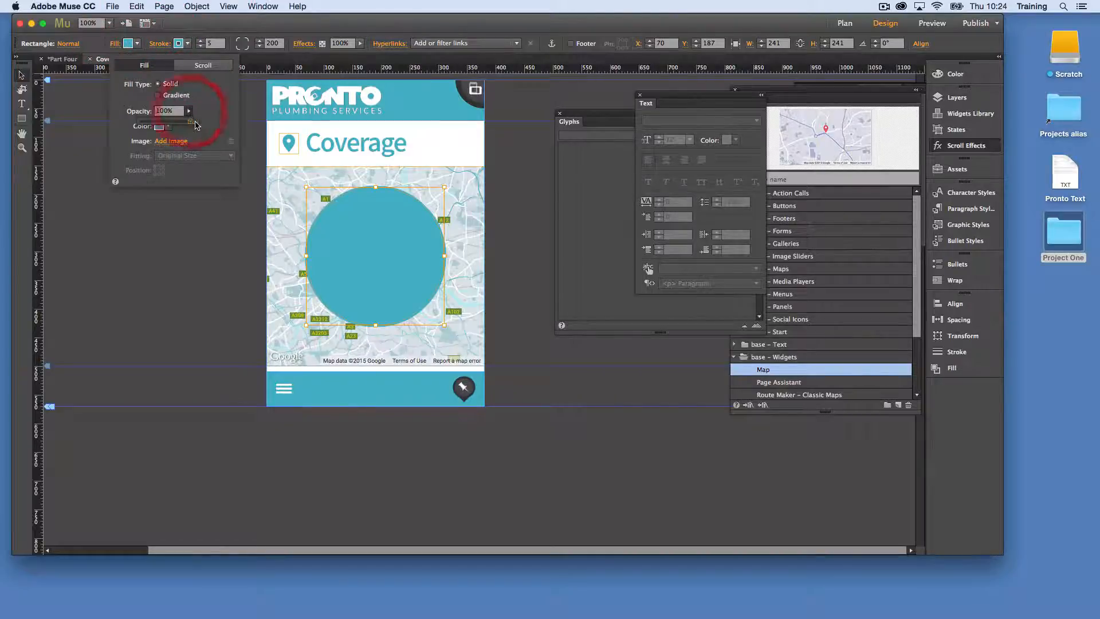
{"action": "left_click_drag", "start_coordinate": [191, 120], "coordinate": [151, 123]}
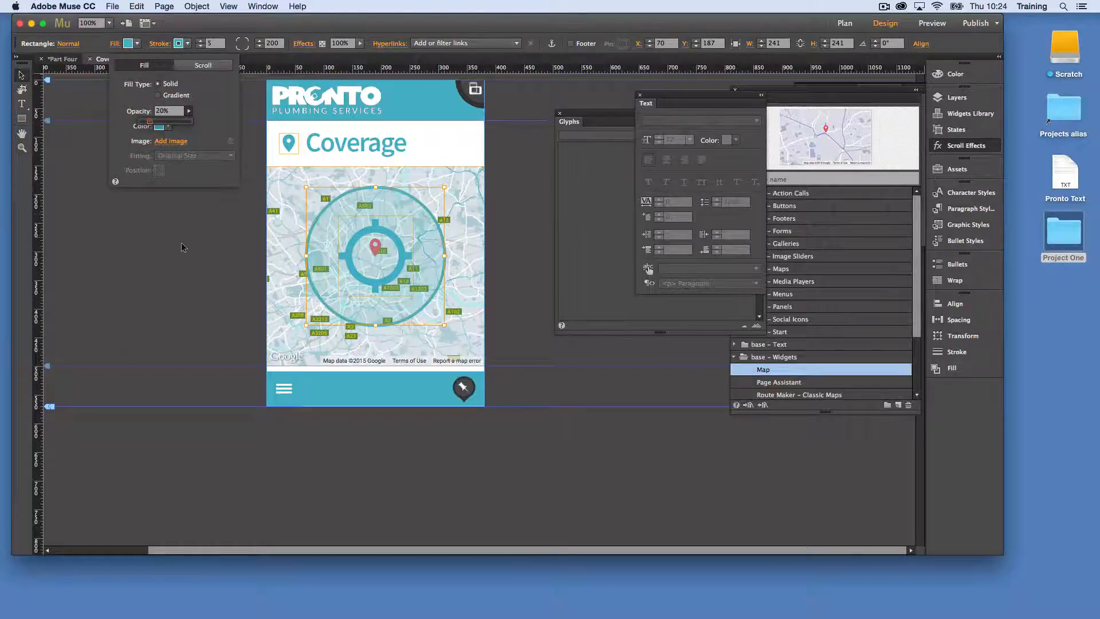
{"action": "left_click", "coordinate": [164, 239]}
{"action": "left_click", "coordinate": [511, 217]}
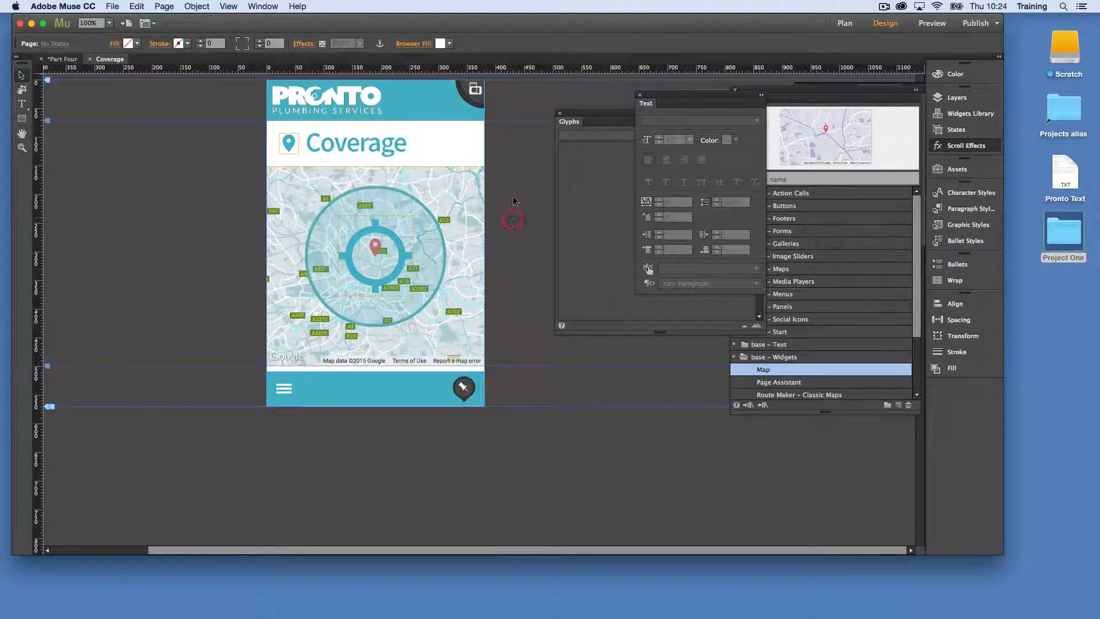
{"action": "left_click", "coordinate": [932, 23]}
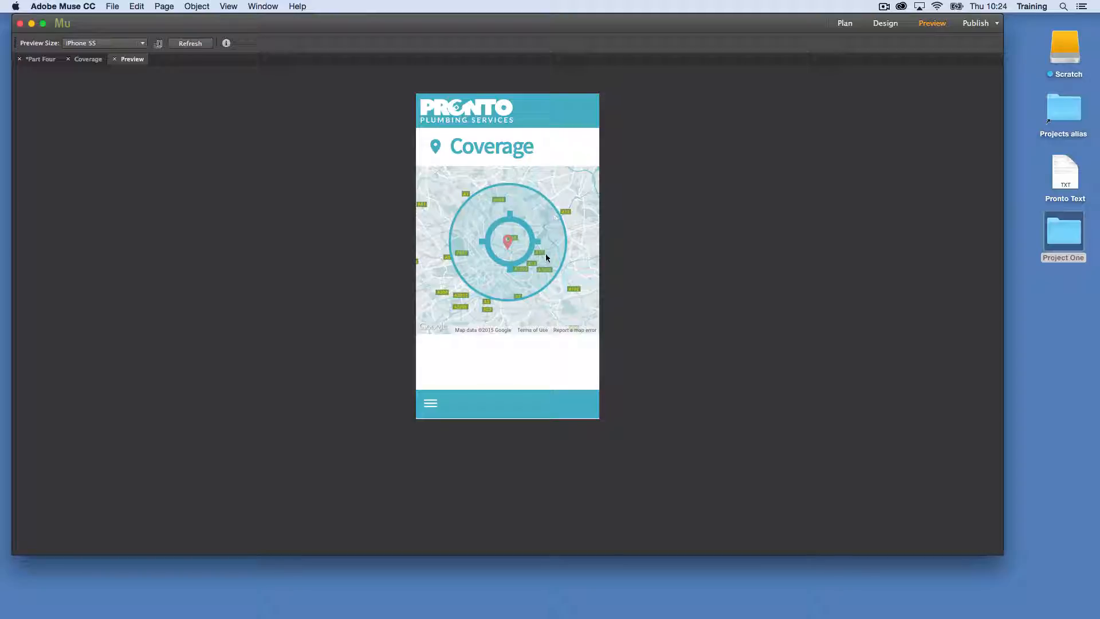
{"action": "left_click", "coordinate": [88, 59]}
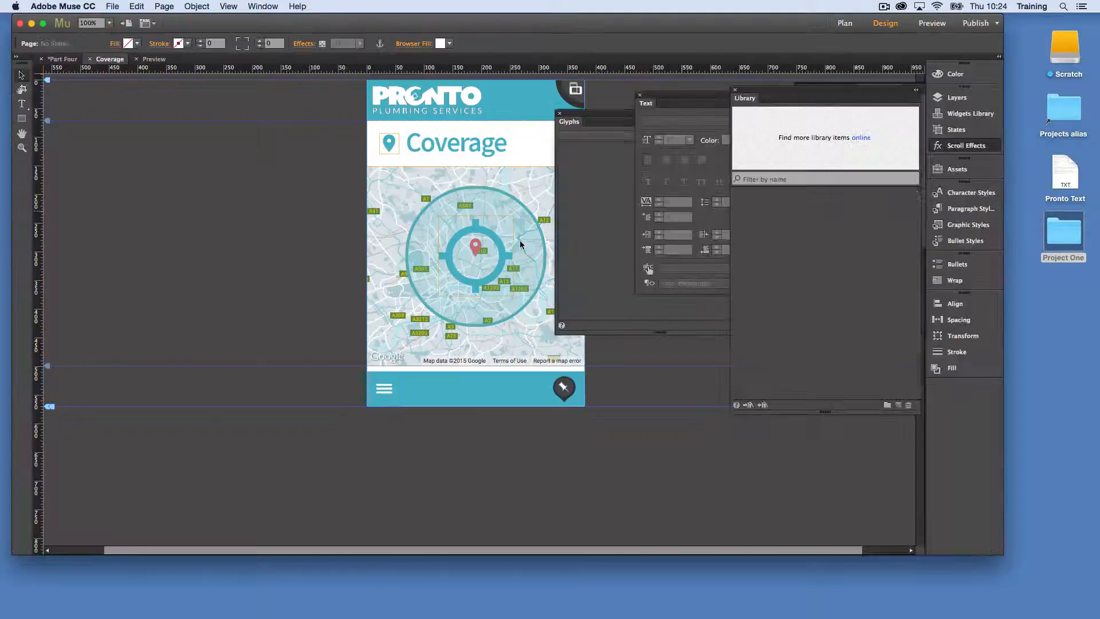
Centre the circle and the target icon horizontally, aligned to the content area, and preview the page
{"action": "left_click", "coordinate": [504, 238]}
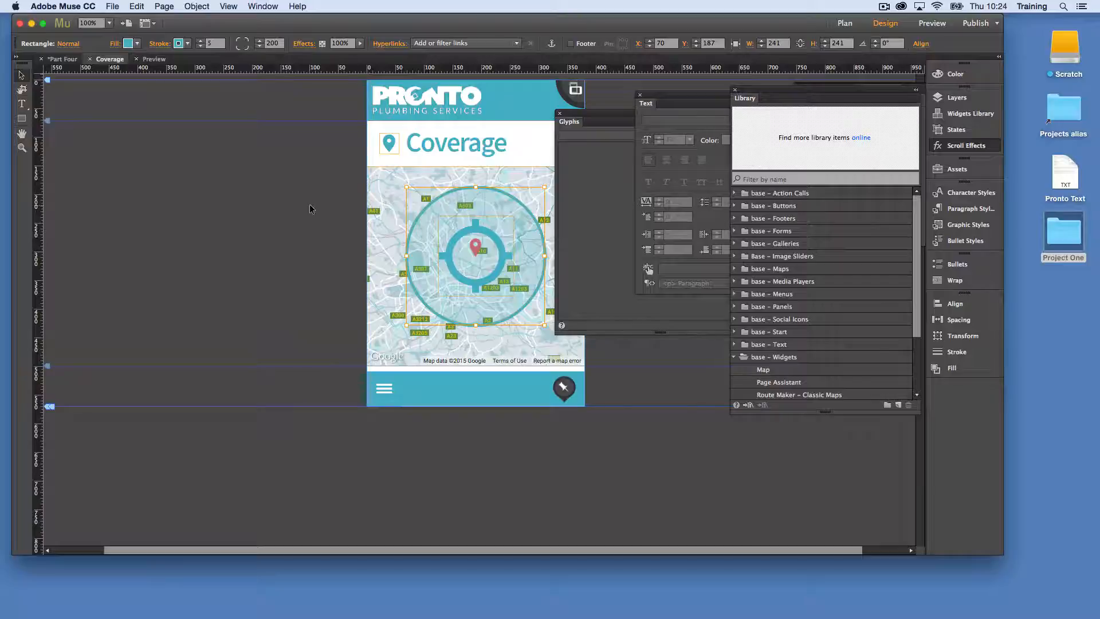
{"action": "left_click_drag", "start_coordinate": [310, 209], "coordinate": [517, 301]}
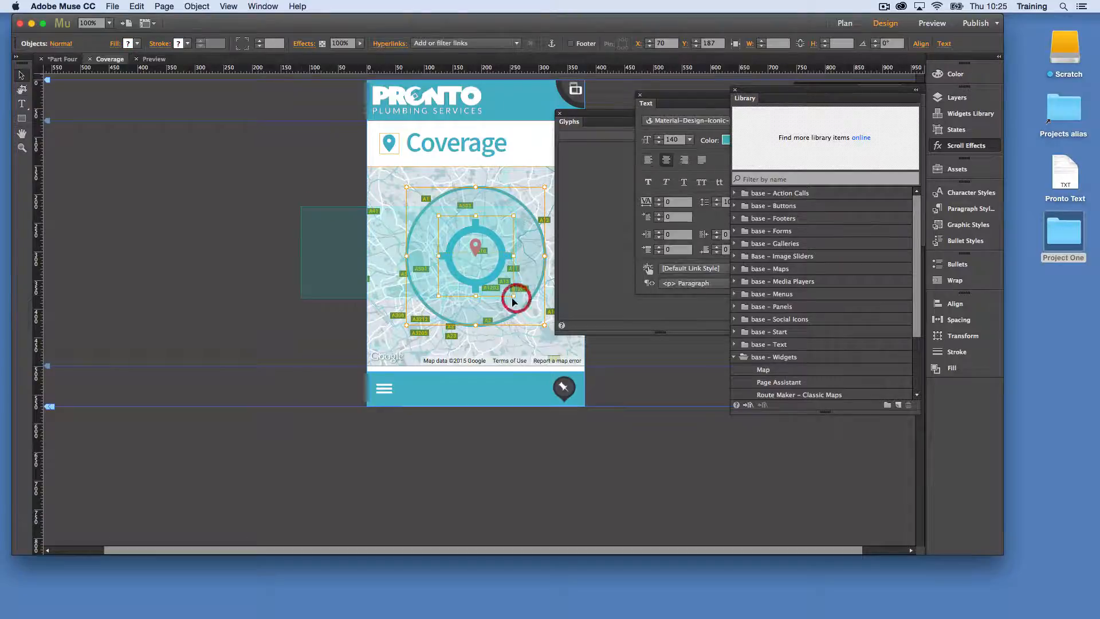
{"action": "left_click", "coordinate": [923, 45]}
{"action": "left_click", "coordinate": [1021, 131]}
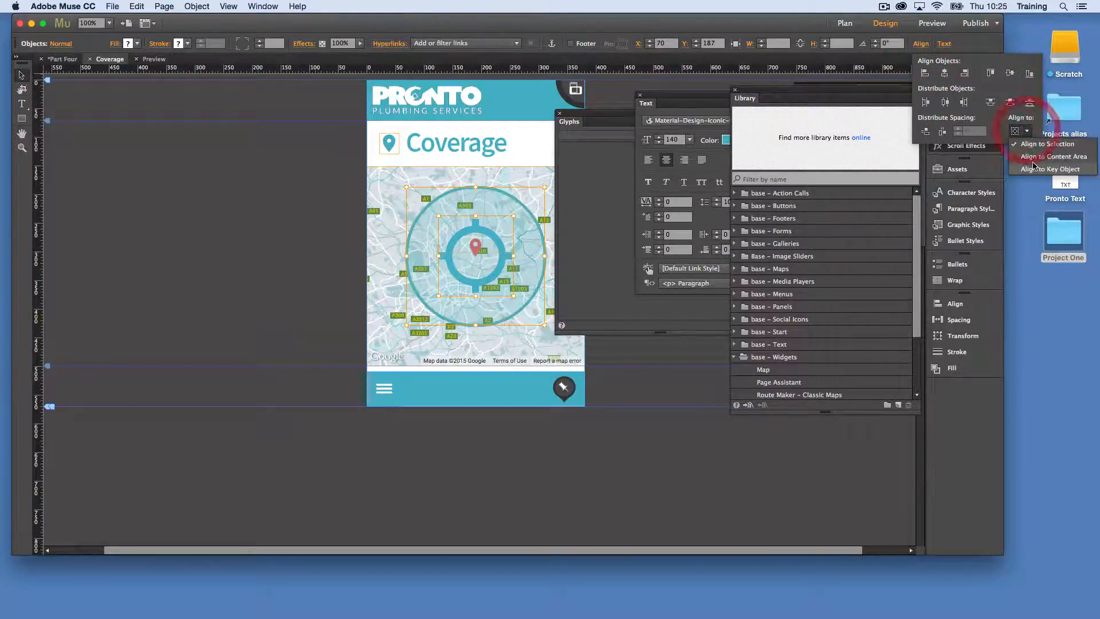
{"action": "left_click", "coordinate": [1035, 168]}
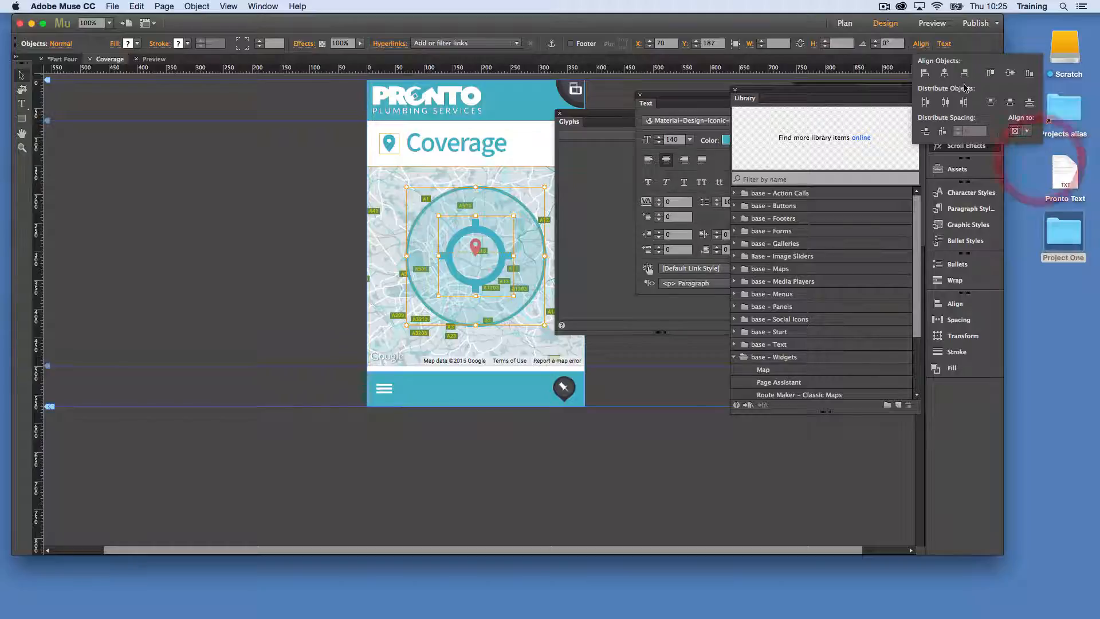
{"action": "left_click", "coordinate": [944, 73]}
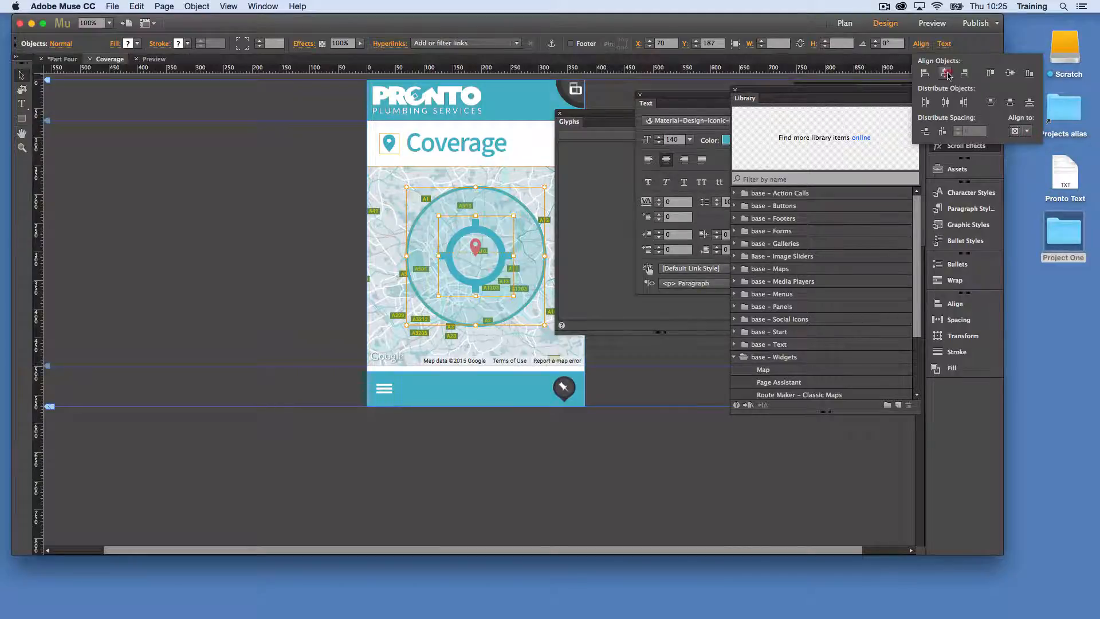
{"action": "left_click", "coordinate": [285, 240]}
{"action": "left_click_drag", "start_coordinate": [448, 260], "coordinate": [456, 260]}
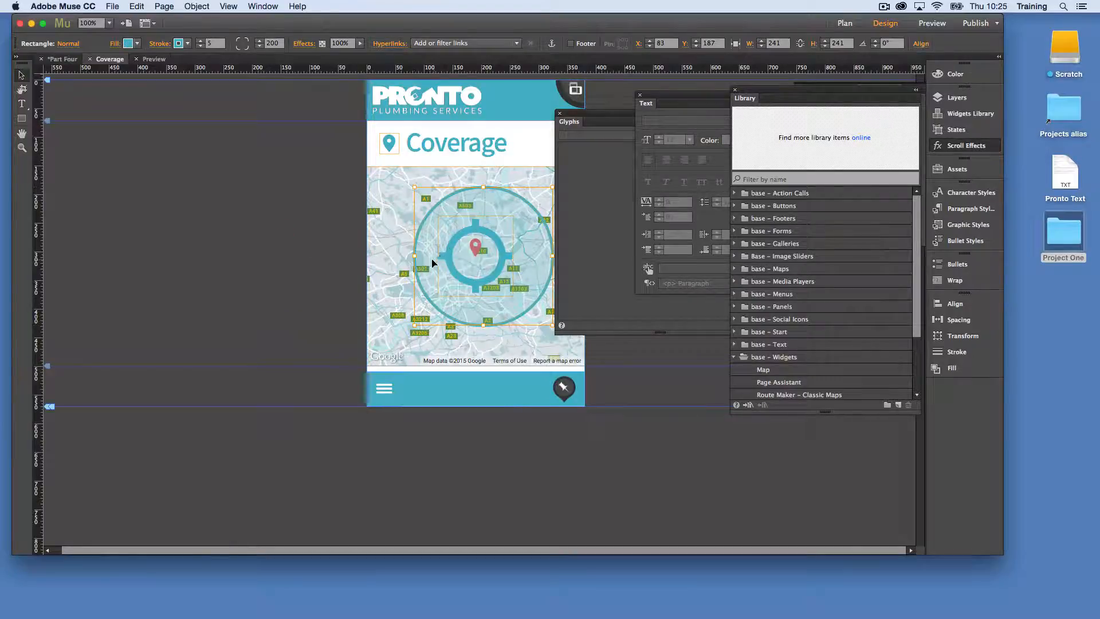
{"action": "left_click", "coordinate": [264, 223]}
{"action": "left_click", "coordinate": [948, 25]}
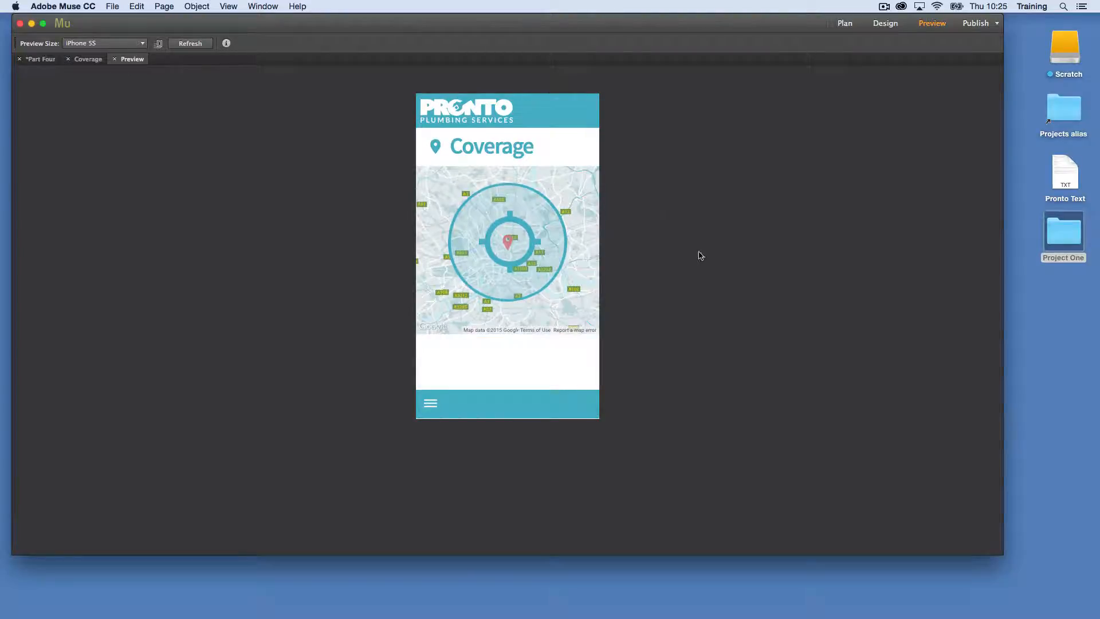
{"action": "left_click", "coordinate": [114, 60]}
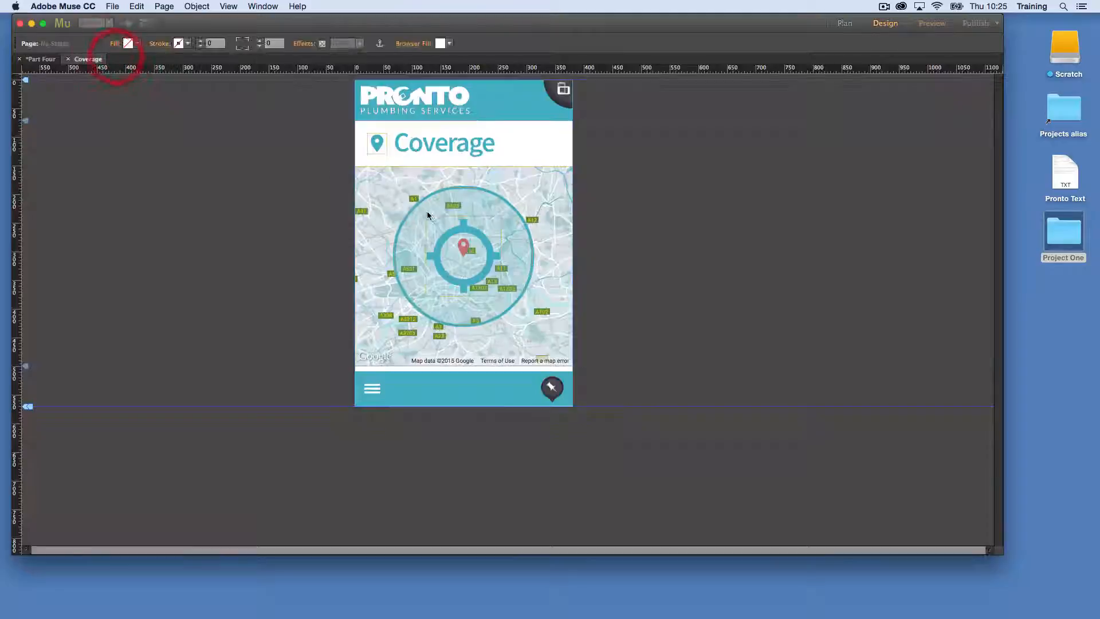
Delete the target icon from inside the circle and preview the page
{"action": "left_click", "coordinate": [448, 221]}
{"action": "left_click", "coordinate": [276, 207]}
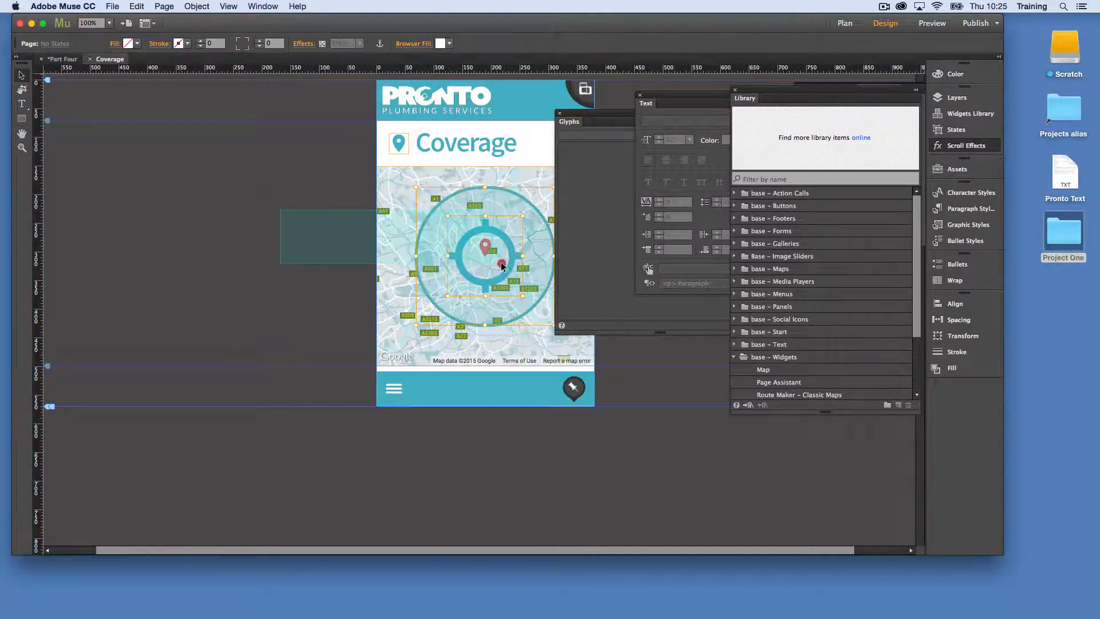
{"action": "left_click", "coordinate": [502, 264]}
{"action": "left_click", "coordinate": [479, 207]}
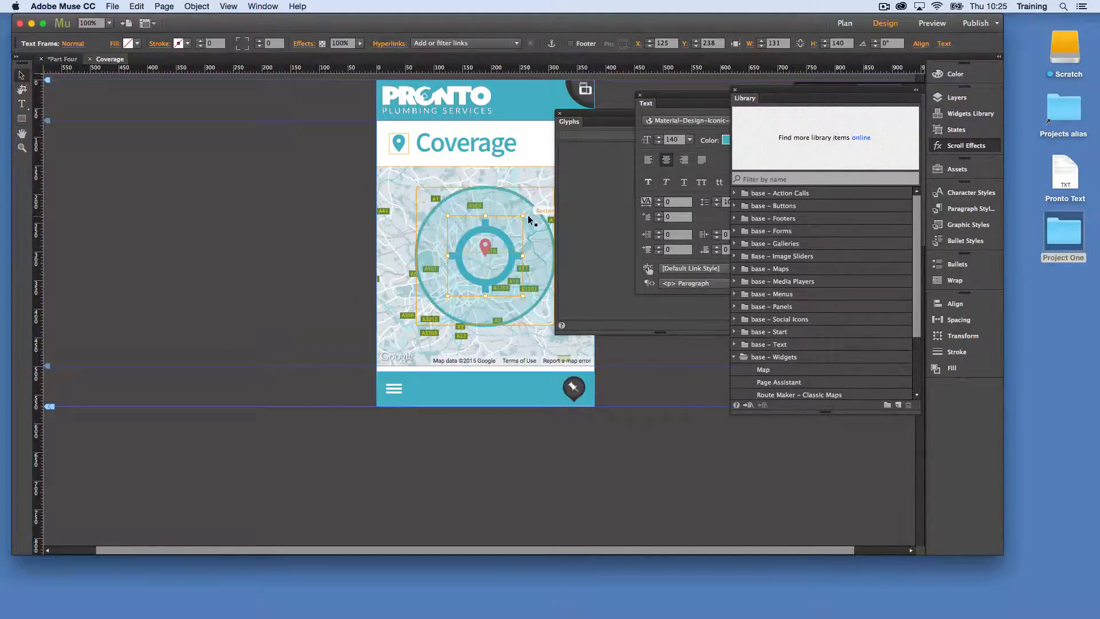
{"action": "key", "text": "Delete"}
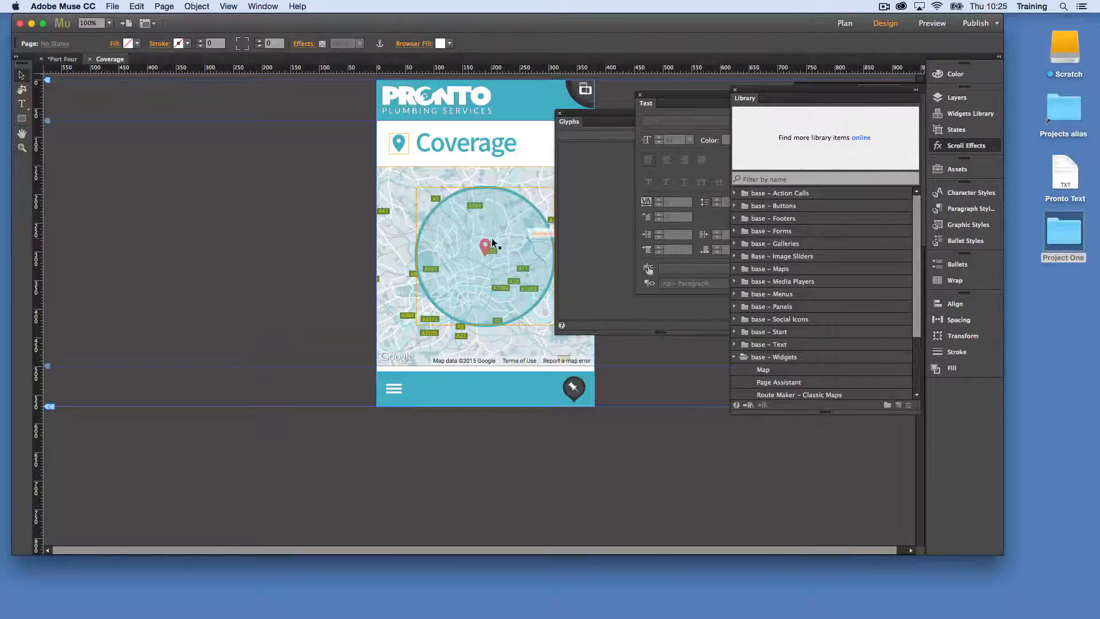
{"action": "left_click", "coordinate": [931, 23]}
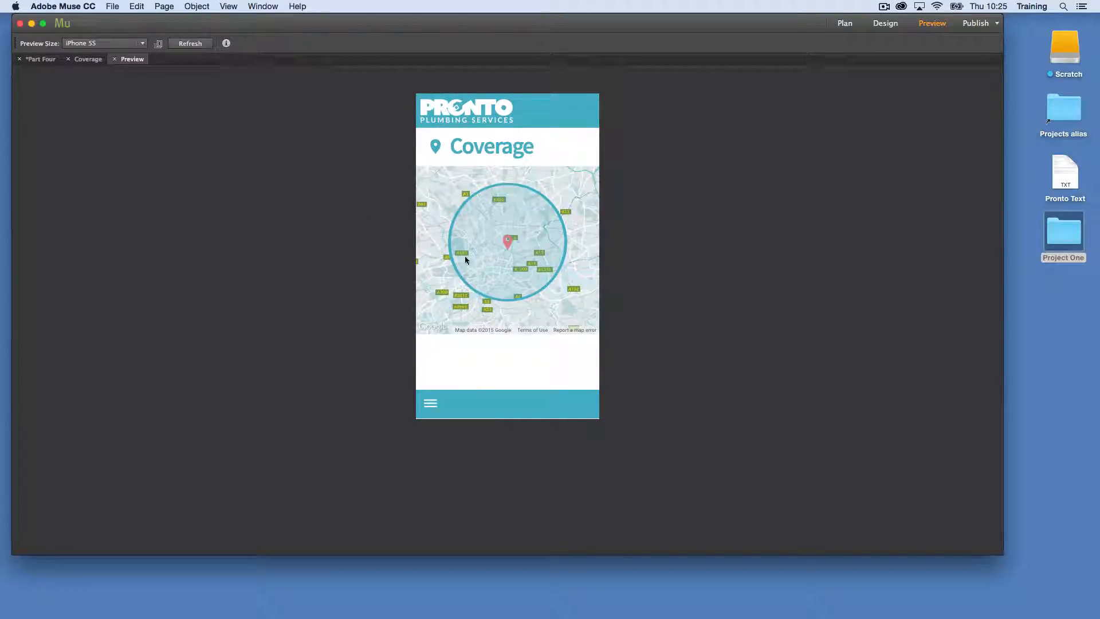
{"action": "left_click", "coordinate": [114, 59]}
Enlarge the circle evenly about its centre to 255 × 255 and move the Glyphs panel clear of the page
{"action": "left_click", "coordinate": [470, 213]}
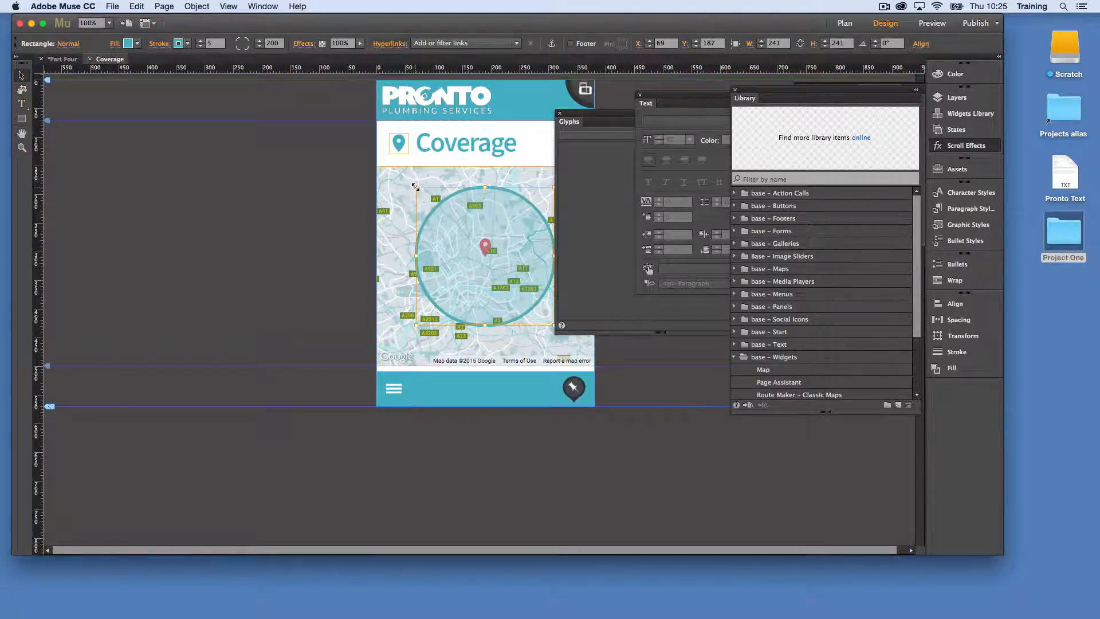
{"action": "left_click_drag", "start_coordinate": [415, 187], "coordinate": [411, 183]}
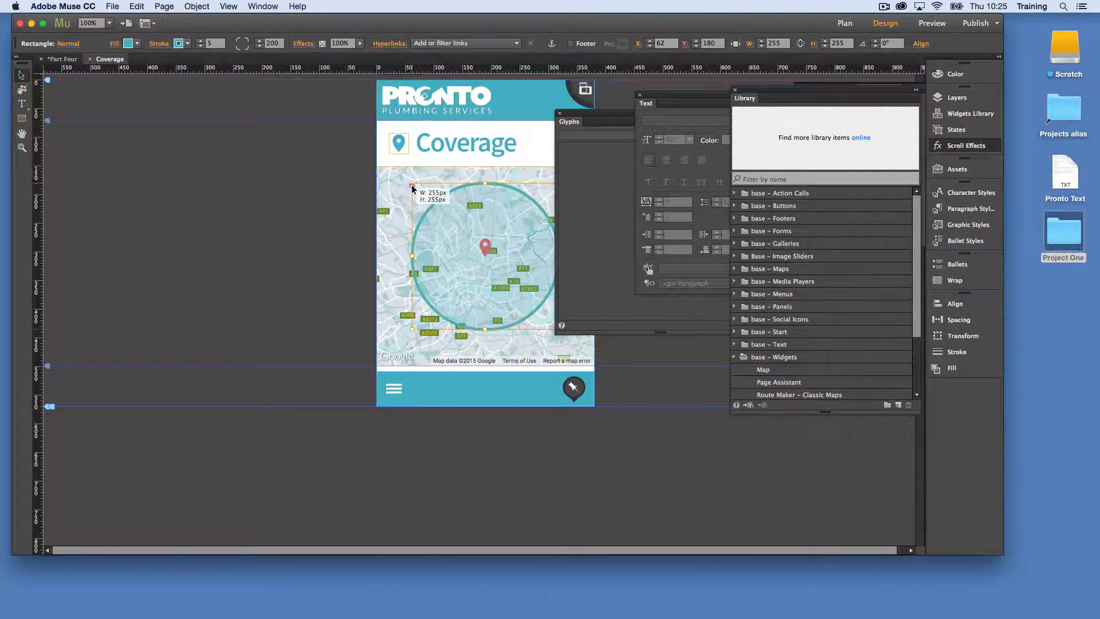
{"action": "left_click", "coordinate": [303, 232]}
{"action": "left_click_drag", "start_coordinate": [589, 119], "coordinate": [708, 123]}
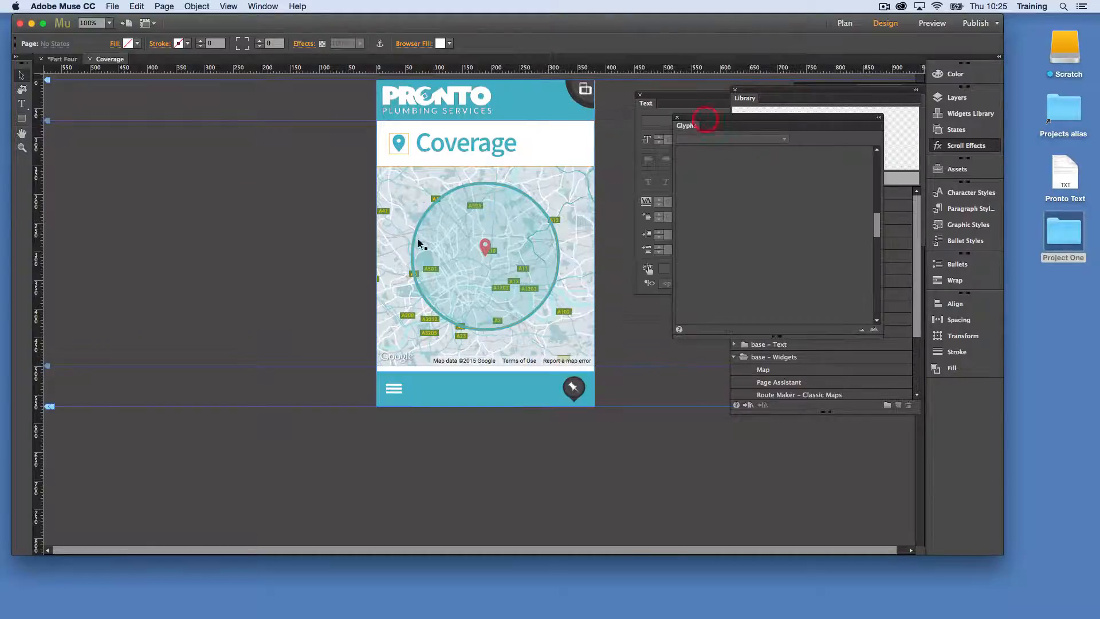
Unlock all objects on the Coverage page
{"action": "left_click", "coordinate": [358, 206]}
{"action": "left_click", "coordinate": [168, 7]}
{"action": "mouse_move", "coordinate": [196, 6]}
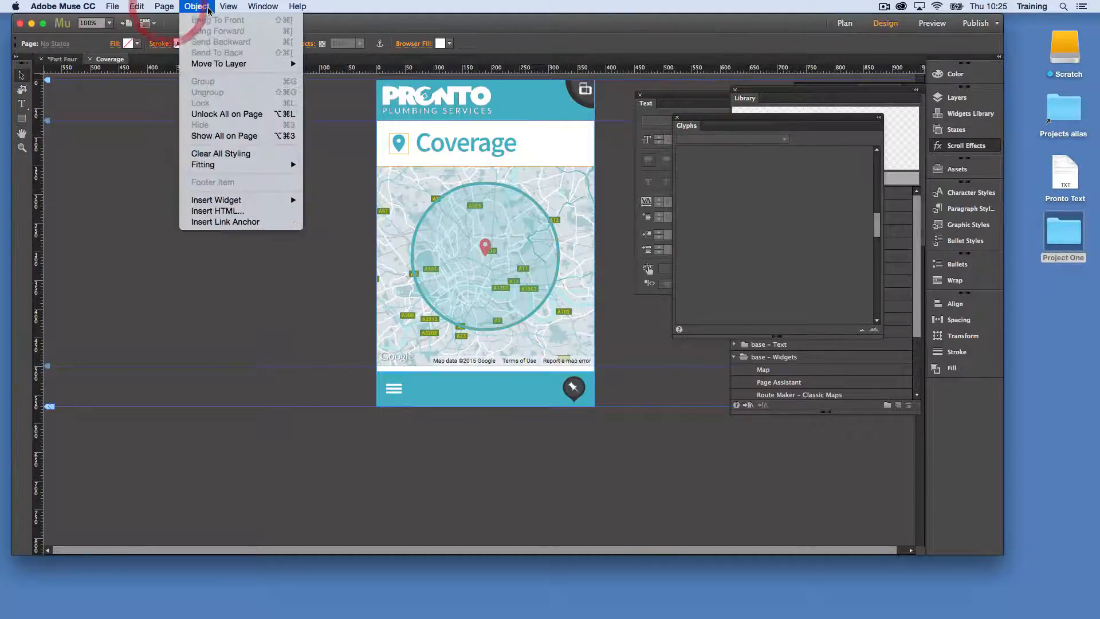
{"action": "left_click", "coordinate": [227, 114]}
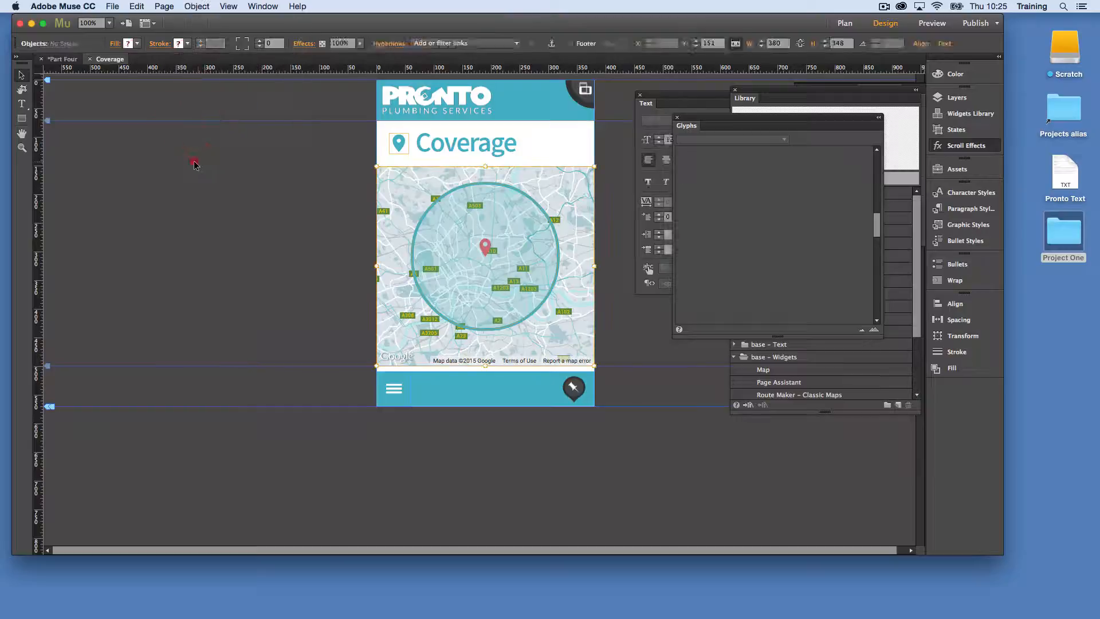
Centre the circle on the map both horizontally and vertically, aligned to the selection
{"action": "left_click", "coordinate": [591, 280]}
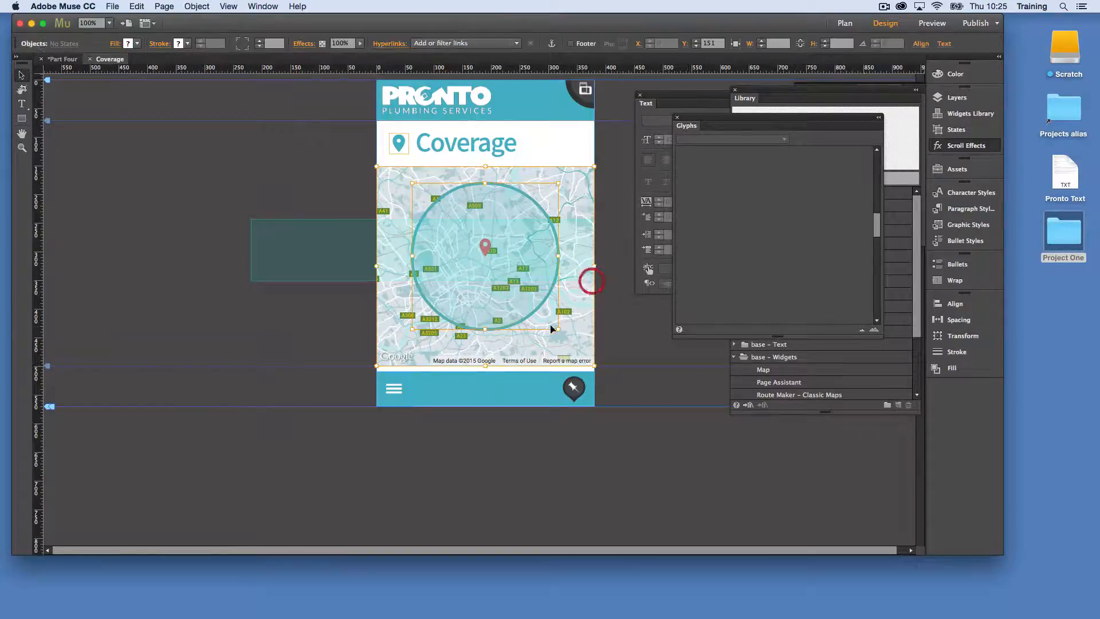
{"action": "left_click", "coordinate": [920, 43]}
{"action": "left_click", "coordinate": [1027, 131]}
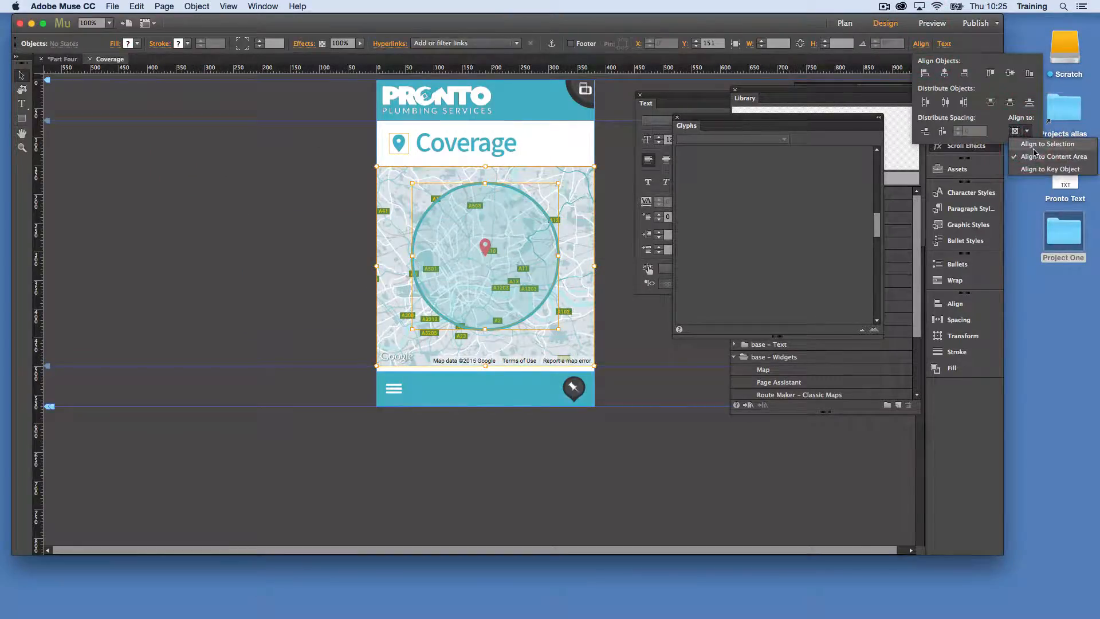
{"action": "left_click", "coordinate": [1034, 148]}
{"action": "left_click", "coordinate": [946, 73]}
{"action": "left_click", "coordinate": [1010, 74]}
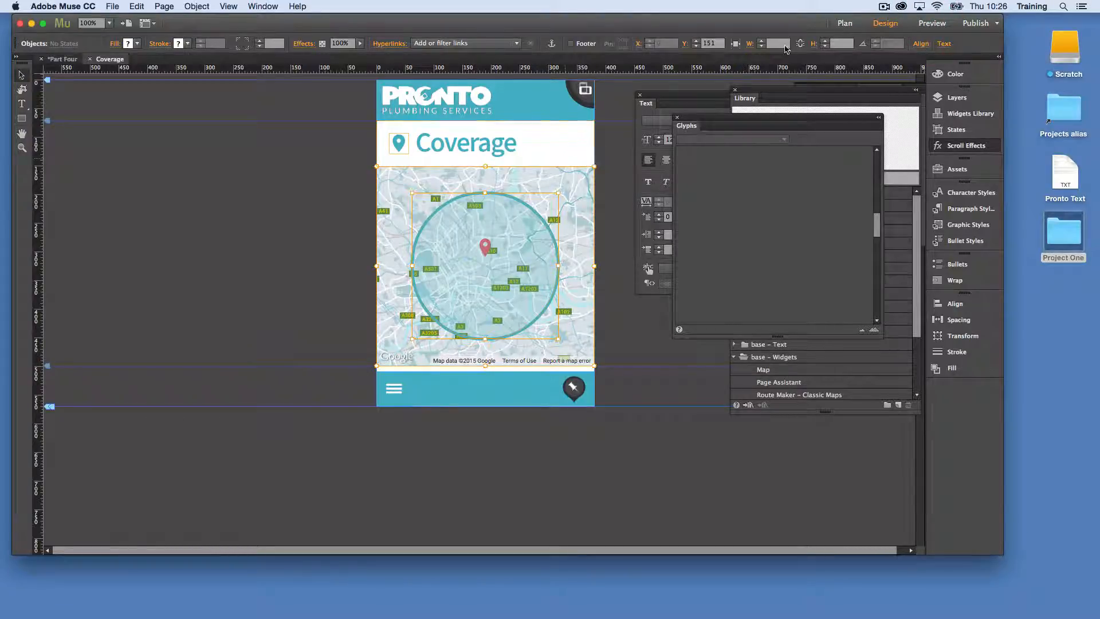
Preview the Coverage page at iPhone 5S size to check the circle's placement over the map
{"action": "left_click", "coordinate": [929, 23]}
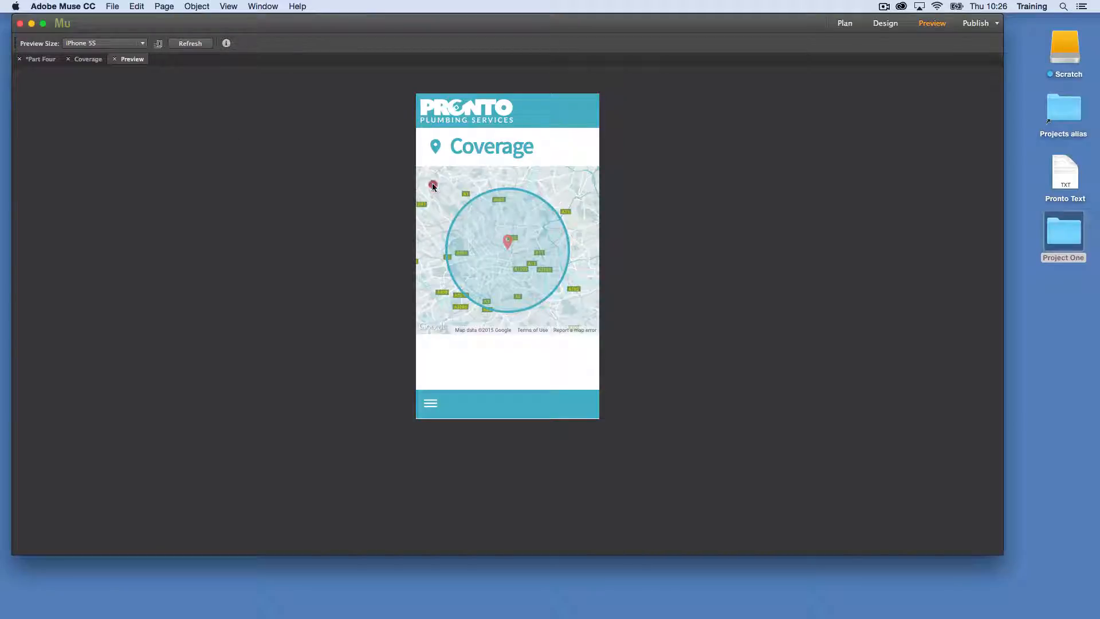
{"action": "mouse_move", "coordinate": [597, 251]}
{"action": "left_mouse_down"}
{"action": "mouse_move", "coordinate": [587, 243]}
{"action": "mouse_move", "coordinate": [568, 268]}
{"action": "left_mouse_up"}
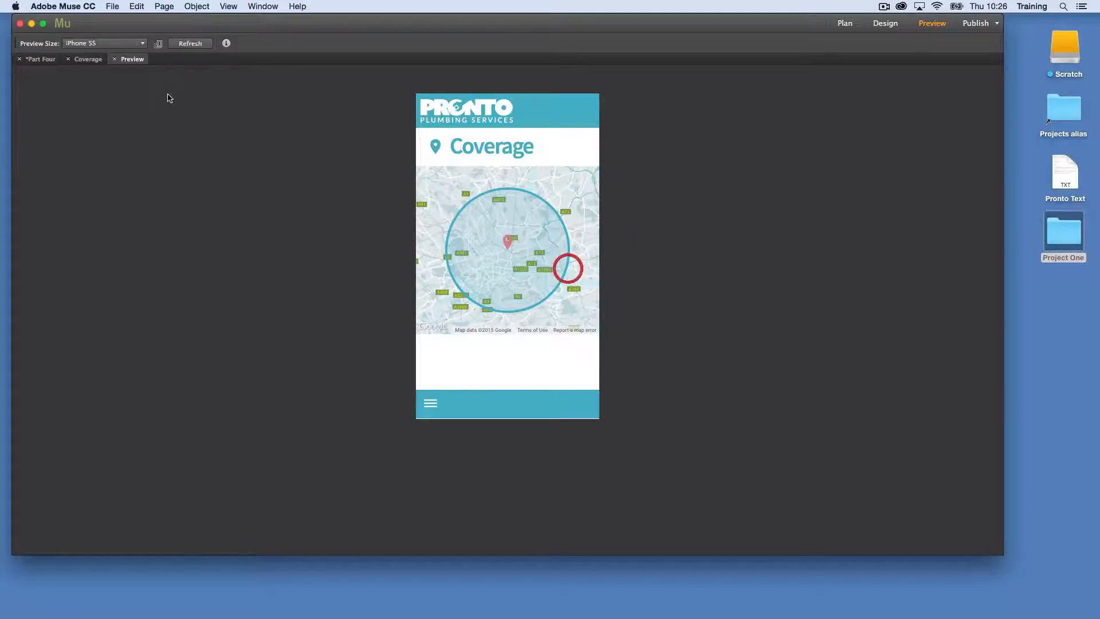
{"action": "left_click", "coordinate": [115, 60]}
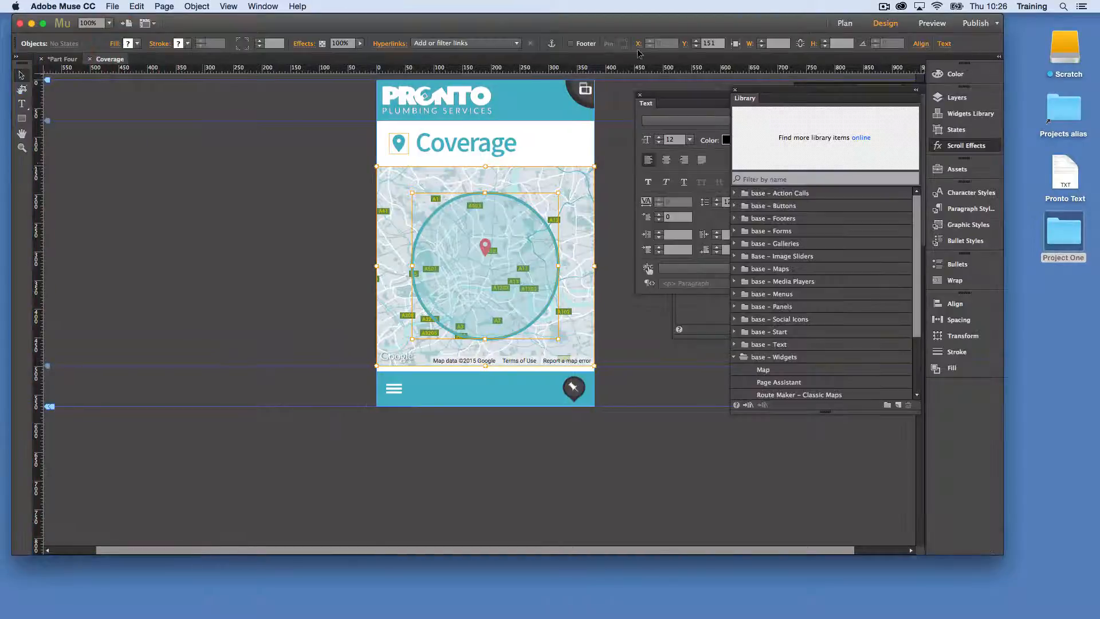
{"action": "left_click", "coordinate": [884, 8]}
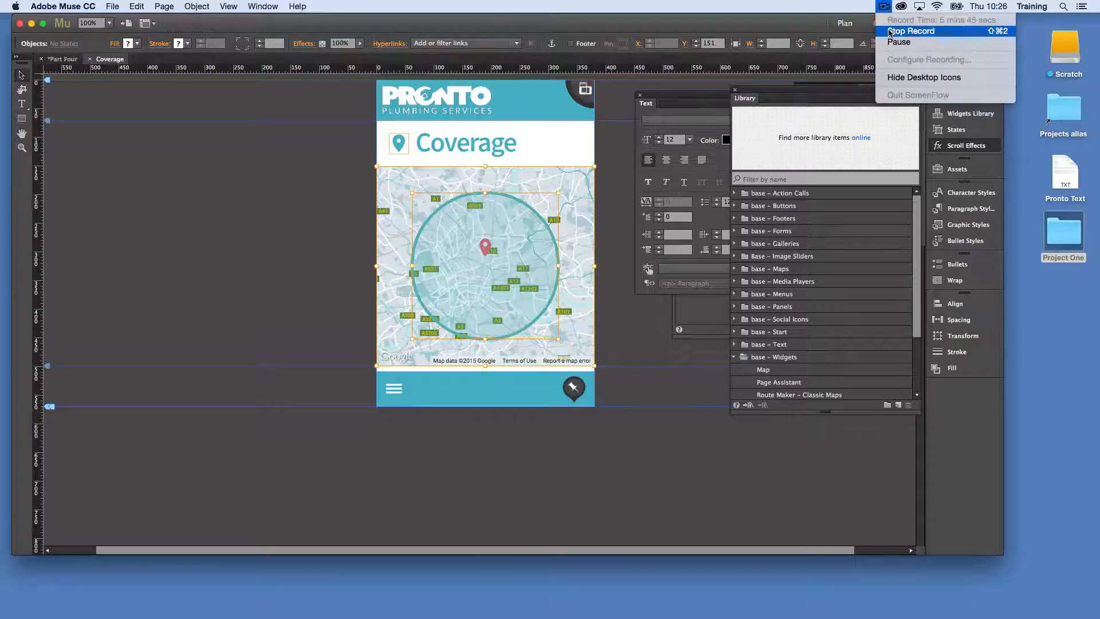
{"action": "left_click", "coordinate": [890, 32]}
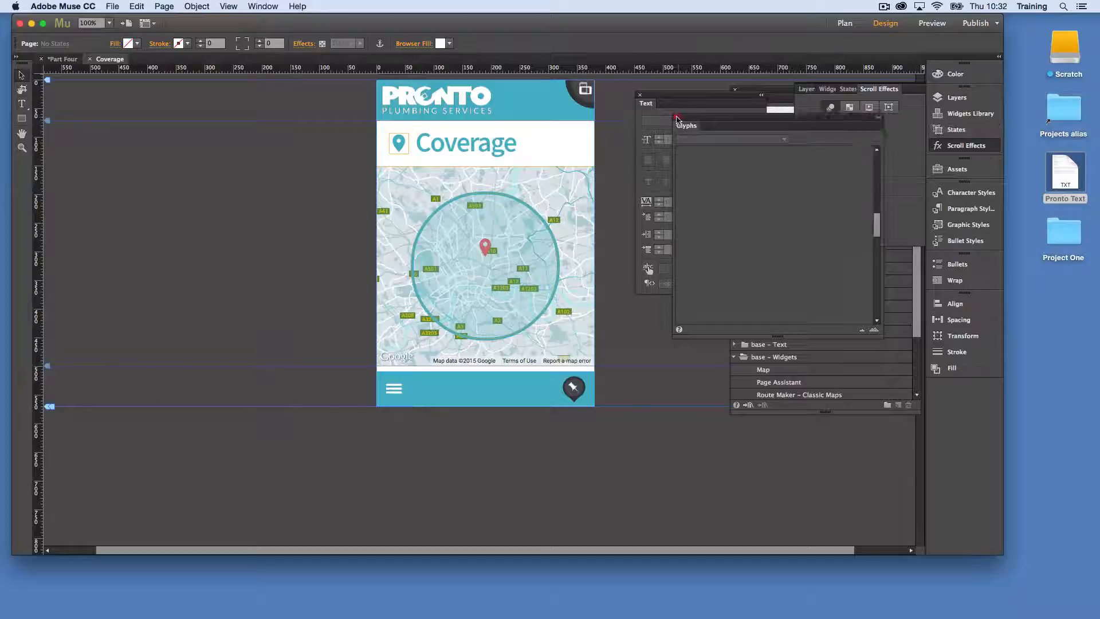
Close the Glyphs panel and dock the Text panel with the collapsed panels above Layers
{"action": "left_click", "coordinate": [677, 117]}
{"action": "left_click_drag", "start_coordinate": [674, 98], "coordinate": [968, 96]}
Preview the text items in the base – Text library folder and place the Bullets item on the page below the map
{"action": "left_click", "coordinate": [758, 347]}
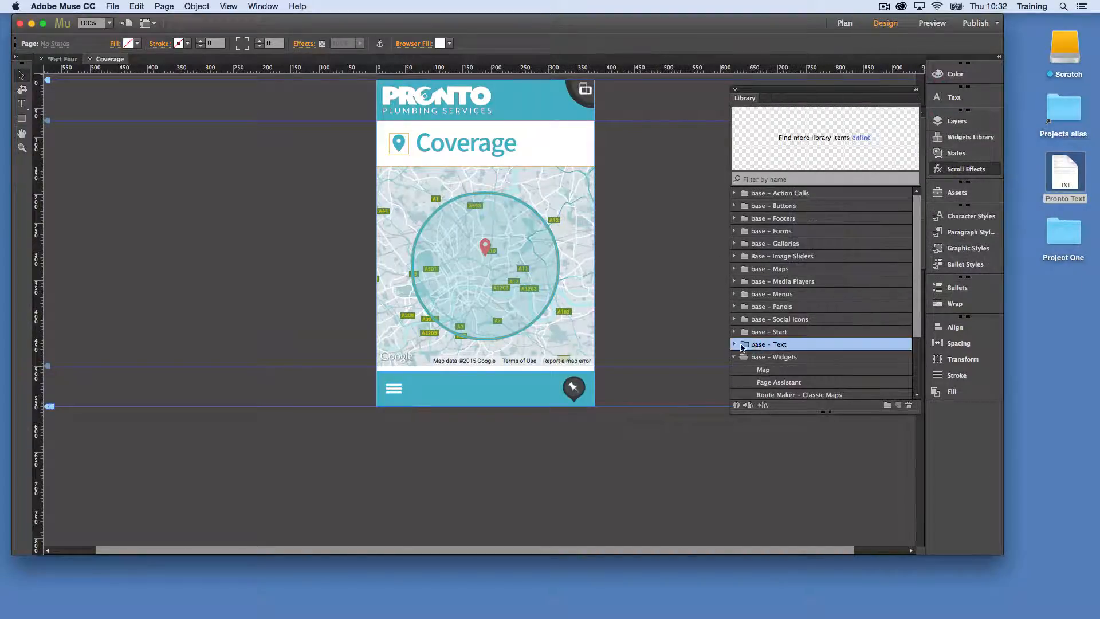
{"action": "left_click", "coordinate": [734, 345]}
{"action": "scroll", "coordinate": [752, 372], "scroll_direction": "down", "scroll_amount": 2}
{"action": "scroll", "coordinate": [752, 373], "scroll_direction": "down", "scroll_amount": 3}
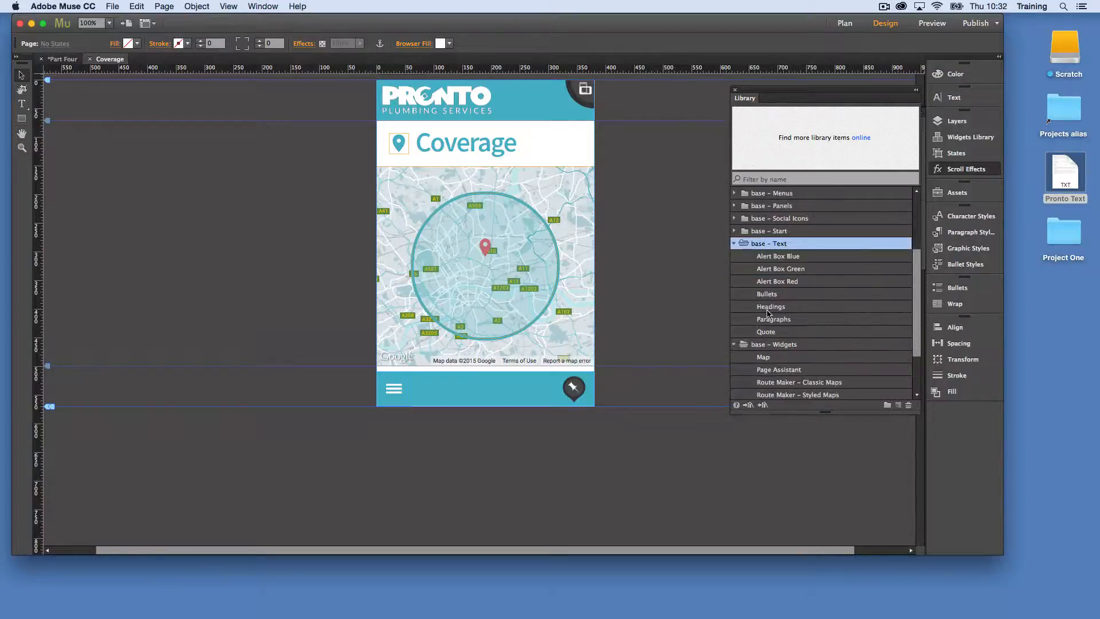
{"action": "left_click", "coordinate": [756, 319]}
{"action": "left_click", "coordinate": [757, 309]}
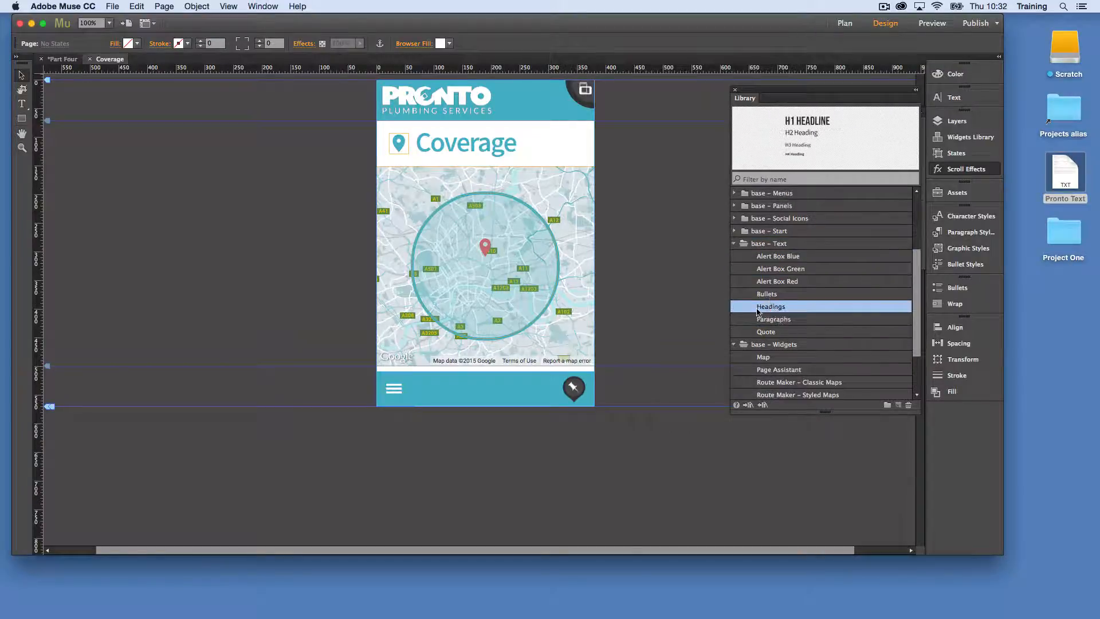
{"action": "left_click", "coordinate": [785, 319]}
{"action": "left_click", "coordinate": [784, 332]}
{"action": "left_click", "coordinate": [787, 321]}
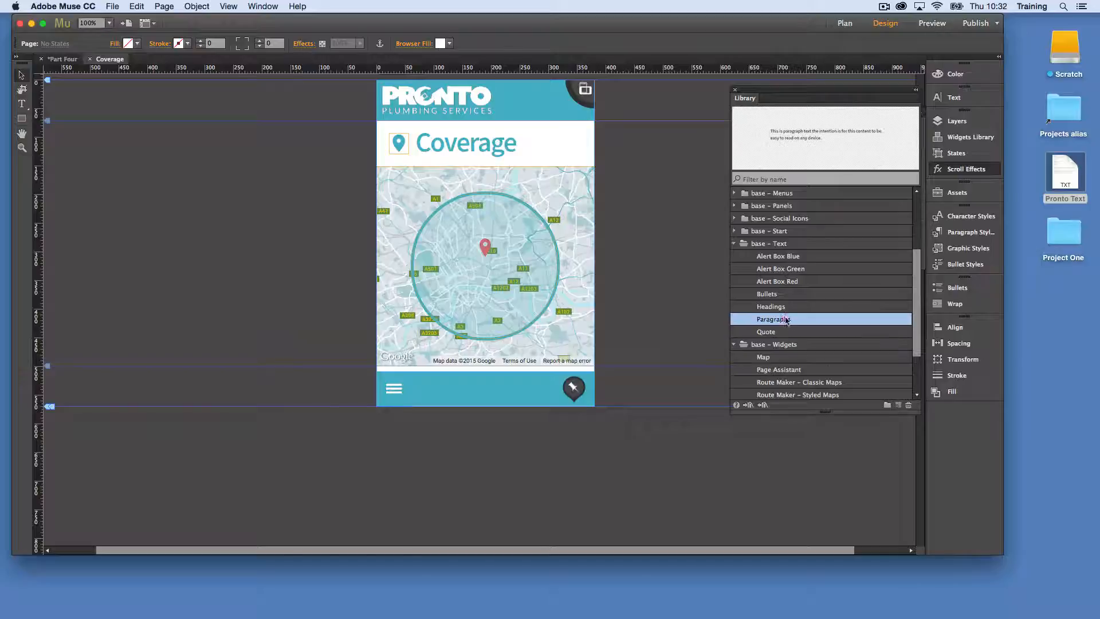
{"action": "left_click", "coordinate": [785, 296]}
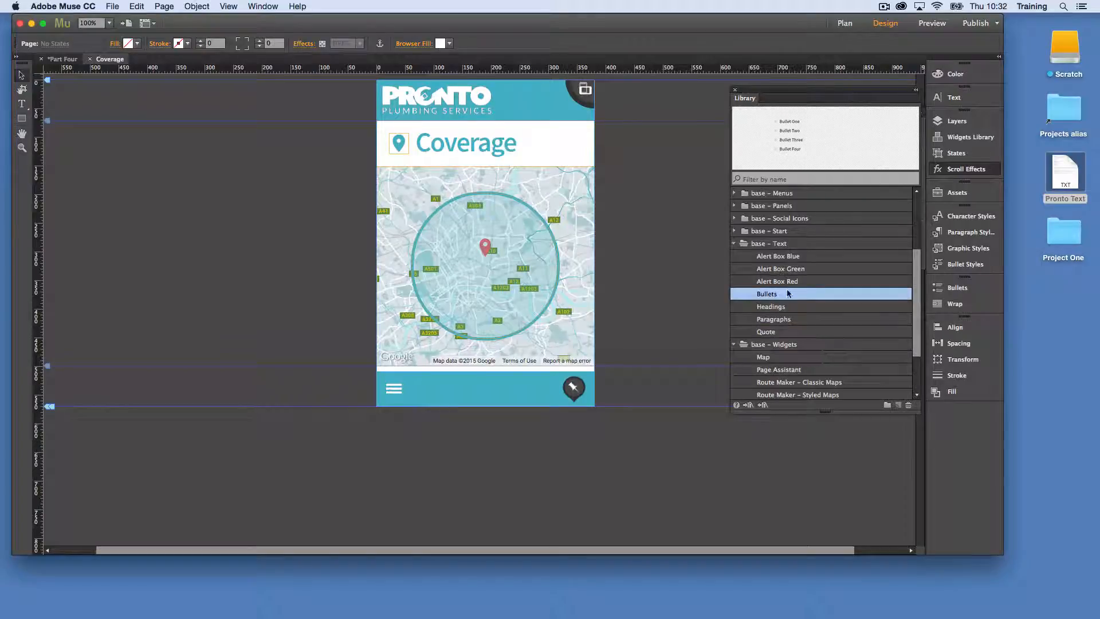
{"action": "left_click_drag", "start_coordinate": [788, 294], "coordinate": [412, 439]}
Place the Headings library item below the map and delete its H1 Headline line
{"action": "left_click", "coordinate": [788, 309]}
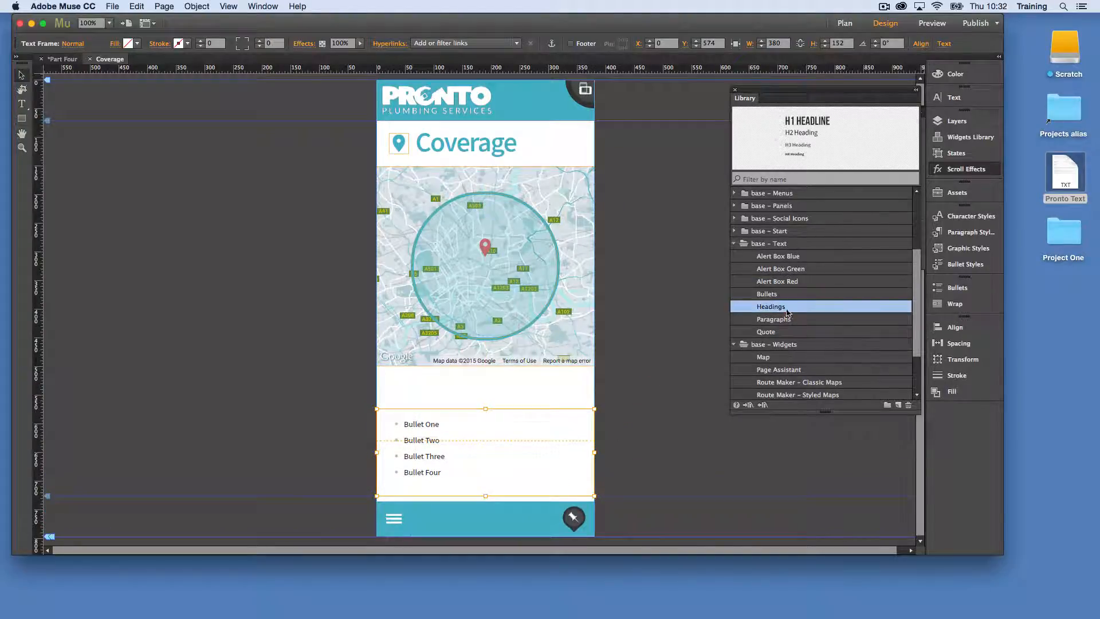
{"action": "left_click_drag", "start_coordinate": [824, 129], "coordinate": [431, 380]}
{"action": "double_click", "coordinate": [634, 407]}
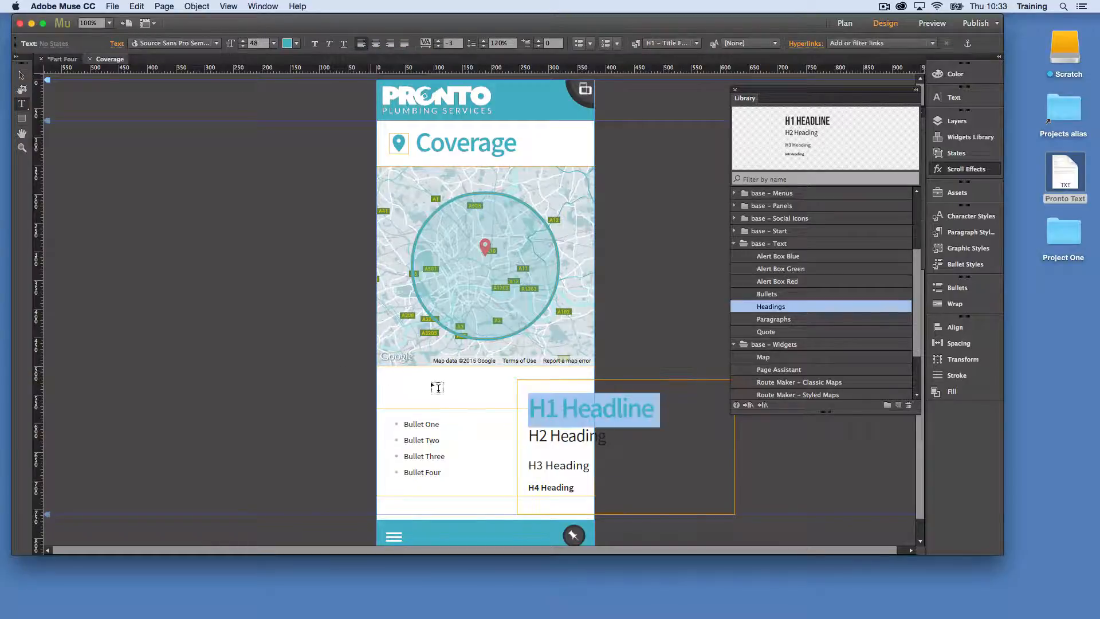
{"action": "key", "text": "BackSpace"}
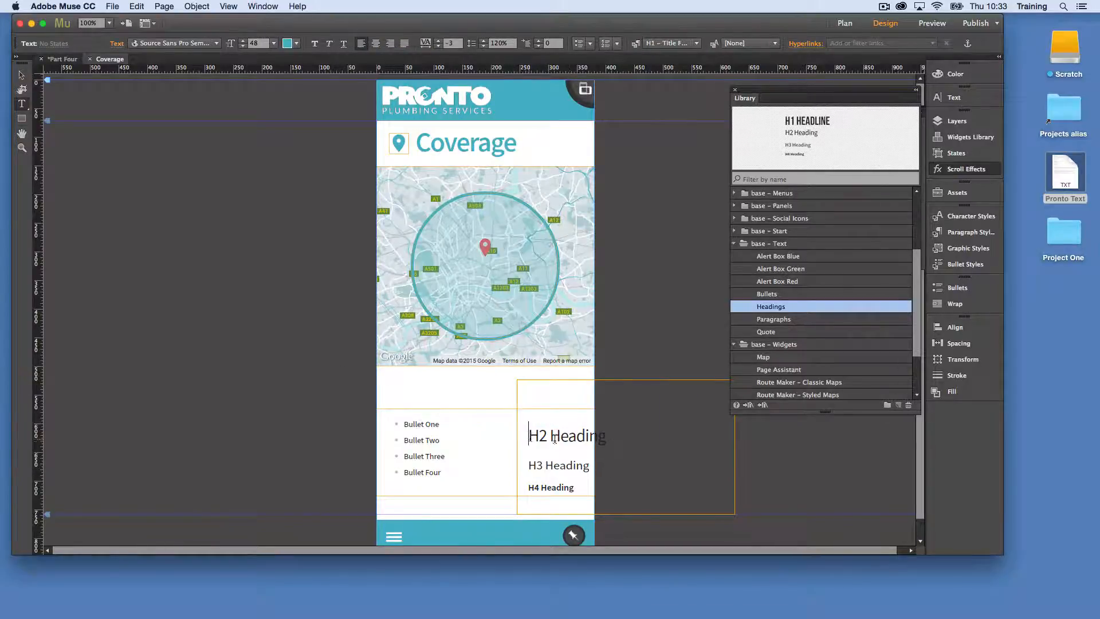
{"action": "key", "text": "BackSpace"}
Delete the H4 and H2 heading lines with their blank line so only the H3 heading remains in the frame
{"action": "triple_click", "coordinate": [536, 436]}
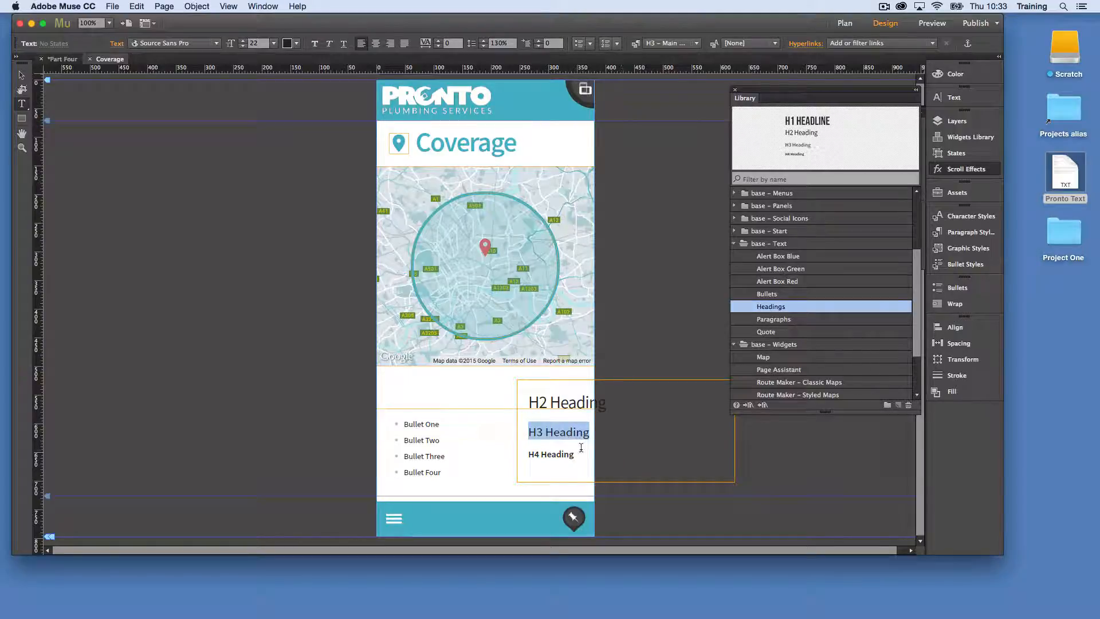
{"action": "left_click_drag", "start_coordinate": [572, 454], "coordinate": [495, 451]}
{"action": "key", "text": "BackSpace"}
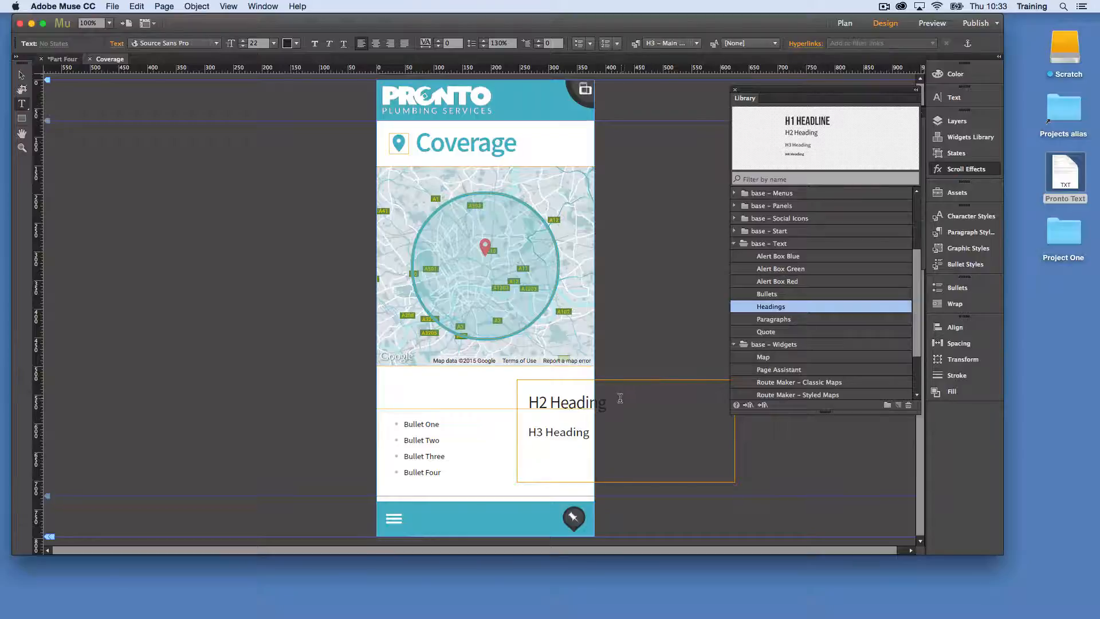
{"action": "left_click_drag", "start_coordinate": [619, 396], "coordinate": [491, 396]}
{"action": "key", "text": "BackSpace"}
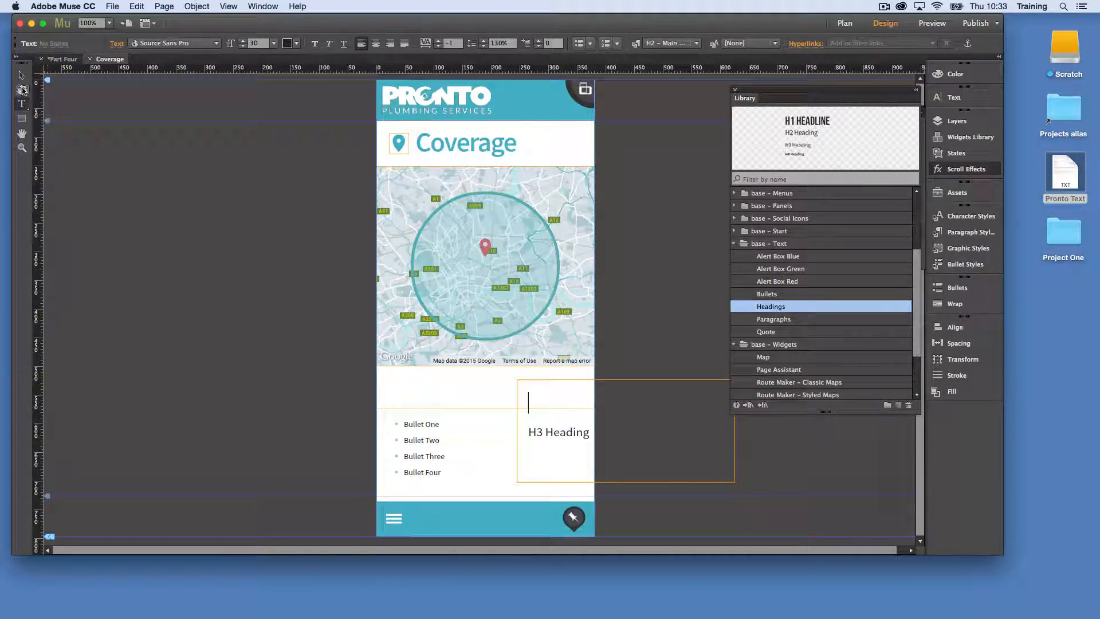
{"action": "left_click", "coordinate": [530, 431]}
{"action": "key", "text": "BackSpace"}
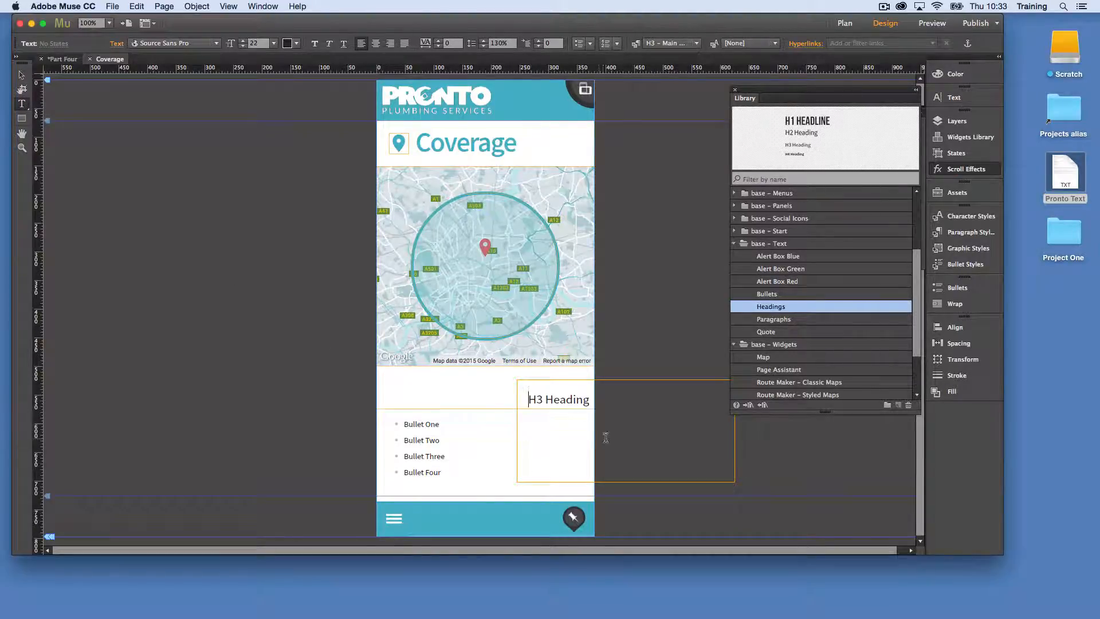
Shorten the H3 heading frame to a height of 83 and show the paragraph styles
{"action": "left_click", "coordinate": [23, 75]}
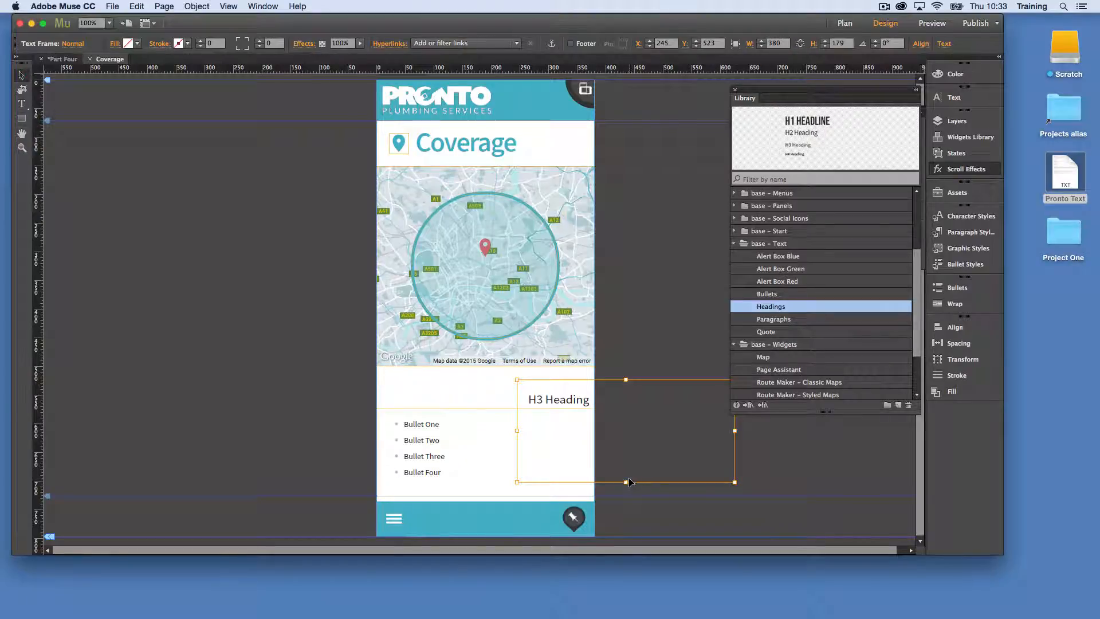
{"action": "left_click_drag", "start_coordinate": [624, 482], "coordinate": [625, 427]}
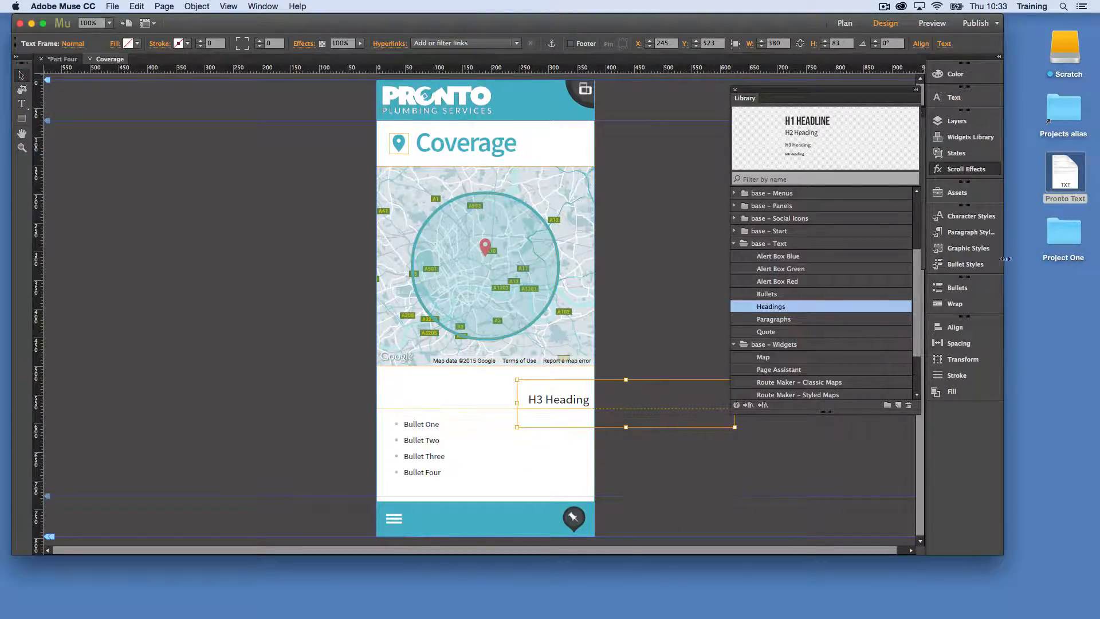
{"action": "left_click", "coordinate": [969, 232]}
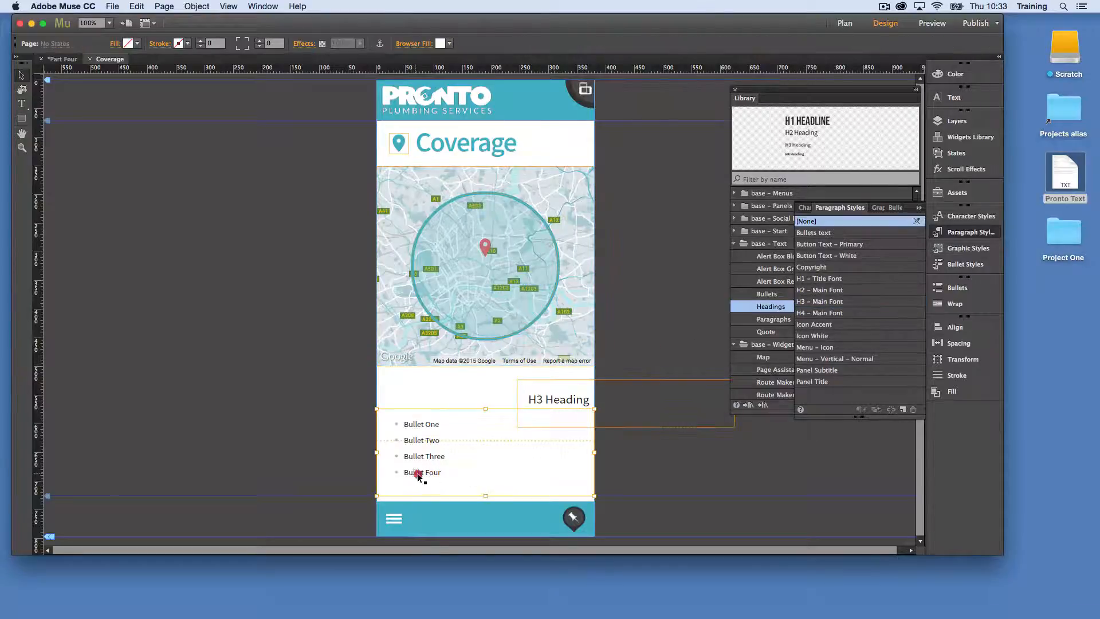
Move the heading frame directly beneath the map at X -1, Y 499, and move the bullets frame down to about Y 740
{"action": "left_click", "coordinate": [451, 480]}
{"action": "left_click_drag", "start_coordinate": [450, 480], "coordinate": [450, 531]}
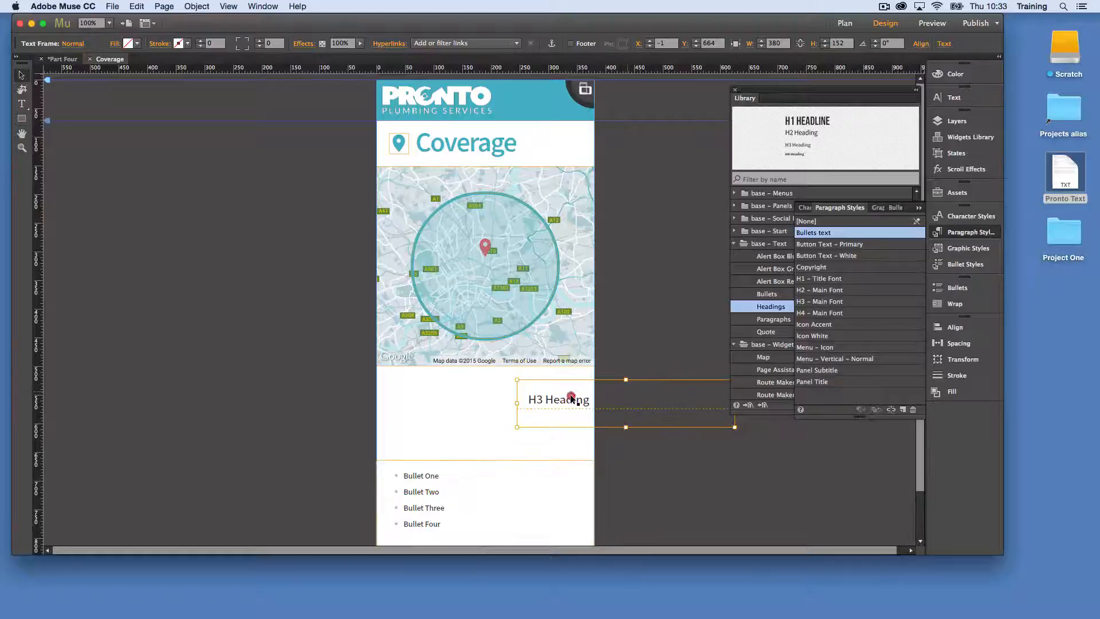
{"action": "left_click_drag", "start_coordinate": [630, 391], "coordinate": [489, 378]}
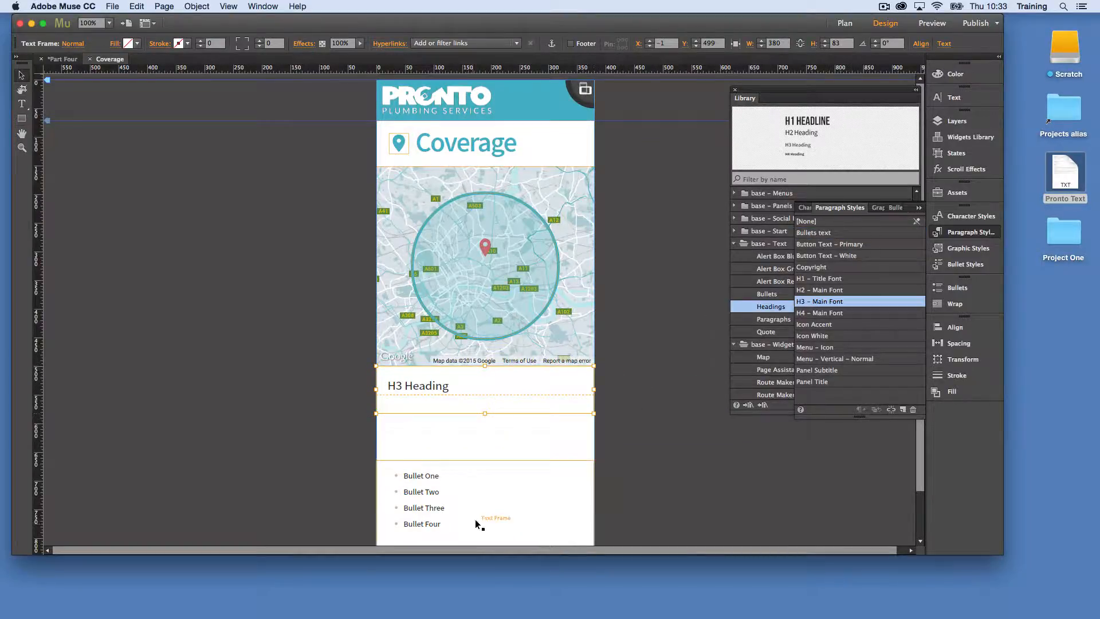
{"action": "left_click", "coordinate": [484, 494]}
{"action": "left_click_drag", "start_coordinate": [481, 484], "coordinate": [479, 520]}
Place the Paragraphs library item above the bullets, copy its sample text and delete the placed frame
{"action": "left_click", "coordinate": [736, 285]}
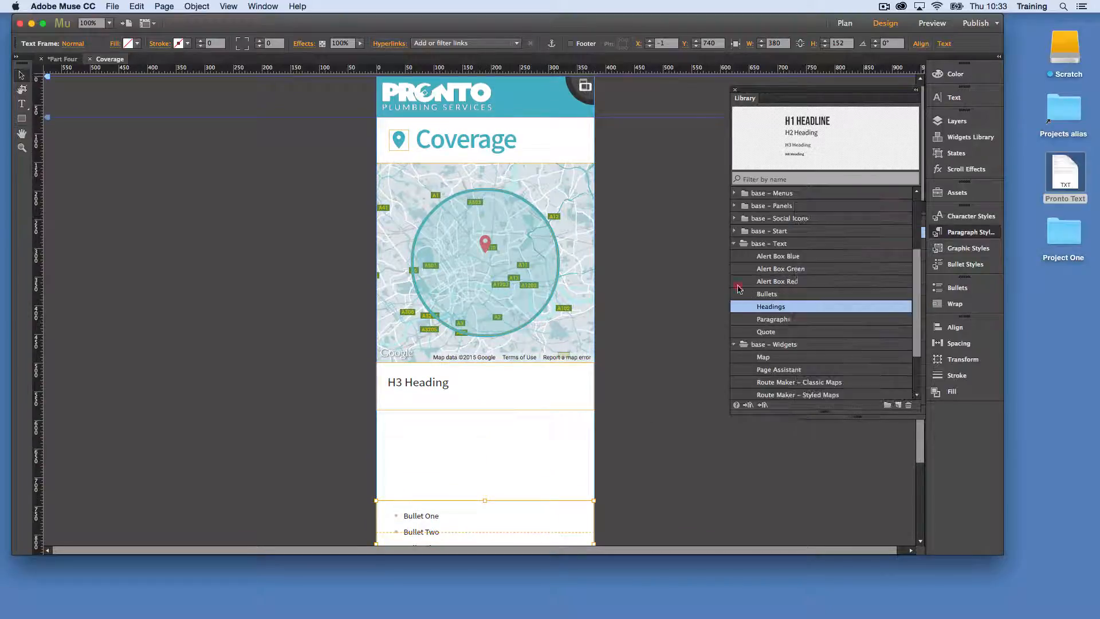
{"action": "left_click", "coordinate": [776, 319]}
{"action": "left_click_drag", "start_coordinate": [827, 121], "coordinate": [432, 457]}
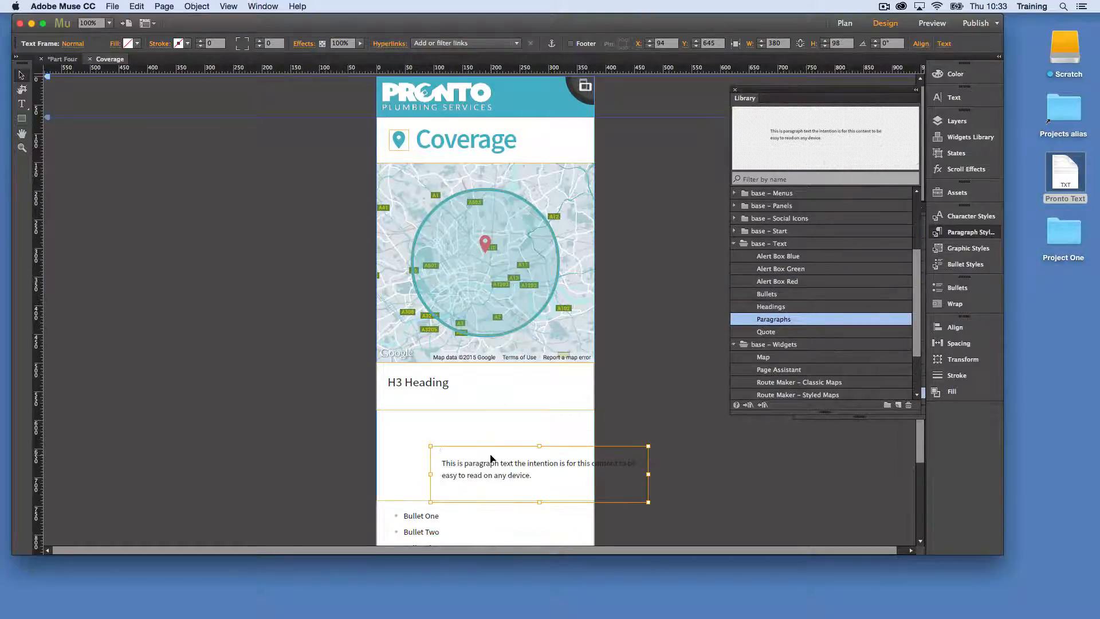
{"action": "triple_click", "coordinate": [494, 455]}
{"action": "key", "text": "super+c"}
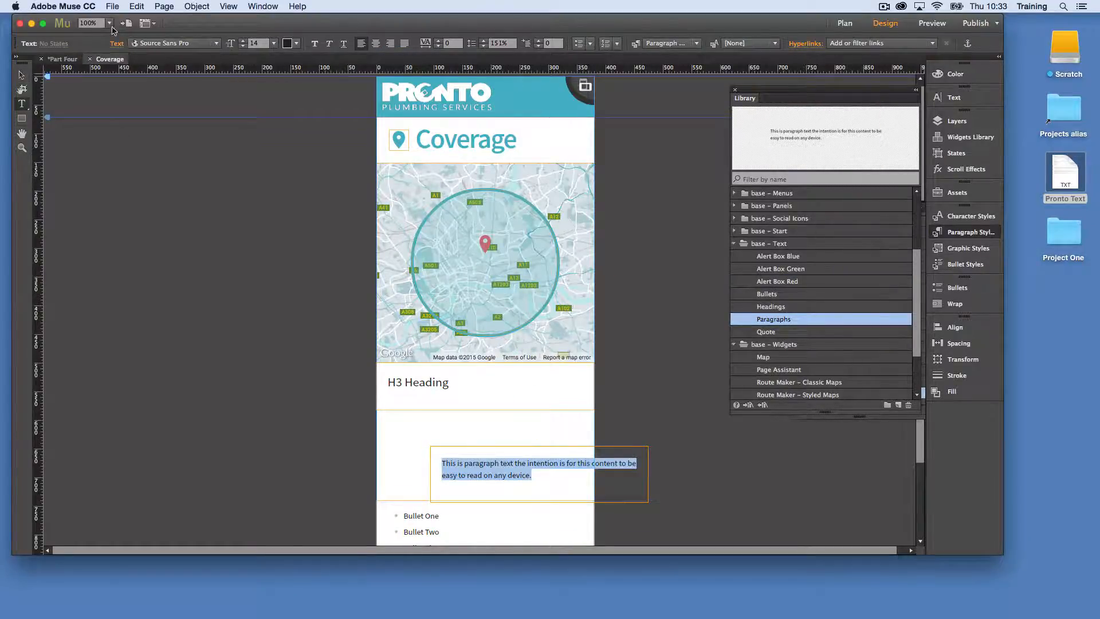
{"action": "left_click", "coordinate": [22, 75]}
{"action": "key", "text": "Delete"}
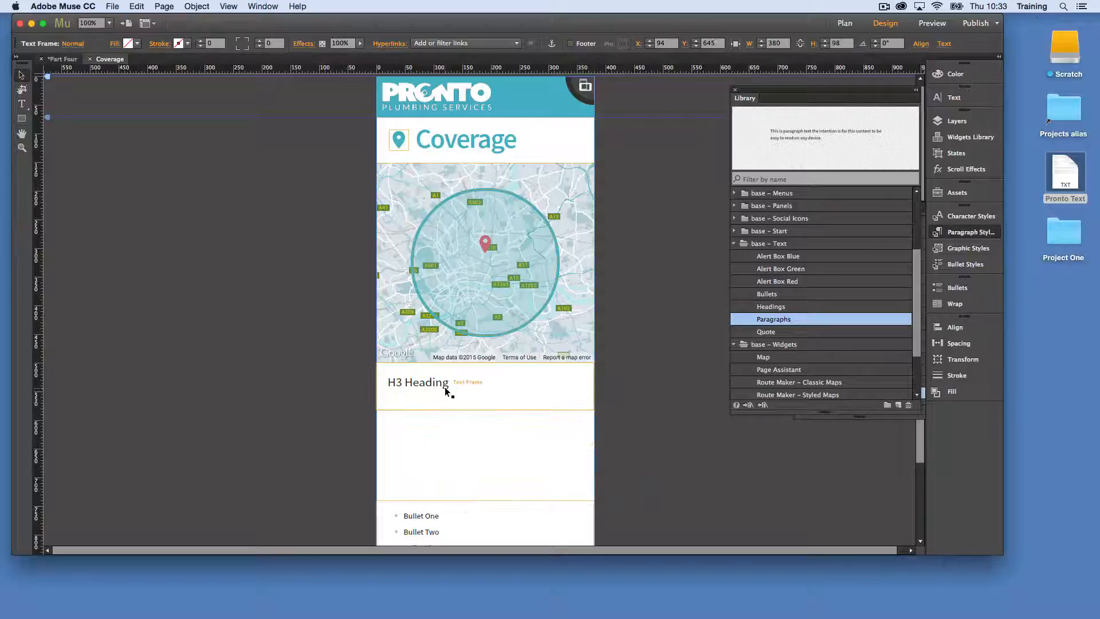
Paste the copied sample paragraph on a new line under the H3 heading in the same text frame
{"action": "key", "text": "t"}
{"action": "left_click", "coordinate": [469, 384]}
{"action": "key", "text": "Return"}
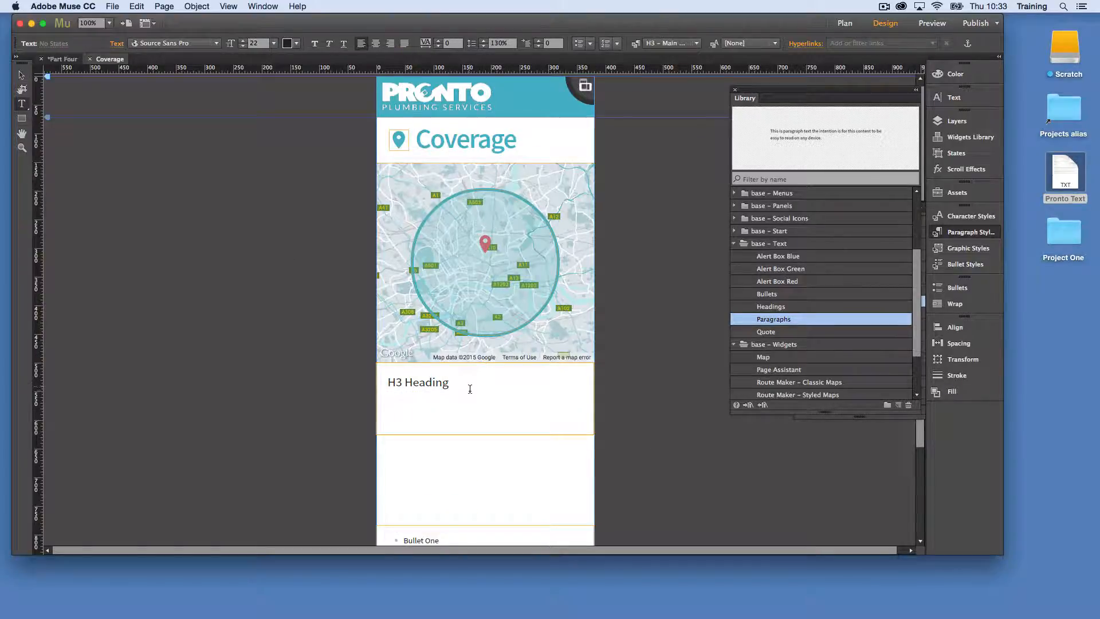
{"action": "key", "text": "super+v"}
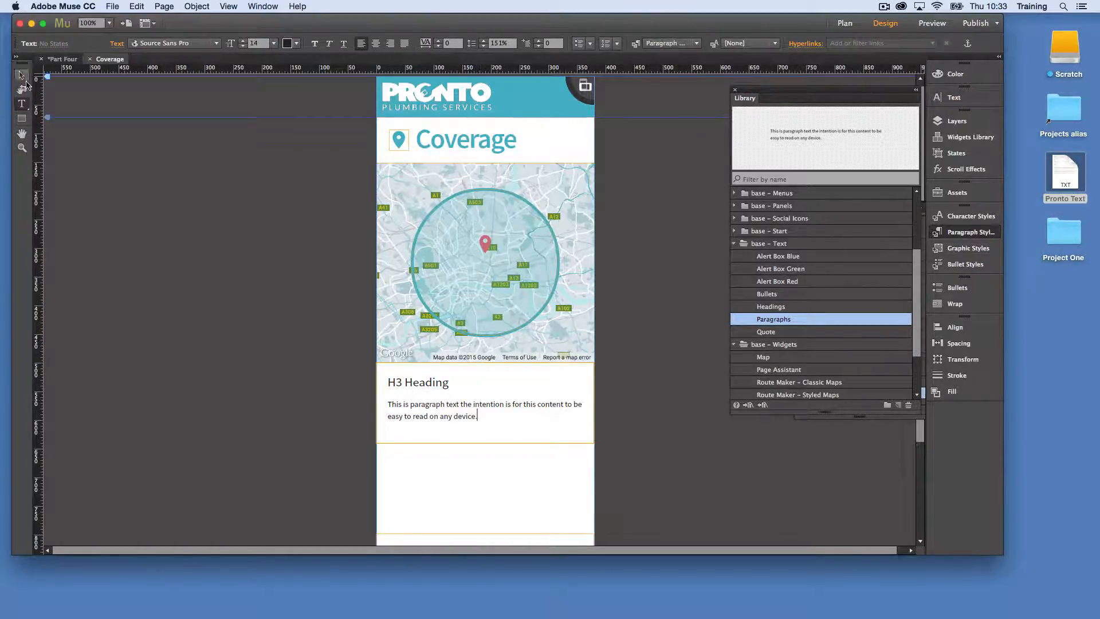
{"action": "left_click", "coordinate": [21, 75]}
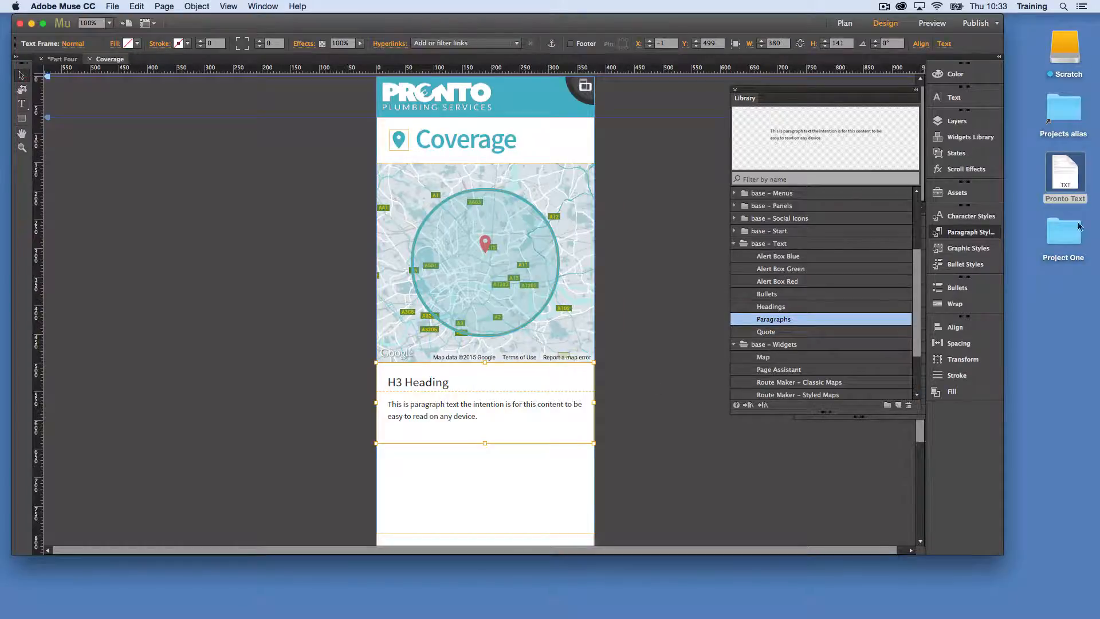
Open the Pronto Text file in TextEdit and copy the "Local Coverage" line
{"action": "double_click", "coordinate": [1066, 171]}
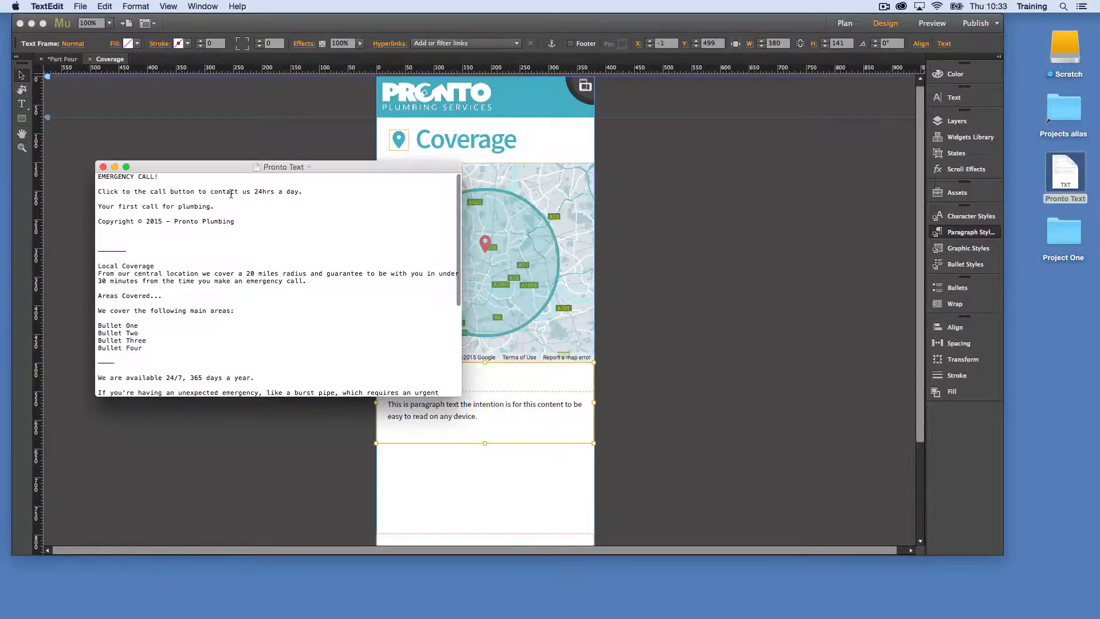
{"action": "left_click_drag", "start_coordinate": [177, 264], "coordinate": [63, 259]}
{"action": "left_click", "coordinate": [119, 260]}
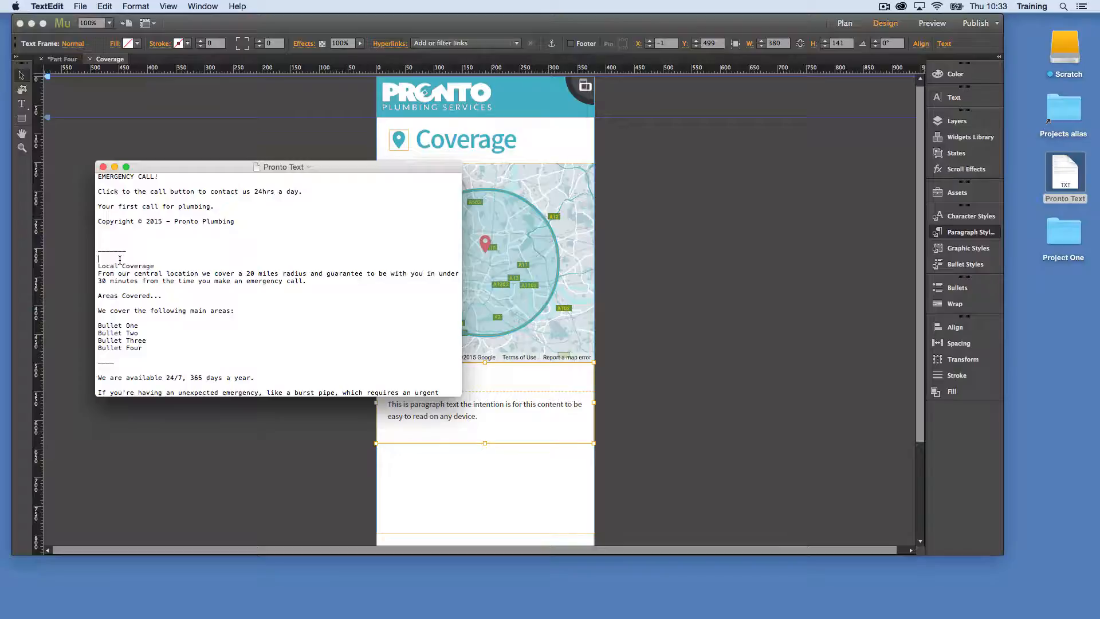
{"action": "left_click_drag", "start_coordinate": [155, 266], "coordinate": [96, 266]}
{"action": "key", "text": "super+c"}
Back in Adobe Muse, try to replace the entire H3 heading line with the copied text, and undo the paste
{"action": "left_click", "coordinate": [493, 407]}
{"action": "triple_click", "coordinate": [424, 381]}
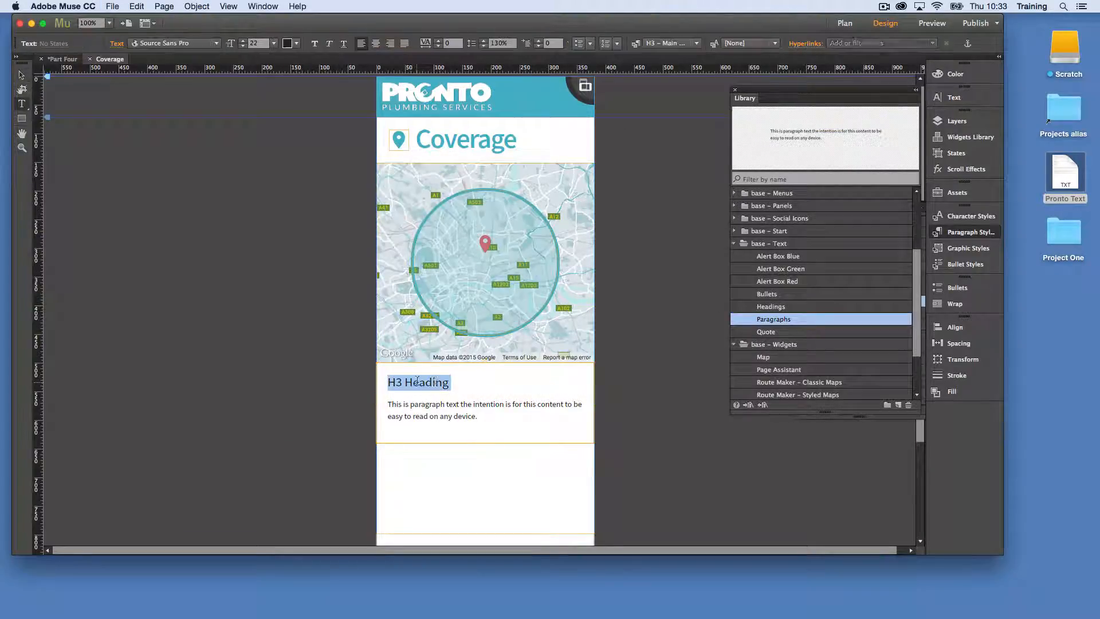
{"action": "key", "text": "super+v"}
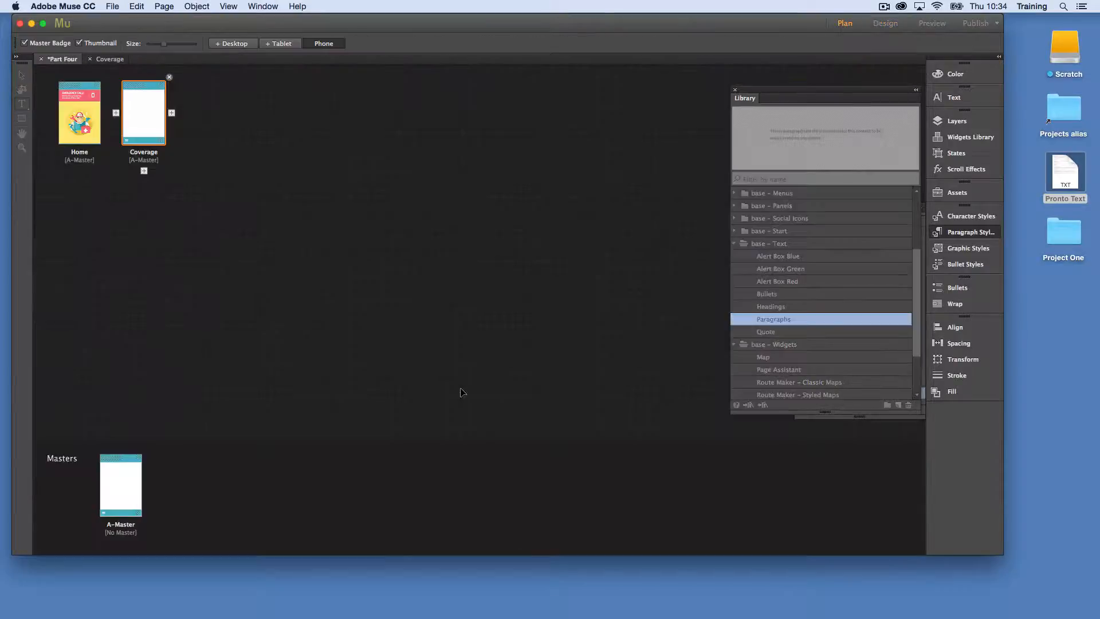
{"action": "key", "text": "super+m"}
{"action": "double_click", "coordinate": [146, 94]}
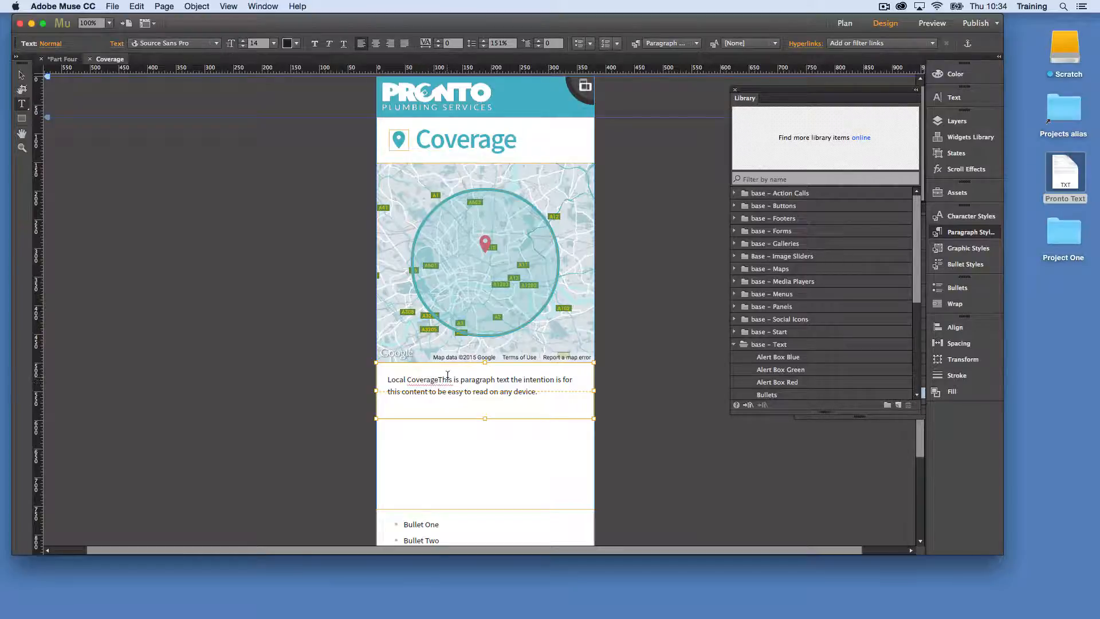
{"action": "key", "text": "super+z"}
{"action": "left_click", "coordinate": [449, 382]}
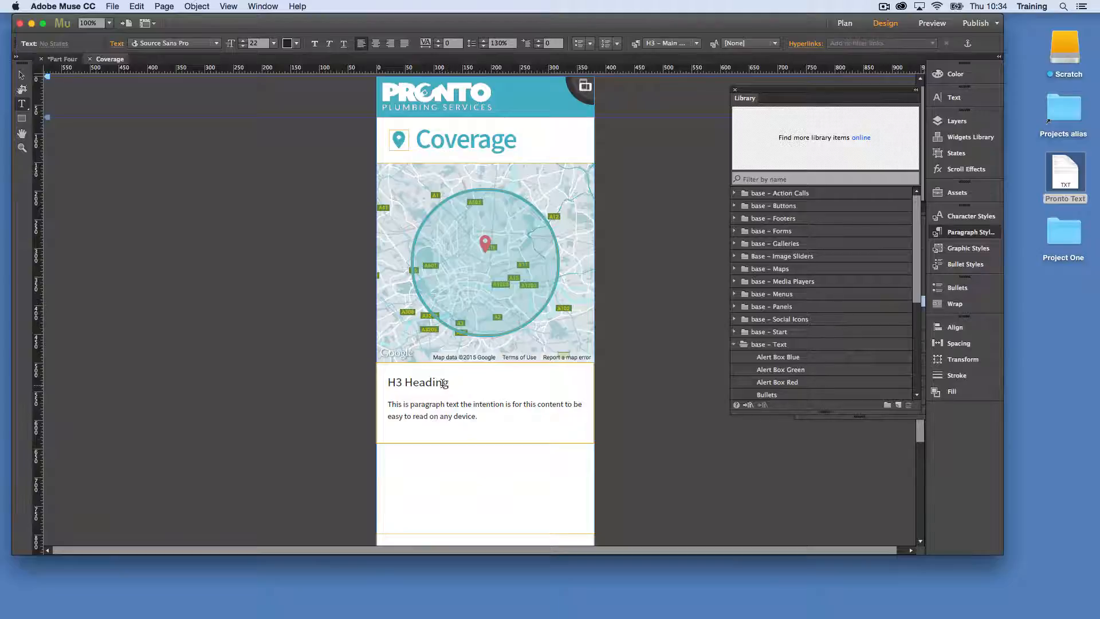
Replace the H3 heading's wording with "Local Coverage" without overwriting its line ending, removing the leftover letter
{"action": "left_click_drag", "start_coordinate": [443, 383], "coordinate": [386, 383]}
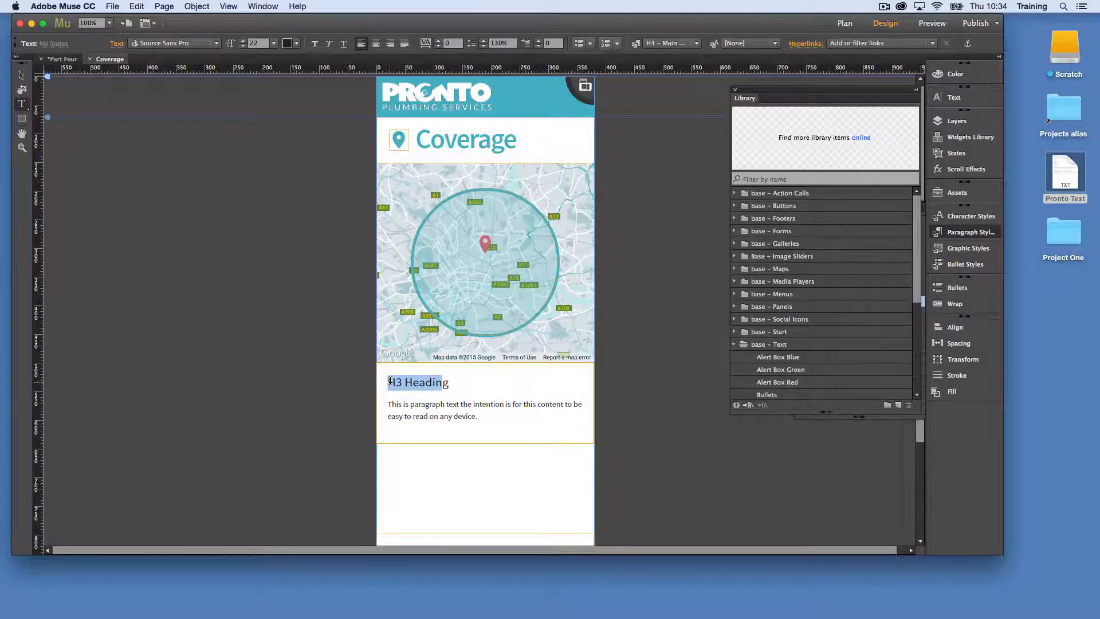
{"action": "key", "text": "super+v"}
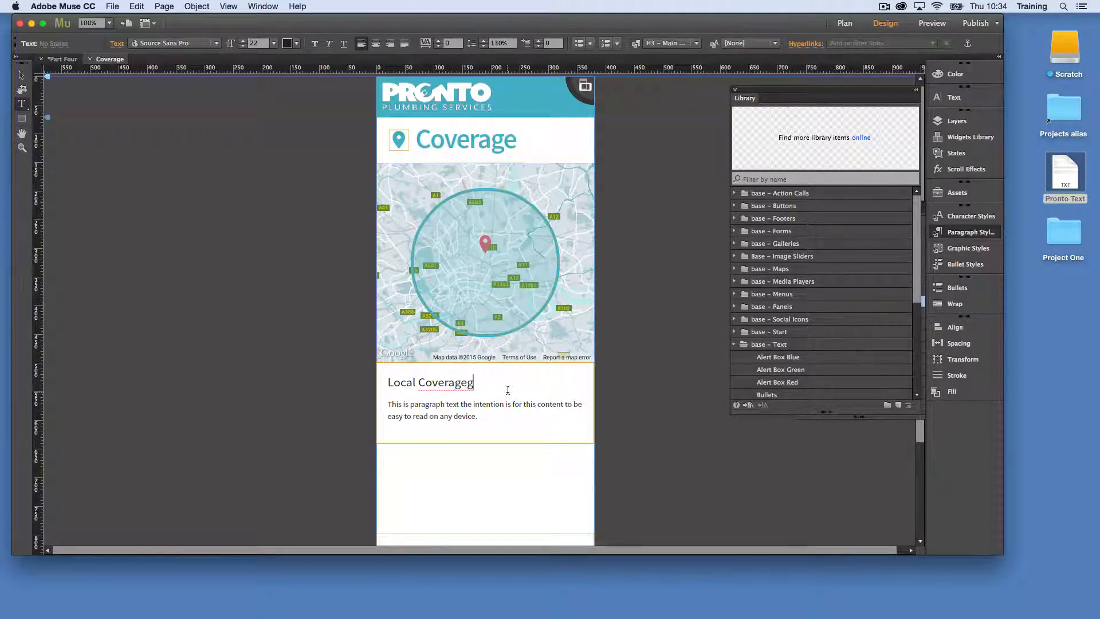
{"action": "key", "text": "BackSpace"}
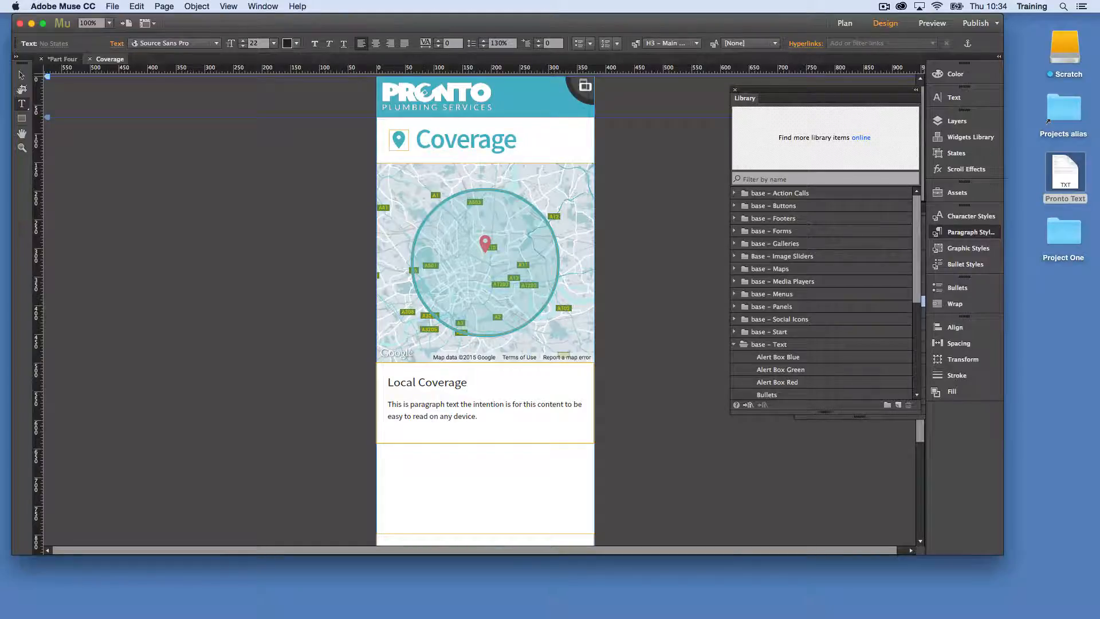
Open the Pronto Text file in TextEdit and copy the text from "From our central location" through "We cover the following main areas:"
{"action": "double_click", "coordinate": [1050, 165]}
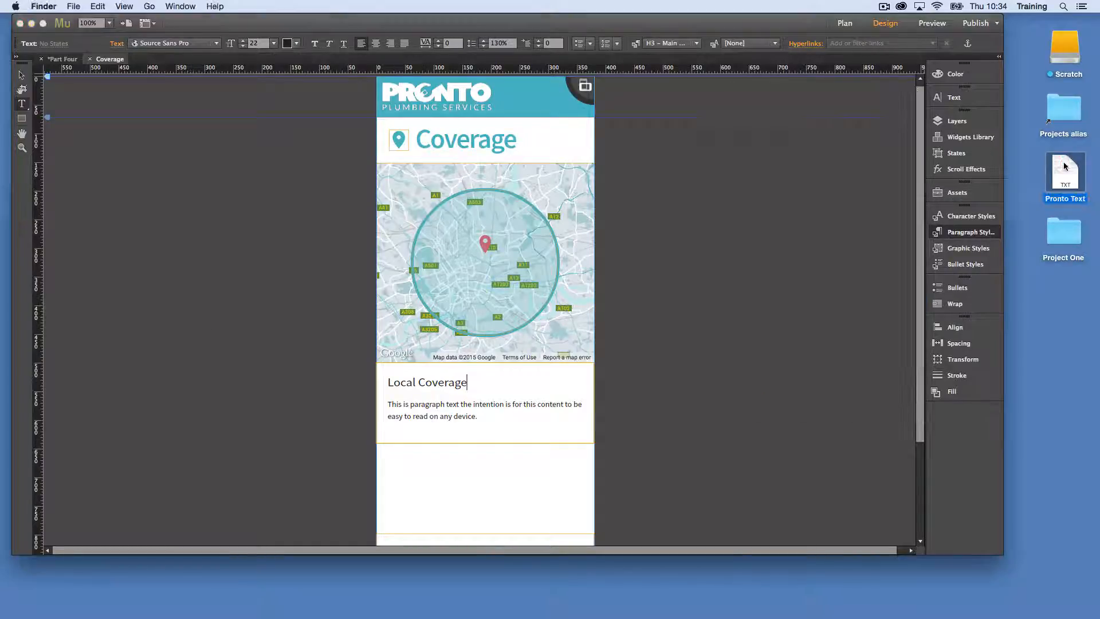
{"action": "left_click", "coordinate": [239, 274]}
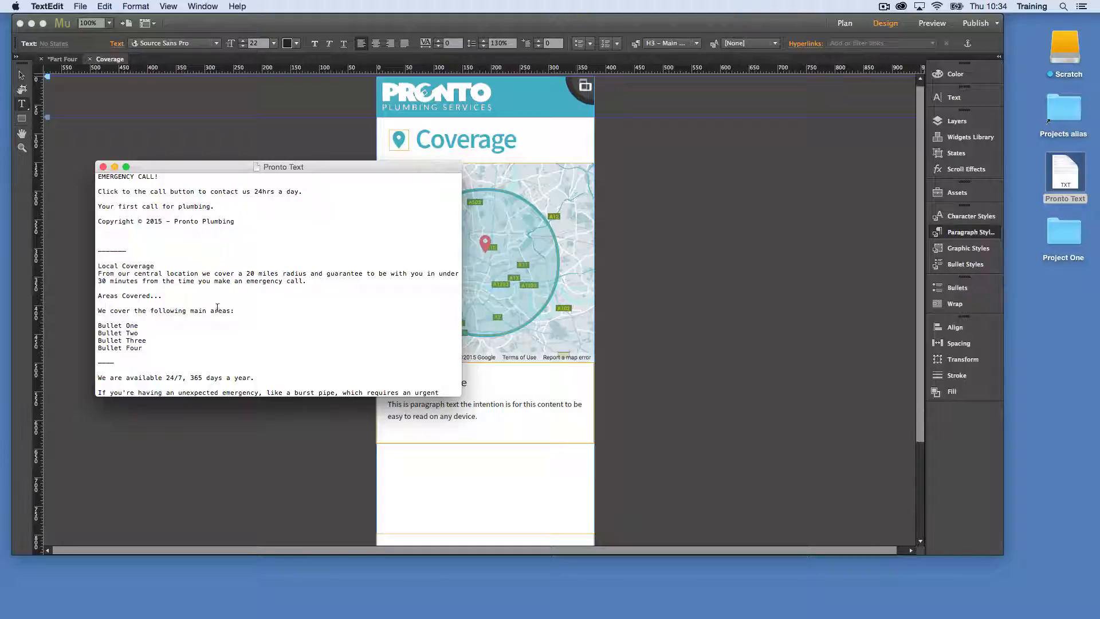
{"action": "left_click_drag", "start_coordinate": [246, 313], "coordinate": [87, 268]}
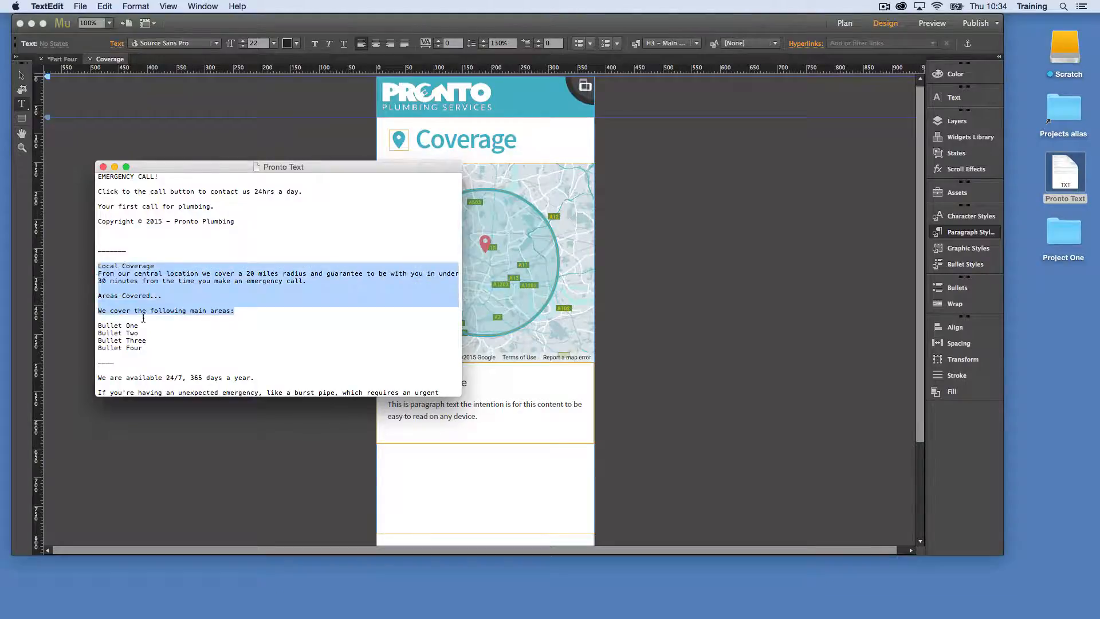
{"action": "left_click", "coordinate": [189, 314]}
{"action": "left_click_drag", "start_coordinate": [238, 313], "coordinate": [87, 270]}
{"action": "key", "text": "super+c"}
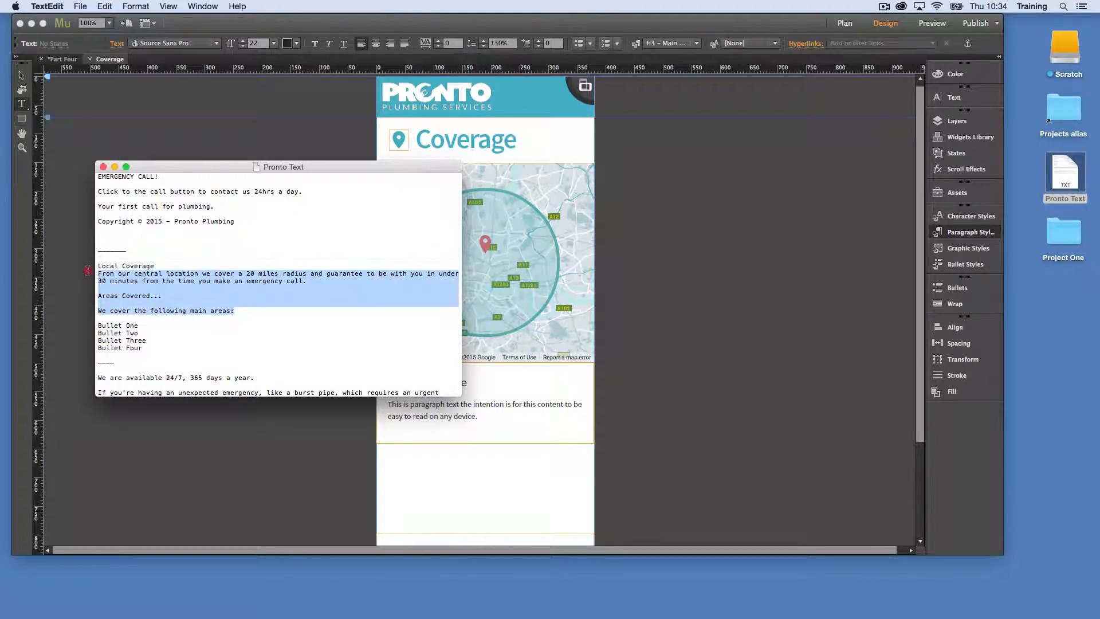
Back in Adobe Muse, replace the sample paragraph with the copied text and remove the blank lines around "Areas Covered..."
{"action": "left_click", "coordinate": [183, 488]}
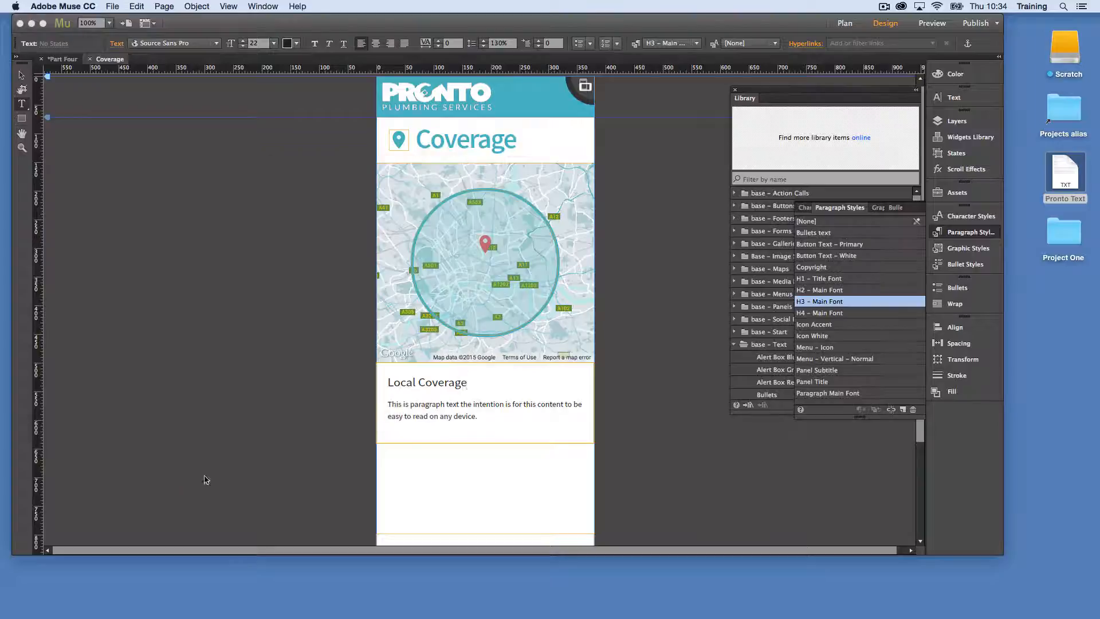
{"action": "left_click", "coordinate": [415, 416]}
{"action": "left_click_drag", "start_coordinate": [390, 403], "coordinate": [558, 437]}
{"action": "key", "text": "super+v"}
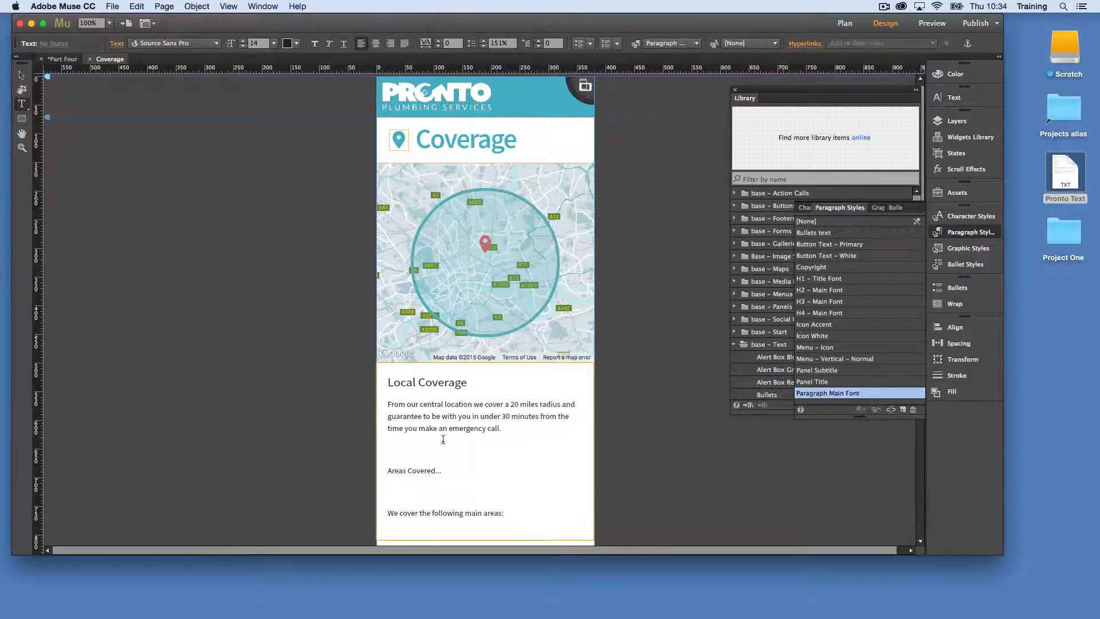
{"action": "left_click", "coordinate": [430, 450]}
{"action": "key", "text": "BackSpace"}
{"action": "left_click", "coordinate": [400, 468]}
{"action": "key", "text": "BackSpace"}
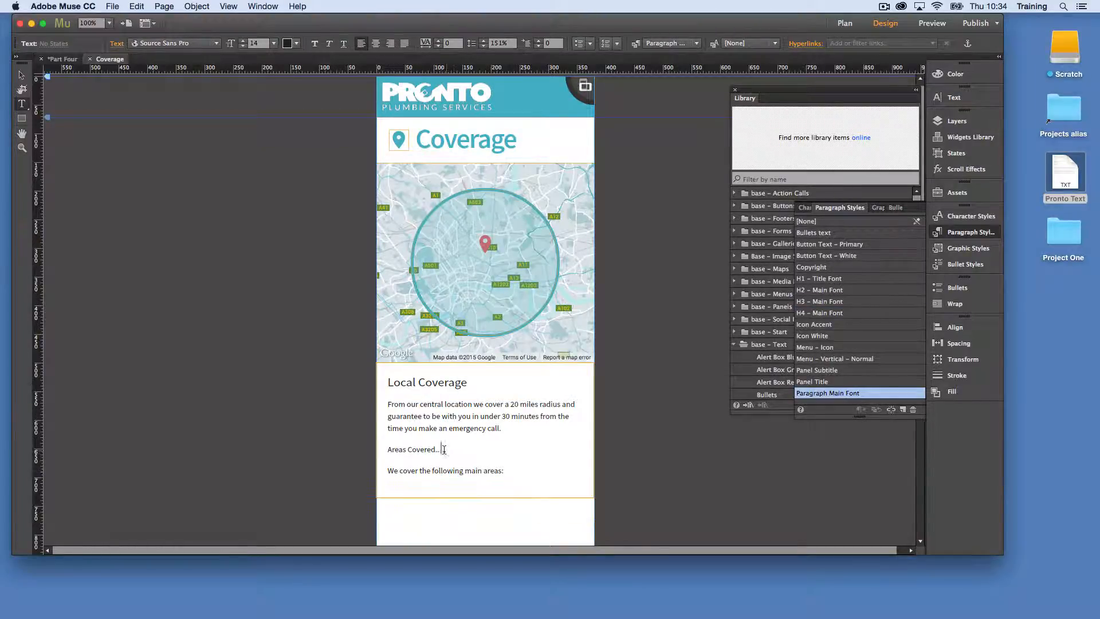
Apply the H3 - Main Font paragraph style to the "Areas Covered..." line and leave text editing
{"action": "left_click_drag", "start_coordinate": [443, 451], "coordinate": [380, 451]}
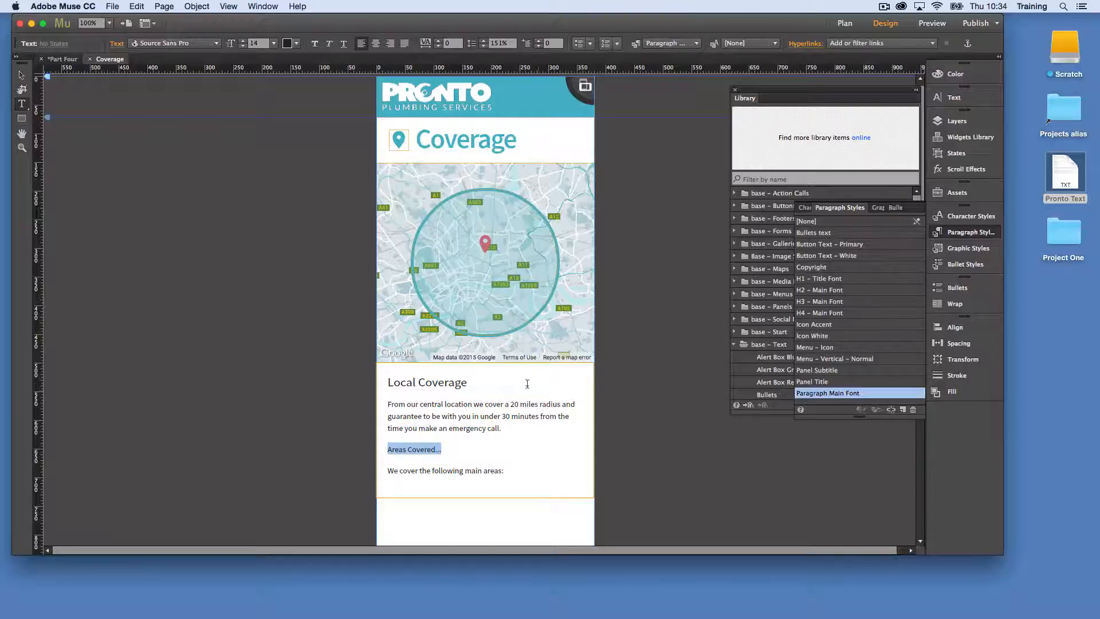
{"action": "left_click", "coordinate": [461, 382]}
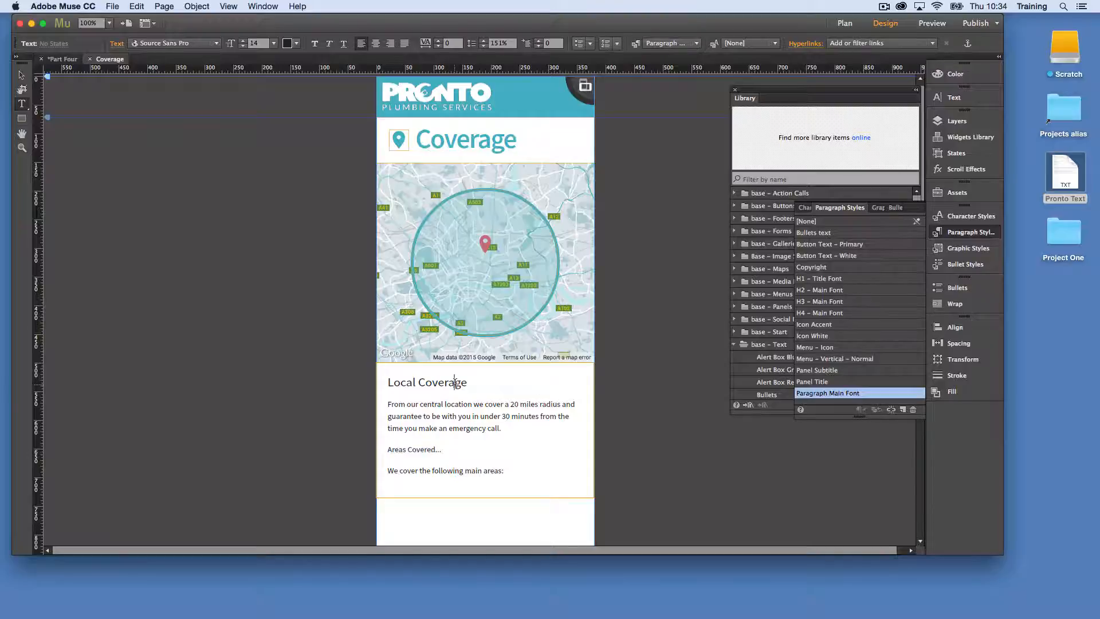
{"action": "triple_click", "coordinate": [439, 447]}
{"action": "left_click", "coordinate": [858, 302]}
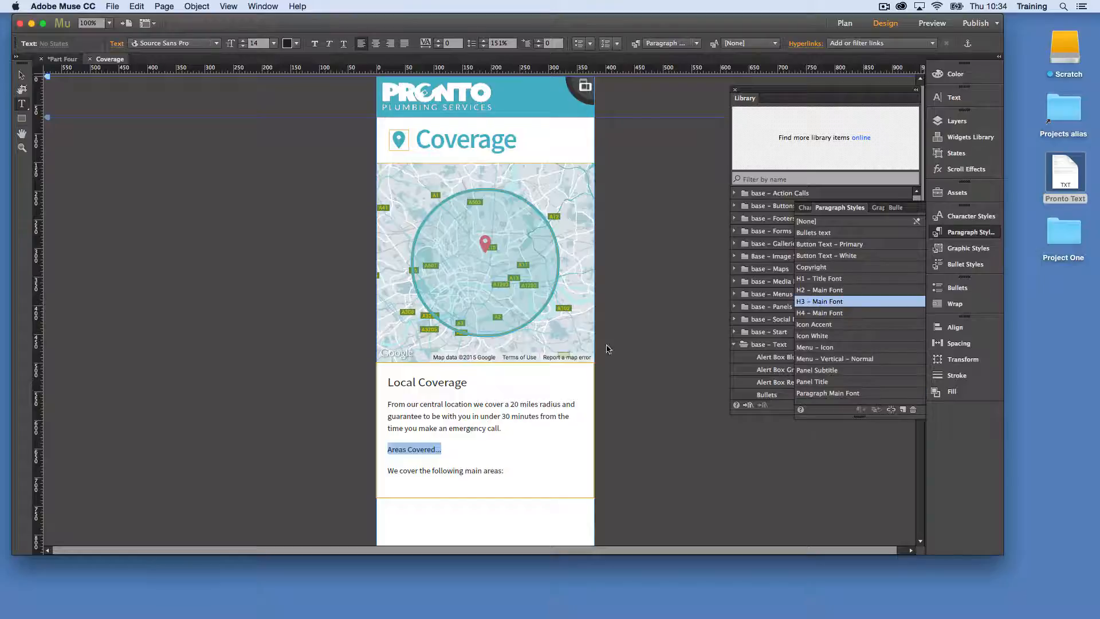
{"action": "left_click", "coordinate": [21, 75]}
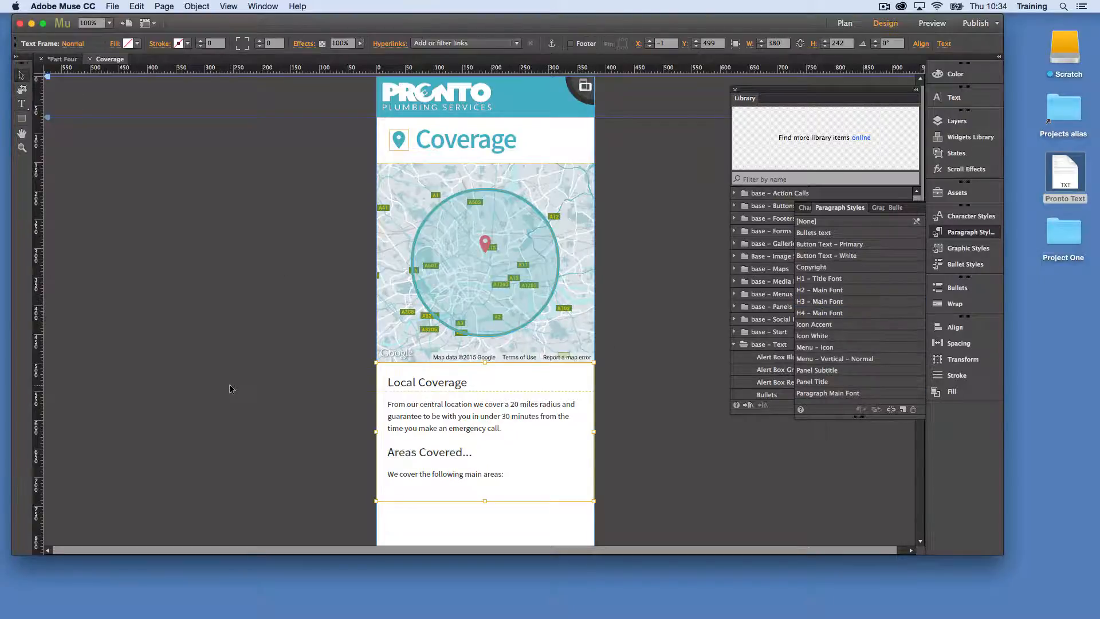
Copy the four bullet lines from the separate bullet text frame below and delete that frame
{"action": "scroll", "coordinate": [229, 384], "scroll_direction": "down", "scroll_amount": 3}
{"action": "scroll", "coordinate": [403, 473], "scroll_direction": "down", "scroll_amount": 1}
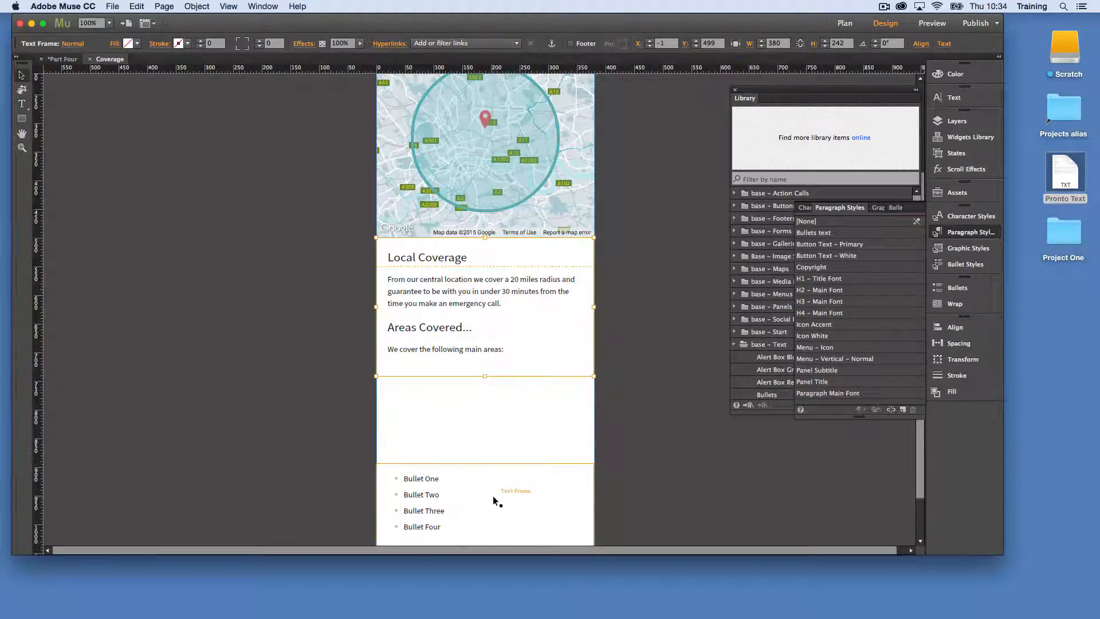
{"action": "double_click", "coordinate": [471, 492]}
{"action": "left_click_drag", "start_coordinate": [442, 527], "coordinate": [389, 470]}
{"action": "key", "text": "super+c"}
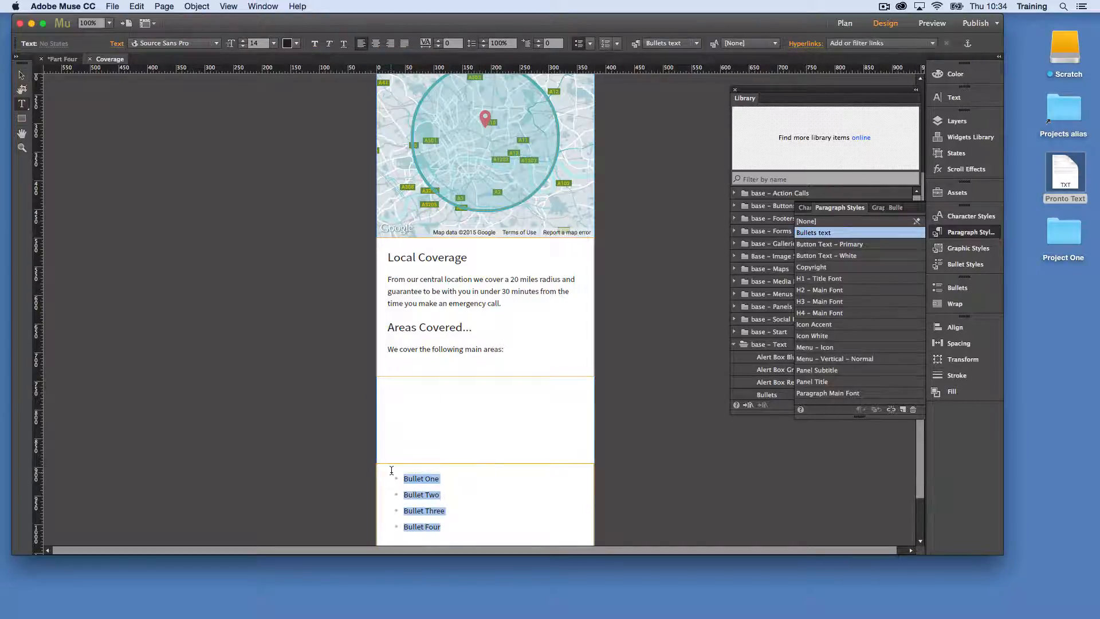
{"action": "left_click", "coordinate": [21, 75]}
{"action": "key", "text": "Delete"}
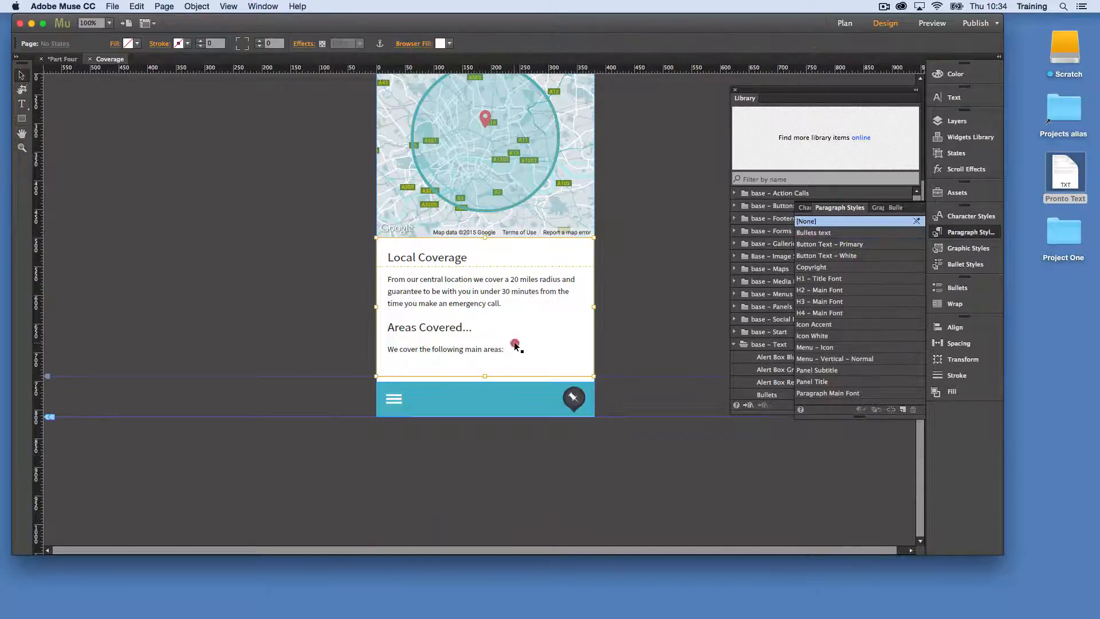
Paste the copied bullets on a new line under "We cover the following main areas:" in the coverage text frame
{"action": "double_click", "coordinate": [511, 349]}
{"action": "key", "text": "Return"}
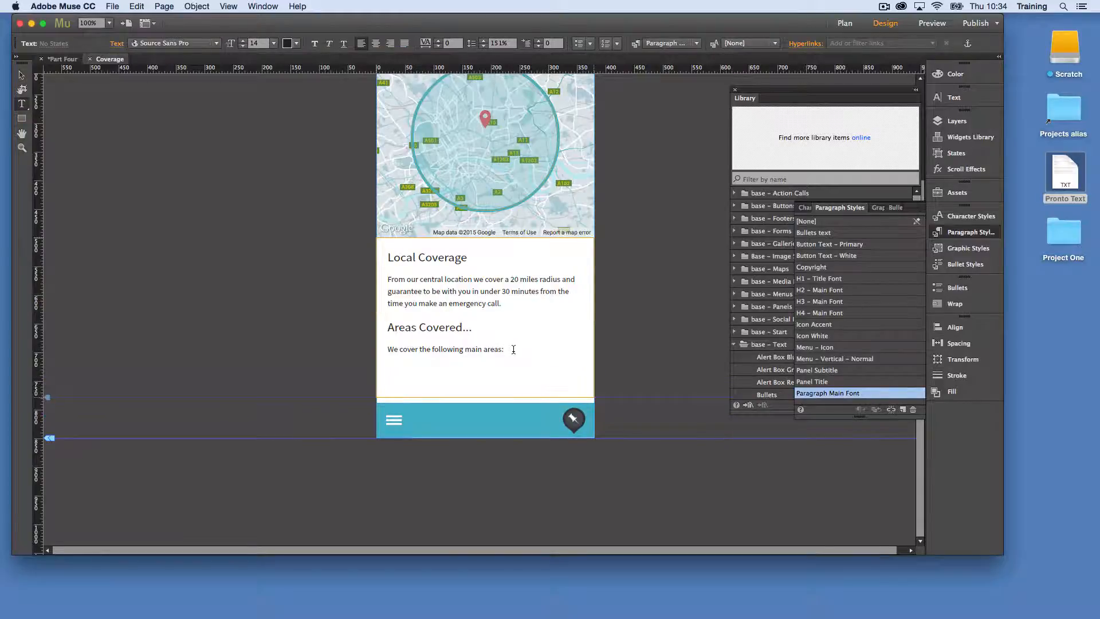
{"action": "key", "text": "super+v"}
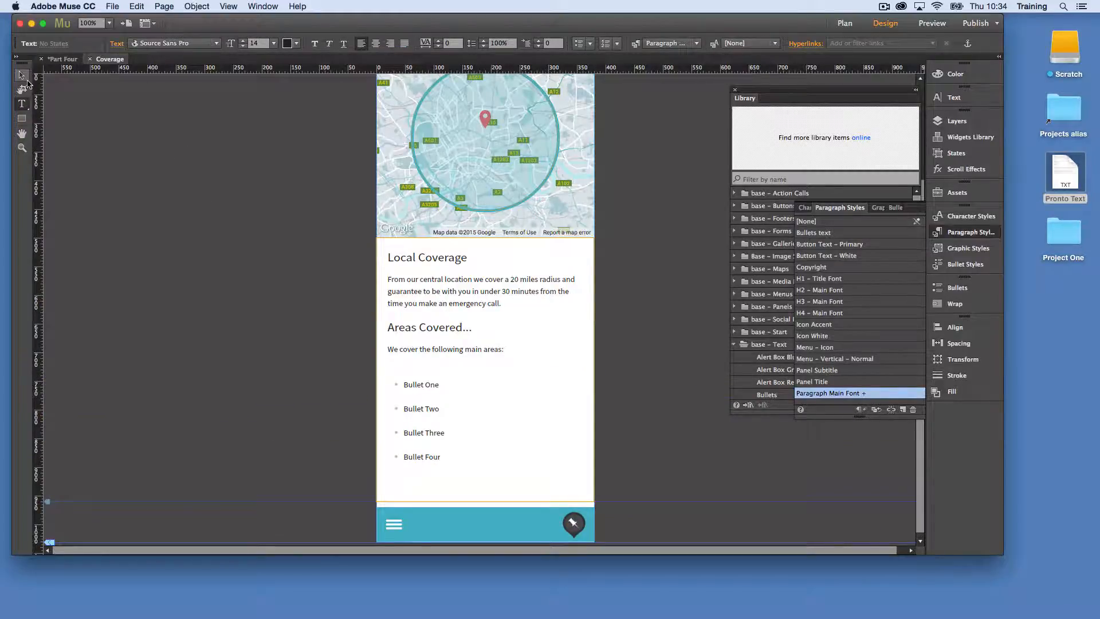
Set the space after to 1 for the "We cover the following main areas:" line and the four bullets
{"action": "left_click", "coordinate": [542, 418]}
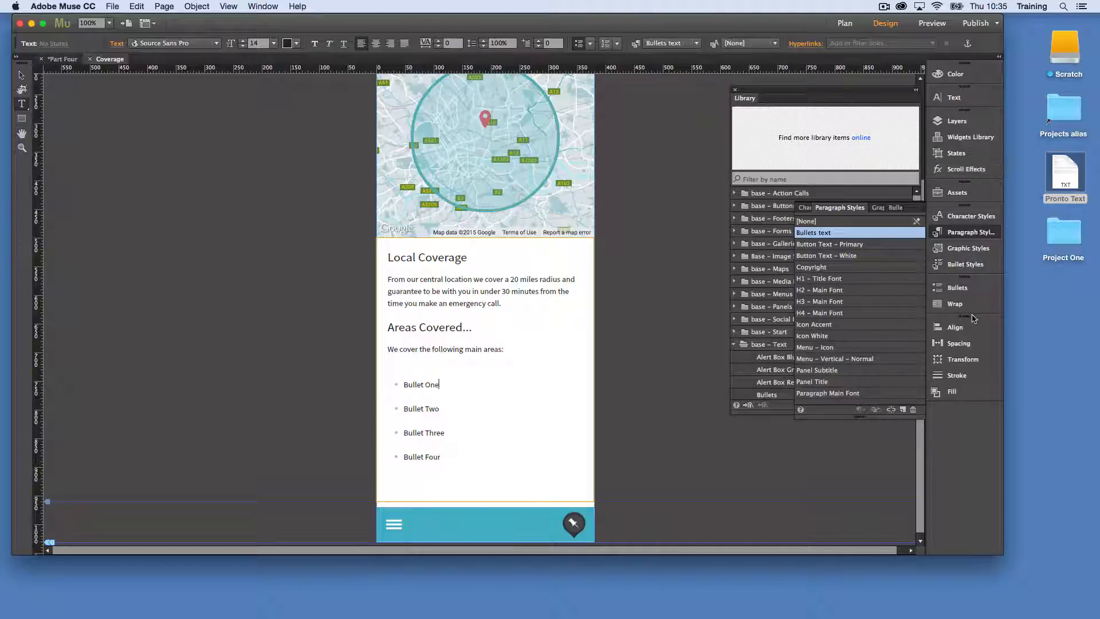
{"action": "left_click", "coordinate": [974, 288]}
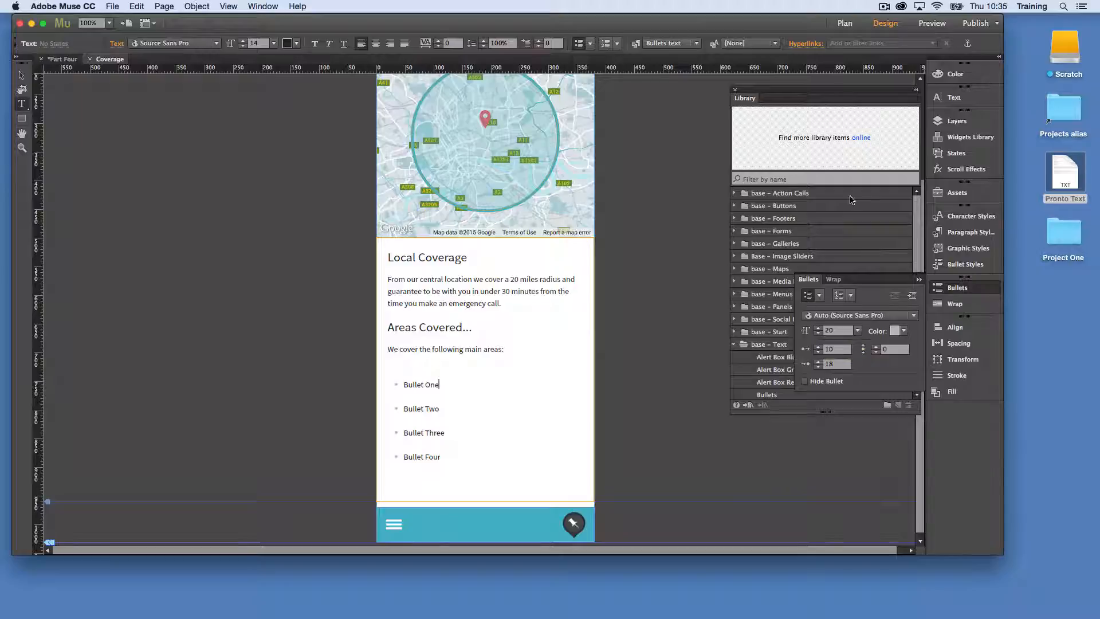
{"action": "left_click", "coordinate": [974, 102]}
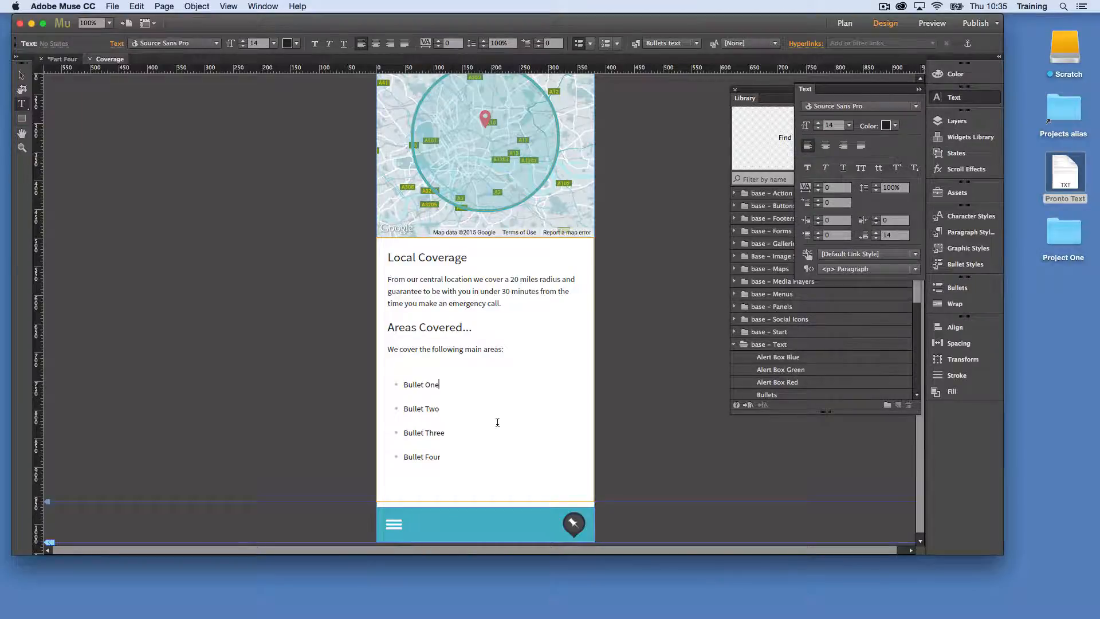
{"action": "left_click_drag", "start_coordinate": [440, 457], "coordinate": [367, 351]}
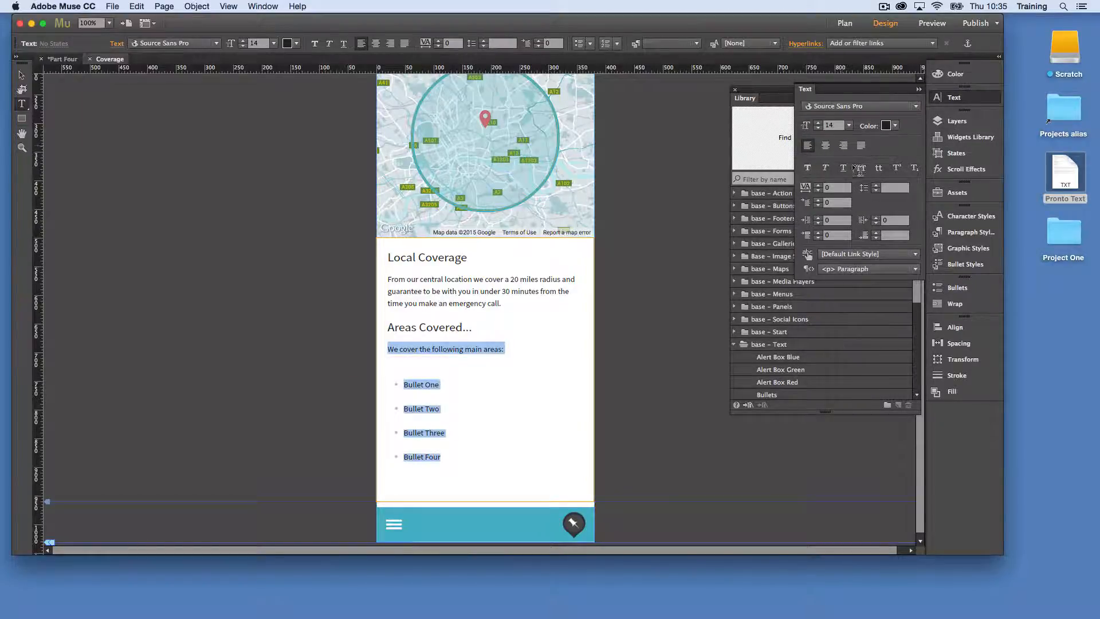
{"action": "left_click", "coordinate": [876, 238]}
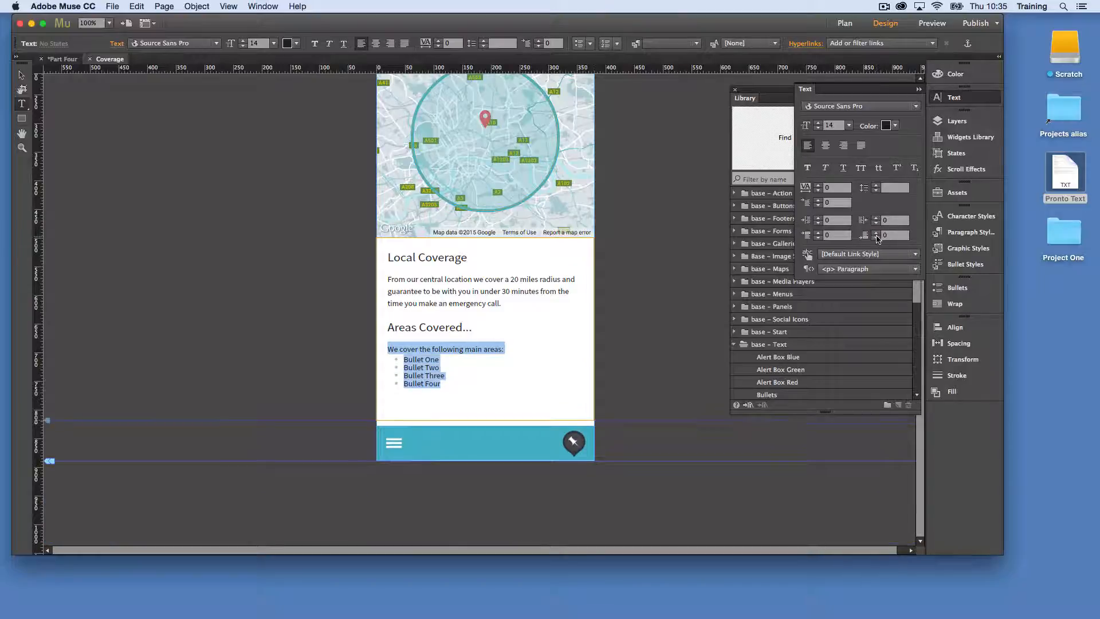
{"action": "left_click", "coordinate": [876, 233]}
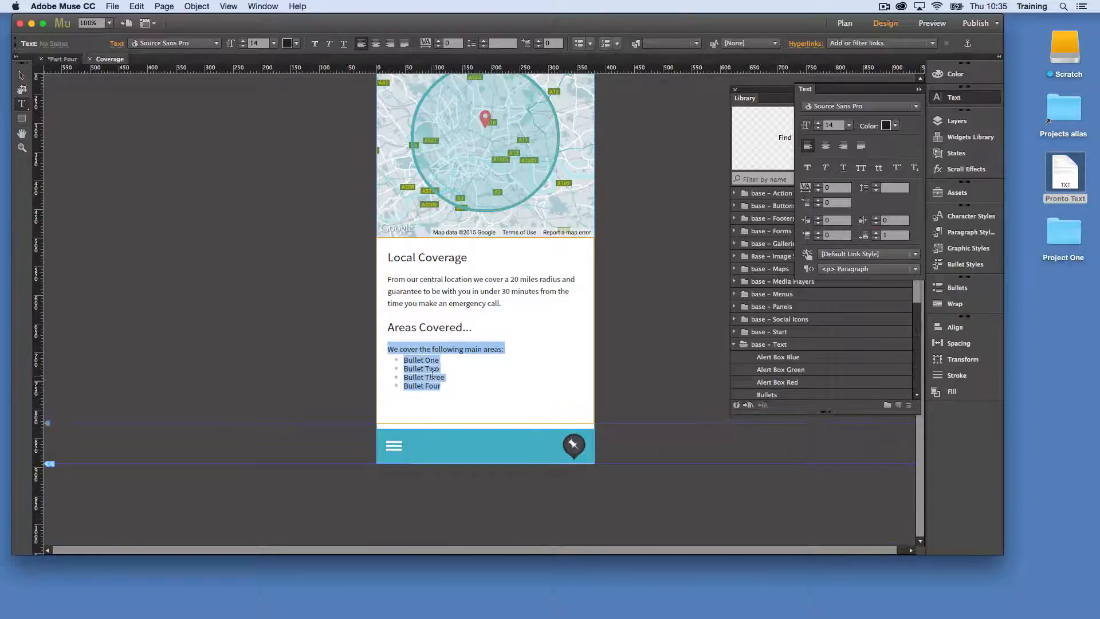
Clear the overrides on the four bullet lines so they follow the Bullets text paragraph style
{"action": "left_click", "coordinate": [435, 377]}
{"action": "left_click_drag", "start_coordinate": [453, 385], "coordinate": [363, 359]}
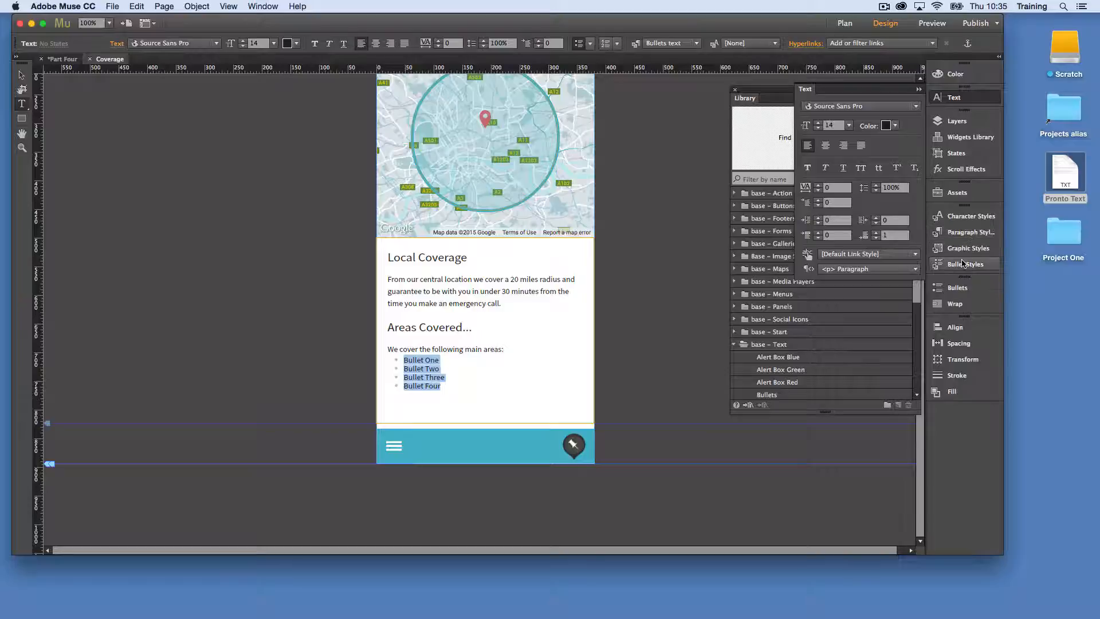
{"action": "left_click", "coordinate": [966, 234]}
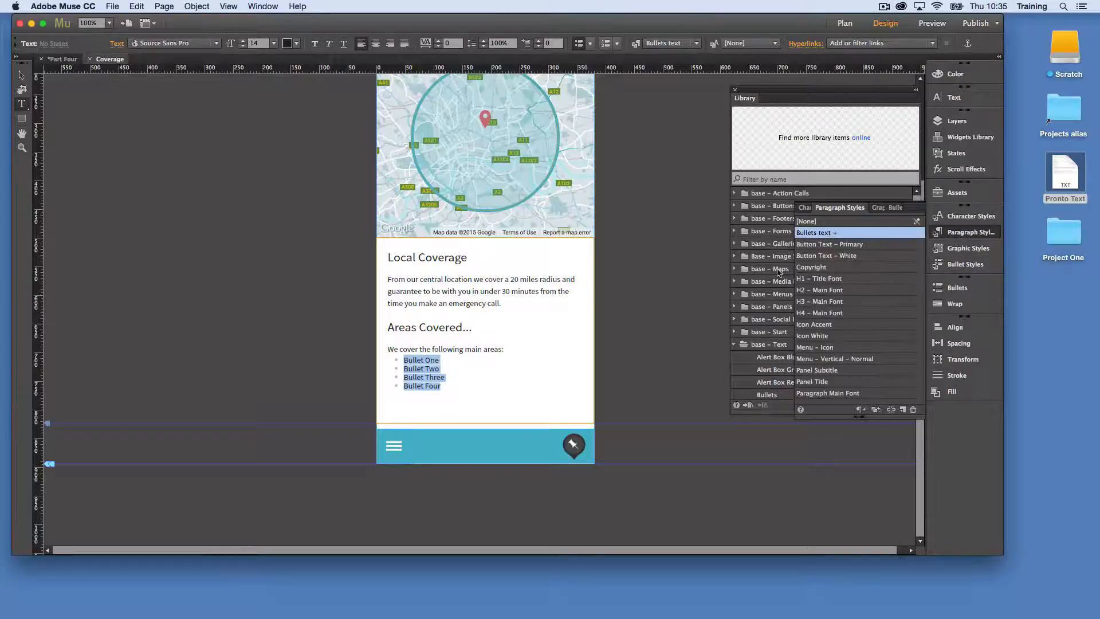
{"action": "right_click", "coordinate": [820, 234]}
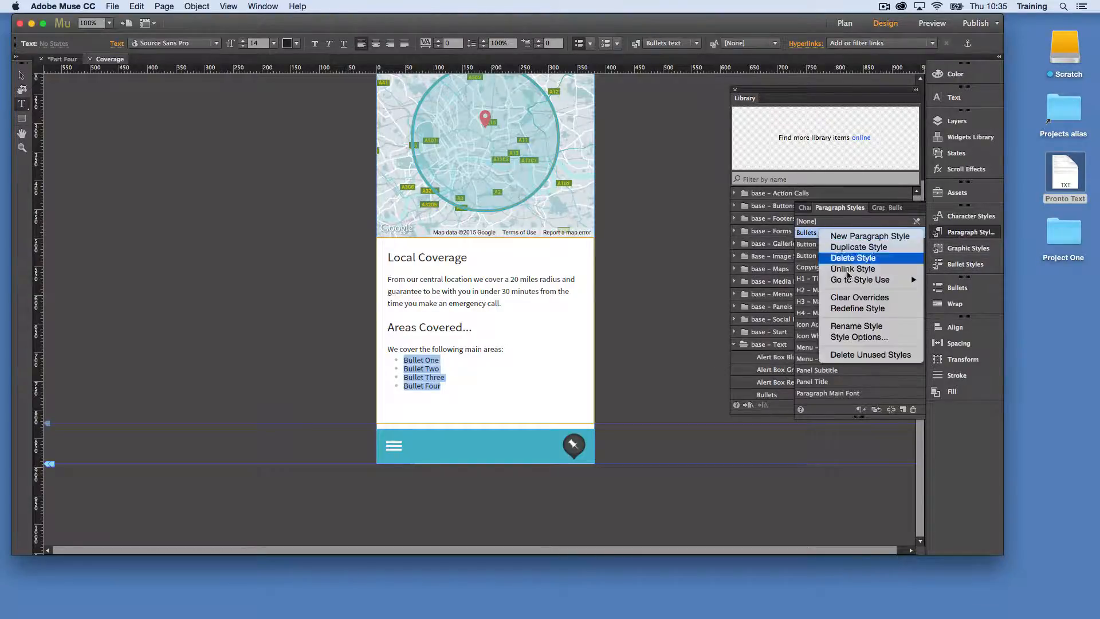
{"action": "left_click", "coordinate": [866, 297]}
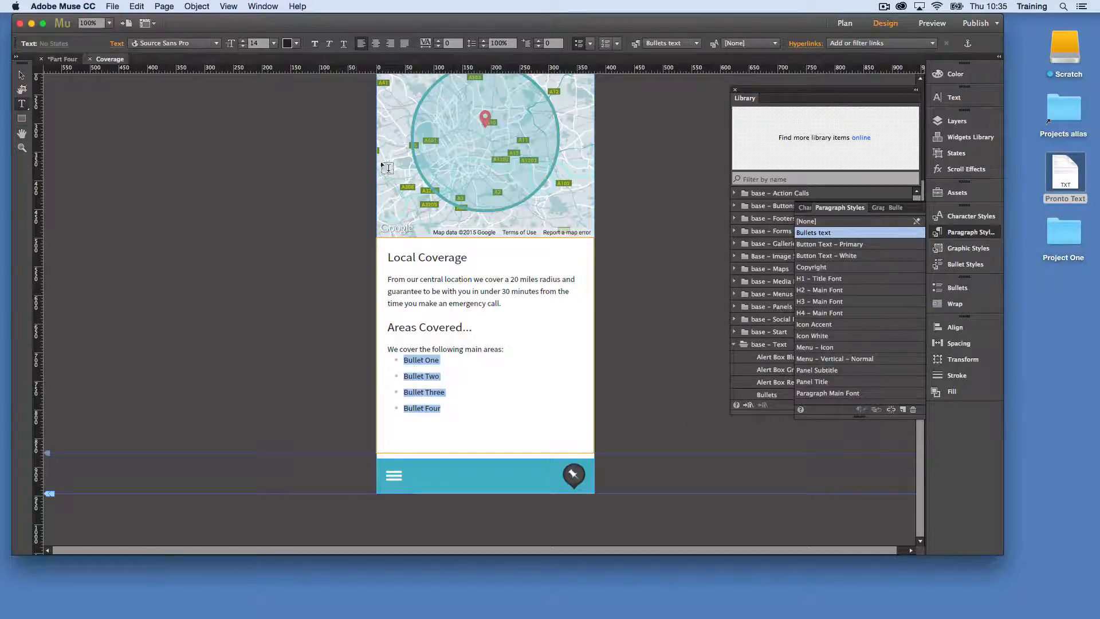
{"action": "left_click", "coordinate": [21, 75]}
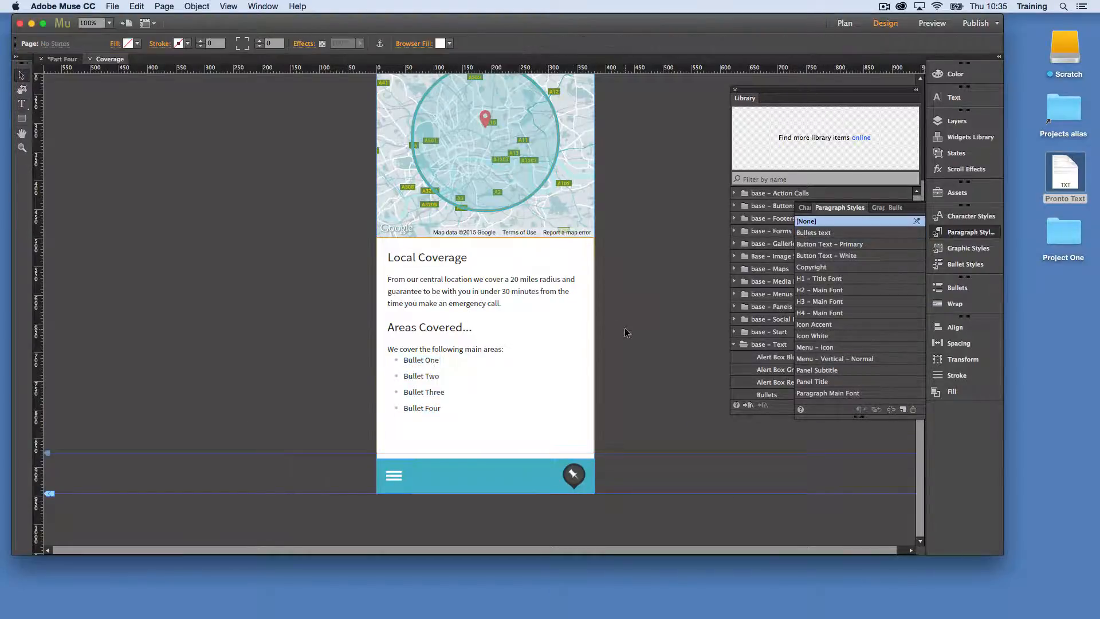
Insert a line break after "We cover the following main areas:", delete the extra line, and leave text editing
{"action": "left_click", "coordinate": [468, 367]}
{"action": "double_click", "coordinate": [514, 351]}
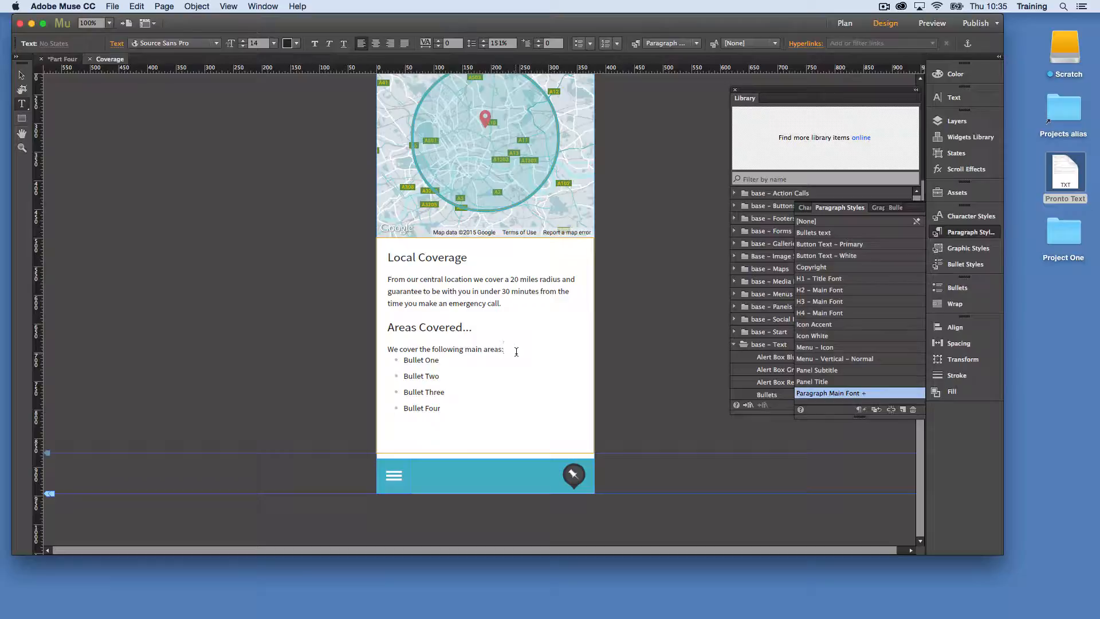
{"action": "key", "text": "Return"}
{"action": "key", "text": "BackSpace"}
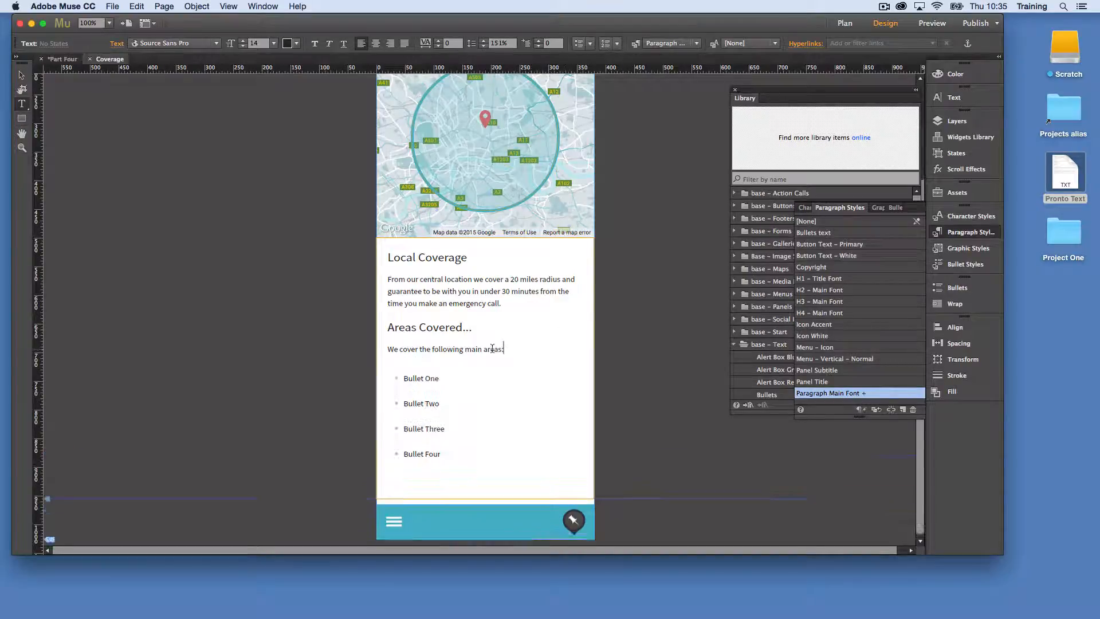
{"action": "key", "text": "Escape"}
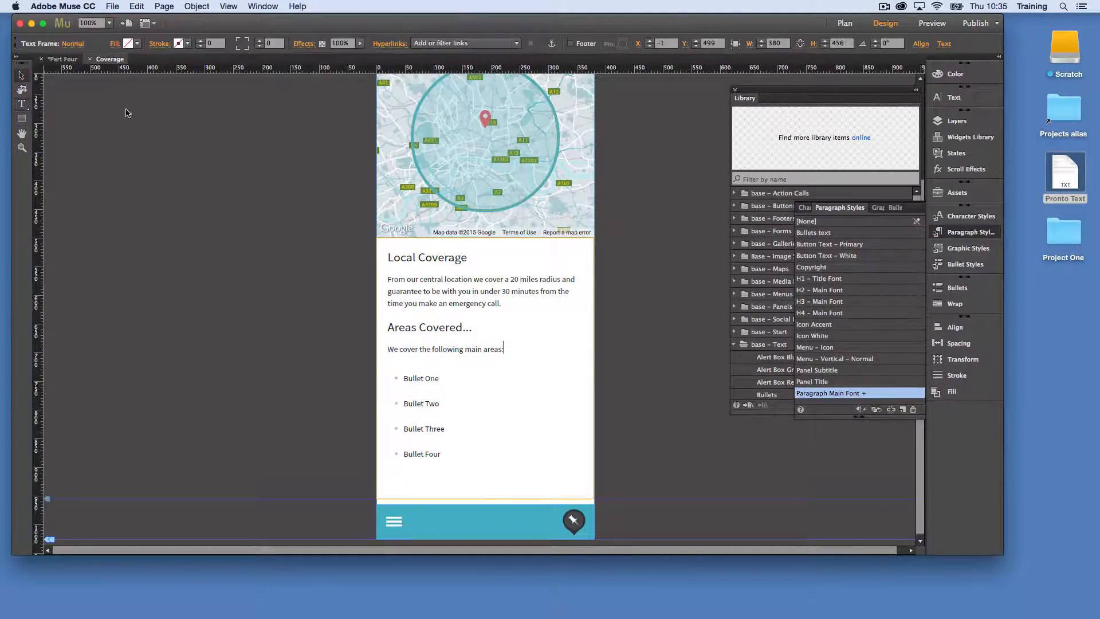
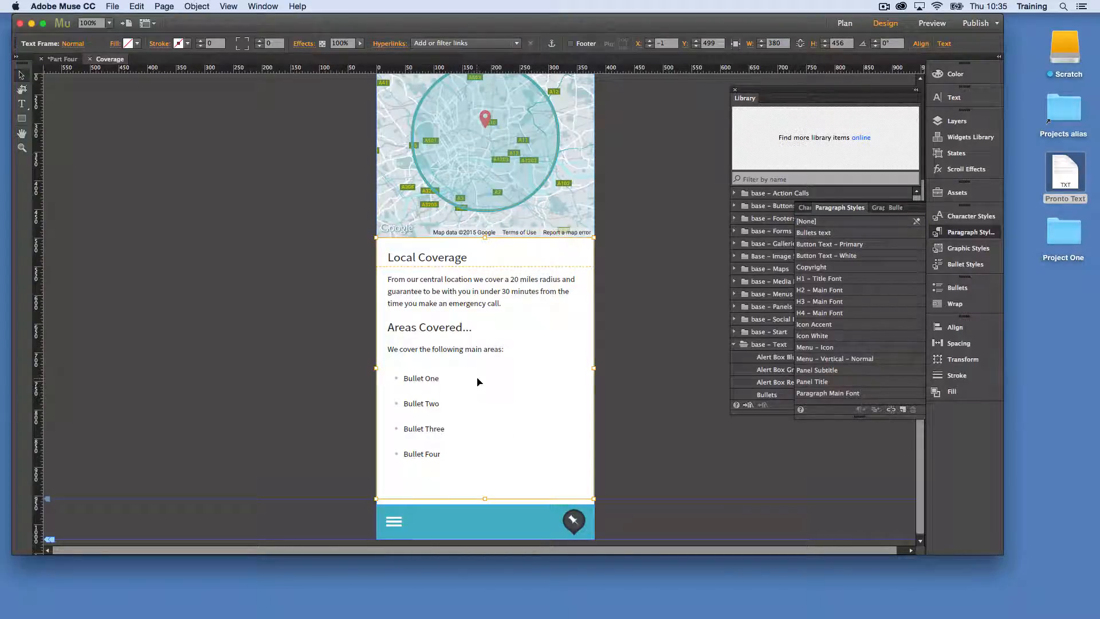
Place the Pronto library's Click to call banner across the page below the coverage text, at about Y 881
{"action": "left_click", "coordinate": [596, 371]}
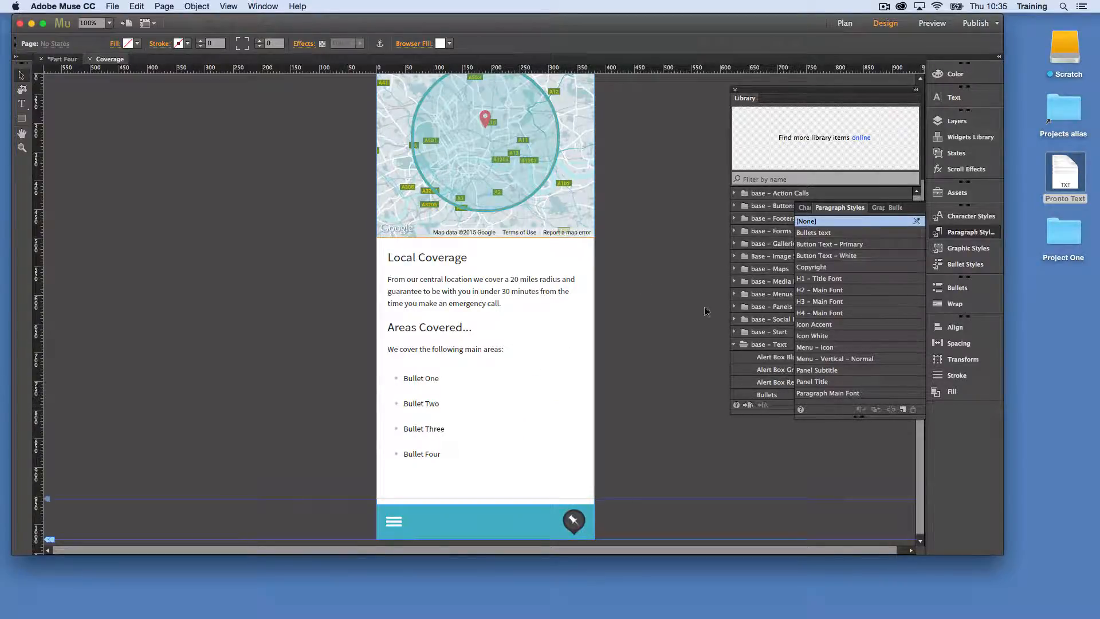
{"action": "left_click", "coordinate": [735, 344]}
{"action": "left_click", "coordinate": [734, 357]}
{"action": "scroll", "coordinate": [737, 372], "scroll_direction": "down", "scroll_amount": 3}
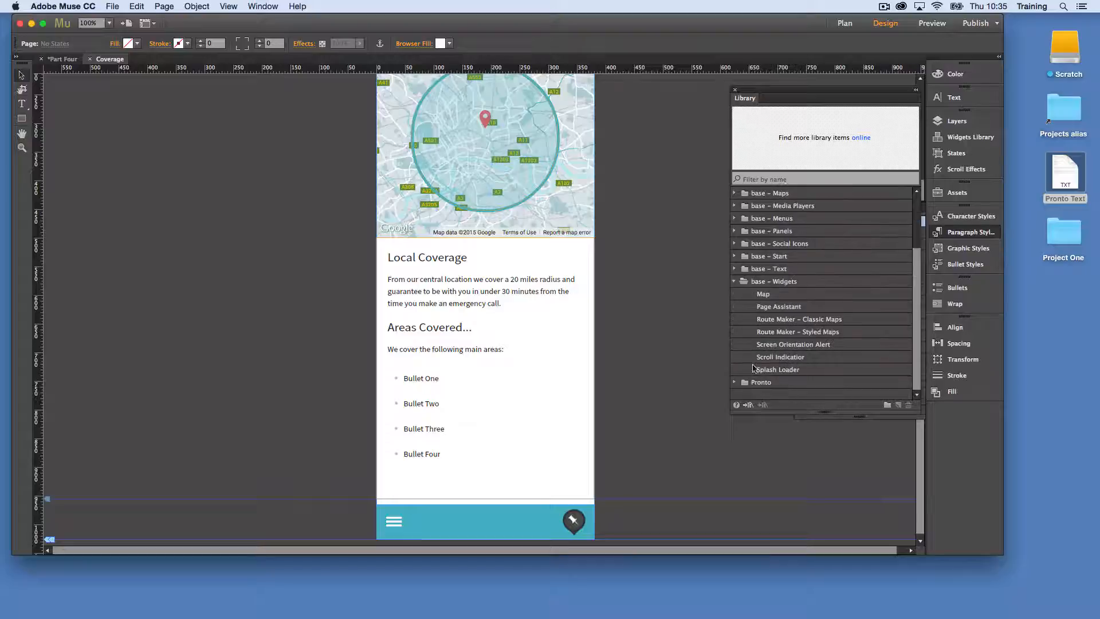
{"action": "left_click", "coordinate": [734, 383]}
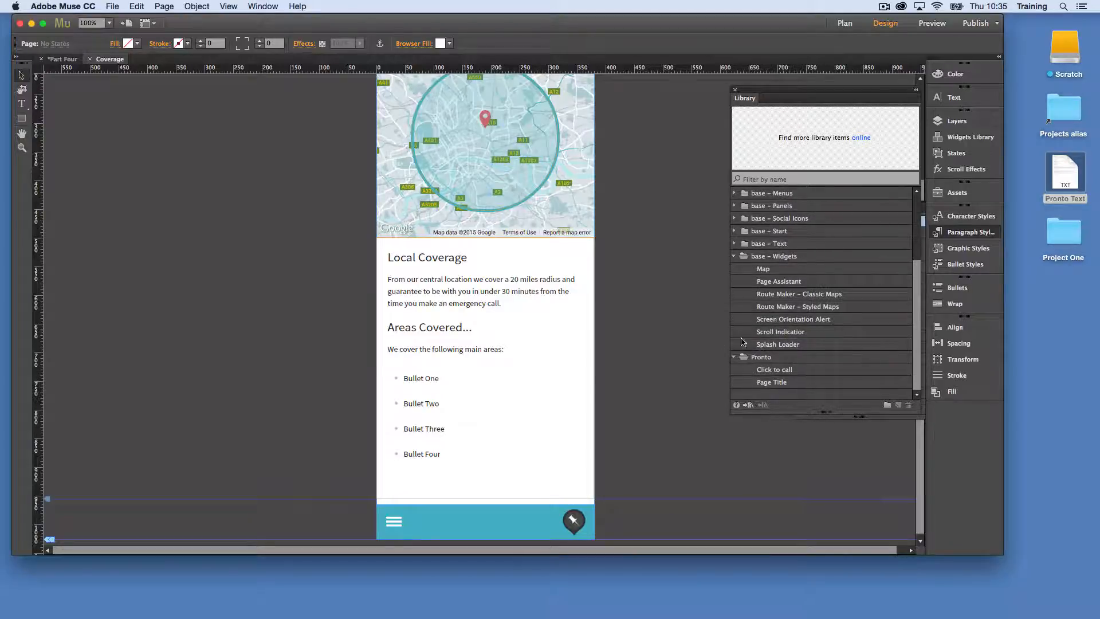
{"action": "left_click", "coordinate": [782, 370]}
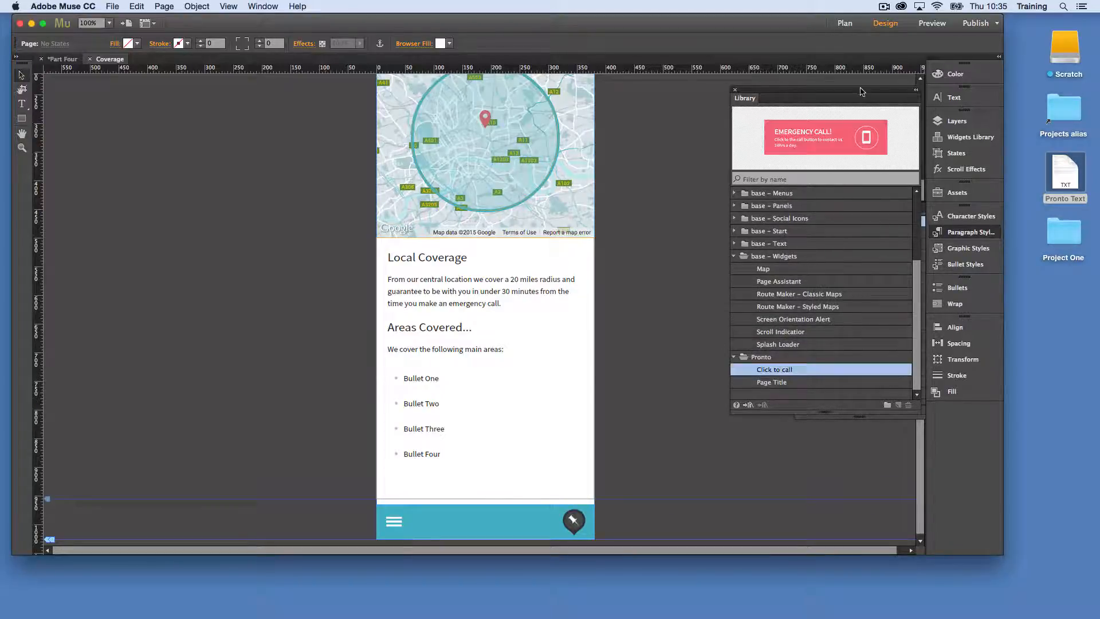
{"action": "left_click_drag", "start_coordinate": [849, 139], "coordinate": [608, 398]}
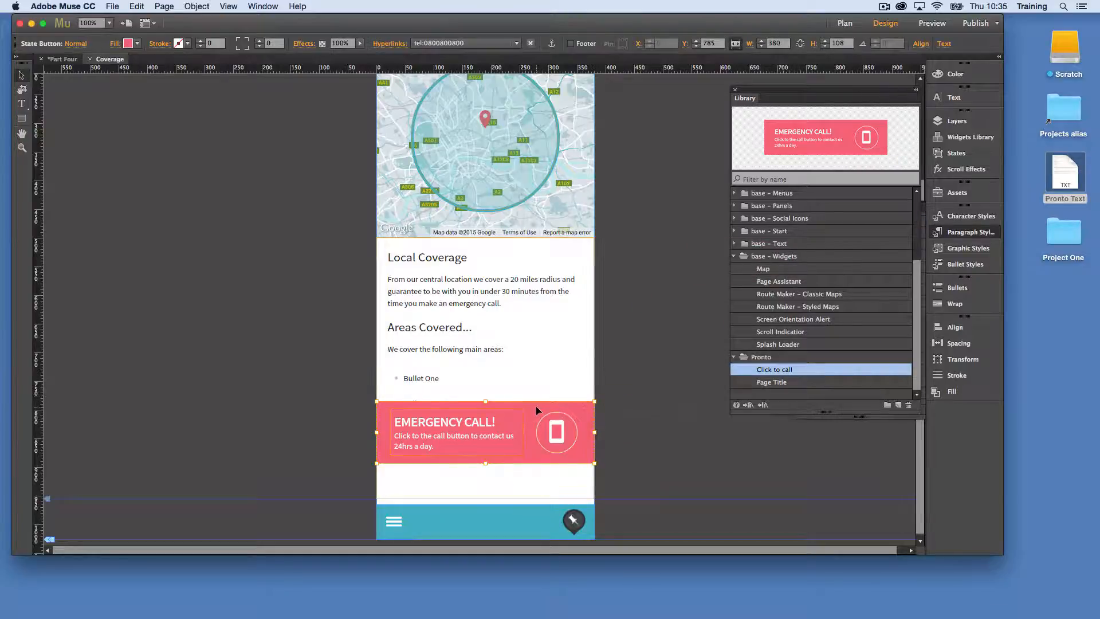
{"action": "left_click_drag", "start_coordinate": [536, 431], "coordinate": [535, 462]}
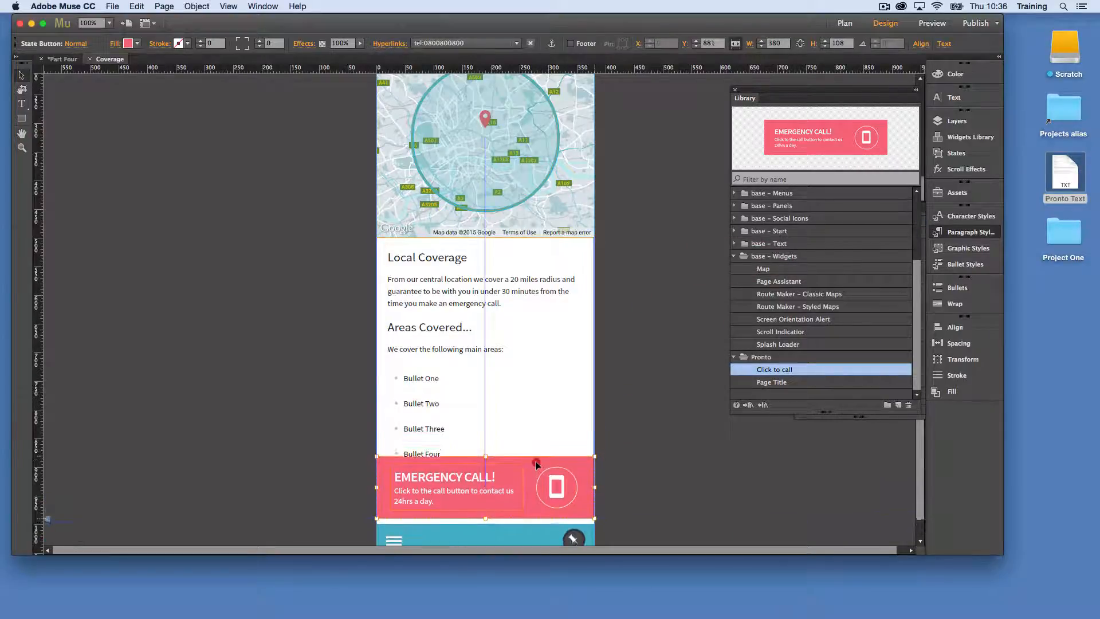
{"action": "scroll", "coordinate": [640, 454], "scroll_direction": "down", "scroll_amount": 2}
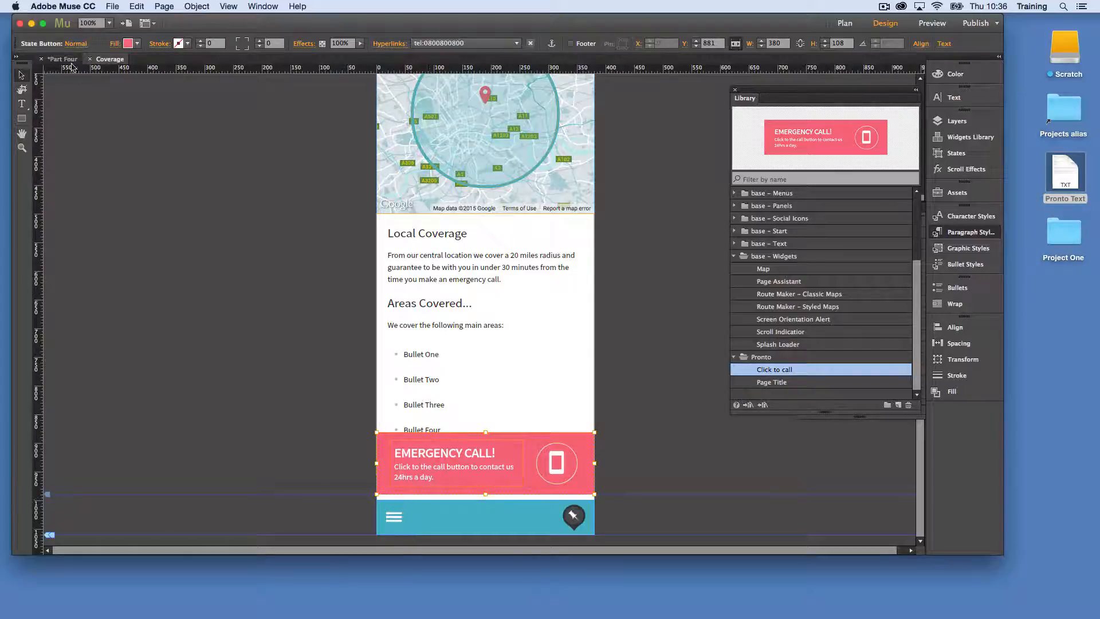
Nudge the footer guide on A-Master to close the gap above the footer, and return to the Coverage page
{"action": "key", "text": "super+m"}
{"action": "double_click", "coordinate": [132, 472]}
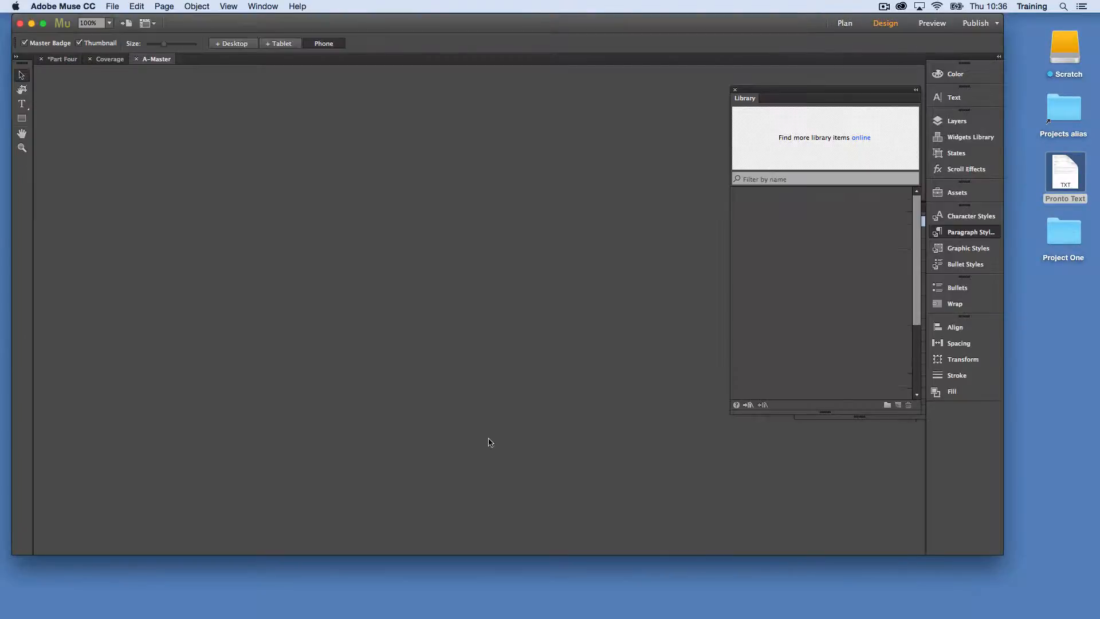
{"action": "left_click_drag", "start_coordinate": [50, 392], "coordinate": [49, 394]}
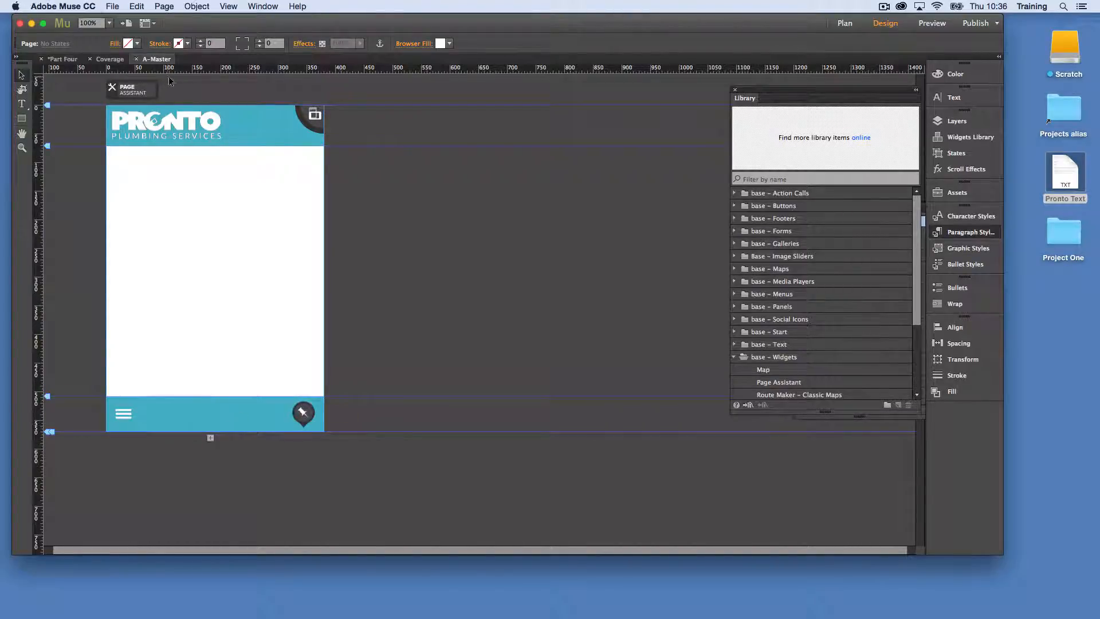
{"action": "left_click", "coordinate": [136, 59]}
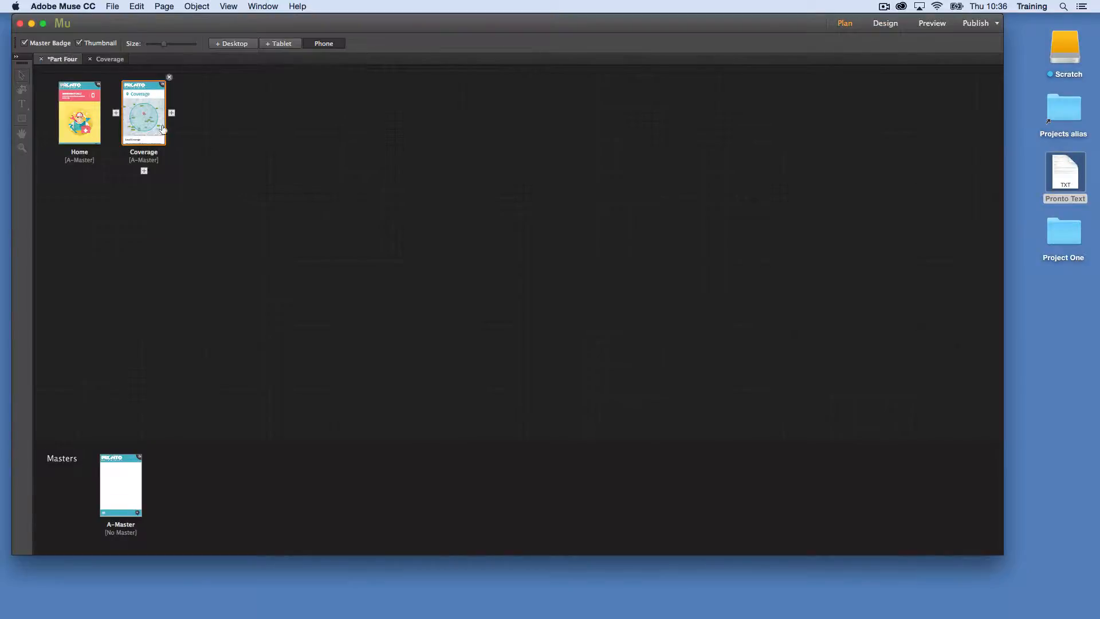
{"action": "double_click", "coordinate": [159, 129]}
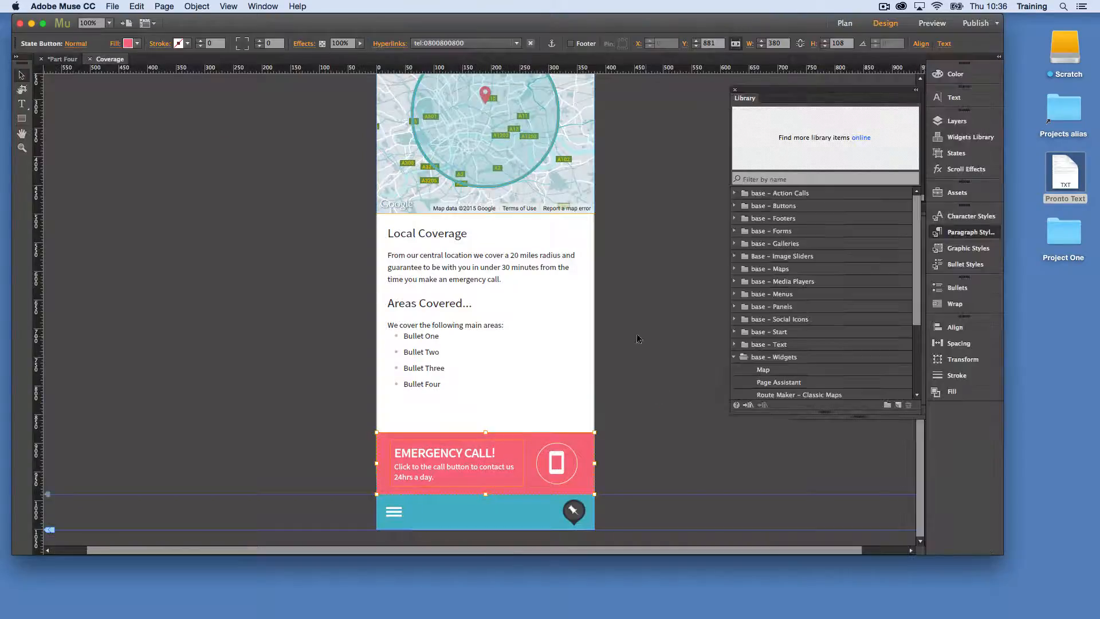
Review the Coverage page's title and map, and collapse the base – Widgets folder in the library
{"action": "scroll", "coordinate": [646, 398], "scroll_direction": "up", "scroll_amount": 5}
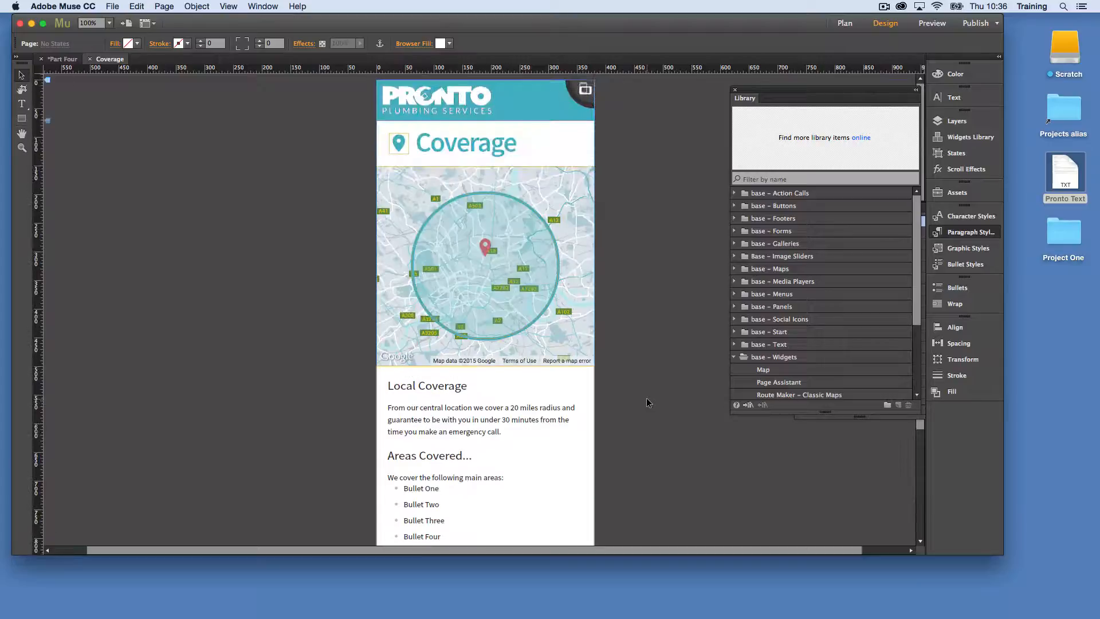
{"action": "scroll", "coordinate": [644, 397], "scroll_direction": "down", "scroll_amount": 1}
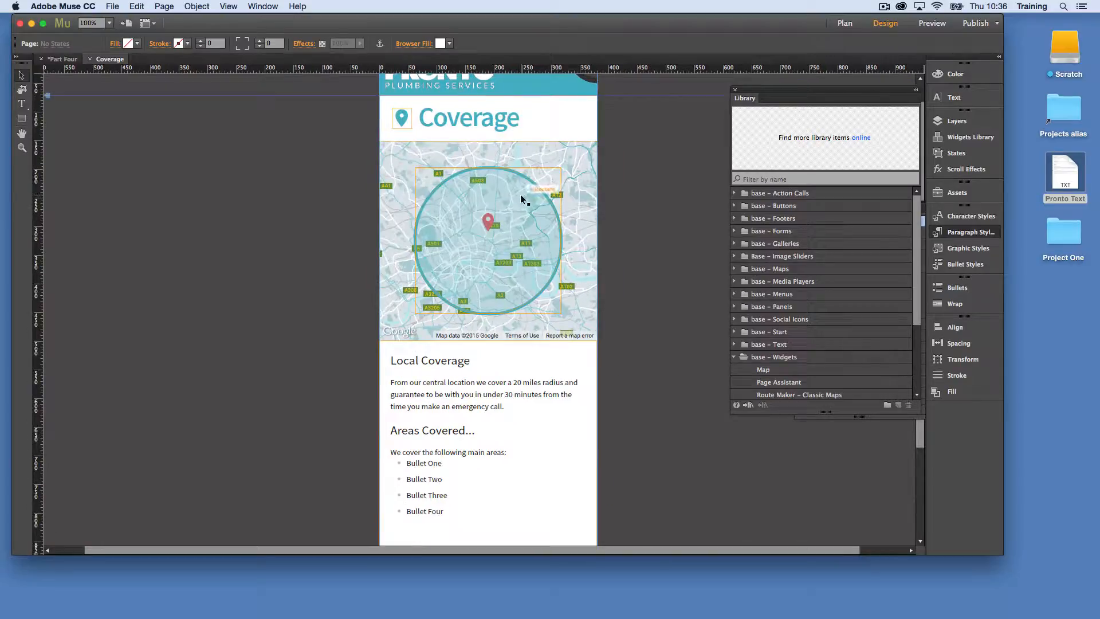
{"action": "left_click", "coordinate": [507, 116]}
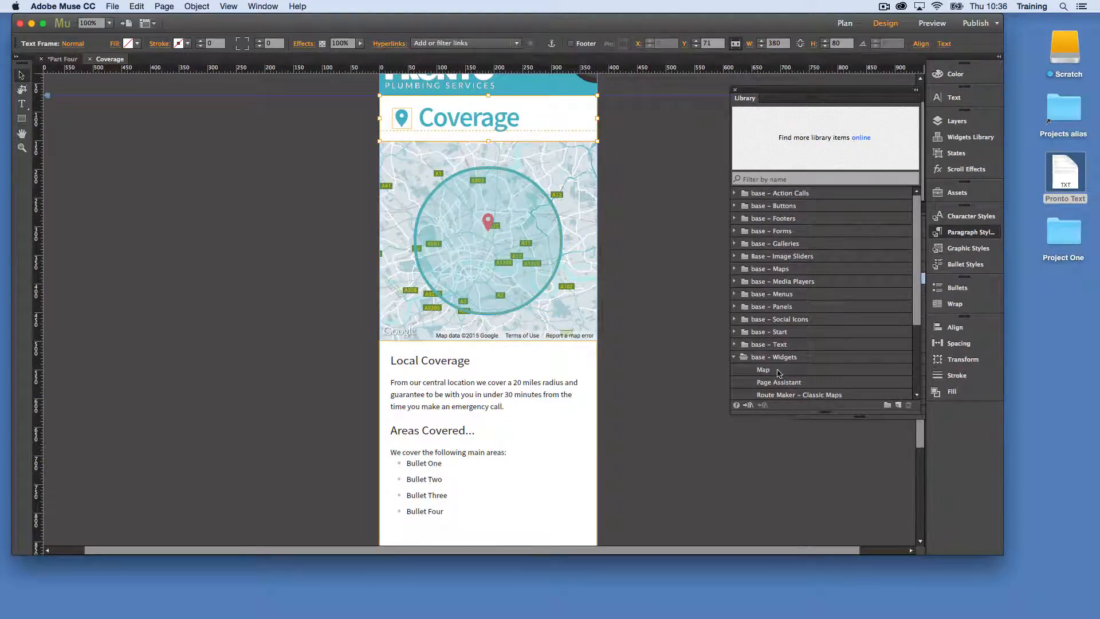
{"action": "scroll", "coordinate": [778, 373], "scroll_direction": "down", "scroll_amount": 2}
{"action": "left_click", "coordinate": [733, 332]}
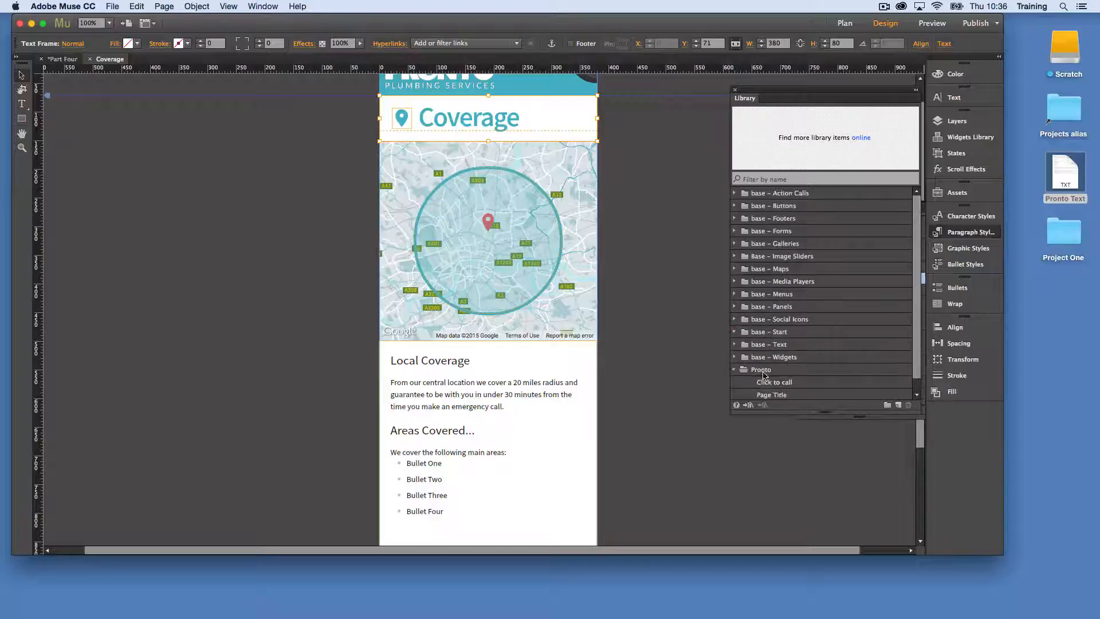
{"action": "scroll", "coordinate": [747, 373], "scroll_direction": "down", "scroll_amount": 1}
Shorten the coverage text frame from its lower edge and delete the empty line after Bullet Four
{"action": "left_click", "coordinate": [489, 384]}
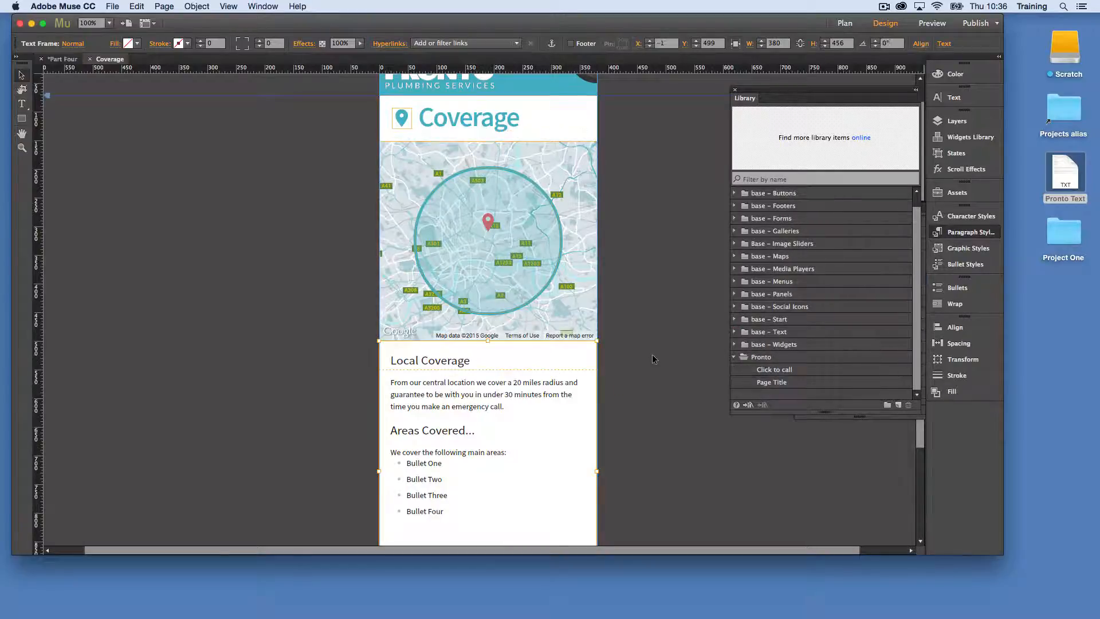
{"action": "scroll", "coordinate": [656, 356], "scroll_direction": "down", "scroll_amount": 3}
{"action": "scroll", "coordinate": [656, 355], "scroll_direction": "down", "scroll_amount": 1}
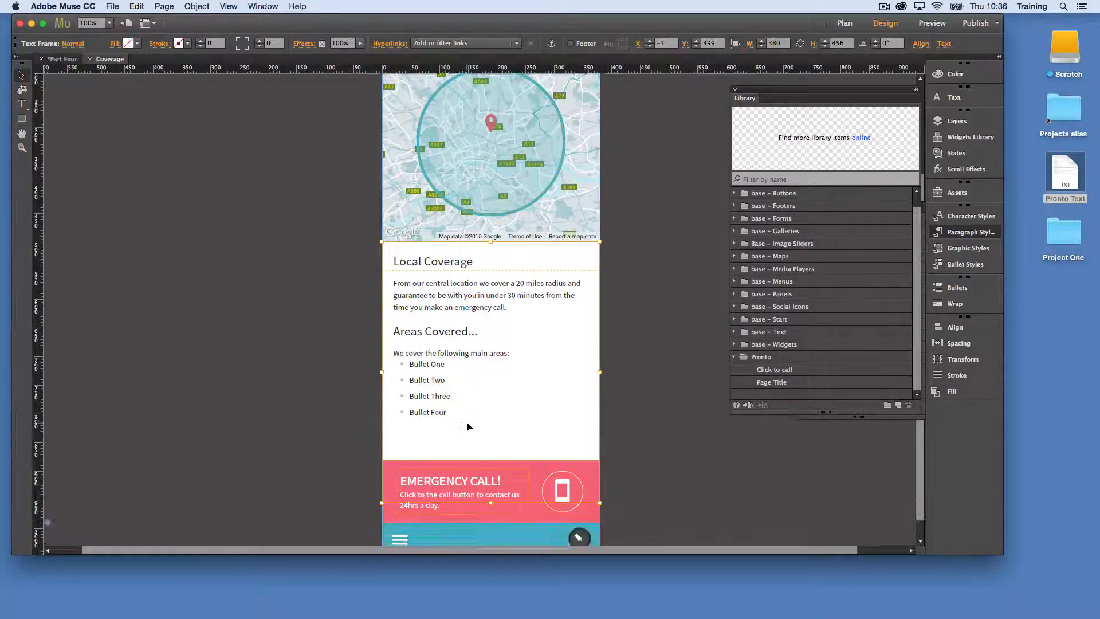
{"action": "scroll", "coordinate": [475, 447], "scroll_direction": "down", "scroll_amount": 3}
{"action": "left_click_drag", "start_coordinate": [489, 480], "coordinate": [485, 417]}
{"action": "double_click", "coordinate": [410, 420]}
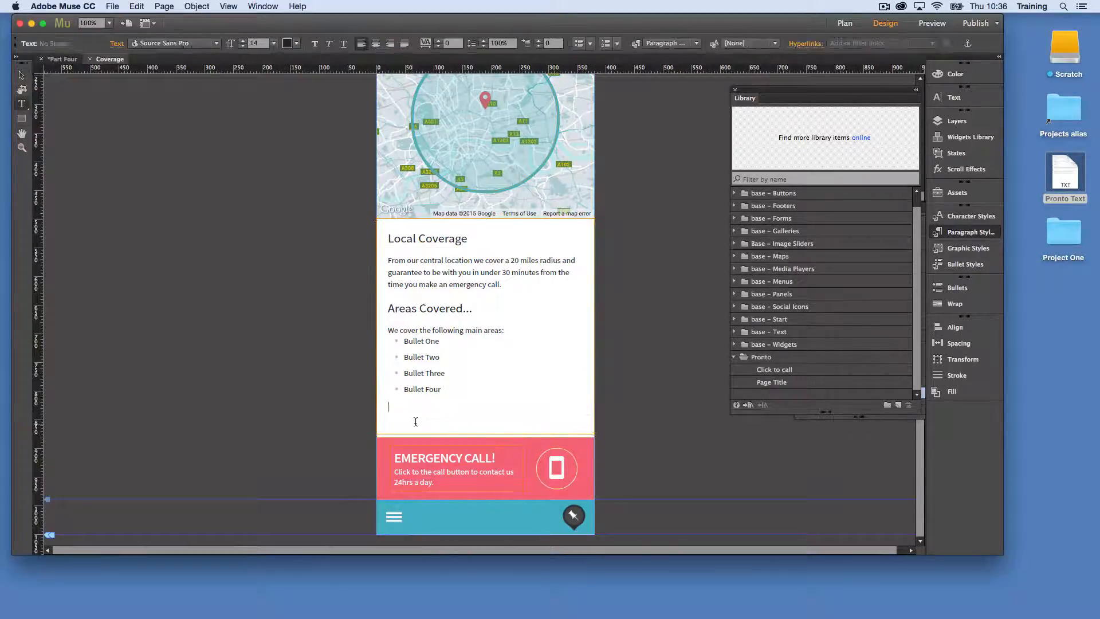
{"action": "key", "text": "BackSpace"}
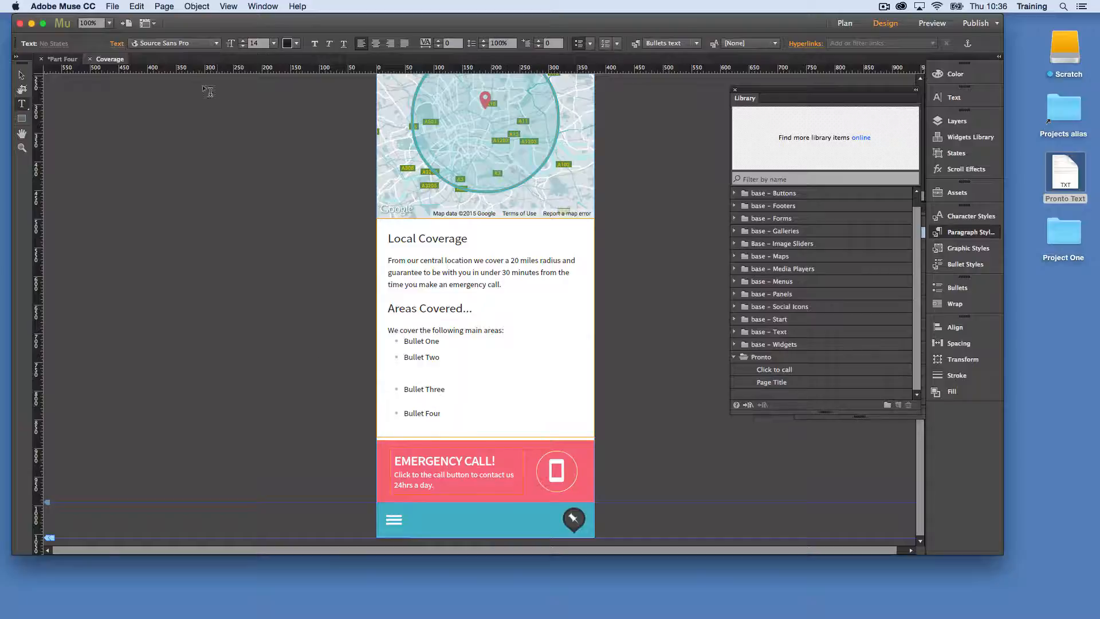
{"action": "left_click", "coordinate": [21, 75]}
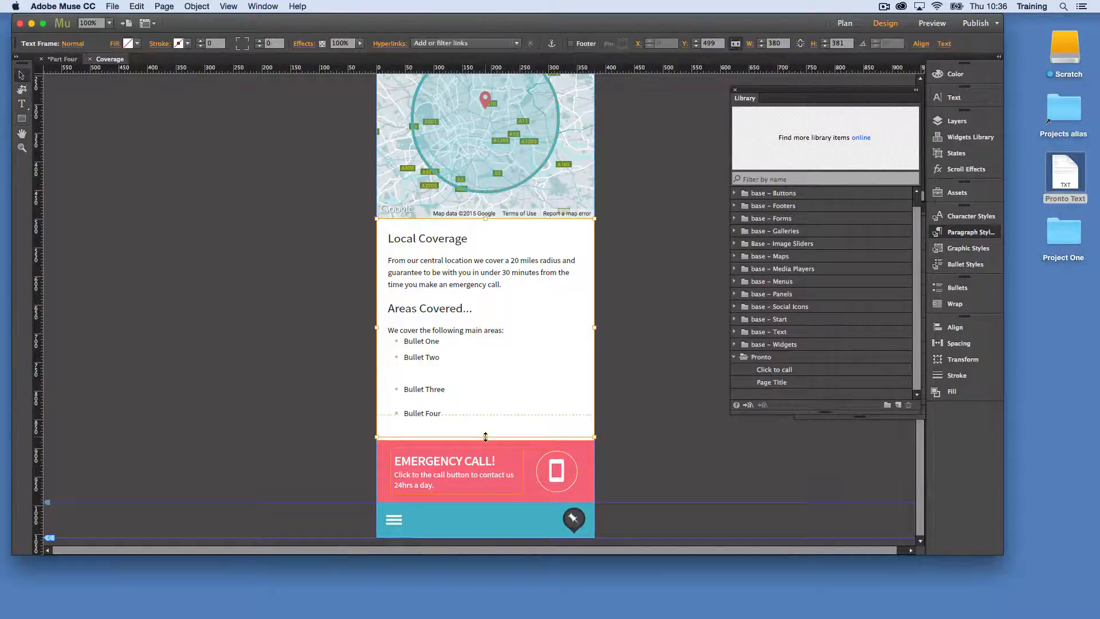
Reset the paragraph style of the "We cover the following main areas:" line and the four bullets to [None]
{"action": "double_click", "coordinate": [503, 331]}
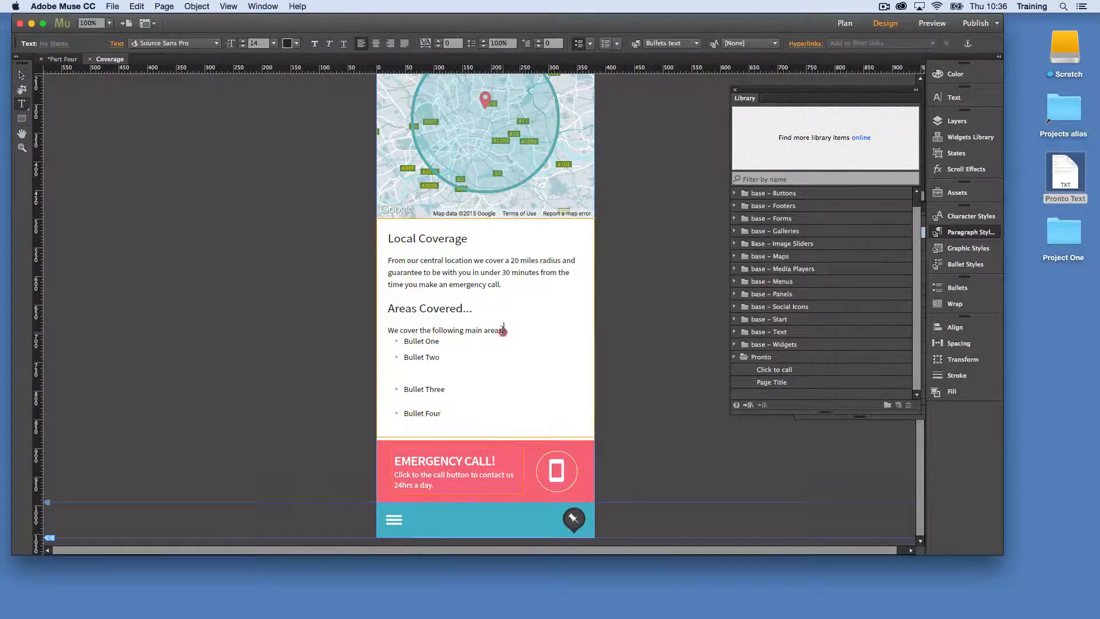
{"action": "left_click_drag", "start_coordinate": [387, 330], "coordinate": [536, 417]}
{"action": "left_click", "coordinate": [954, 97]}
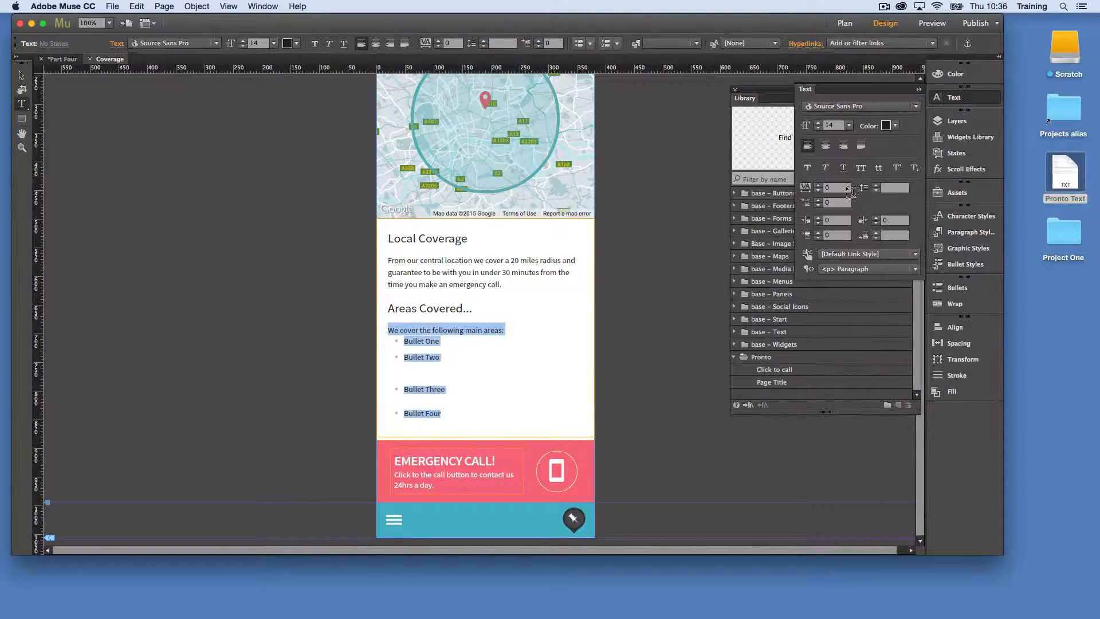
{"action": "left_click", "coordinate": [971, 233]}
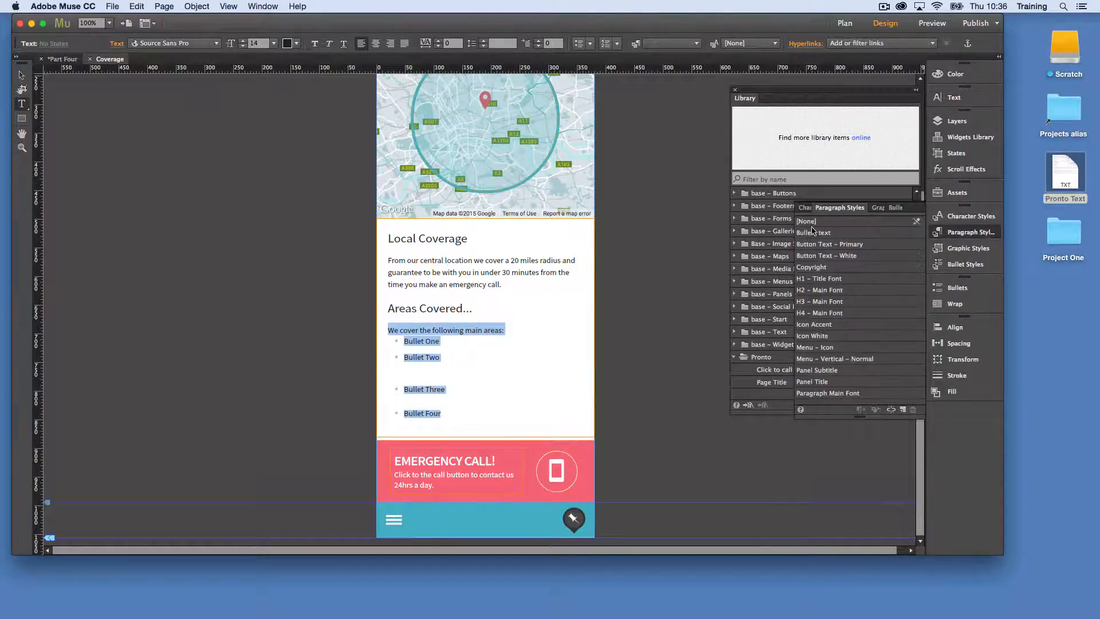
{"action": "left_click", "coordinate": [811, 222]}
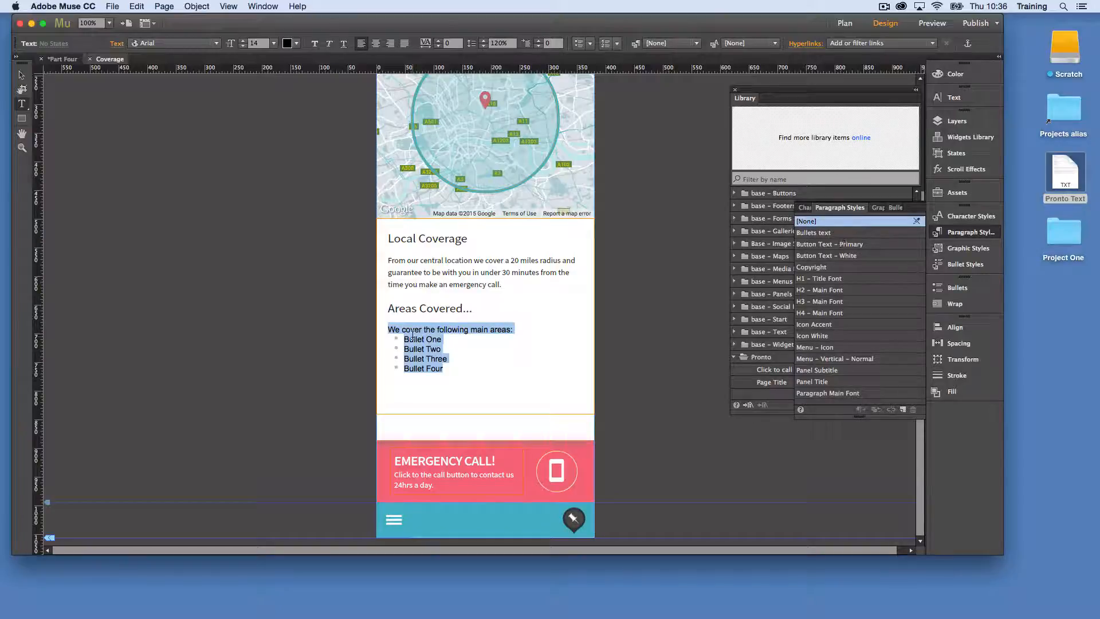
Apply the Bullets text style to the four bullets and Paragraph Main Font to the "We cover the following main areas:" line
{"action": "left_click_drag", "start_coordinate": [403, 338], "coordinate": [553, 376]}
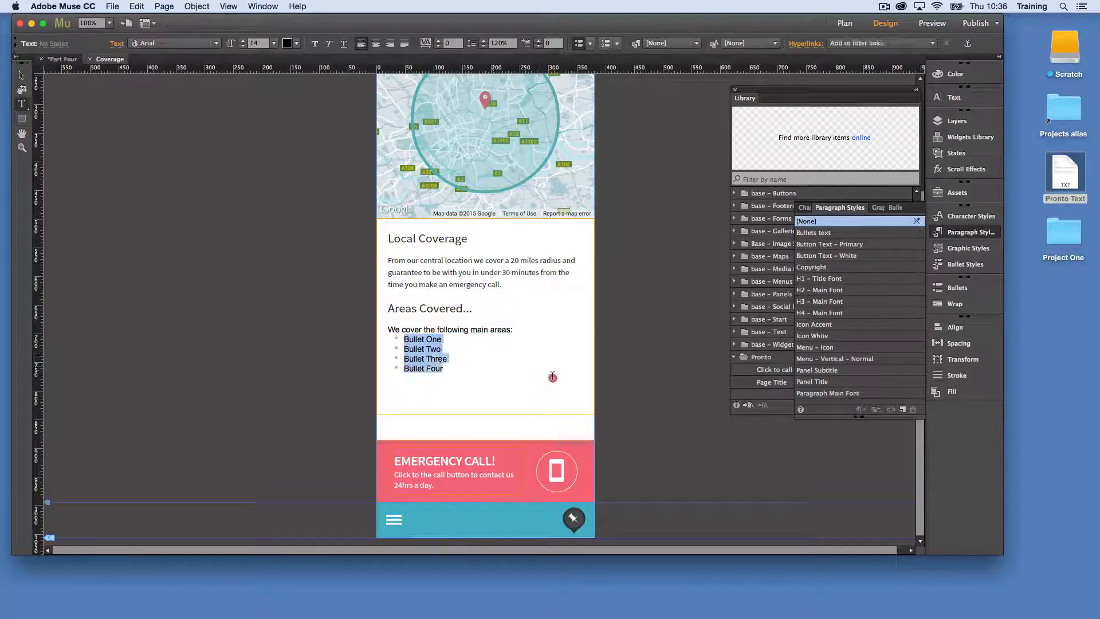
{"action": "left_click", "coordinate": [810, 233]}
{"action": "left_click_drag", "start_coordinate": [514, 330], "coordinate": [372, 330]}
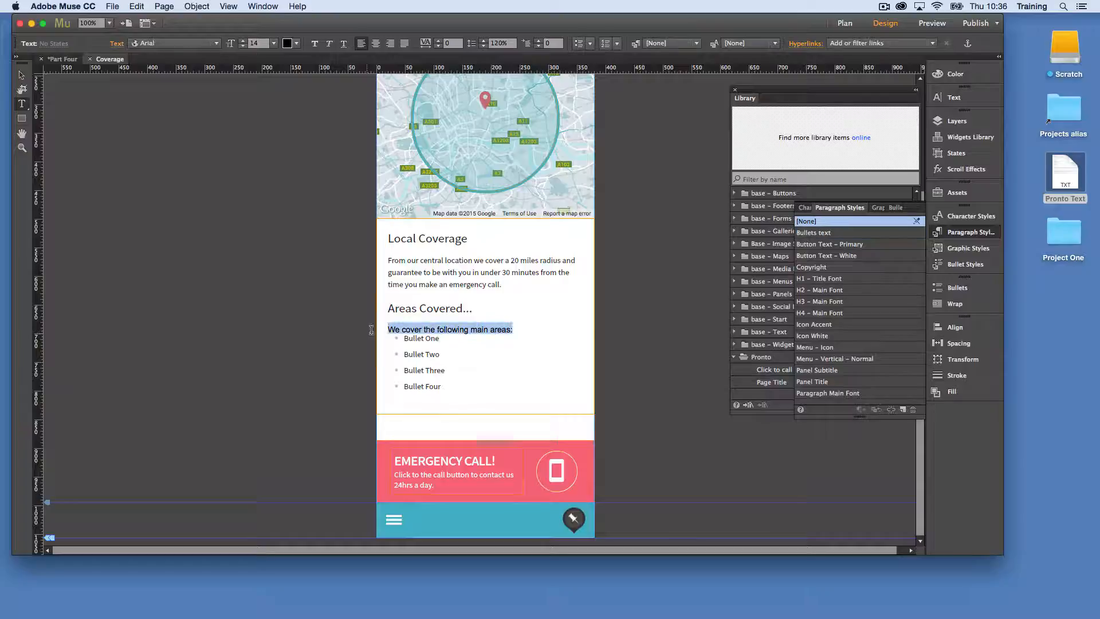
{"action": "left_click", "coordinate": [829, 392]}
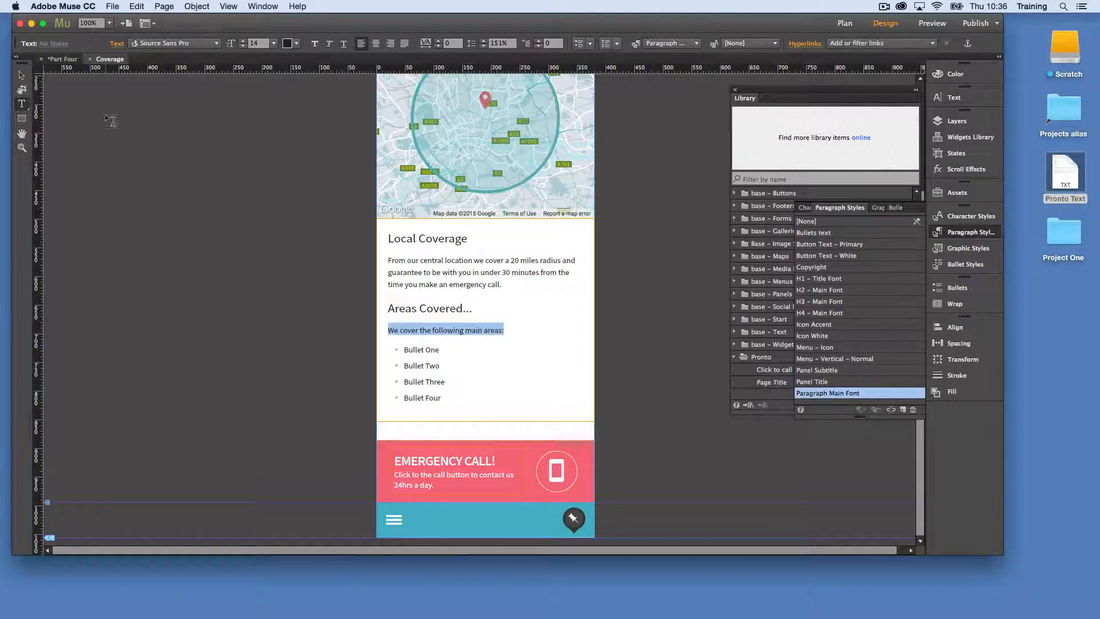
{"action": "left_click", "coordinate": [20, 77]}
{"action": "left_click", "coordinate": [655, 368]}
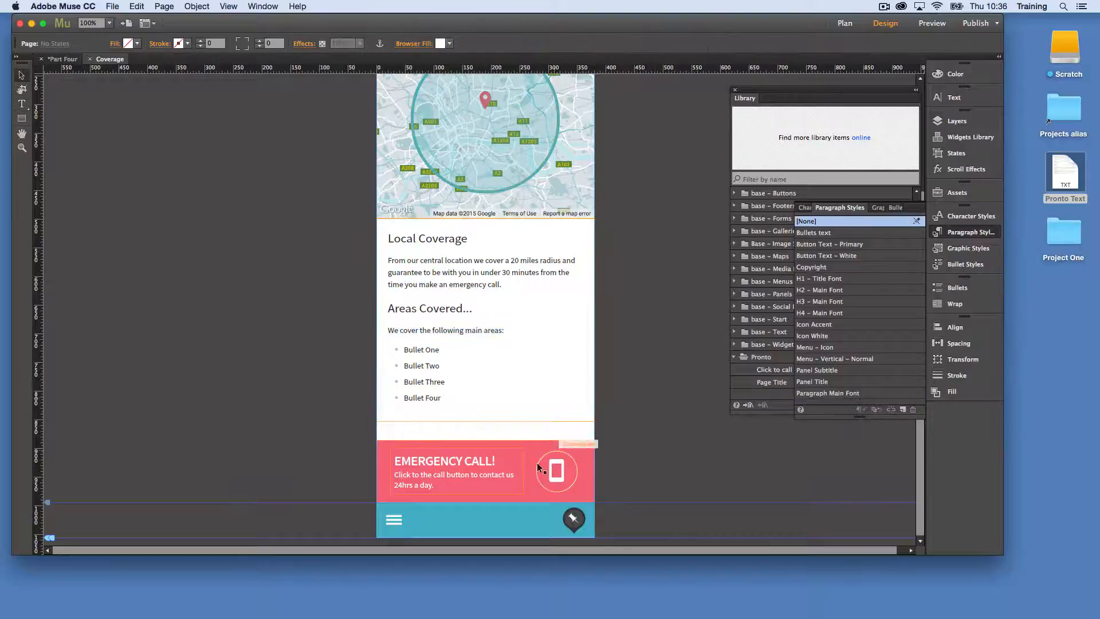
Move the Emergency Call banner up against the lower edge of the coverage text frame, to Y 853
{"action": "left_click", "coordinate": [581, 470]}
{"action": "left_click_drag", "start_coordinate": [582, 448], "coordinate": [548, 404]}
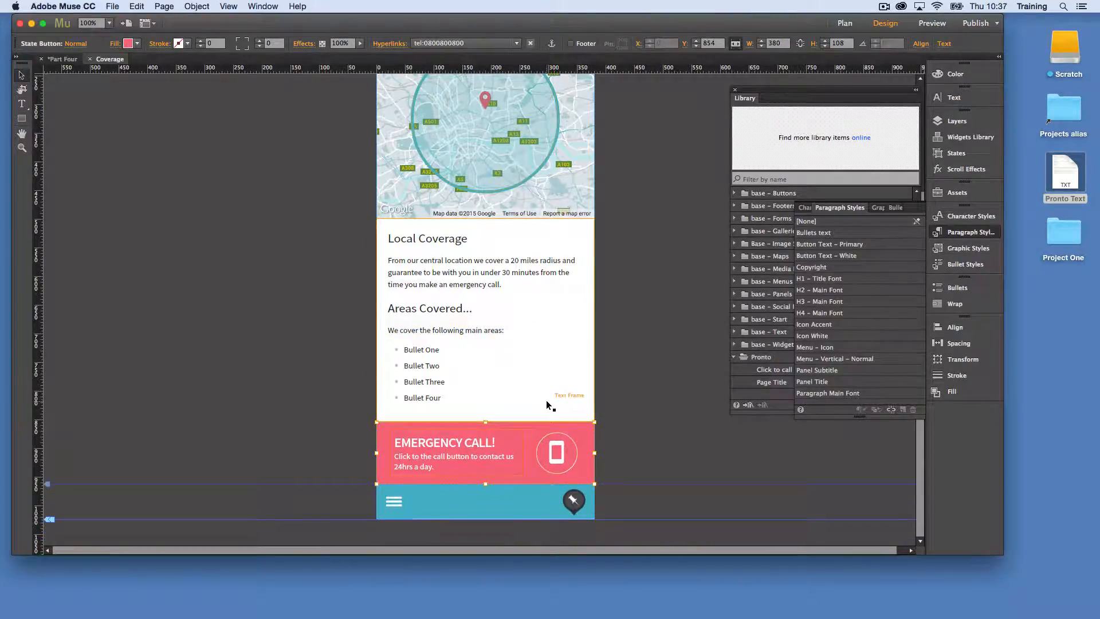
{"action": "left_click", "coordinate": [656, 388]}
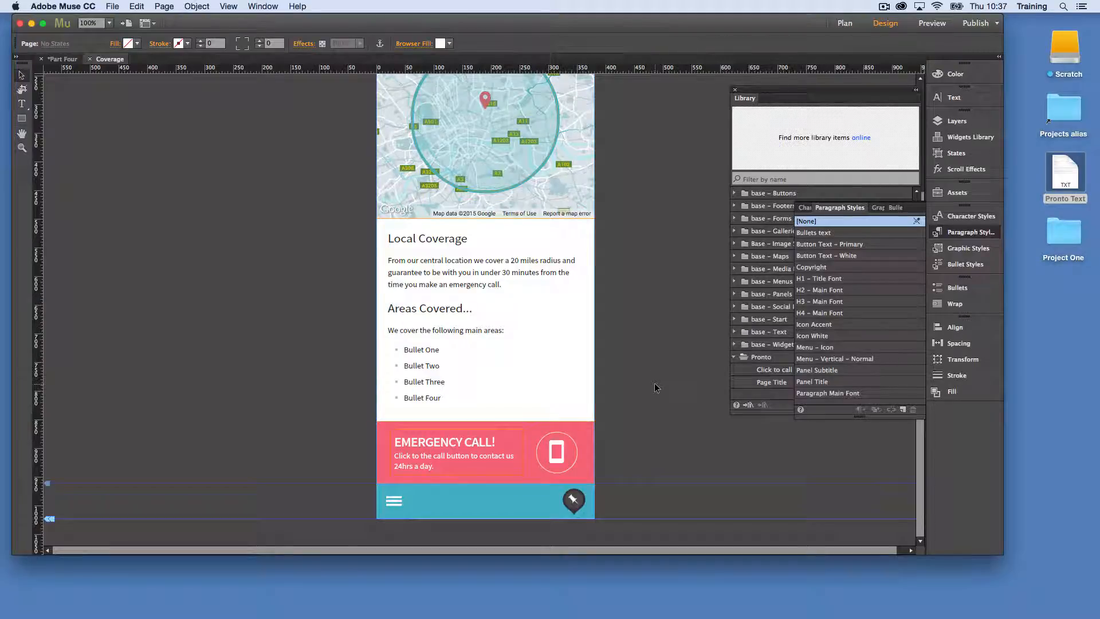
Save the coverage text frame to the Pronto library folder as an item named Content
{"action": "left_click", "coordinate": [483, 312]}
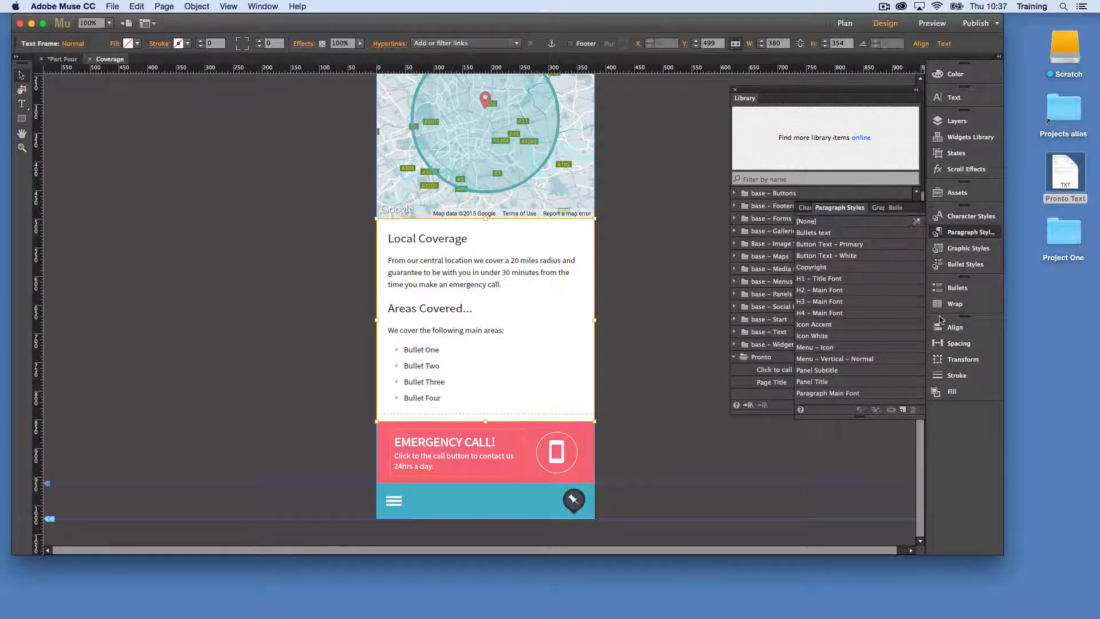
{"action": "left_click", "coordinate": [761, 357]}
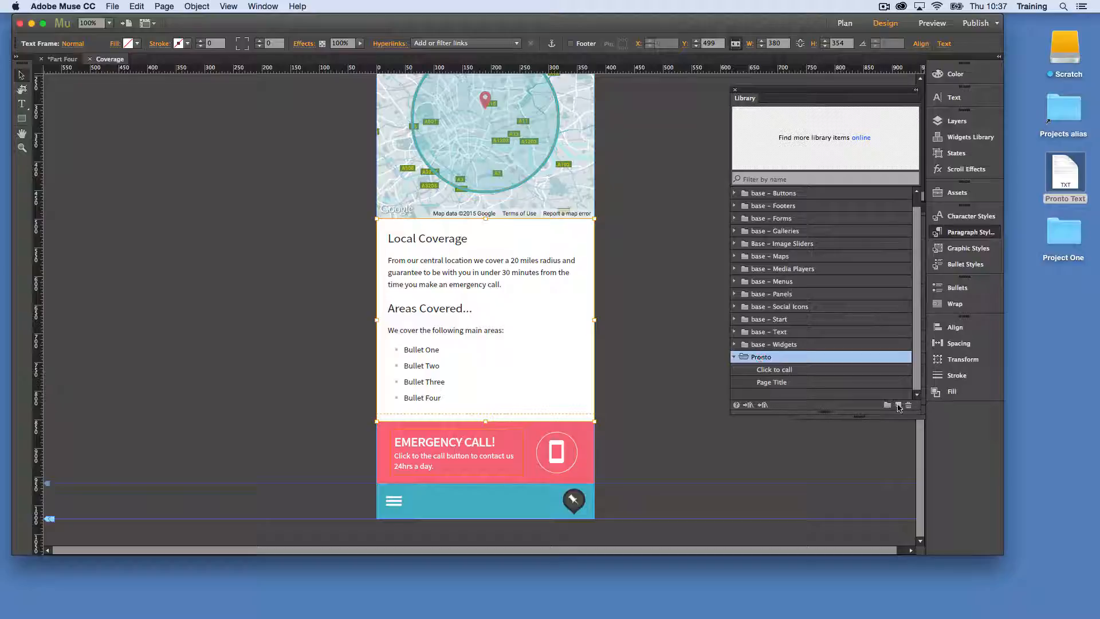
{"action": "left_click", "coordinate": [897, 406]}
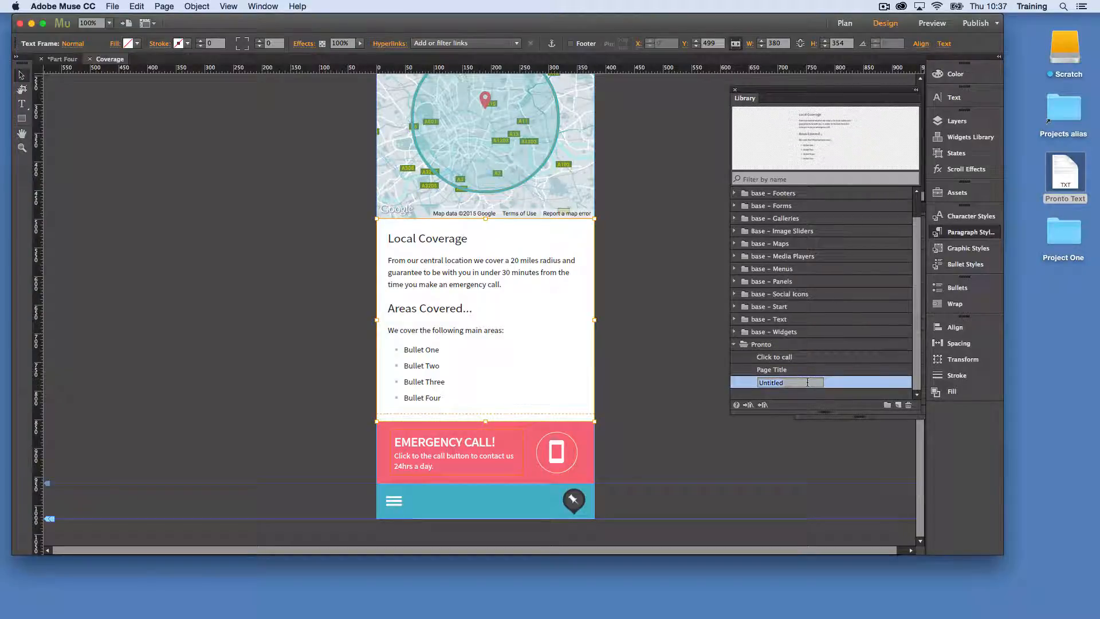
{"action": "type", "text": "Content"}
{"action": "key", "text": "Return"}
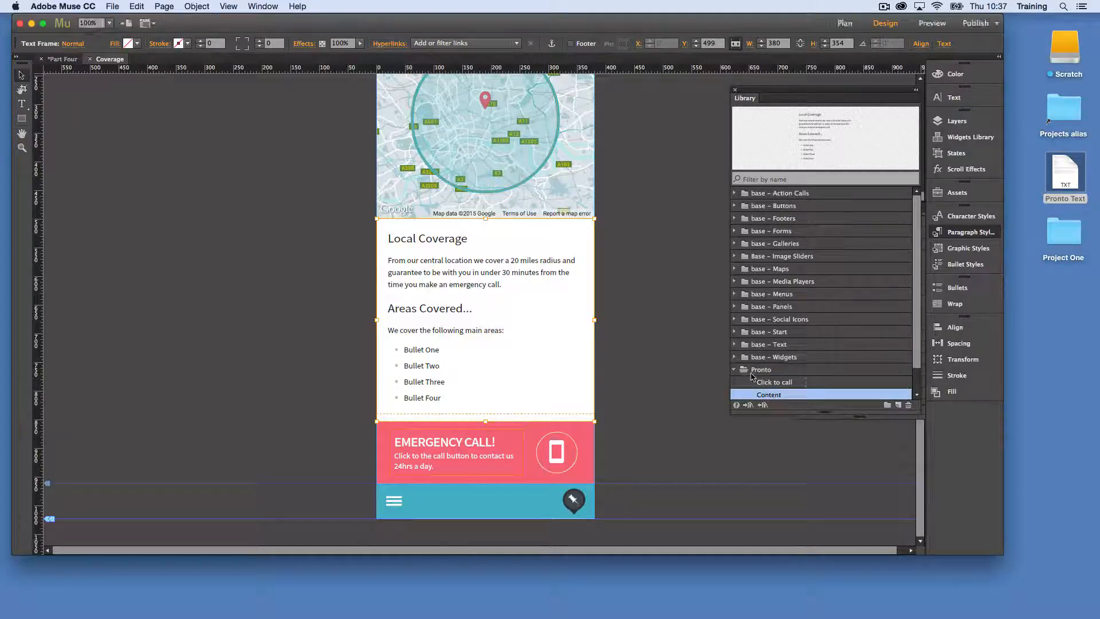
{"action": "left_click", "coordinate": [666, 226]}
{"action": "scroll", "coordinate": [665, 225], "scroll_direction": "up", "scroll_amount": 5}
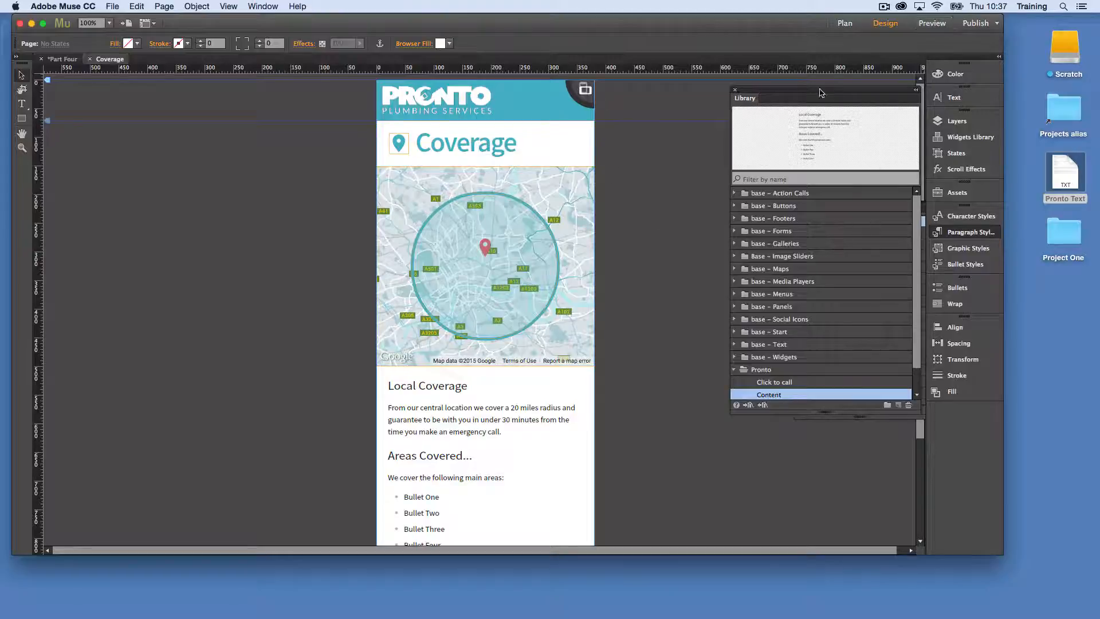
Preview the Coverage page and examine how its content scrolls against the fixed navigation bar, closing the preview when done
{"action": "left_click", "coordinate": [947, 22]}
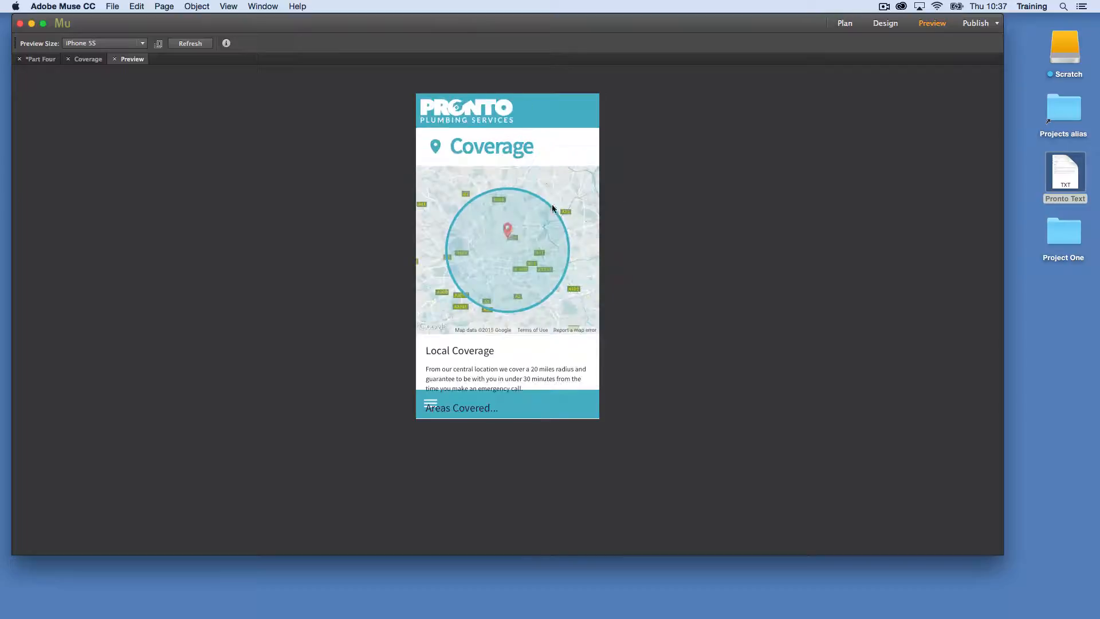
{"action": "scroll", "coordinate": [580, 291], "scroll_direction": "down", "scroll_amount": 5}
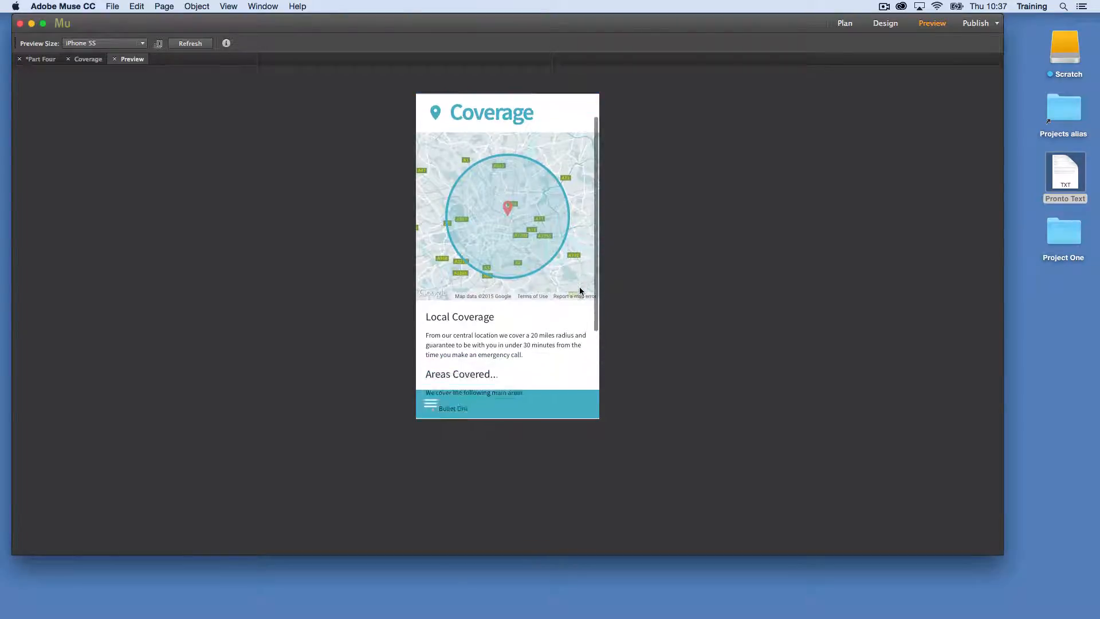
{"action": "scroll", "coordinate": [578, 292], "scroll_direction": "up", "scroll_amount": 3}
{"action": "scroll", "coordinate": [539, 307], "scroll_direction": "up", "scroll_amount": 2}
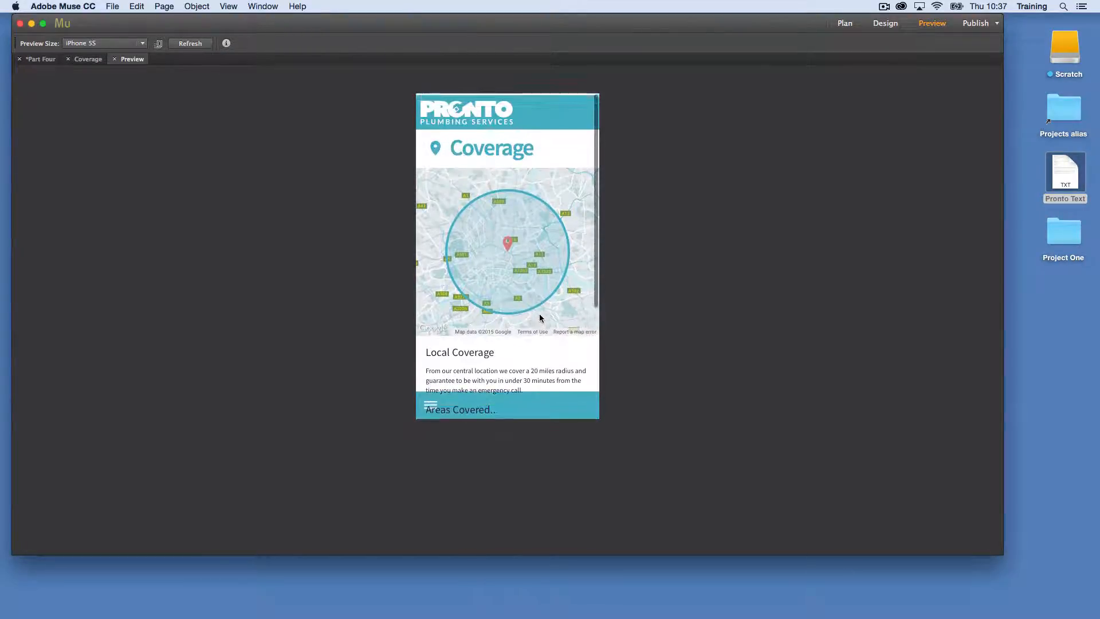
{"action": "scroll", "coordinate": [539, 314], "scroll_direction": "down", "scroll_amount": 4}
{"action": "scroll", "coordinate": [540, 315], "scroll_direction": "up", "scroll_amount": 2}
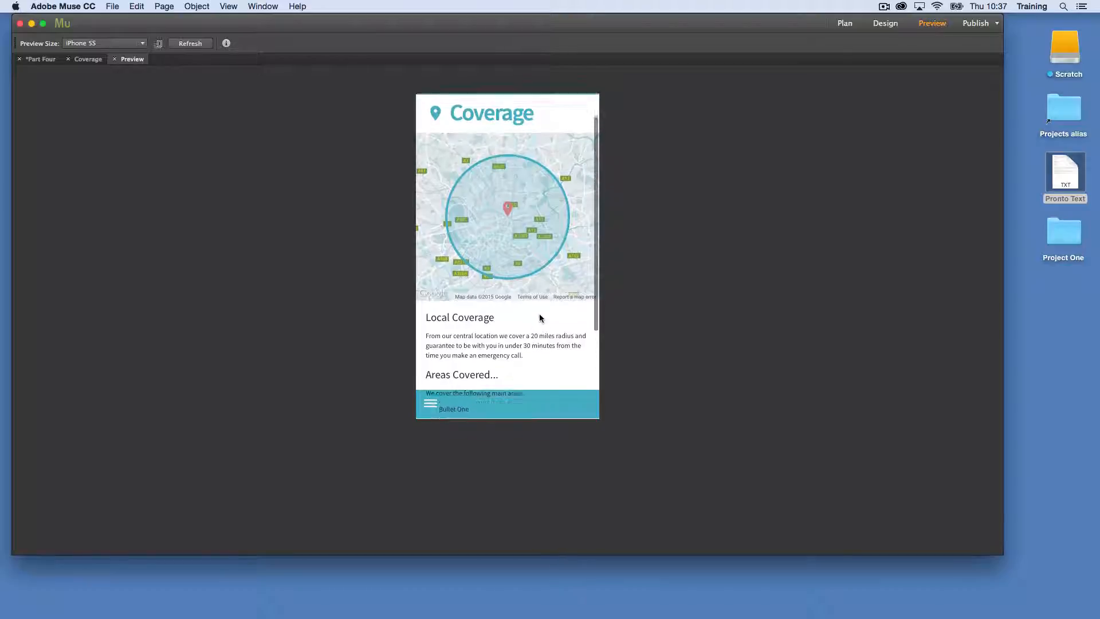
{"action": "scroll", "coordinate": [540, 314], "scroll_direction": "down", "scroll_amount": 3}
{"action": "scroll", "coordinate": [540, 315], "scroll_direction": "up", "scroll_amount": 3}
{"action": "scroll", "coordinate": [541, 315], "scroll_direction": "down", "scroll_amount": 5}
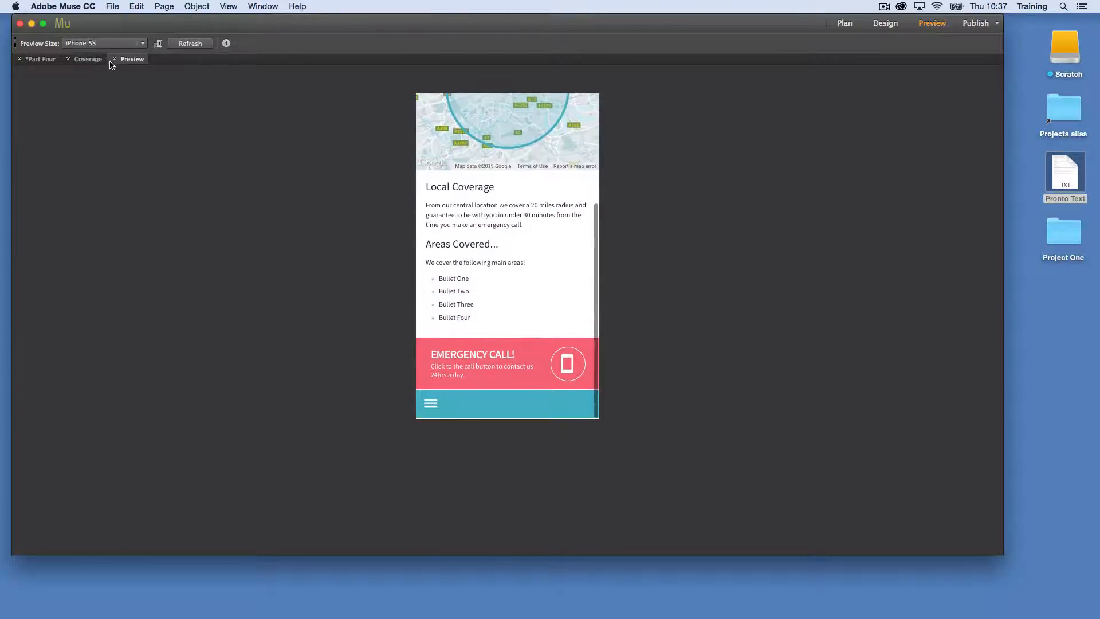
{"action": "left_click", "coordinate": [114, 59]}
Move the map, its circle, the coverage text frame and the Emergency Call banner to the Content layer
{"action": "scroll", "coordinate": [433, 359], "scroll_direction": "down", "scroll_amount": 3}
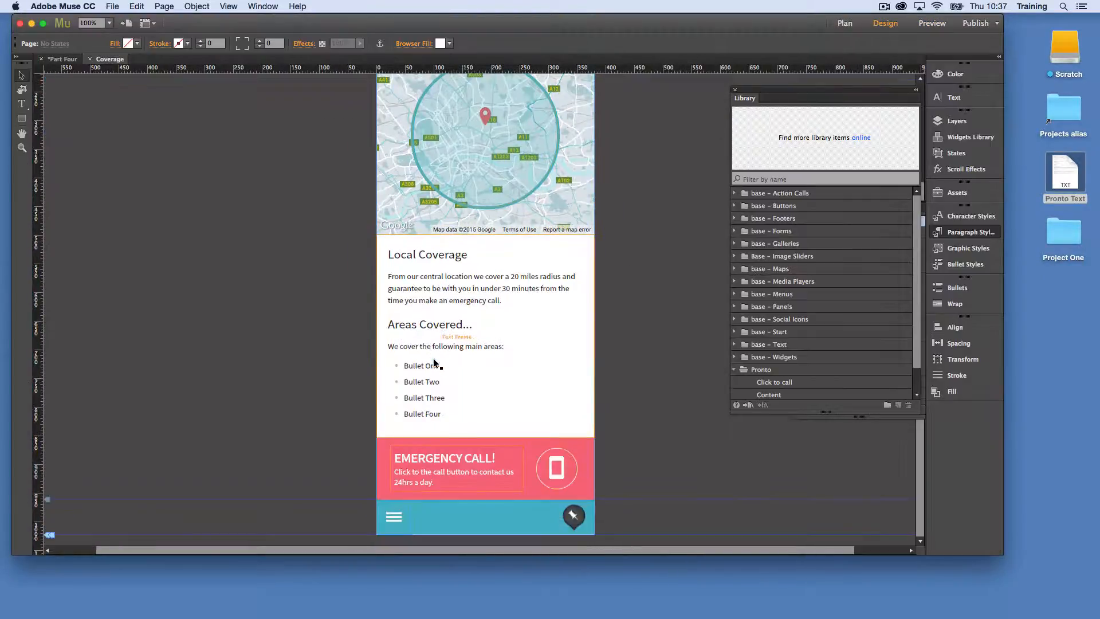
{"action": "left_click_drag", "start_coordinate": [330, 143], "coordinate": [688, 475]}
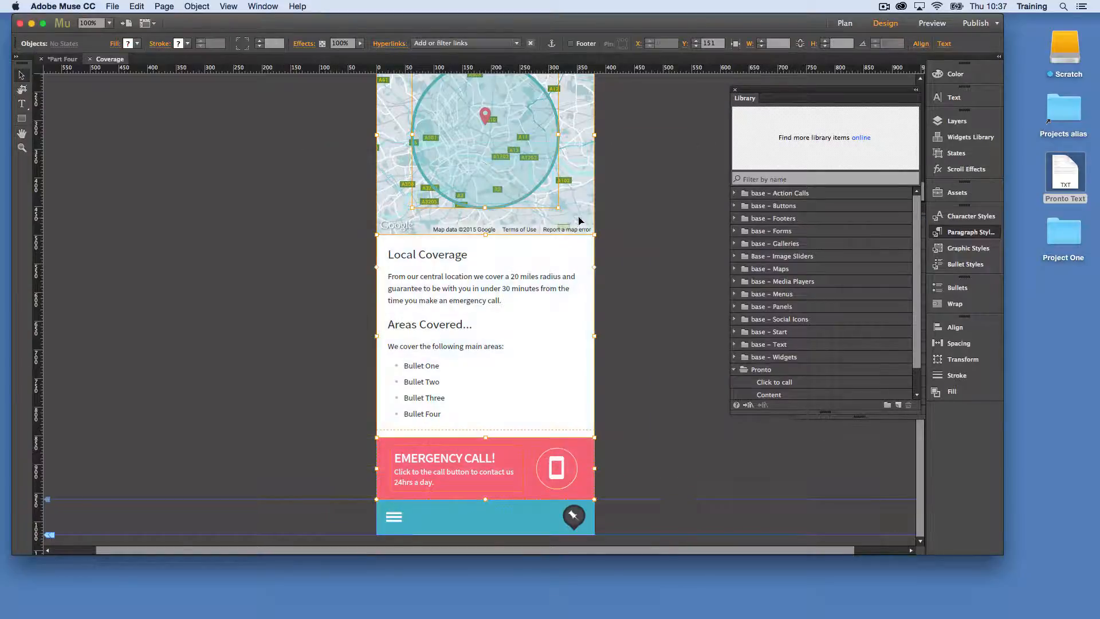
{"action": "right_click", "coordinate": [580, 218]}
{"action": "mouse_move", "coordinate": [683, 277]}
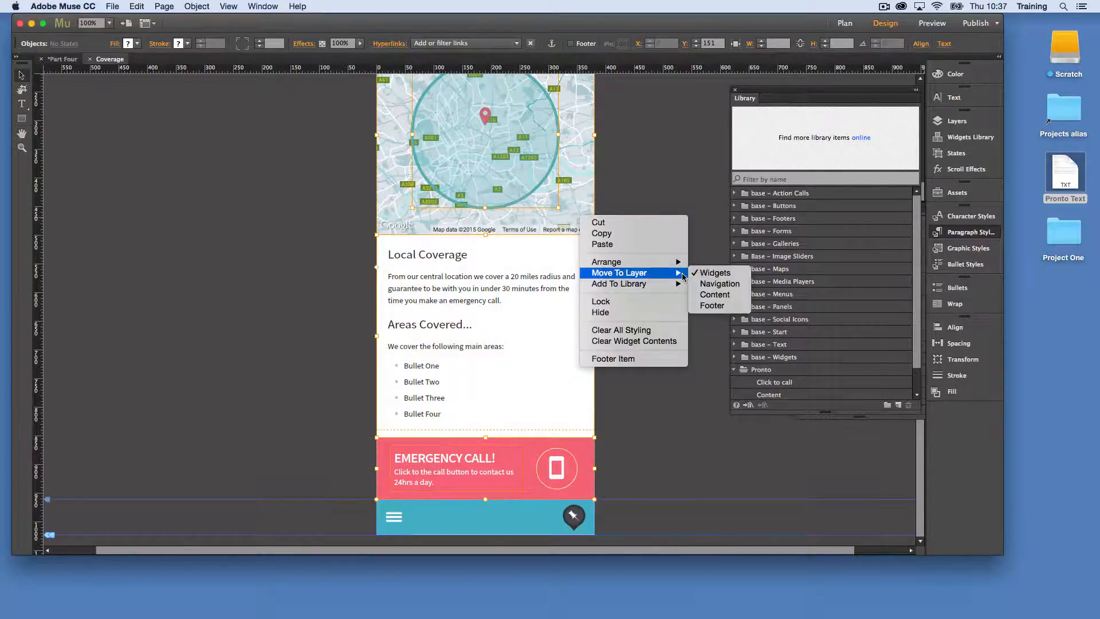
{"action": "left_click", "coordinate": [715, 295]}
{"action": "left_click", "coordinate": [678, 365]}
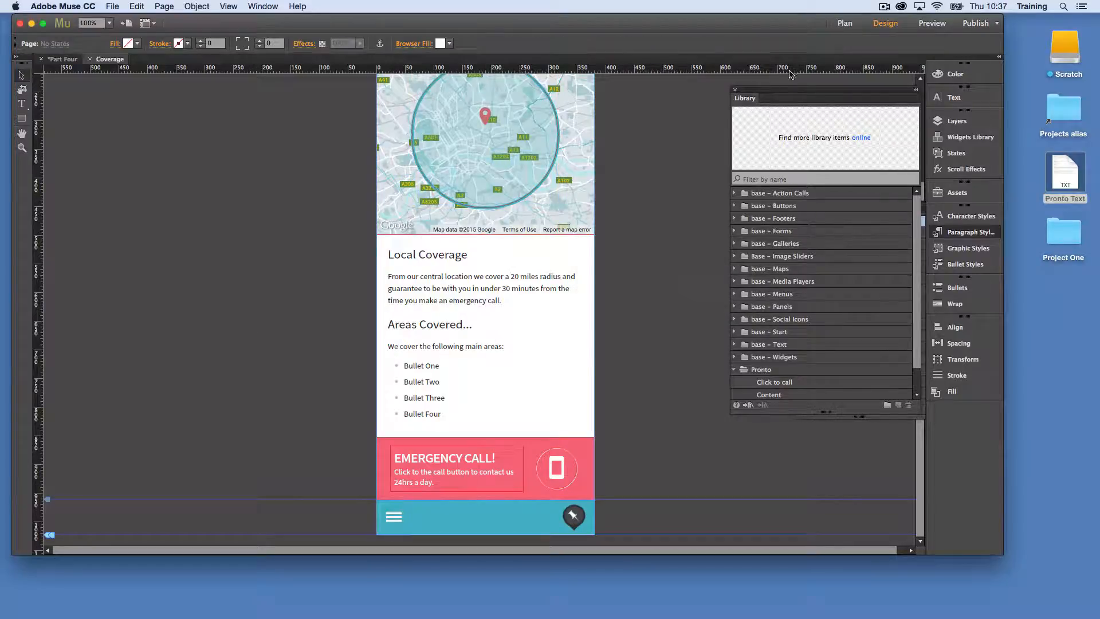
Preview the Coverage page again and check whether the content passes behind the navigation bar when scrolled
{"action": "left_click", "coordinate": [933, 22]}
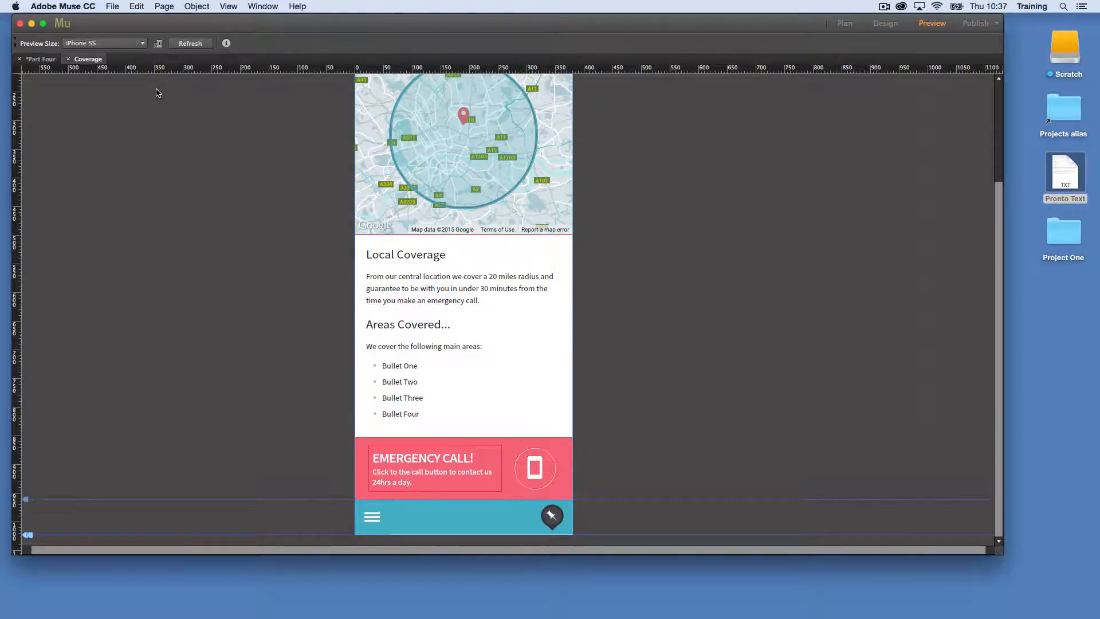
{"action": "scroll", "coordinate": [531, 227], "scroll_direction": "down", "scroll_amount": 2}
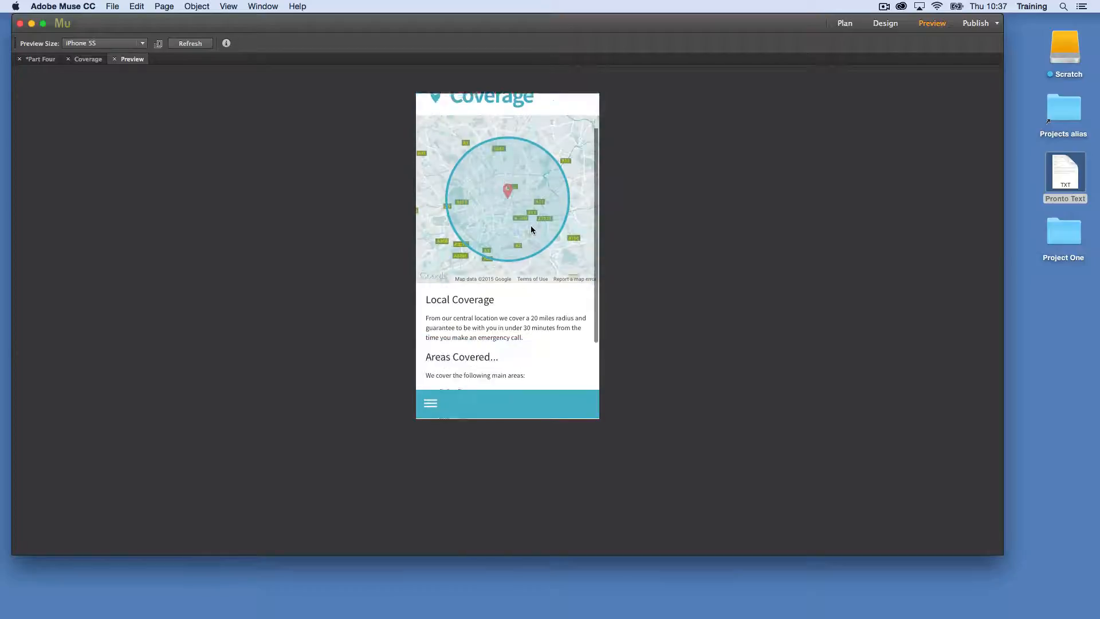
{"action": "scroll", "coordinate": [530, 227], "scroll_direction": "up", "scroll_amount": 2}
{"action": "scroll", "coordinate": [531, 228], "scroll_direction": "down", "scroll_amount": 5}
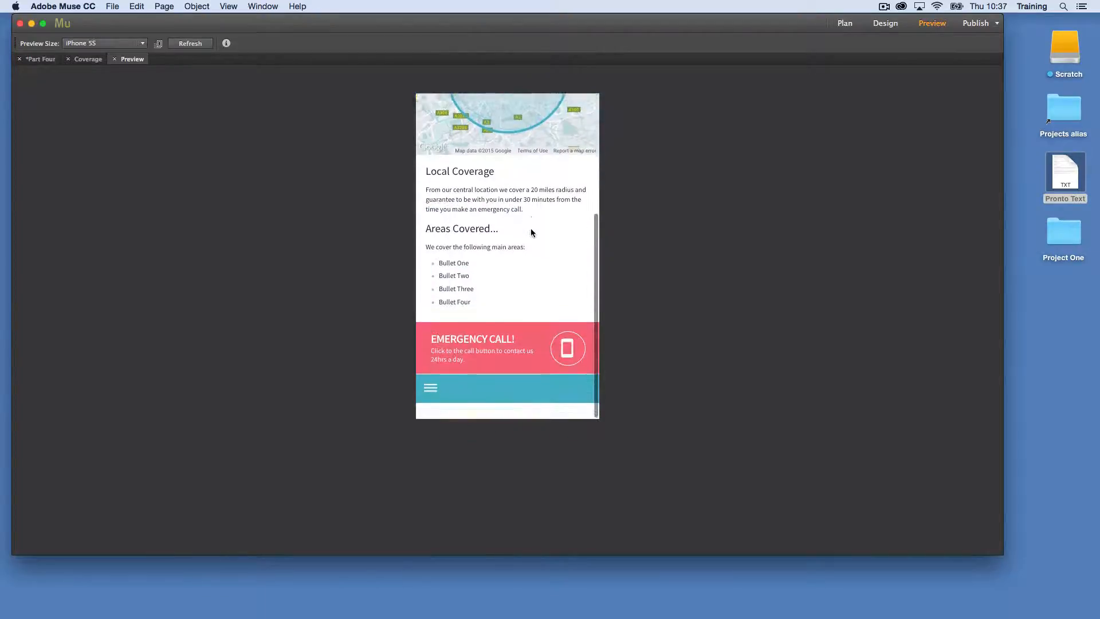
{"action": "scroll", "coordinate": [530, 228], "scroll_direction": "up", "scroll_amount": 4}
{"action": "scroll", "coordinate": [531, 228], "scroll_direction": "down", "scroll_amount": 3}
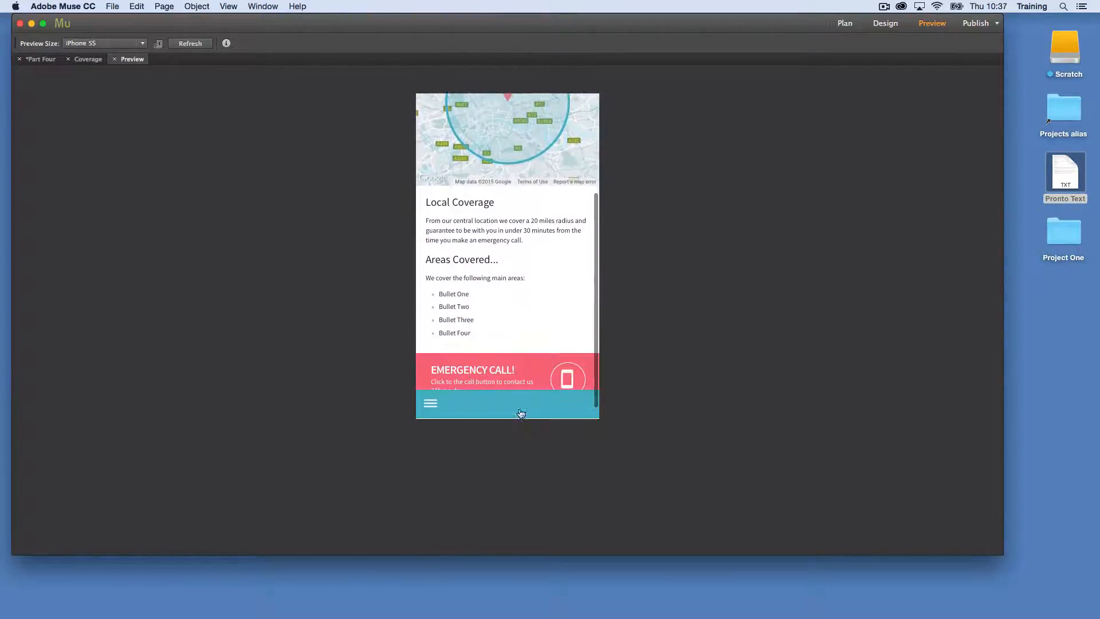
{"action": "scroll", "coordinate": [525, 307], "scroll_direction": "down", "scroll_amount": 1}
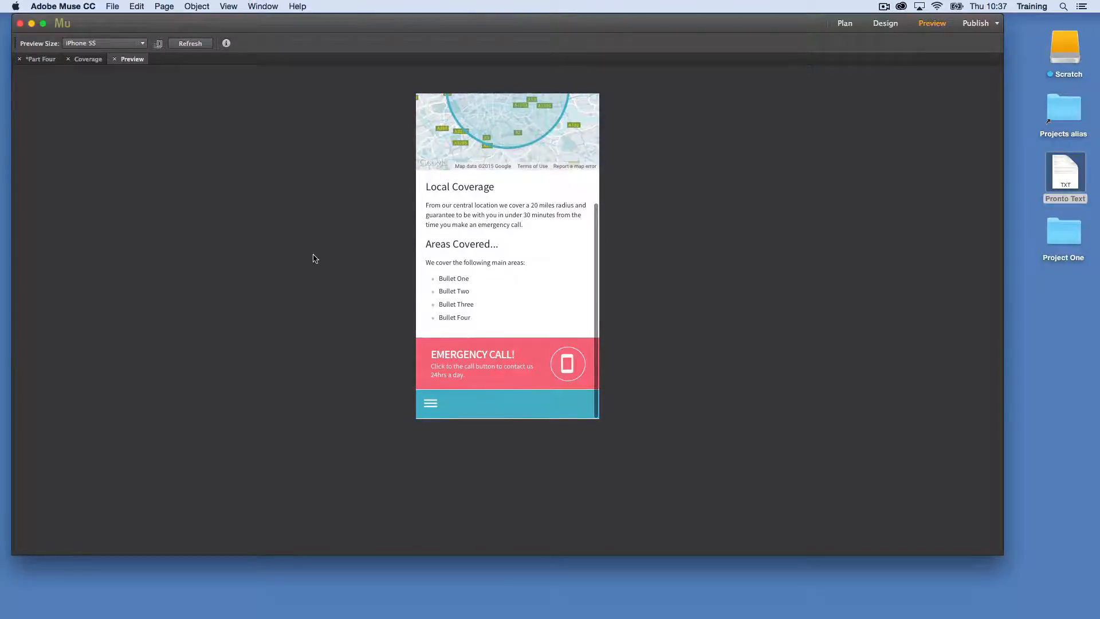
{"action": "scroll", "coordinate": [558, 267], "scroll_direction": "up", "scroll_amount": 3}
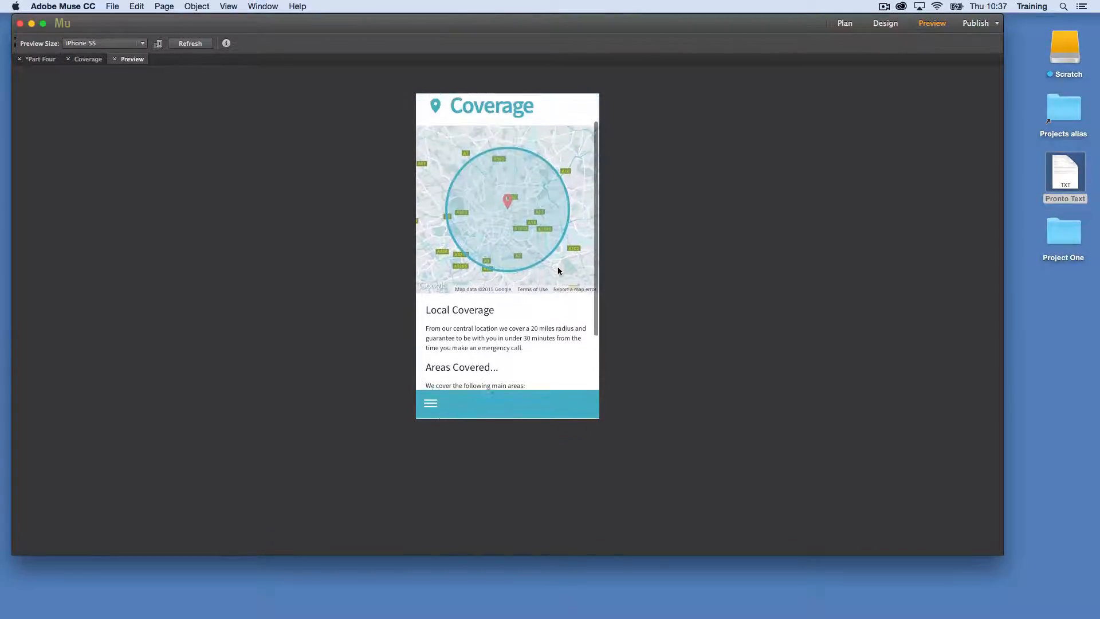
{"action": "scroll", "coordinate": [504, 320], "scroll_direction": "up", "scroll_amount": 1}
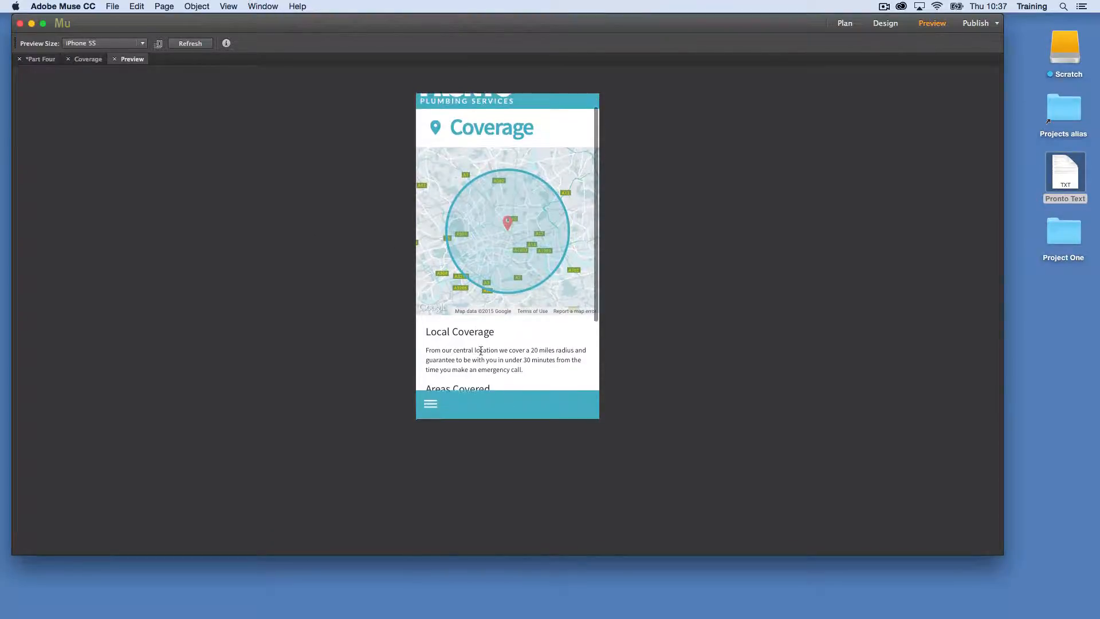
Test opening and closing the navigation menu in the preview, recheck the page scrolling and close the preview
{"action": "left_click", "coordinate": [428, 404]}
{"action": "left_click", "coordinate": [433, 255]}
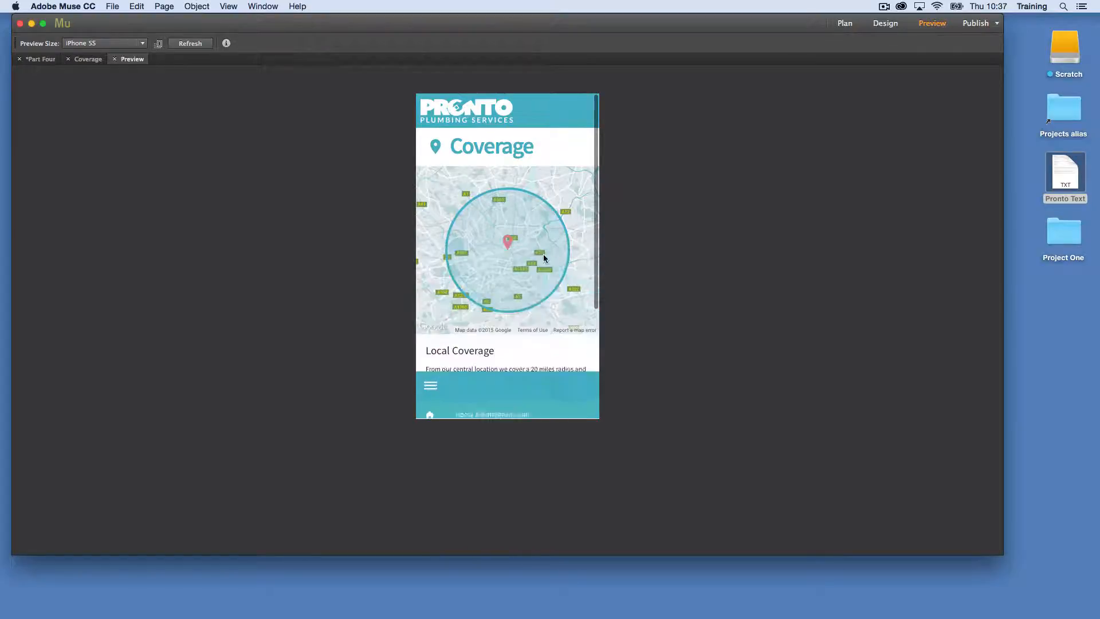
{"action": "scroll", "coordinate": [521, 252], "scroll_direction": "down", "scroll_amount": 3}
{"action": "scroll", "coordinate": [522, 252], "scroll_direction": "up", "scroll_amount": 4}
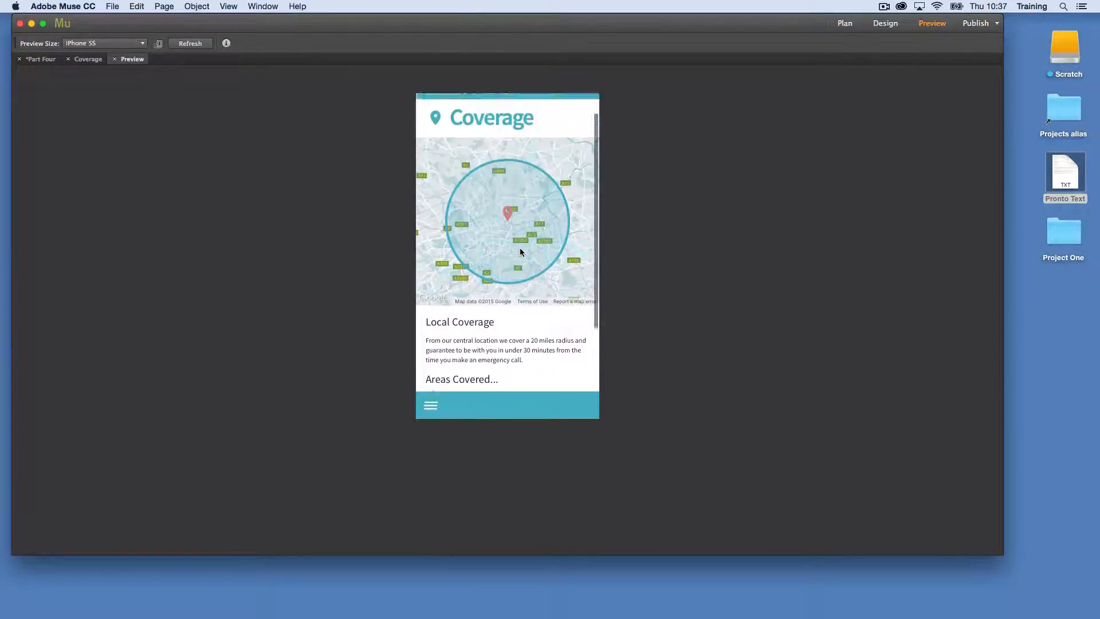
{"action": "scroll", "coordinate": [521, 252], "scroll_direction": "down", "scroll_amount": 4}
{"action": "scroll", "coordinate": [520, 253], "scroll_direction": "up", "scroll_amount": 4}
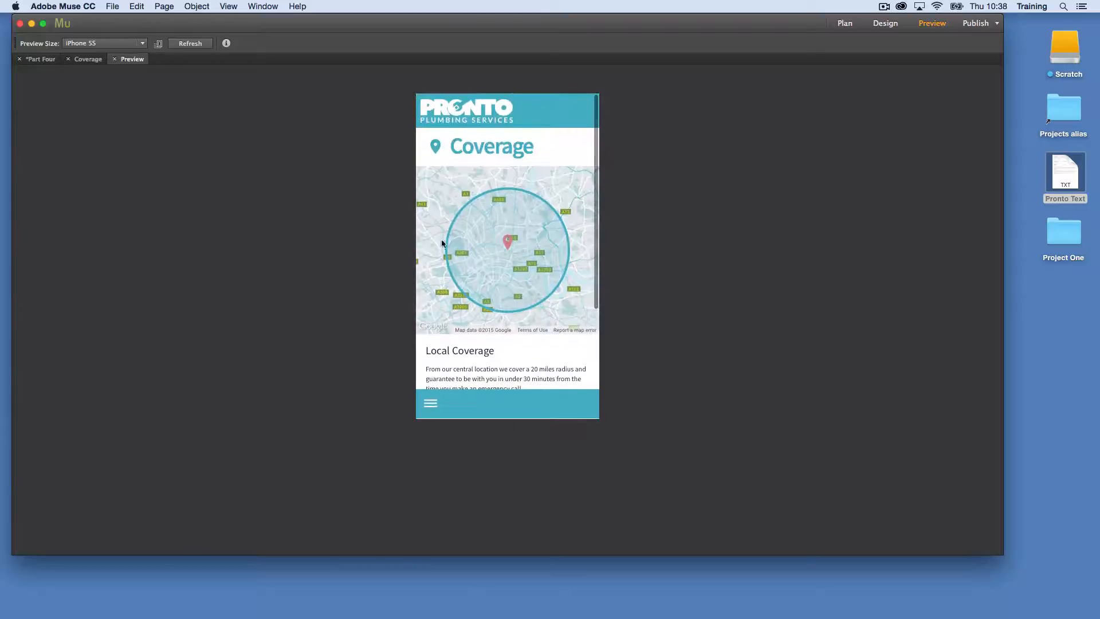
{"action": "scroll", "coordinate": [484, 265], "scroll_direction": "down", "scroll_amount": 4}
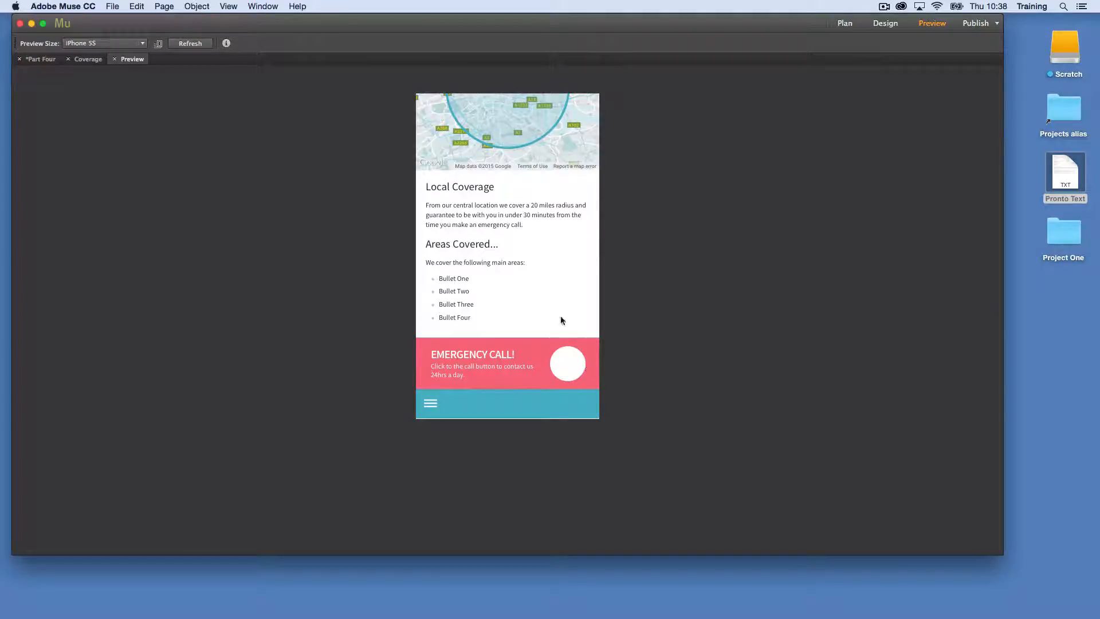
{"action": "left_click", "coordinate": [114, 59]}
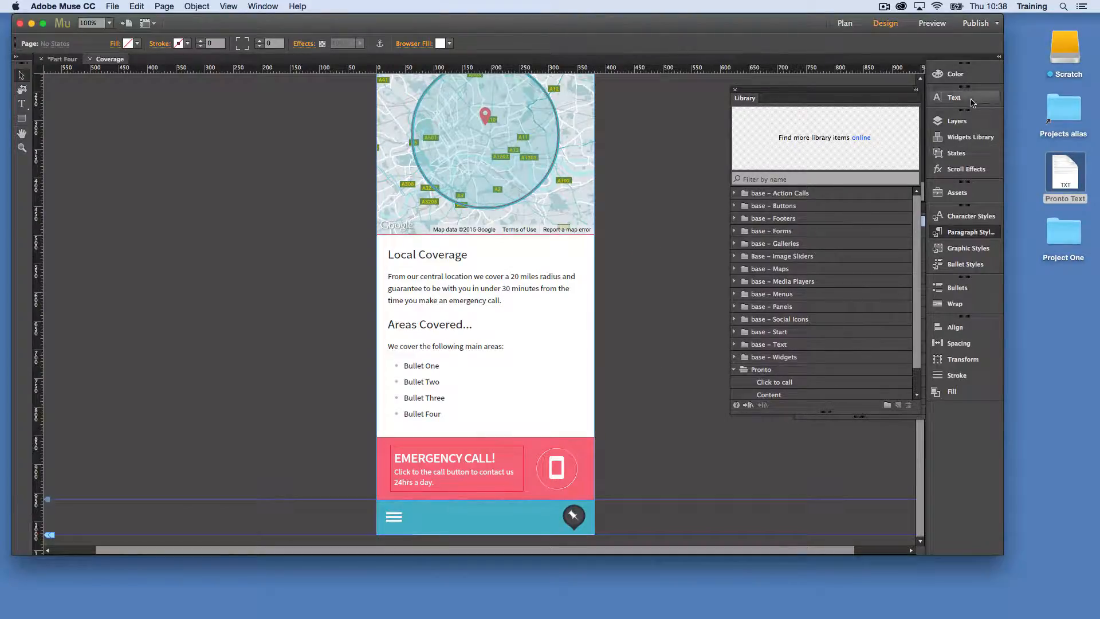
Color the phone icon in the Emergency Call button's Rollover state with the pink swatch #F56475
{"action": "left_click", "coordinate": [956, 121]}
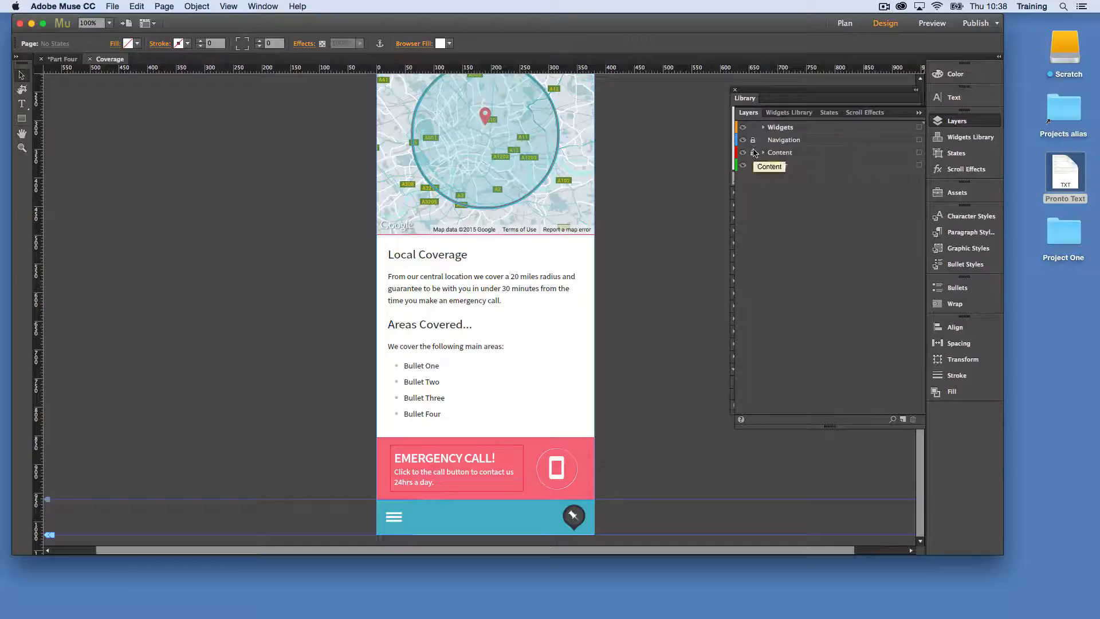
{"action": "left_click", "coordinate": [556, 475]}
{"action": "left_click", "coordinate": [556, 475]}
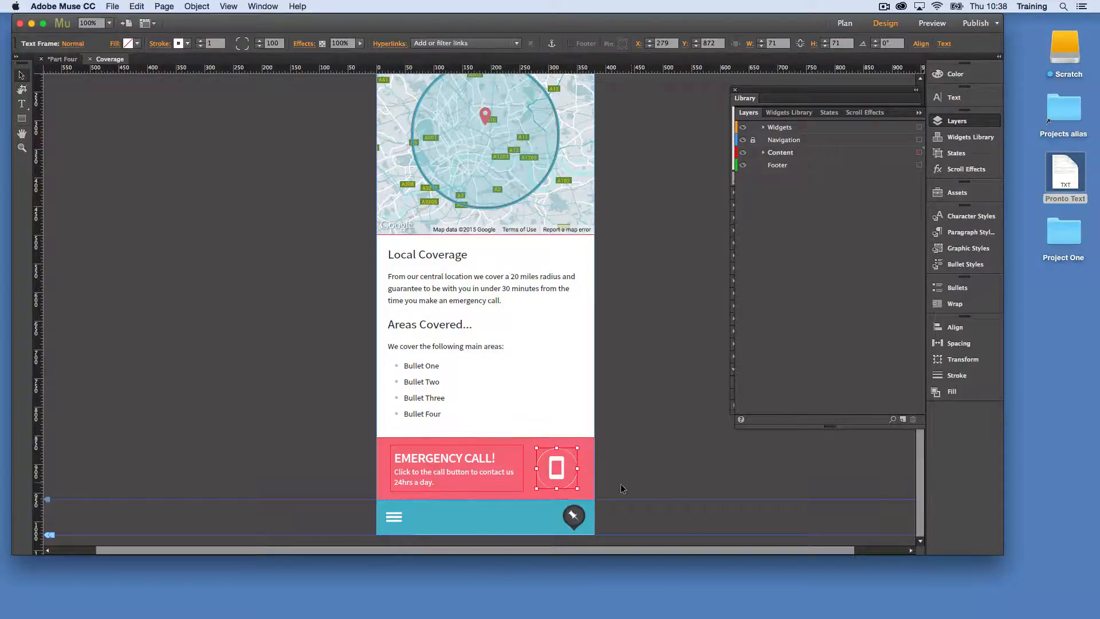
{"action": "left_click", "coordinate": [73, 45]}
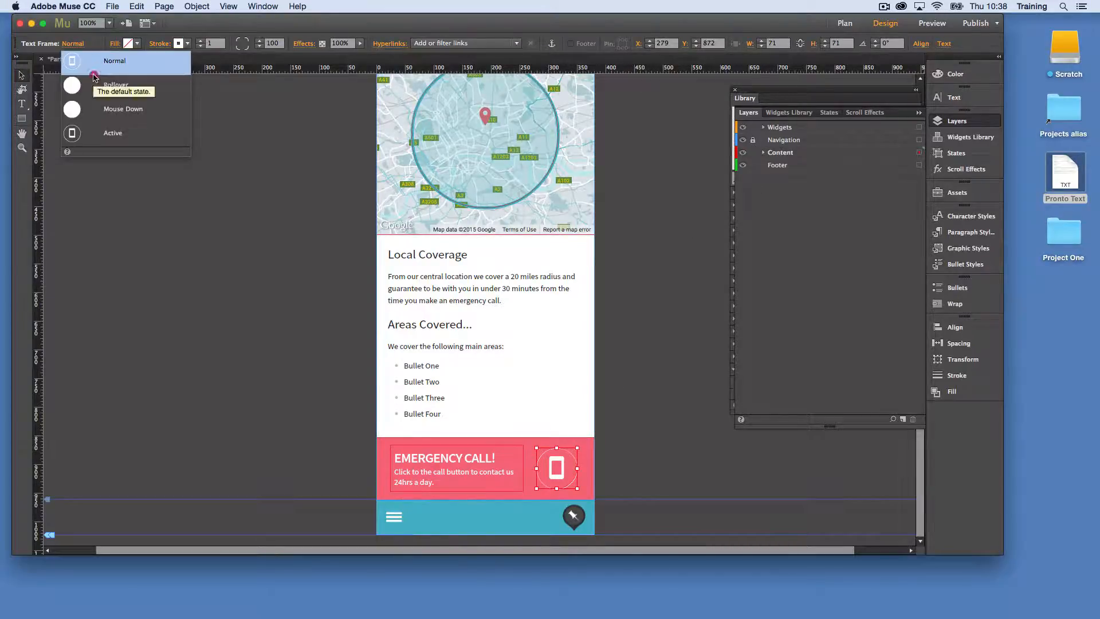
{"action": "left_click", "coordinate": [99, 85]}
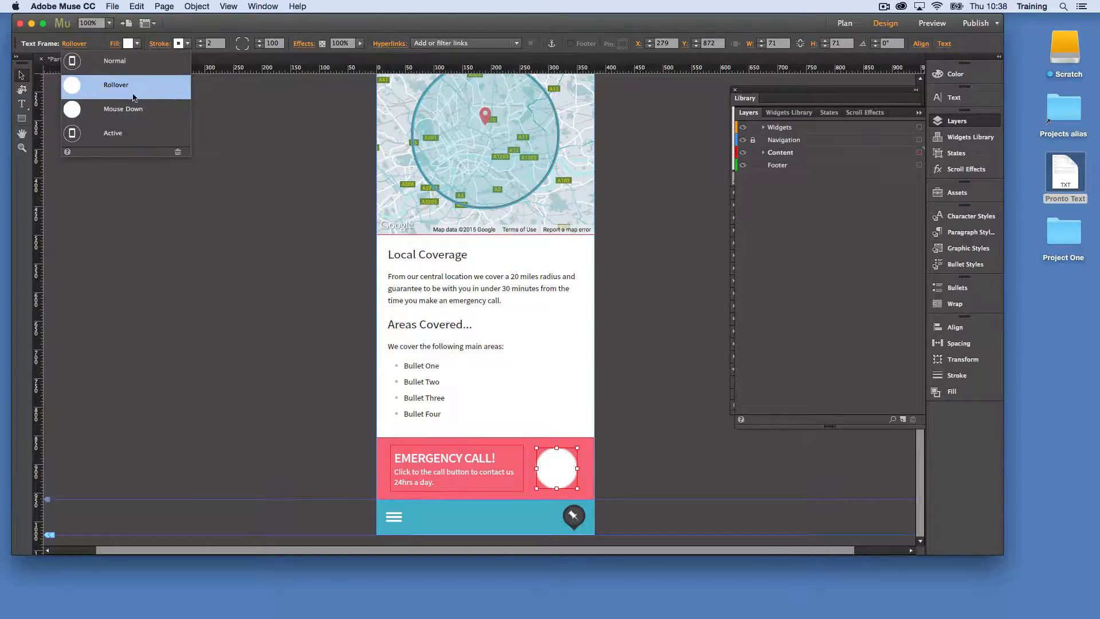
{"action": "left_click", "coordinate": [554, 464]}
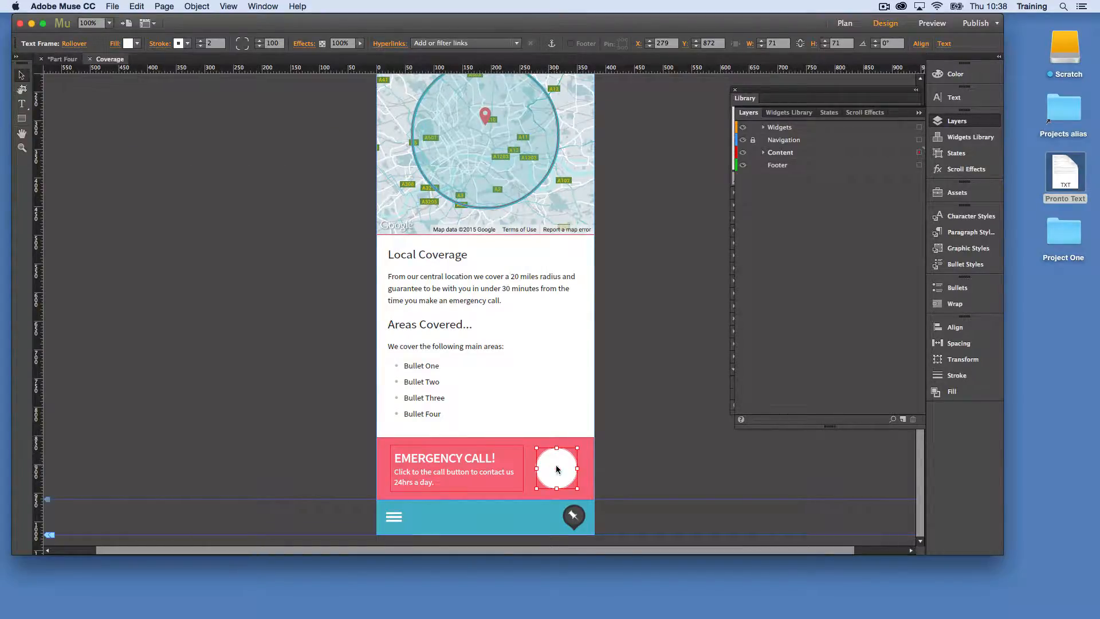
{"action": "double_click", "coordinate": [568, 468]}
{"action": "left_click_drag", "start_coordinate": [569, 468], "coordinate": [526, 467]}
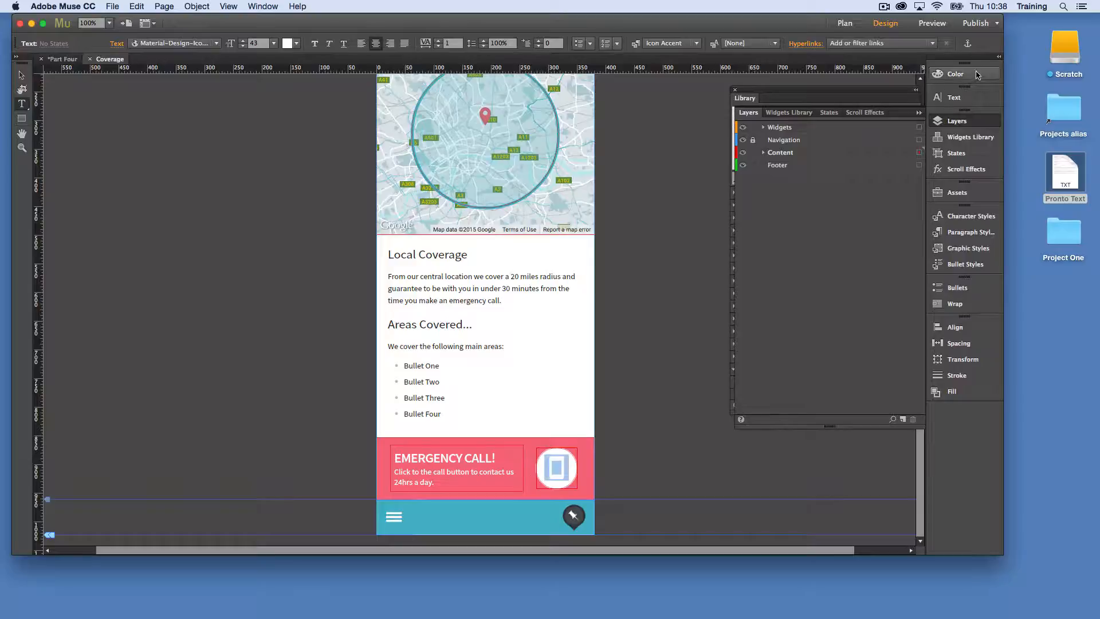
{"action": "left_click", "coordinate": [965, 98]}
{"action": "left_click", "coordinate": [894, 126]}
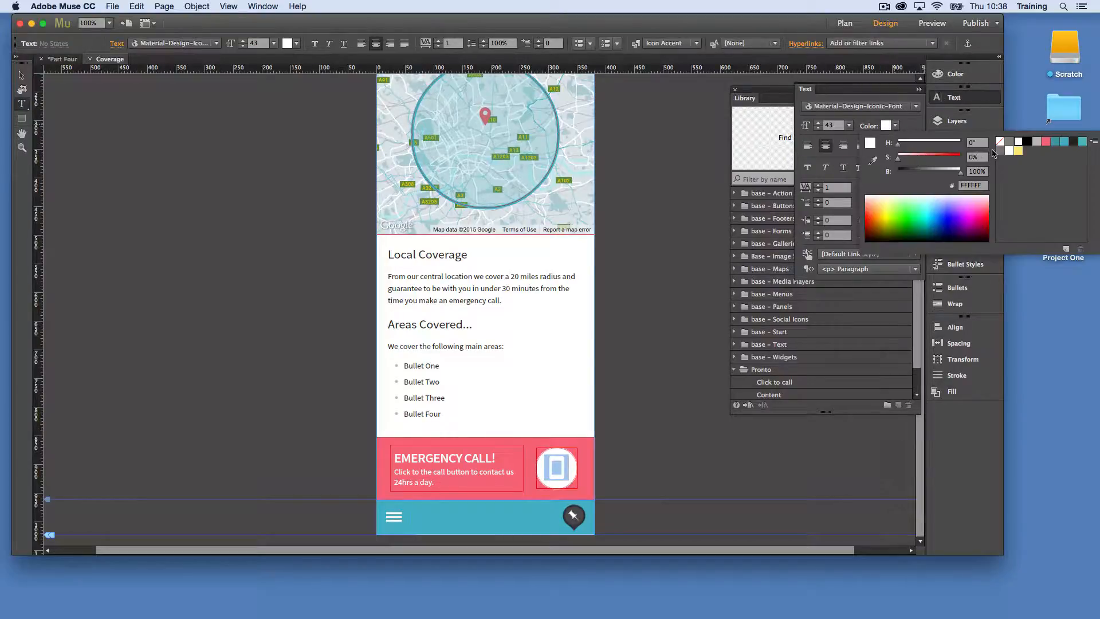
{"action": "left_click", "coordinate": [1044, 142]}
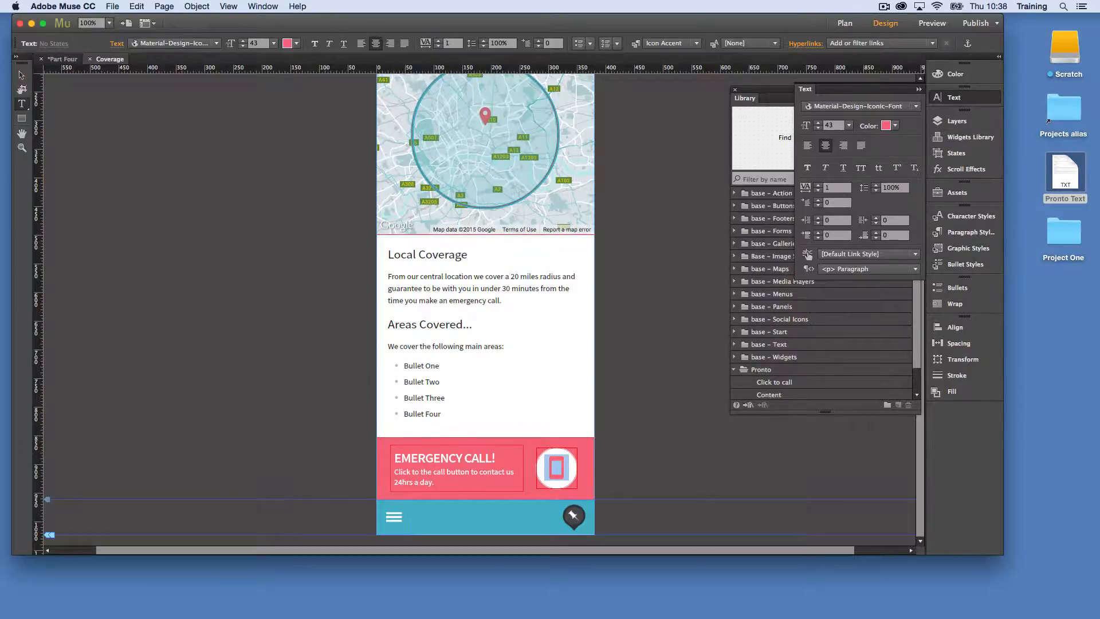
Set the phone icon's color to White in the Emergency Call button's Normal state
{"action": "left_click", "coordinate": [21, 75]}
{"action": "left_click", "coordinate": [563, 461]}
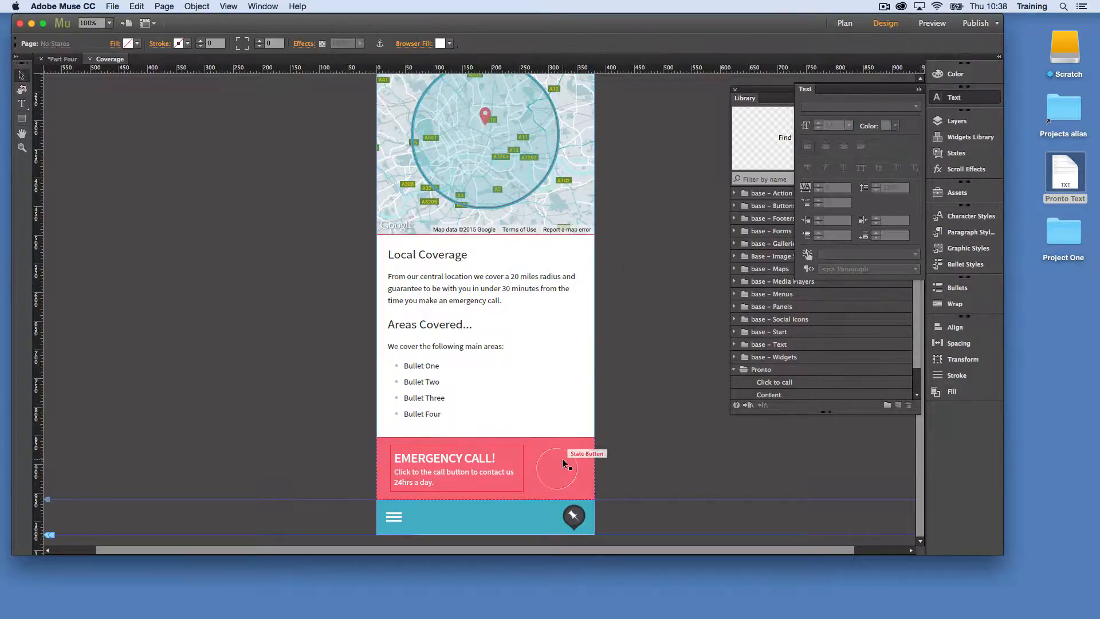
{"action": "left_click", "coordinate": [563, 459]}
{"action": "left_click", "coordinate": [73, 43]}
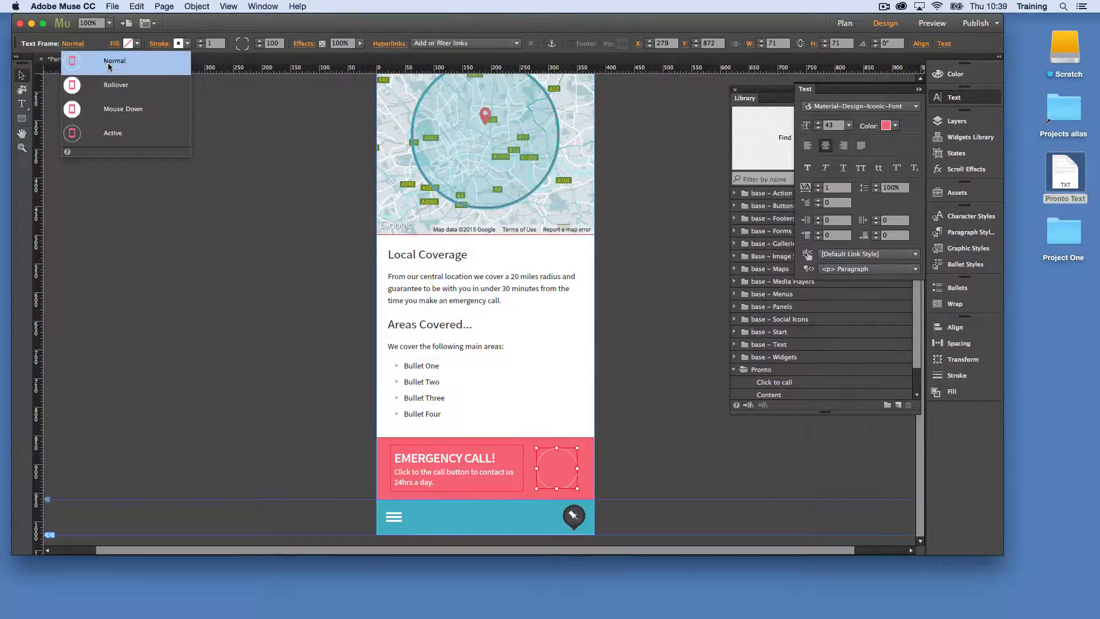
{"action": "left_click", "coordinate": [895, 126]}
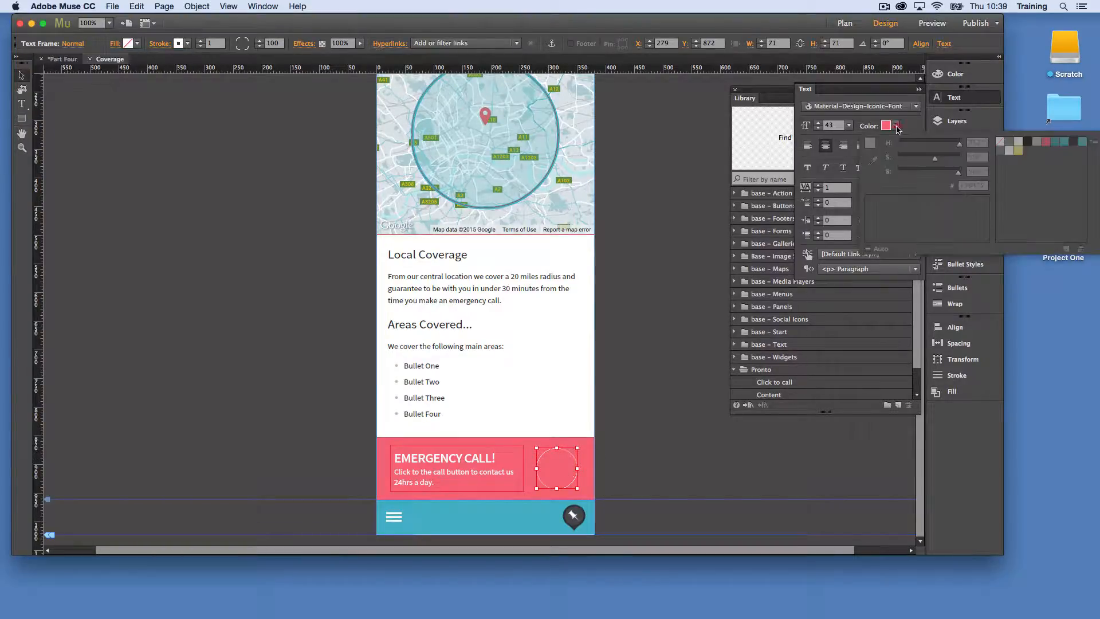
{"action": "left_click", "coordinate": [1013, 150]}
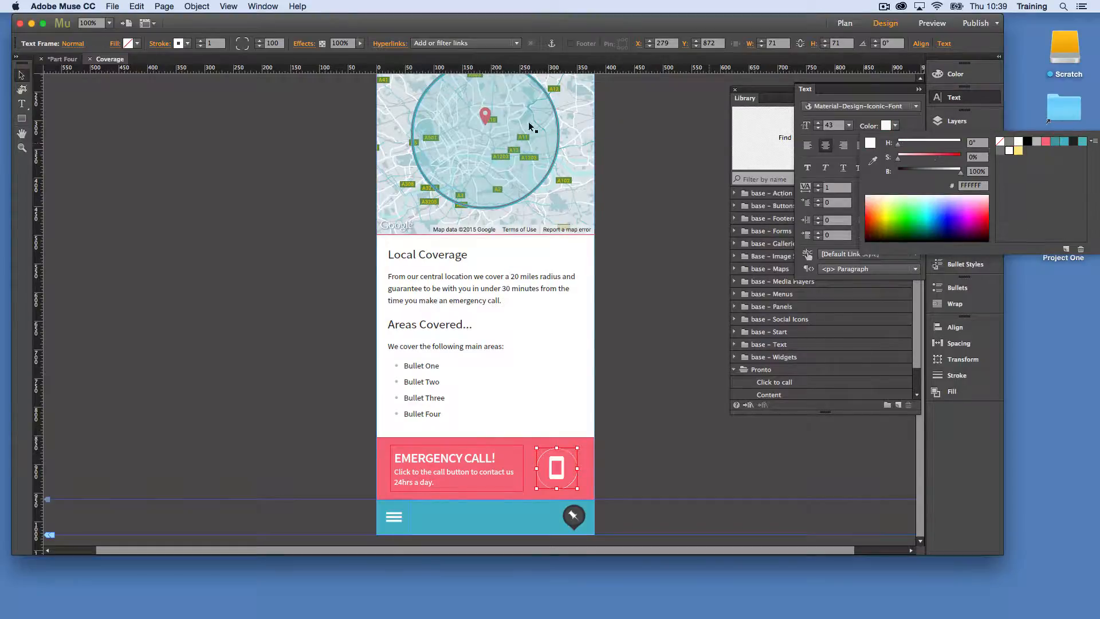
Check the Emergency Call button's Mouse Down state and return the button to its Normal state
{"action": "left_click", "coordinate": [75, 43]}
{"action": "left_click", "coordinate": [97, 110]}
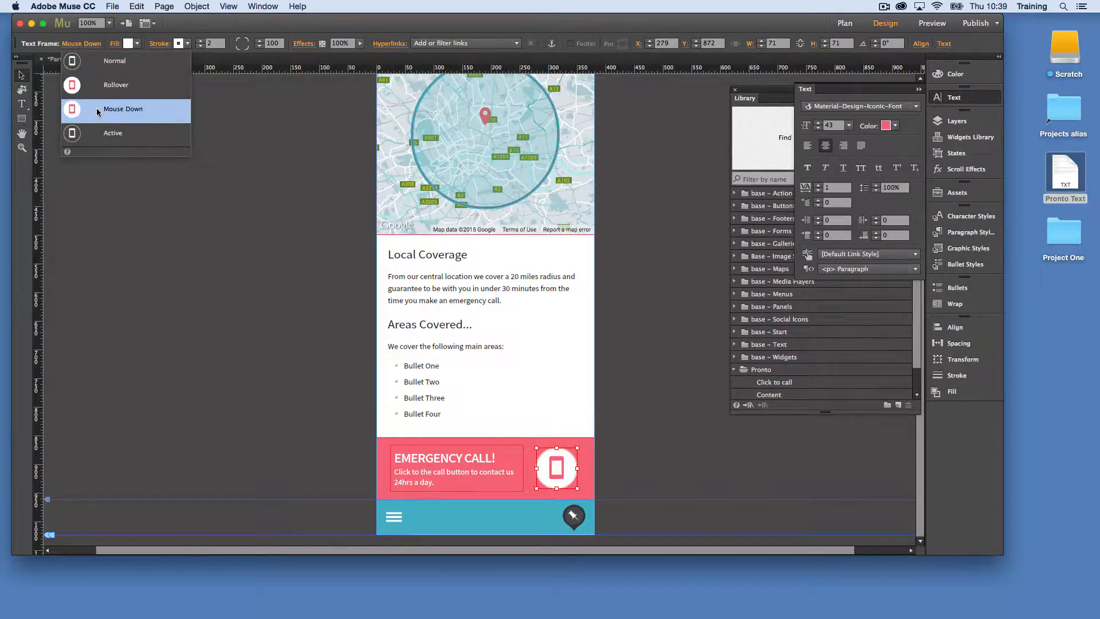
{"action": "left_click", "coordinate": [99, 61]}
Preview the Coverage page, check the Emergency Call button's Rollover look and close the preview
{"action": "left_click", "coordinate": [950, 25]}
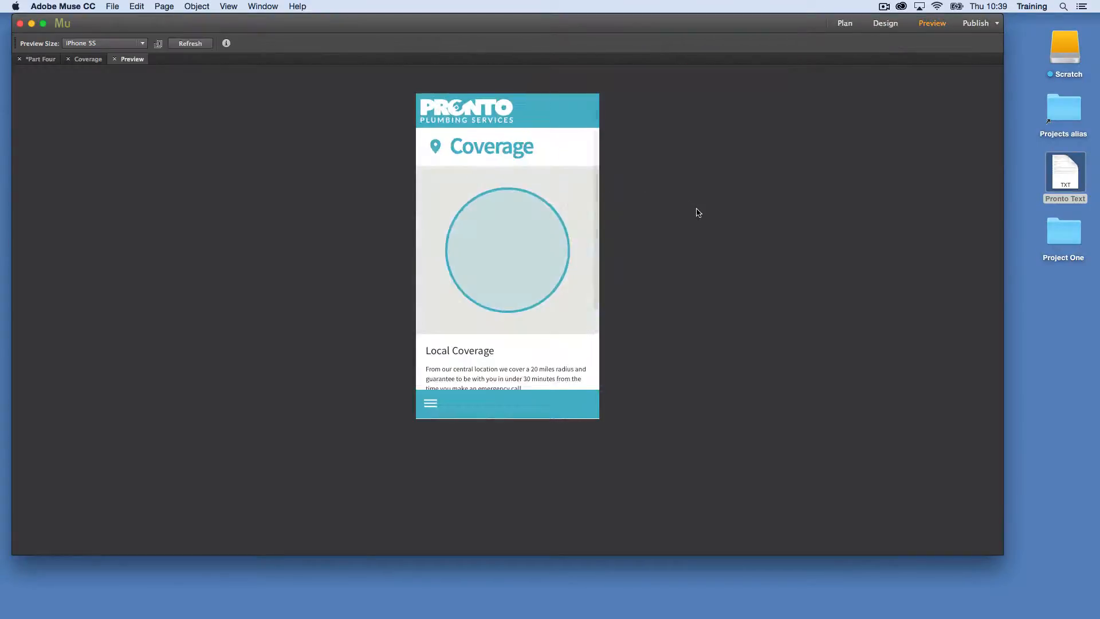
{"action": "scroll", "coordinate": [501, 253], "scroll_direction": "down", "scroll_amount": 5}
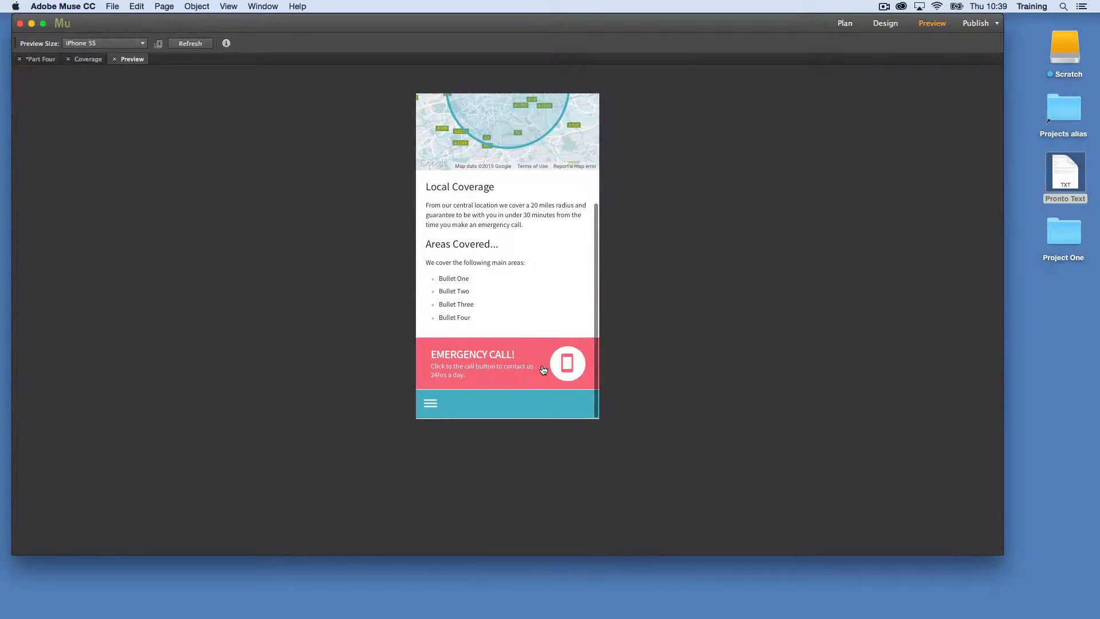
{"action": "key", "text": "super+w"}
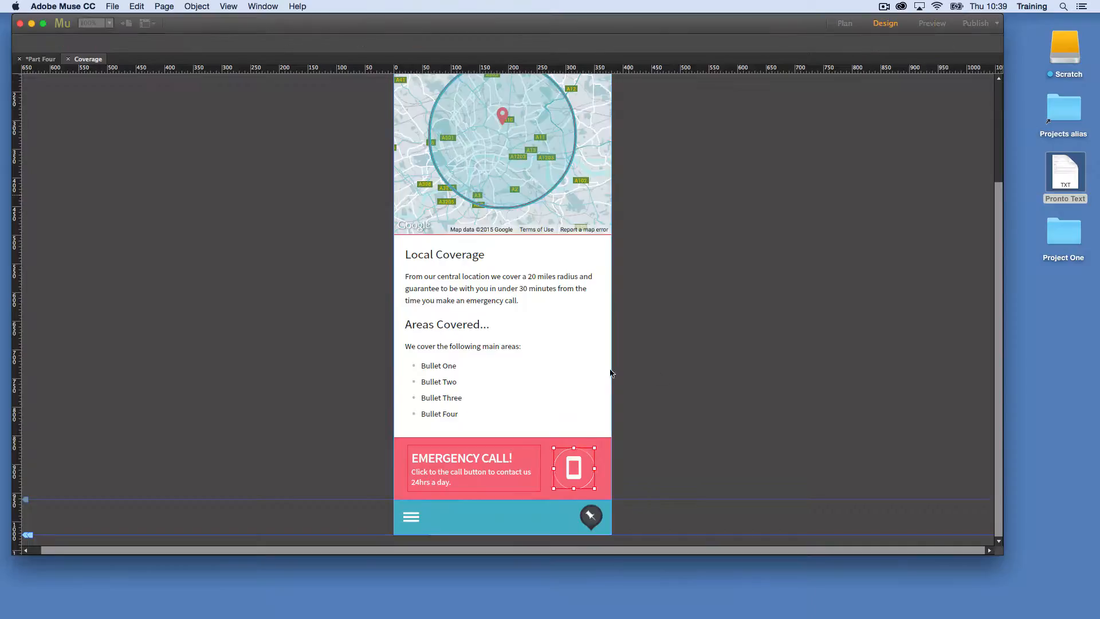
Select the Emergency Call button on the Coverage page and delete the outdated Click to call item from the Pronto library folder
{"action": "left_click", "coordinate": [518, 433]}
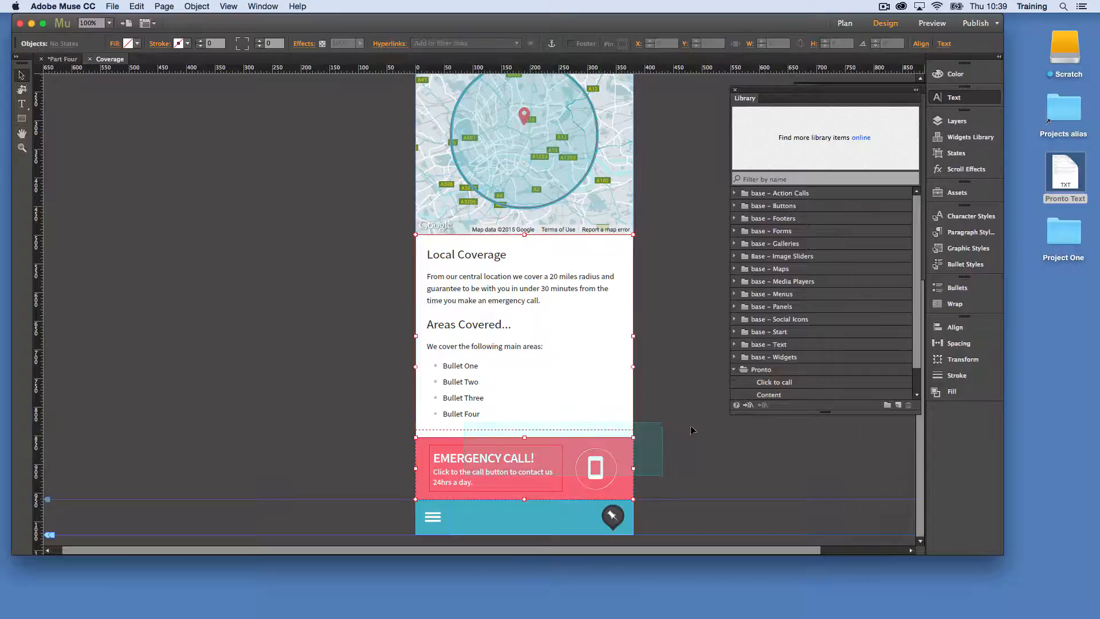
{"action": "left_click", "coordinate": [730, 449]}
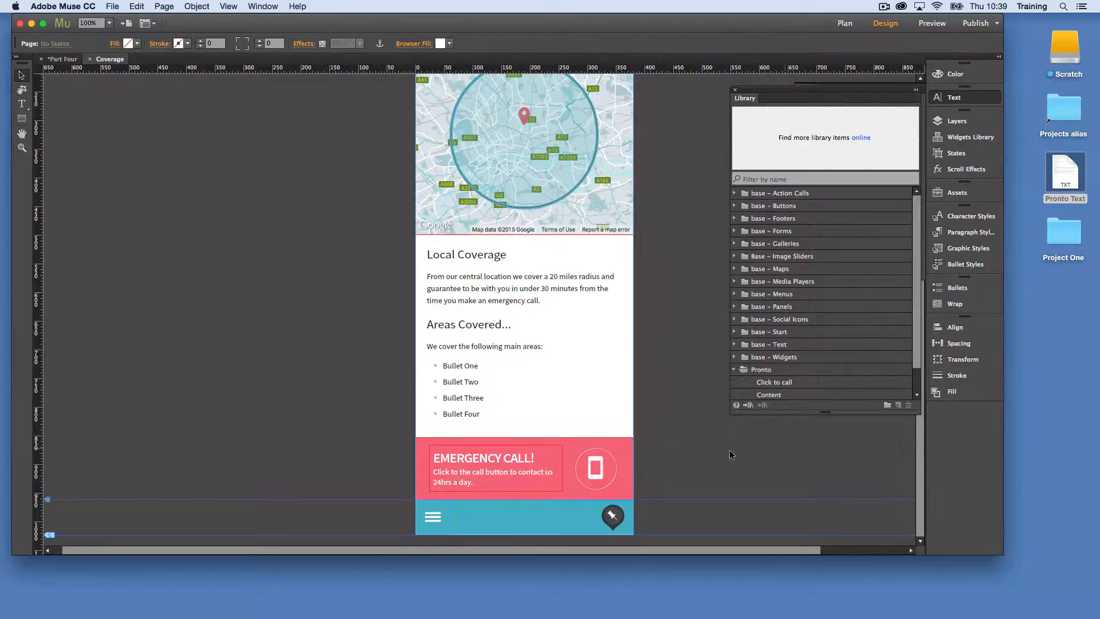
{"action": "left_click", "coordinate": [469, 455]}
{"action": "scroll", "coordinate": [784, 359], "scroll_direction": "down", "scroll_amount": 2}
{"action": "double_click", "coordinate": [784, 358]}
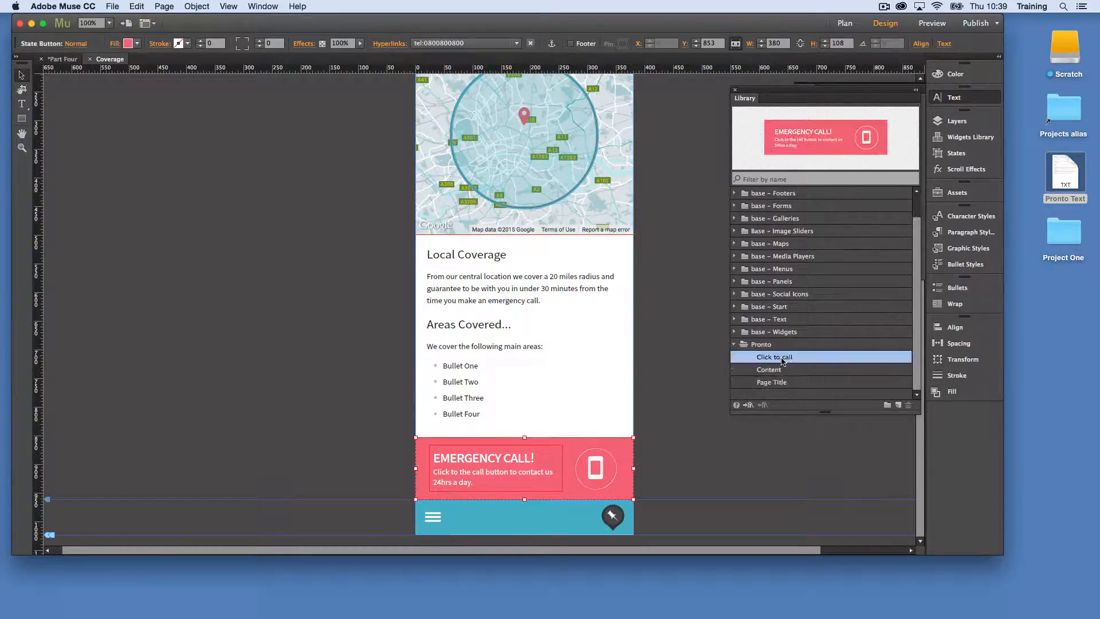
{"action": "key", "text": "Return"}
{"action": "left_click", "coordinate": [910, 405]}
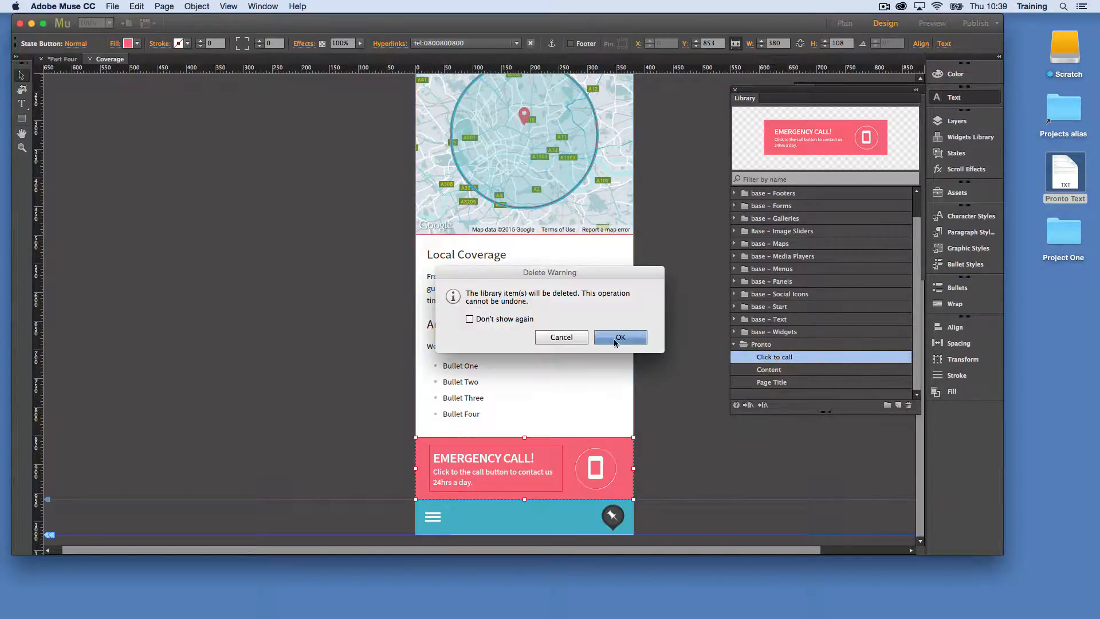
{"action": "left_click", "coordinate": [632, 338]}
Add the selected Emergency Call button to the Pronto library folder and name the item Click to call
{"action": "left_click", "coordinate": [778, 370]}
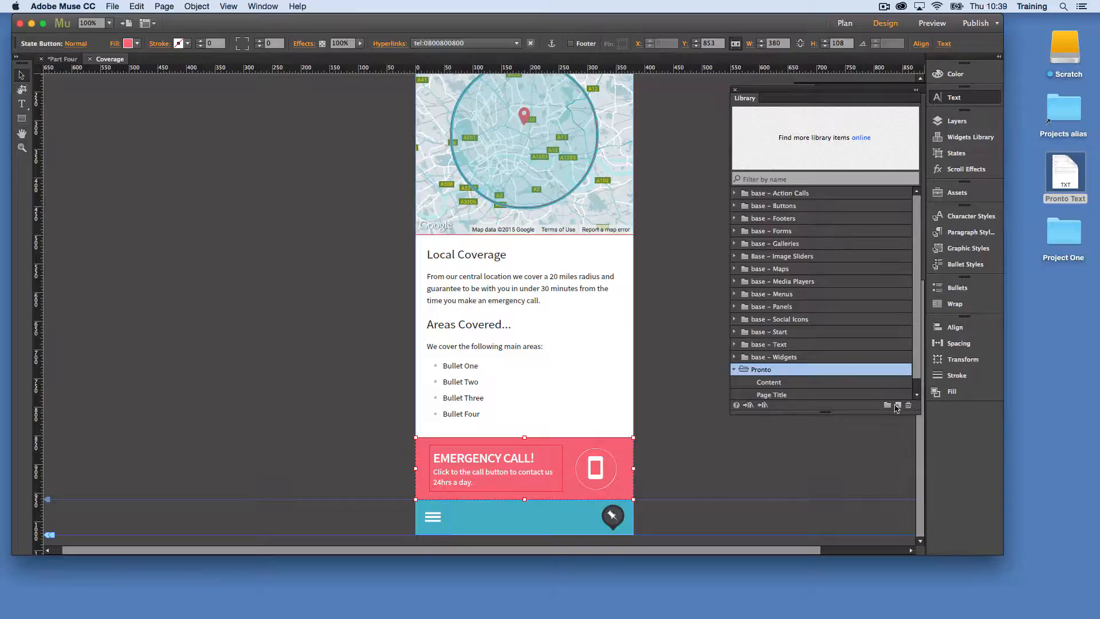
{"action": "left_click", "coordinate": [763, 405]}
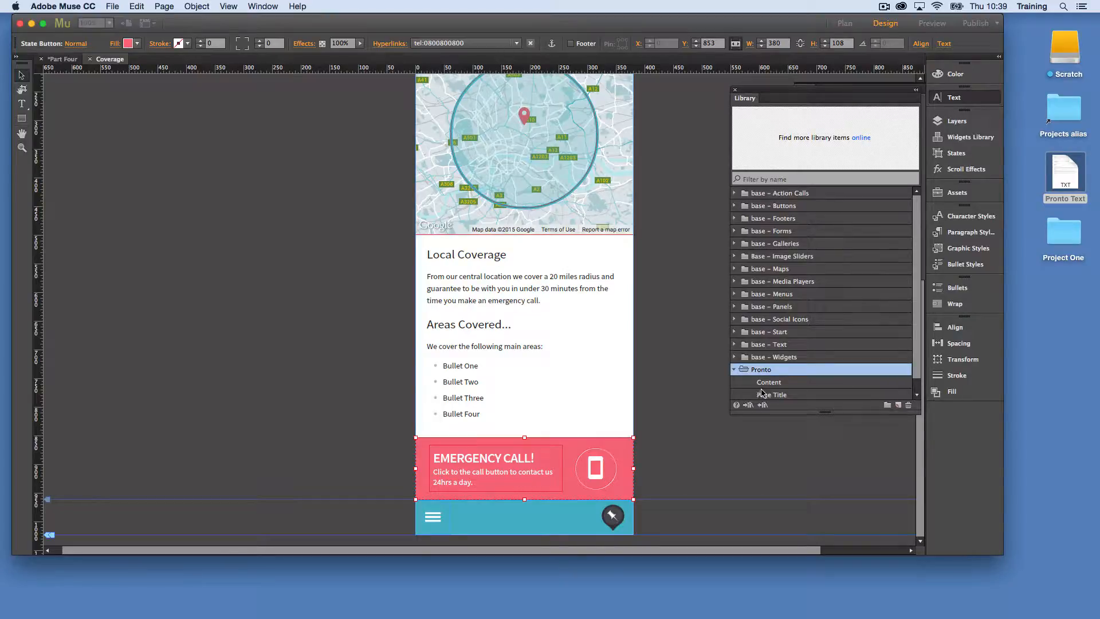
{"action": "type", "text": "Click to call"}
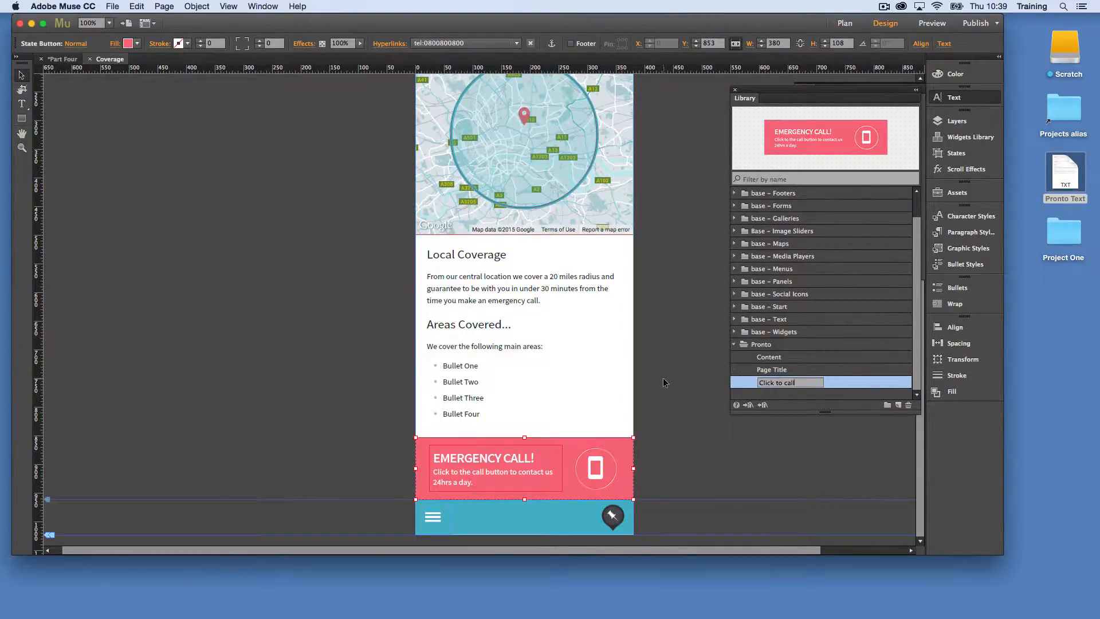
{"action": "left_click", "coordinate": [659, 366]}
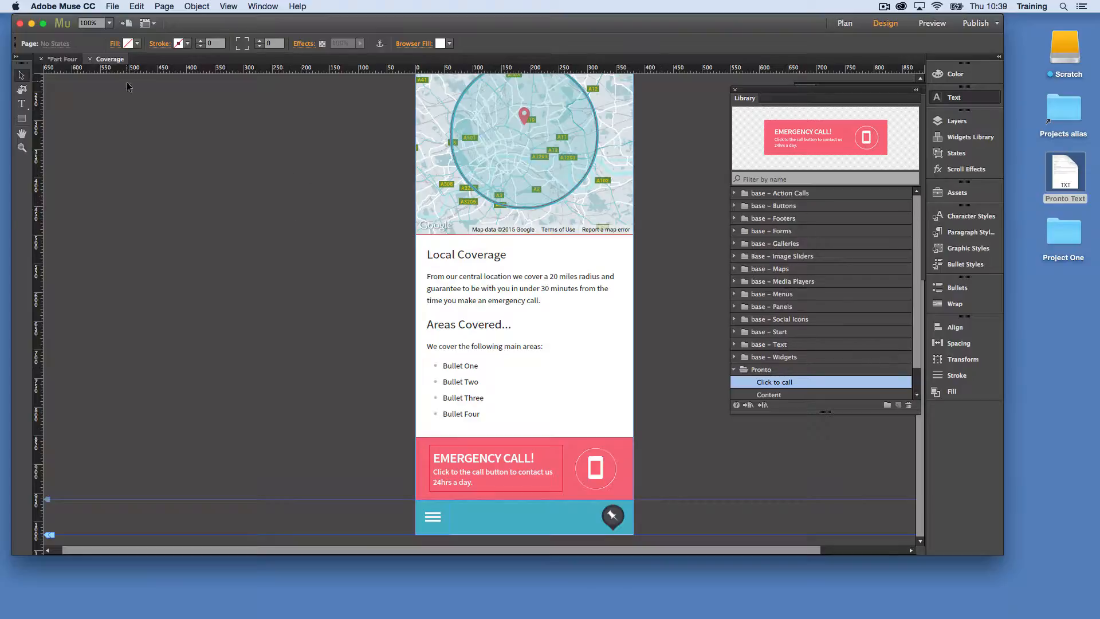
Close the Coverage page, open the Home page and delete its old Emergency Call button
{"action": "left_click", "coordinate": [90, 59]}
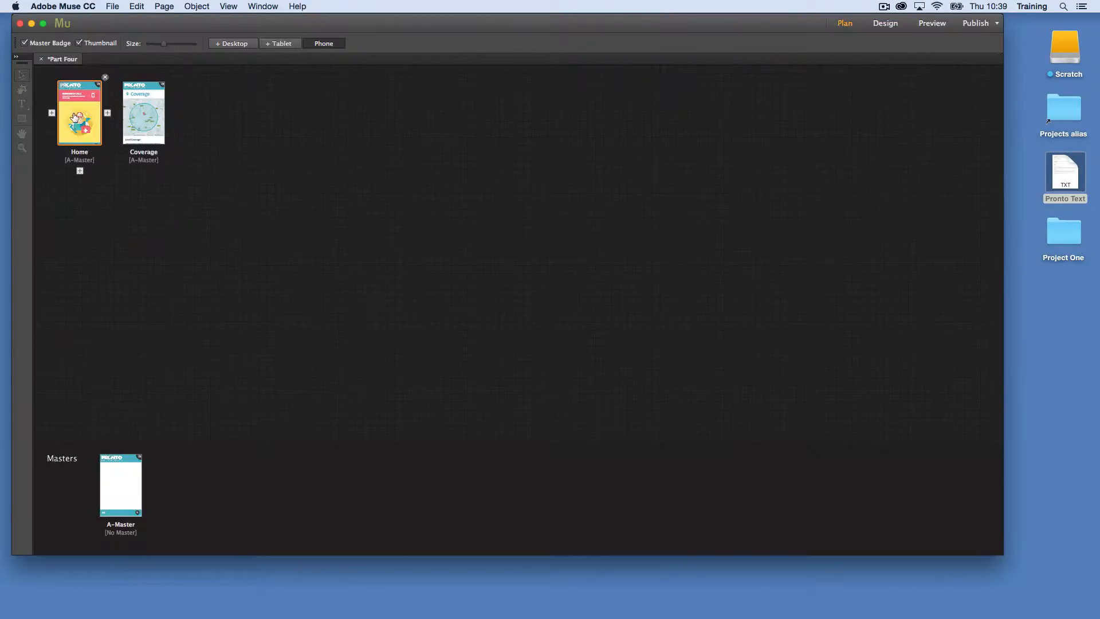
{"action": "double_click", "coordinate": [76, 116]}
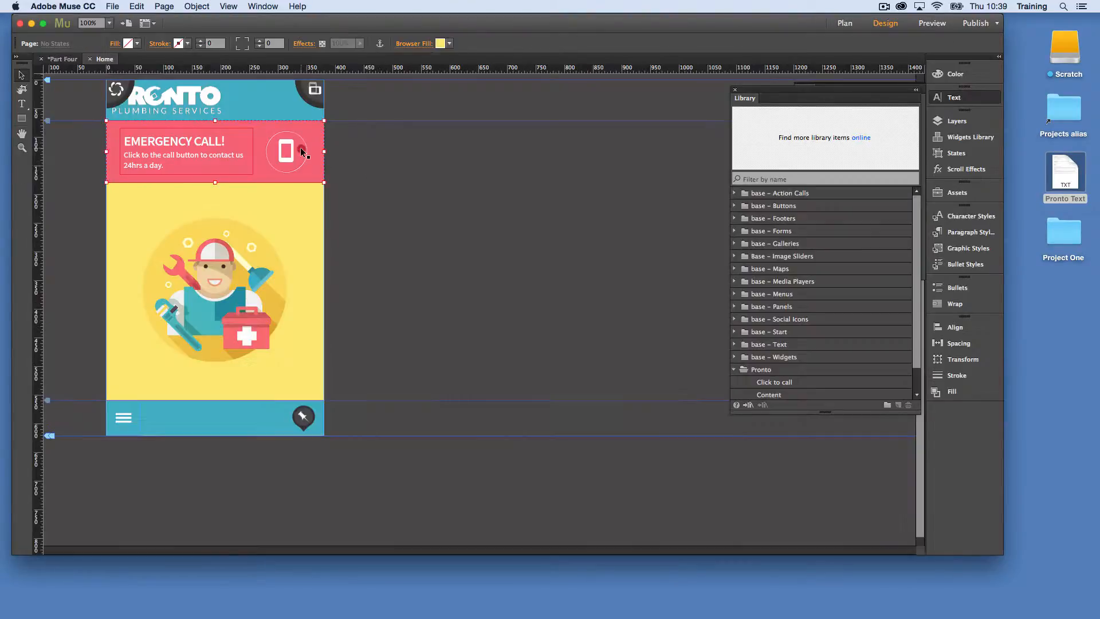
{"action": "key", "text": "Delete"}
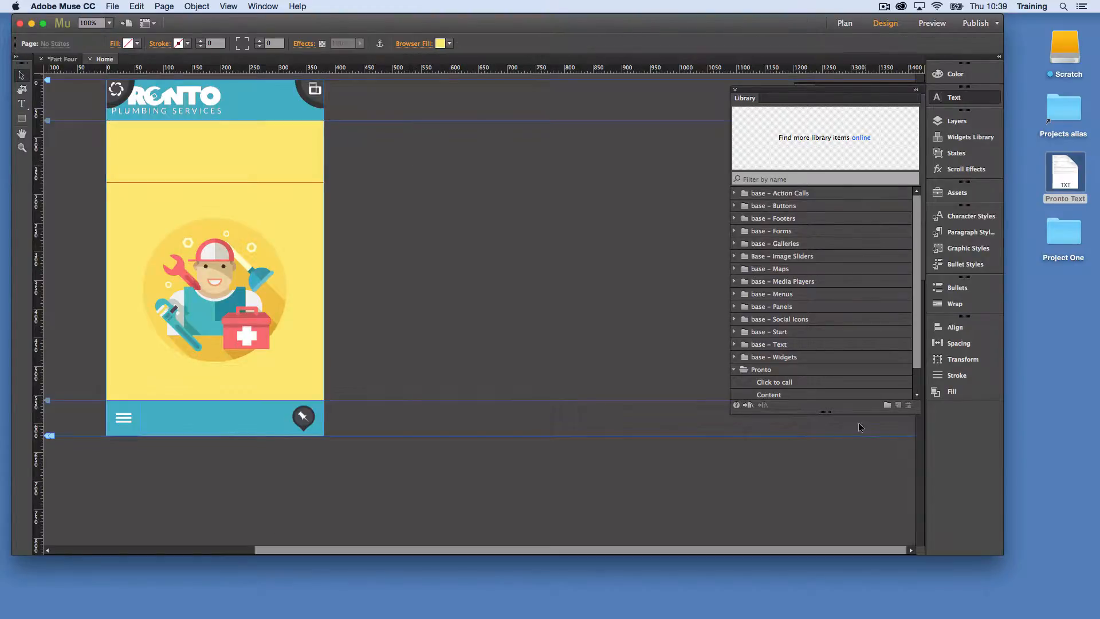
Place the Click to call library item on the Home page and align it directly beneath the header
{"action": "left_click", "coordinate": [788, 382]}
{"action": "left_click_drag", "start_coordinate": [869, 131], "coordinate": [235, 156]}
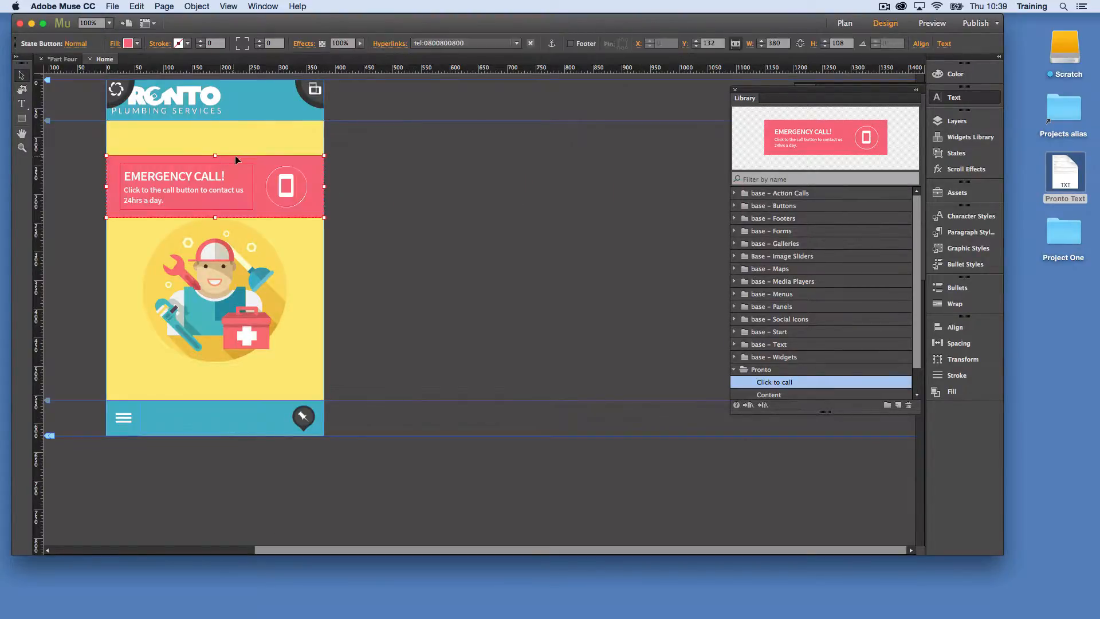
{"action": "left_click", "coordinate": [373, 171]}
{"action": "left_click_drag", "start_coordinate": [320, 175], "coordinate": [319, 143]}
{"action": "left_click", "coordinate": [371, 157]}
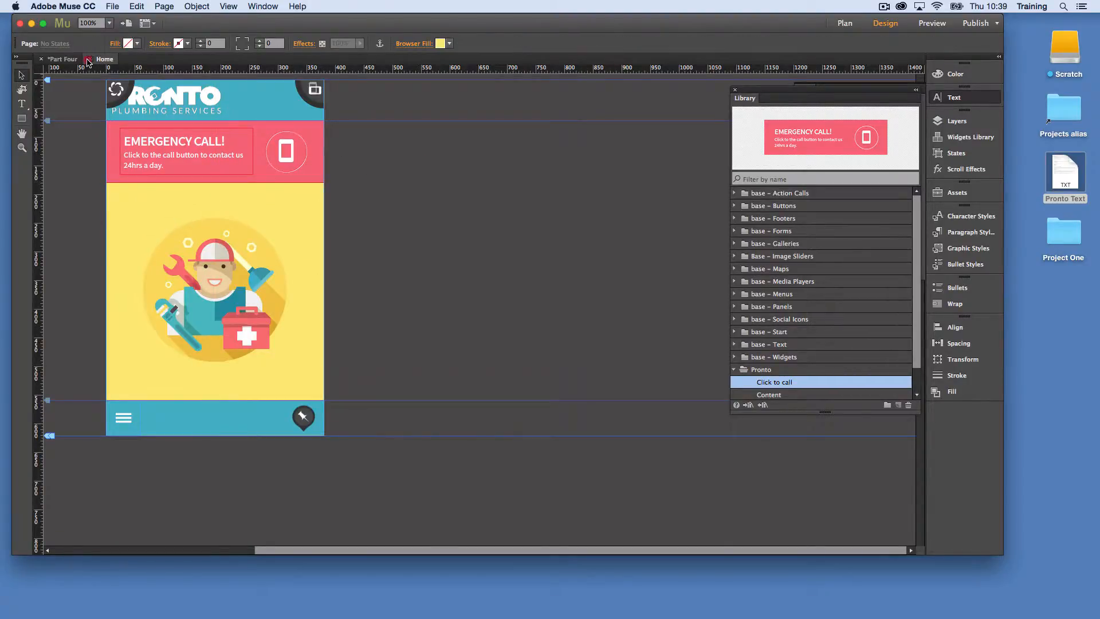
Close the Home page, reopen the Coverage page and review its layout from header to footer
{"action": "left_click", "coordinate": [88, 59]}
{"action": "double_click", "coordinate": [135, 112]}
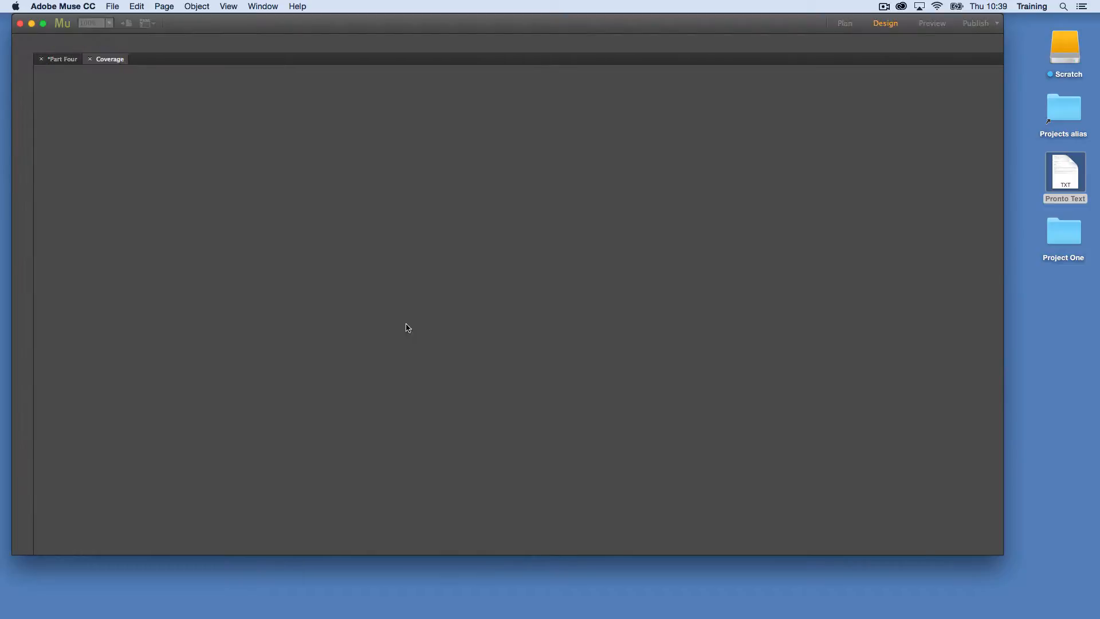
{"action": "scroll", "coordinate": [332, 296], "scroll_direction": "down", "scroll_amount": 5}
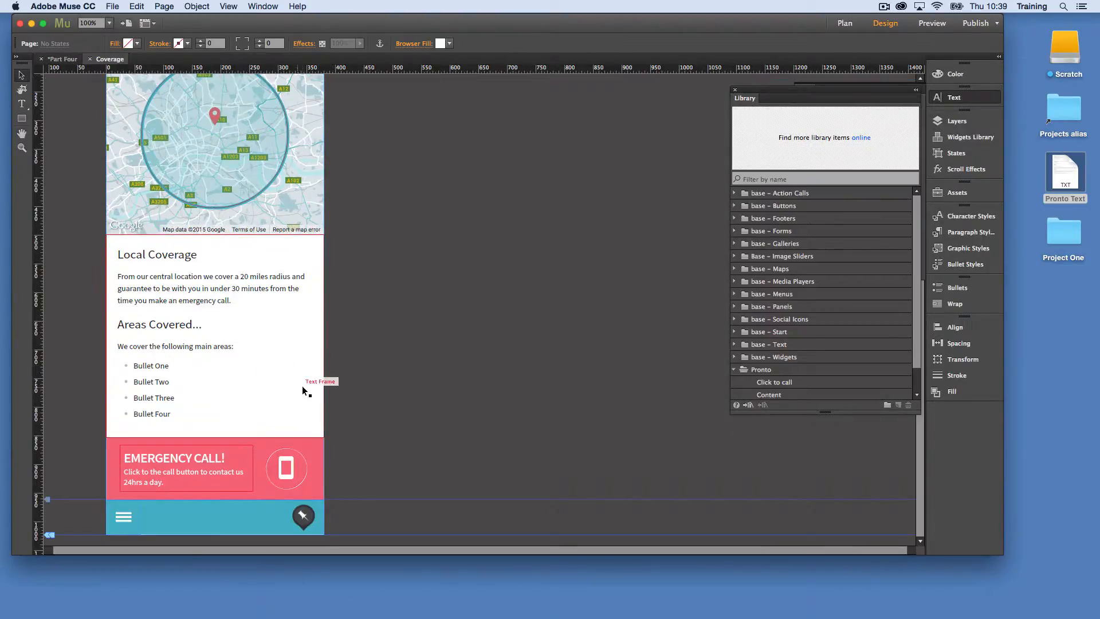
{"action": "scroll", "coordinate": [310, 387], "scroll_direction": "up", "scroll_amount": 2}
{"action": "scroll", "coordinate": [310, 389], "scroll_direction": "up", "scroll_amount": 2}
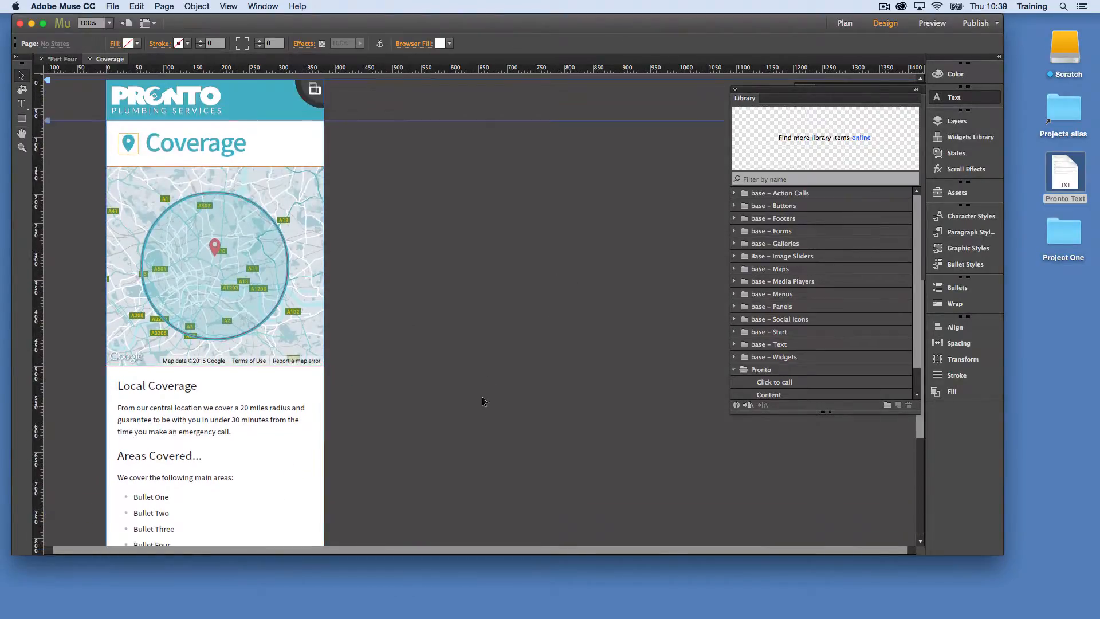
{"action": "scroll", "coordinate": [353, 291], "scroll_direction": "down", "scroll_amount": 3}
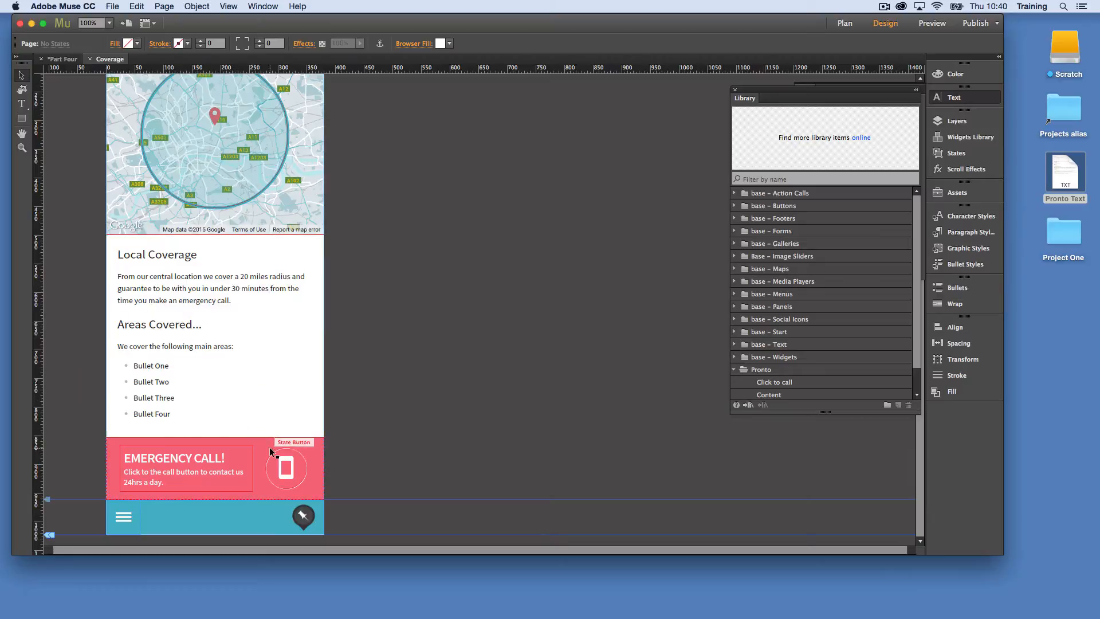
{"action": "scroll", "coordinate": [386, 259], "scroll_direction": "up", "scroll_amount": 3}
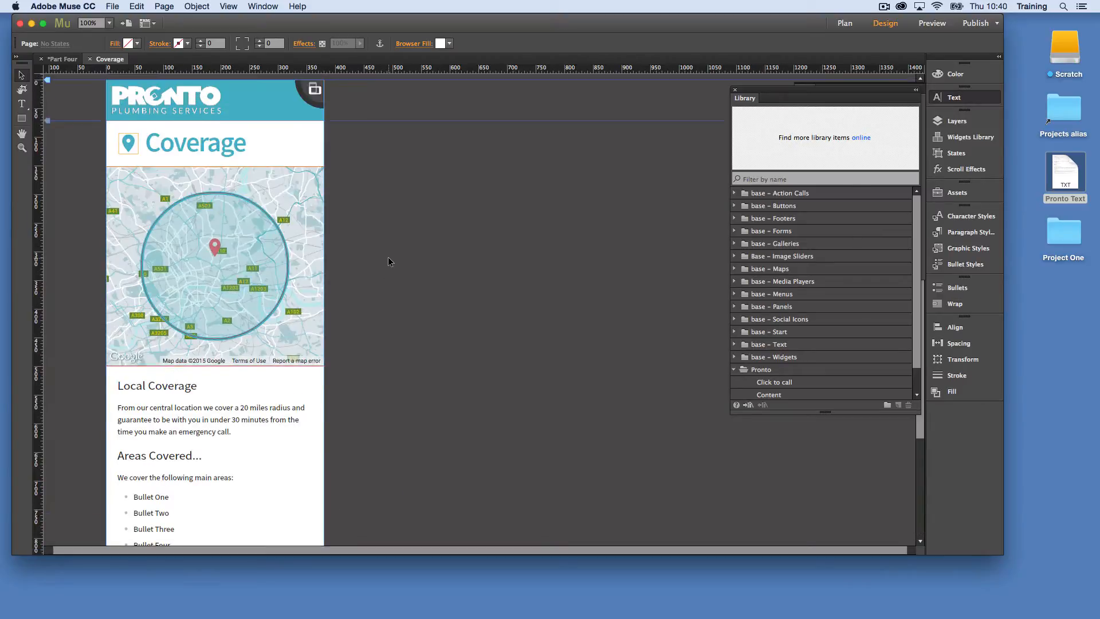